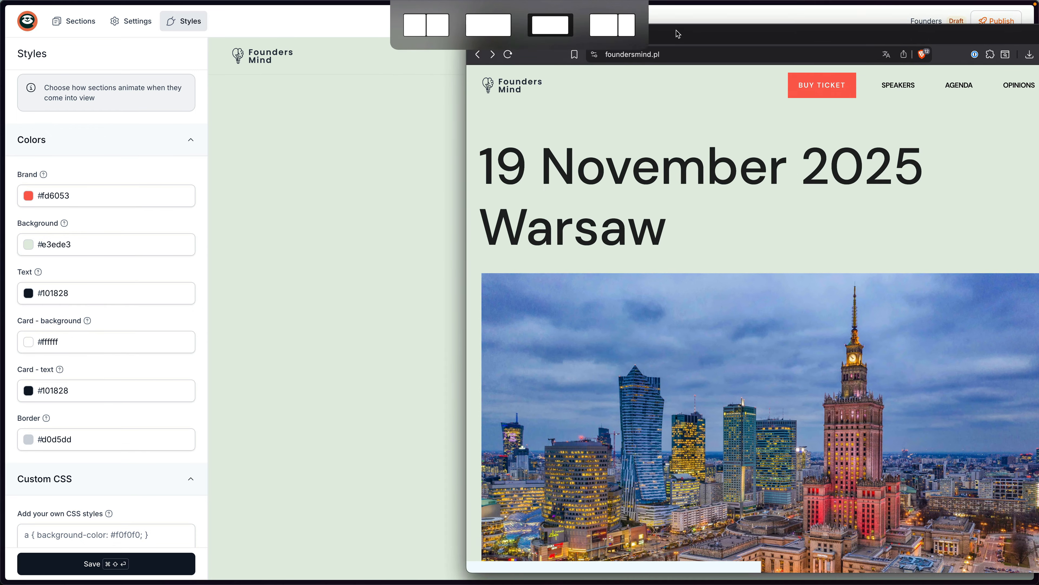
Save the colour style changes and show the page's Sections list.
scroll(619, 216, "down", 4)
scroll(621, 213, "up", 5)
scroll(655, 221, "down", 1)
scroll(621, 215, "up", 1)
left_click(118, 570)
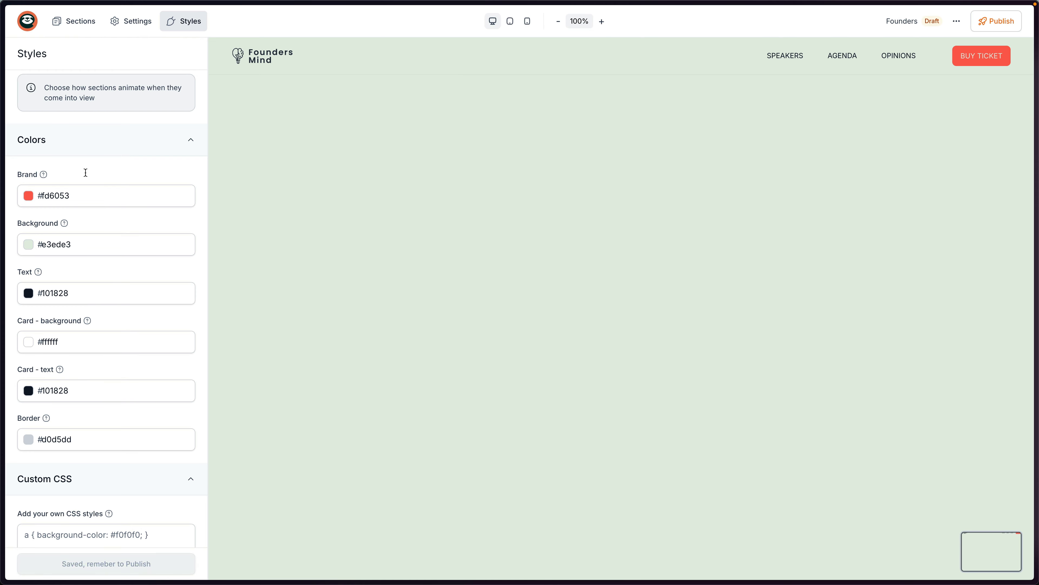
left_click(74, 30)
Select the Founders Mind intro paragraph on the live foundersmind.pl site in Brave.
key("super+Tab")
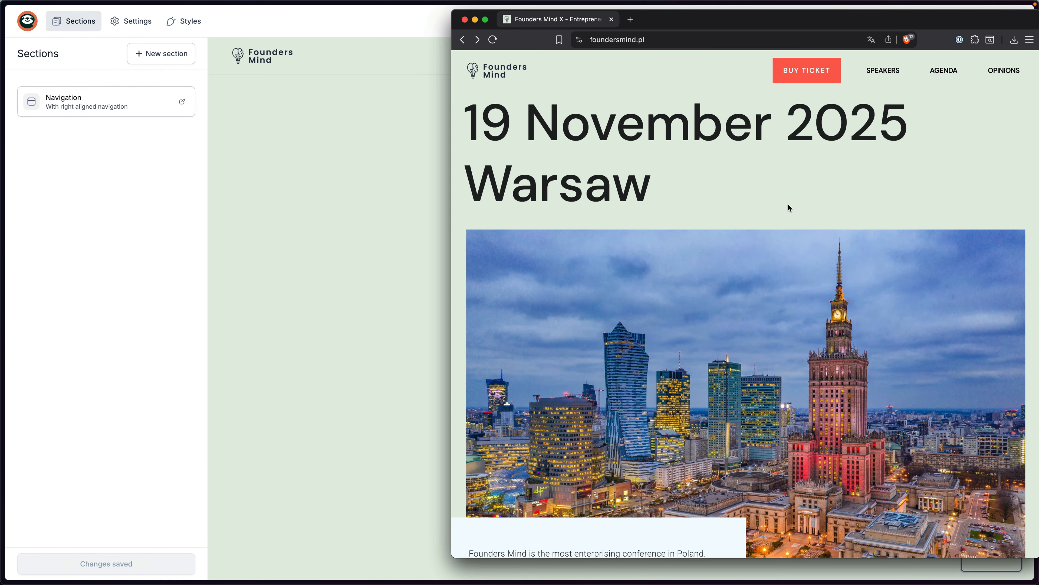
scroll(769, 223, "down", 3)
scroll(772, 221, "down", 1)
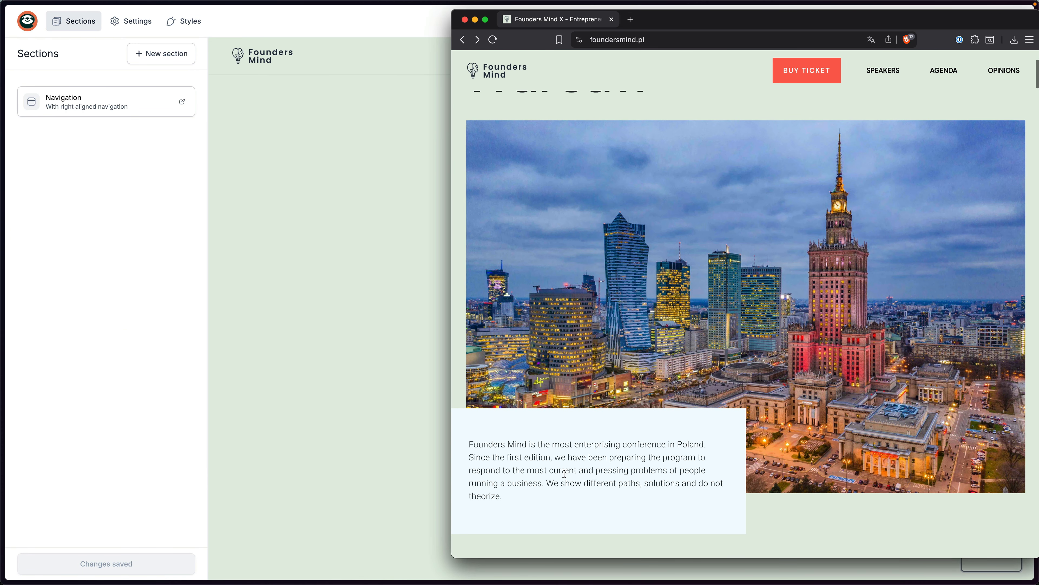
left_click_drag(469, 444, 514, 495)
key("super+c")
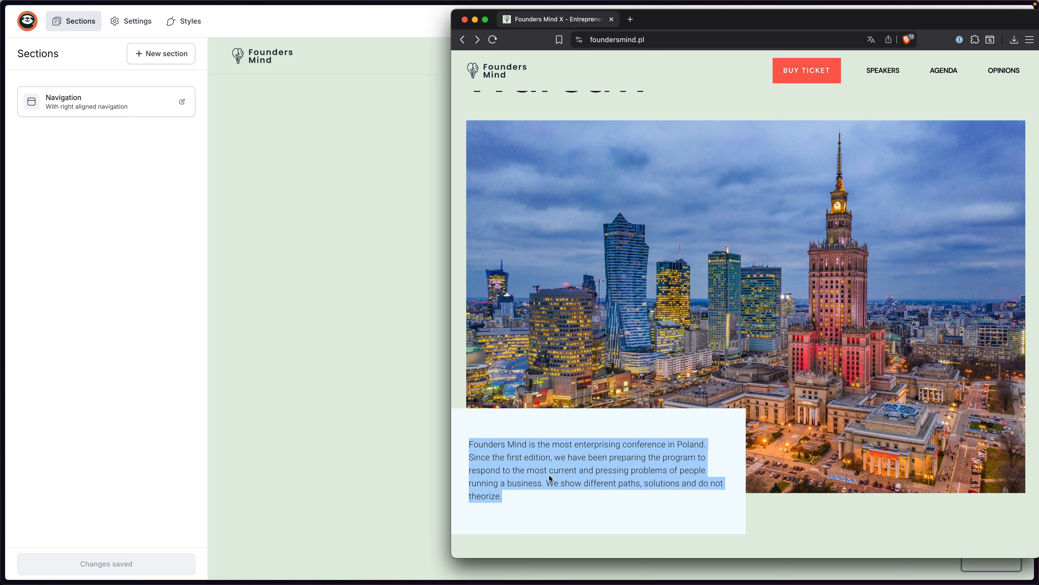
scroll(687, 450, "up", 4)
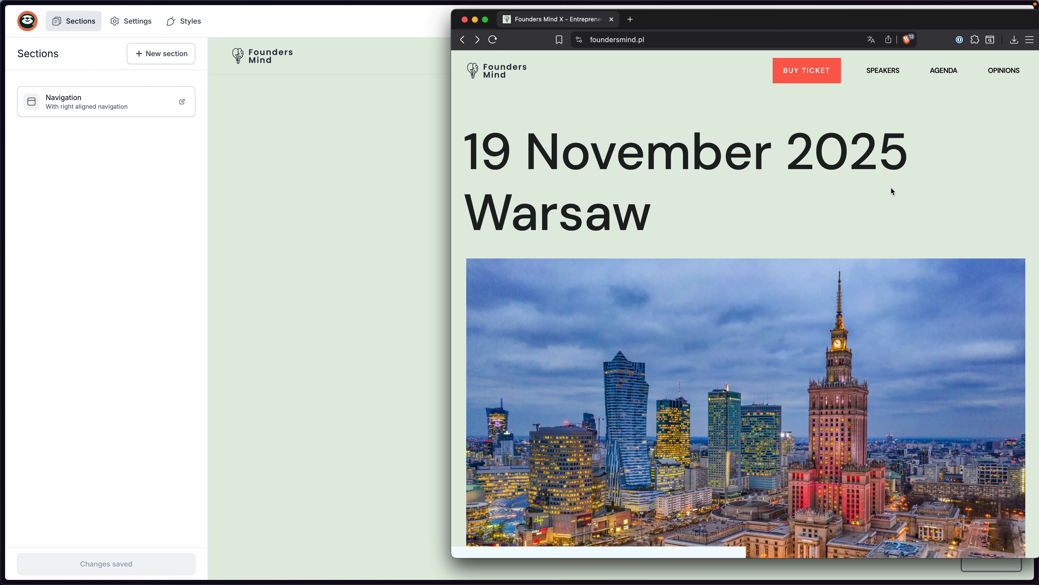
Add the Hero layout 'Hero with skewed image on left' below the Navigation section.
left_click(190, 177)
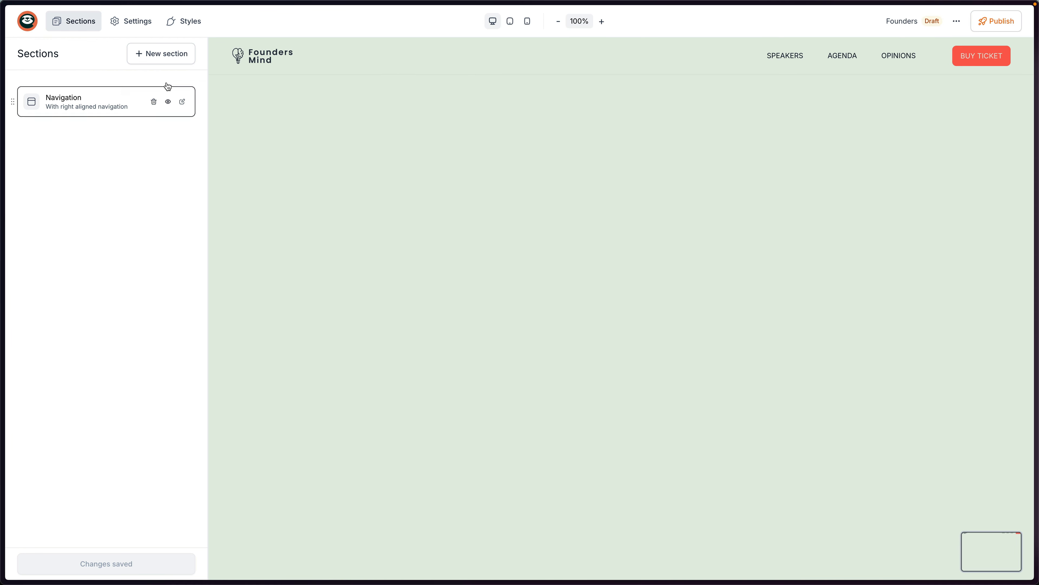
left_click(161, 54)
left_click(90, 158)
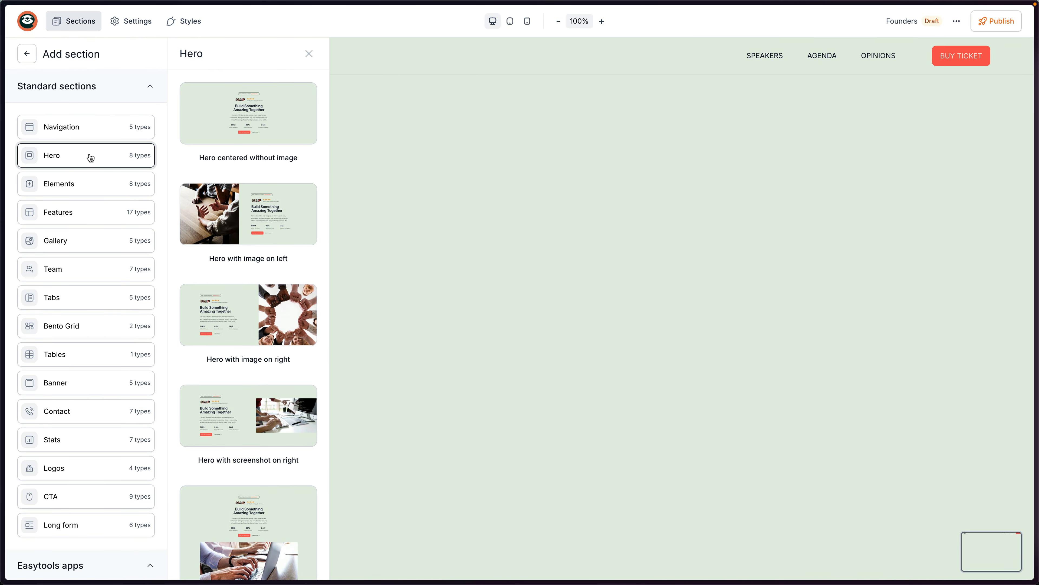
scroll(268, 241, "down", 6)
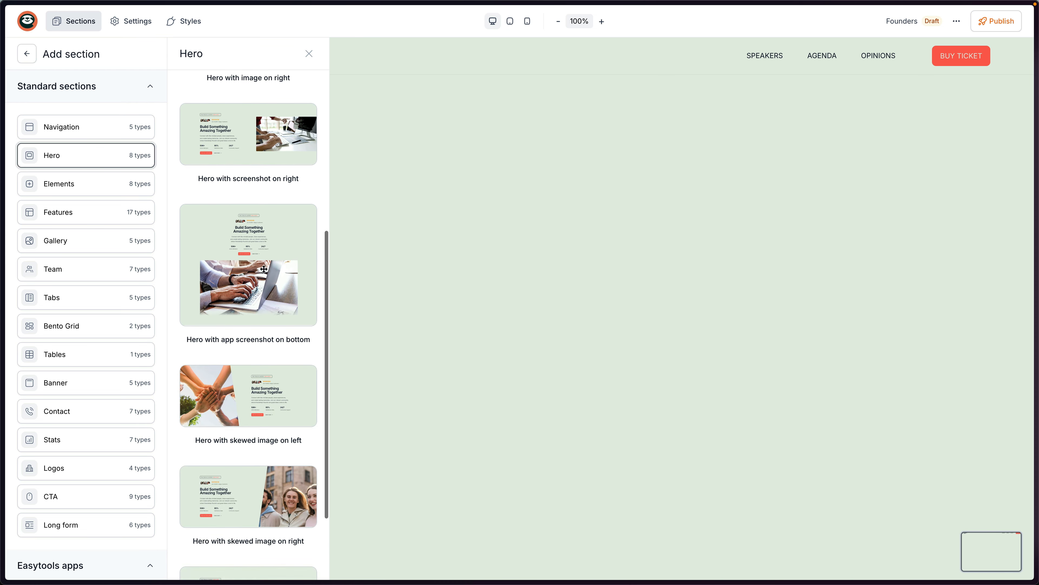
scroll(266, 245, "up", 3)
scroll(265, 266, "down", 3)
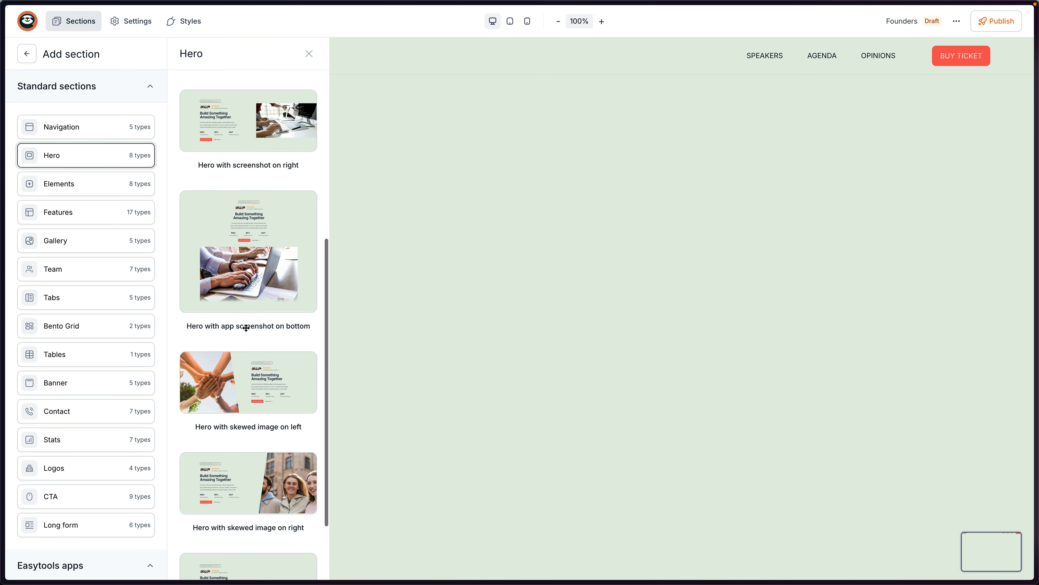
scroll(246, 330, "down", 2)
left_click_drag(221, 329, 600, 283)
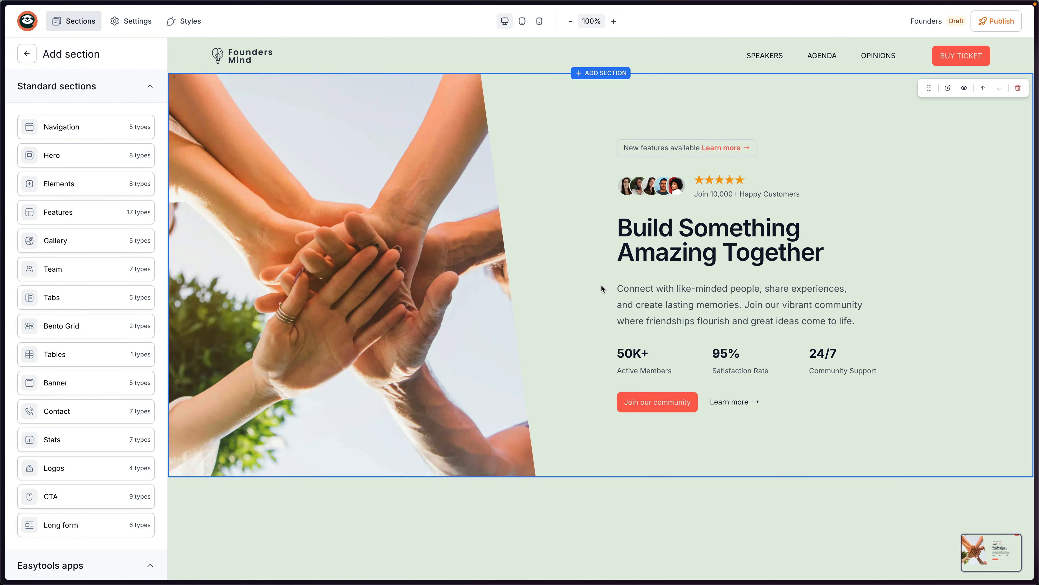
Replace the hero photo with the illuminated Warsaw skyline .webp image.
left_click(343, 225)
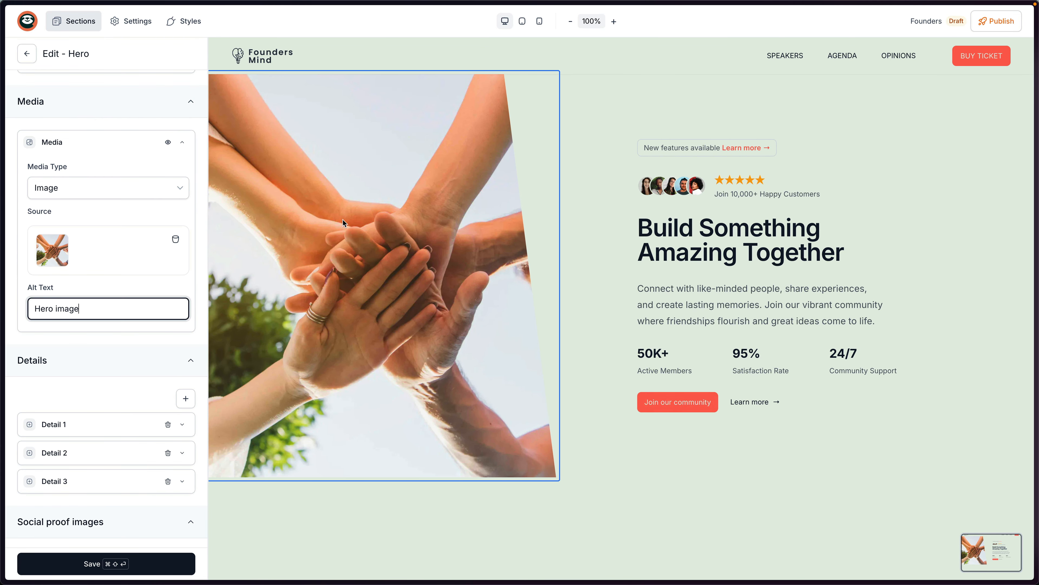
left_click(175, 240)
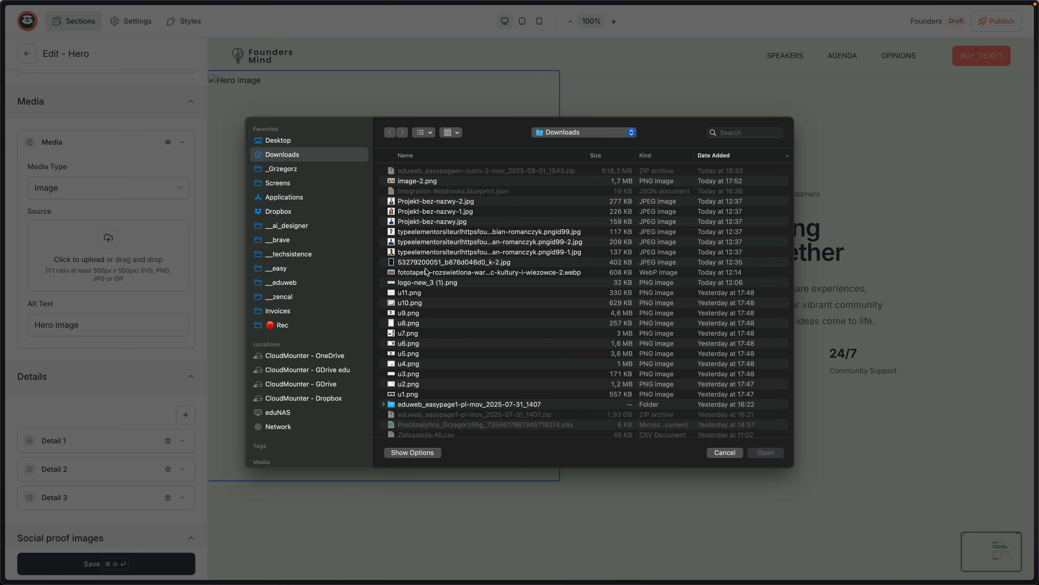
double_click(426, 271)
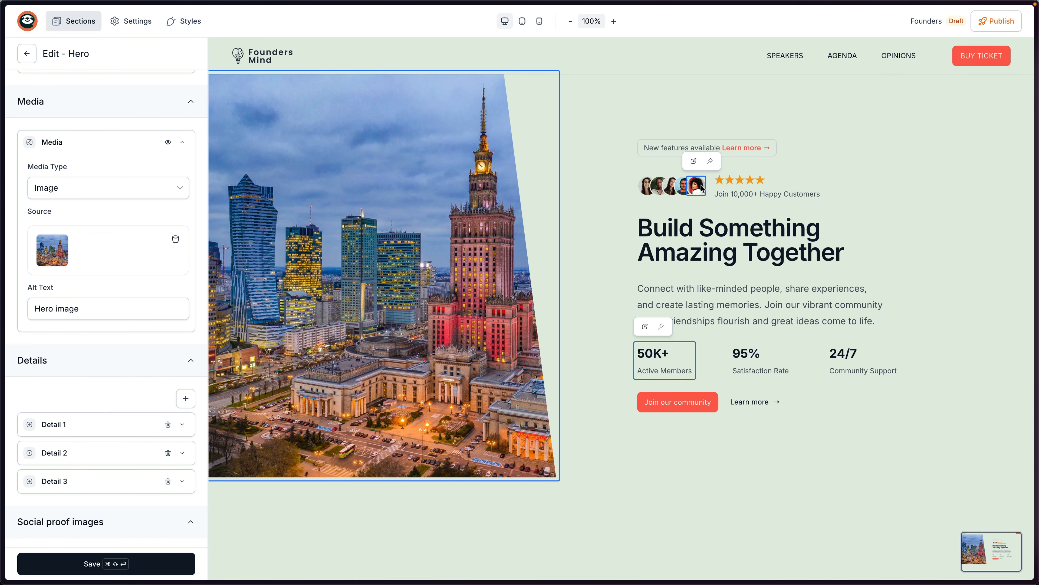
Hide the hero's star rating and customer count line and delete the customer avatar images.
left_click(763, 184)
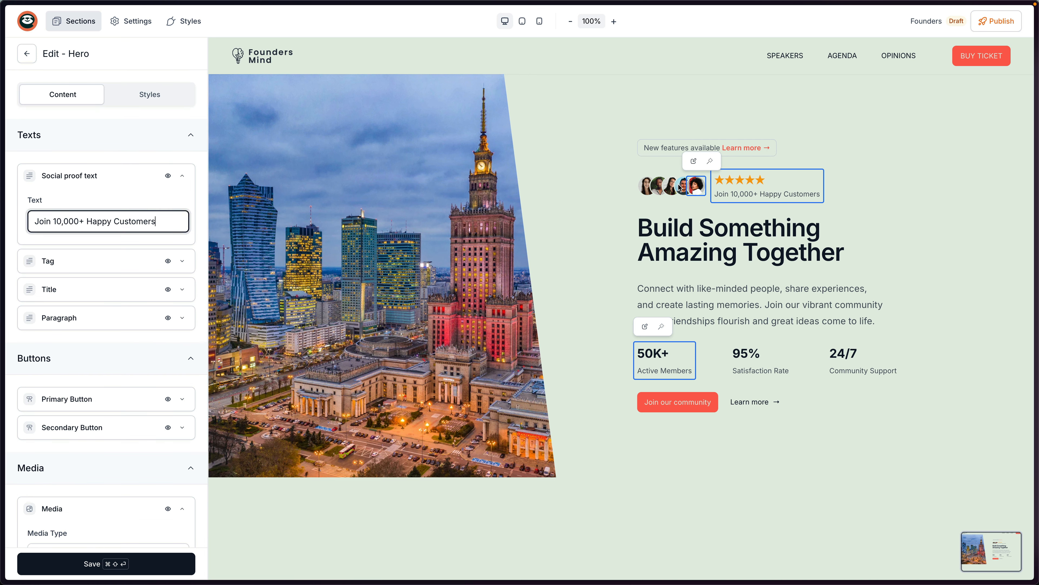
left_click(168, 176)
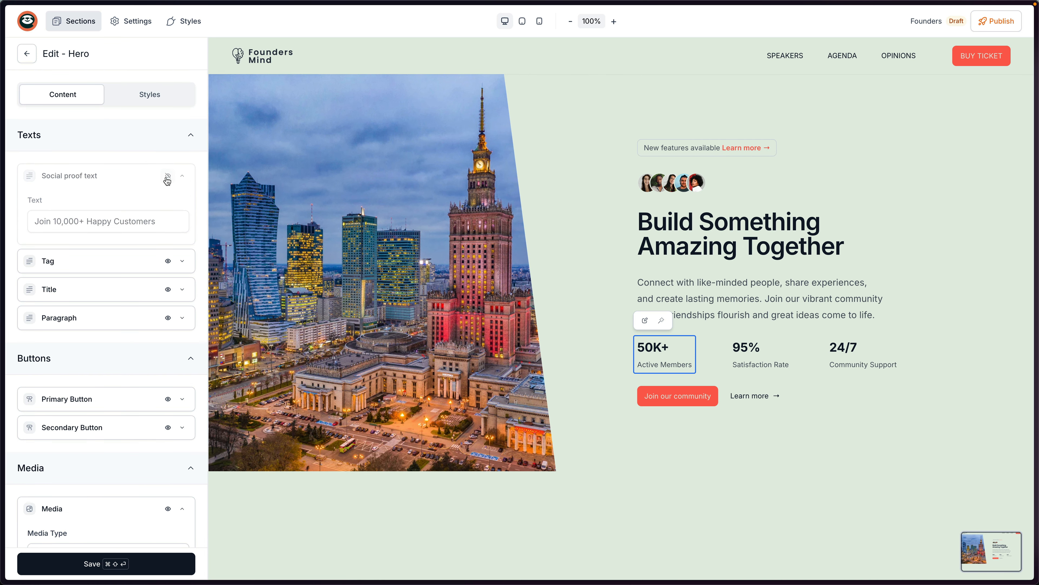
left_click(691, 185)
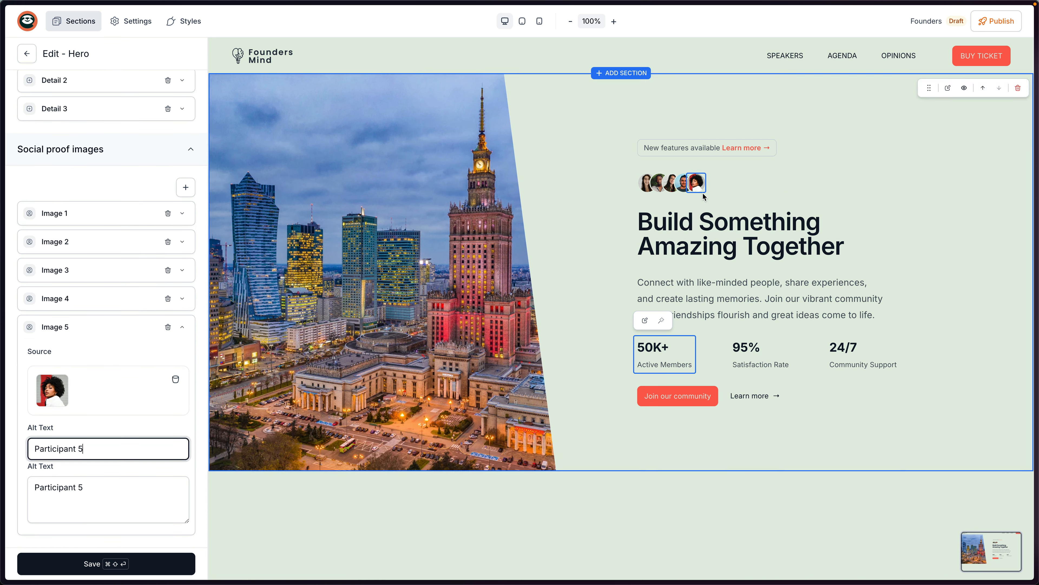
left_click(168, 213)
left_click(168, 244)
left_click(168, 271)
left_click(168, 301)
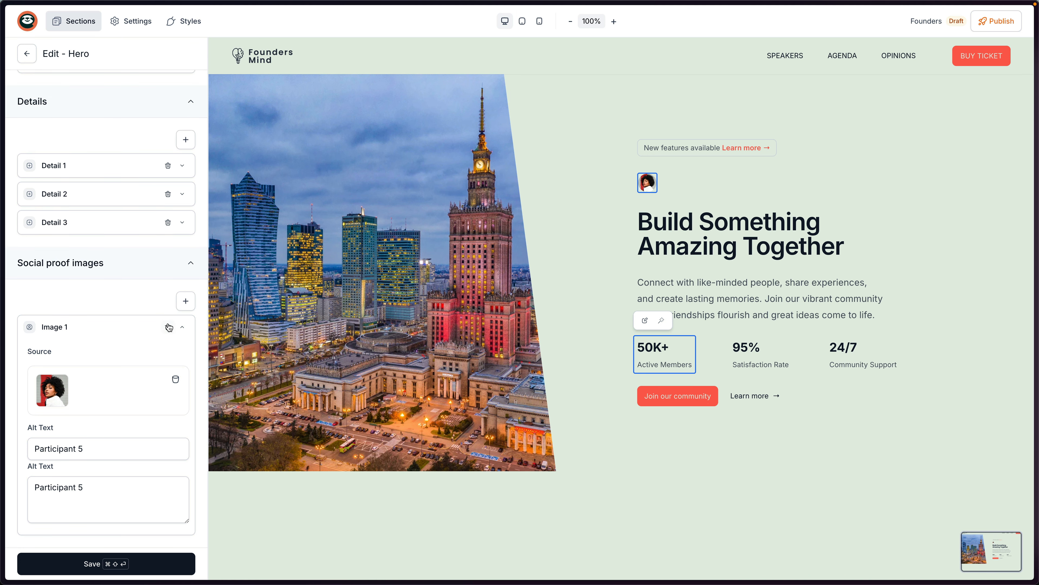
left_click(169, 328)
left_click(416, 247)
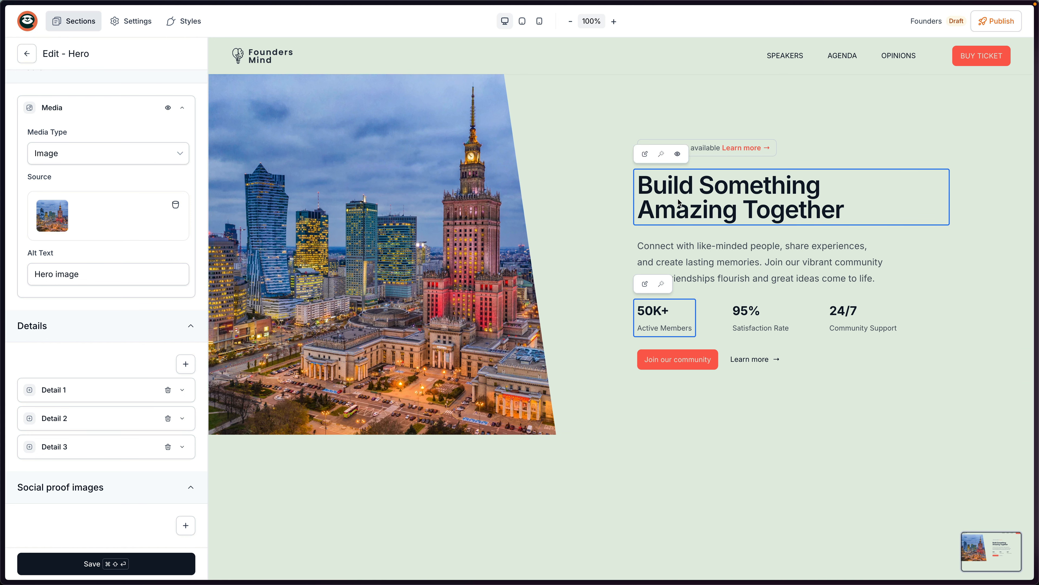
Replace the hero paragraph text with the pasted Founders Mind description.
left_click(731, 217)
key("super+a")
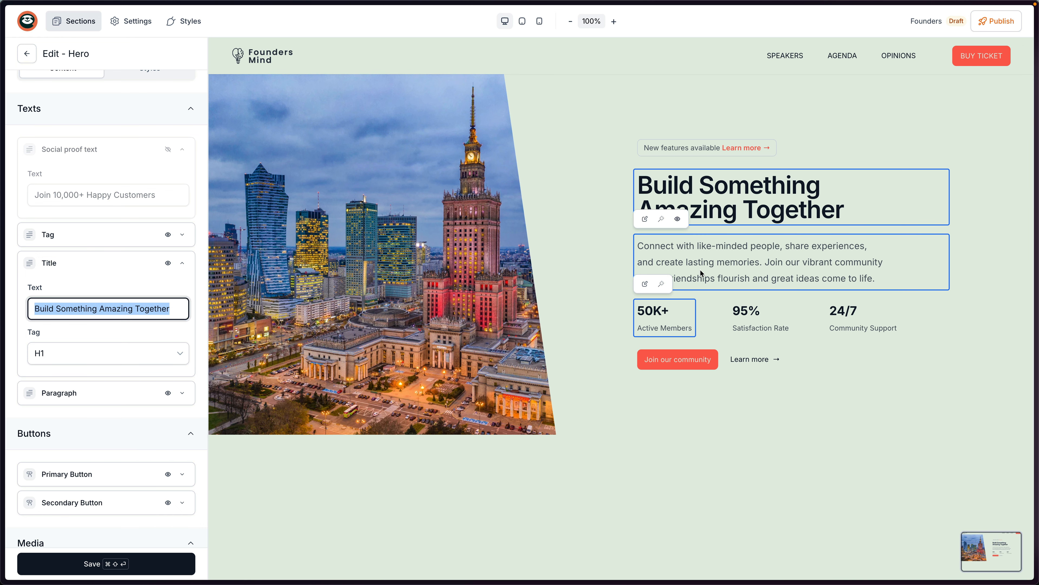
left_click(710, 268)
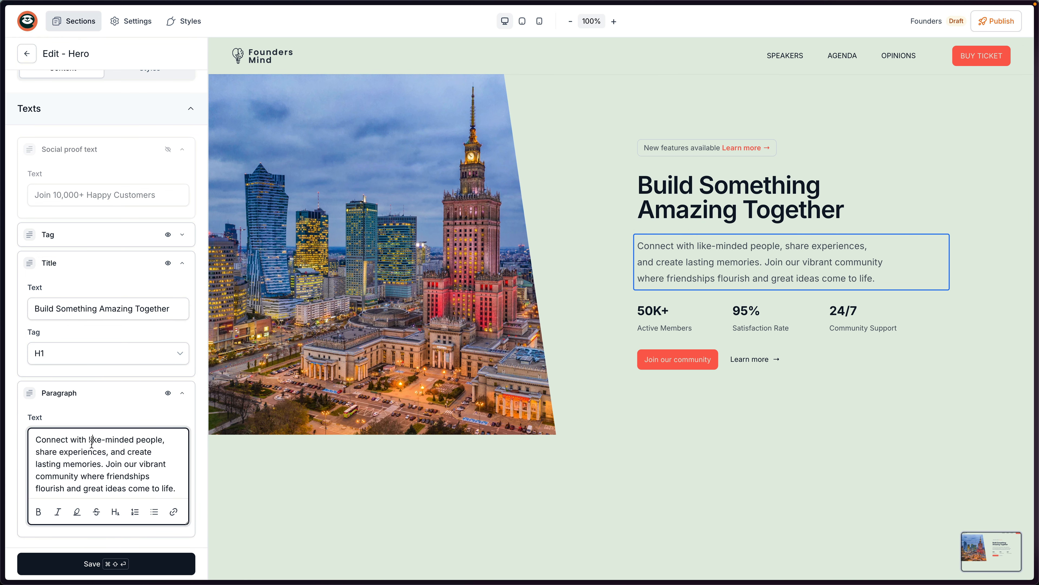
left_click(102, 446)
key("super+a")
key("super+v")
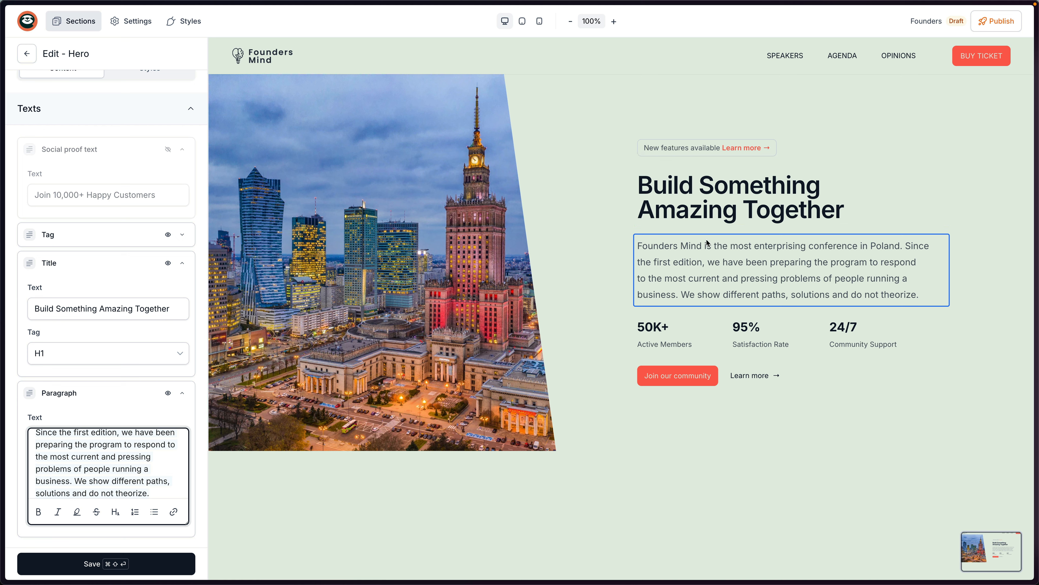
Set the badge to '19 November in Warsaw' with label 'Add to calendar', and save.
left_click(707, 148)
key("super+a")
type("19 ")
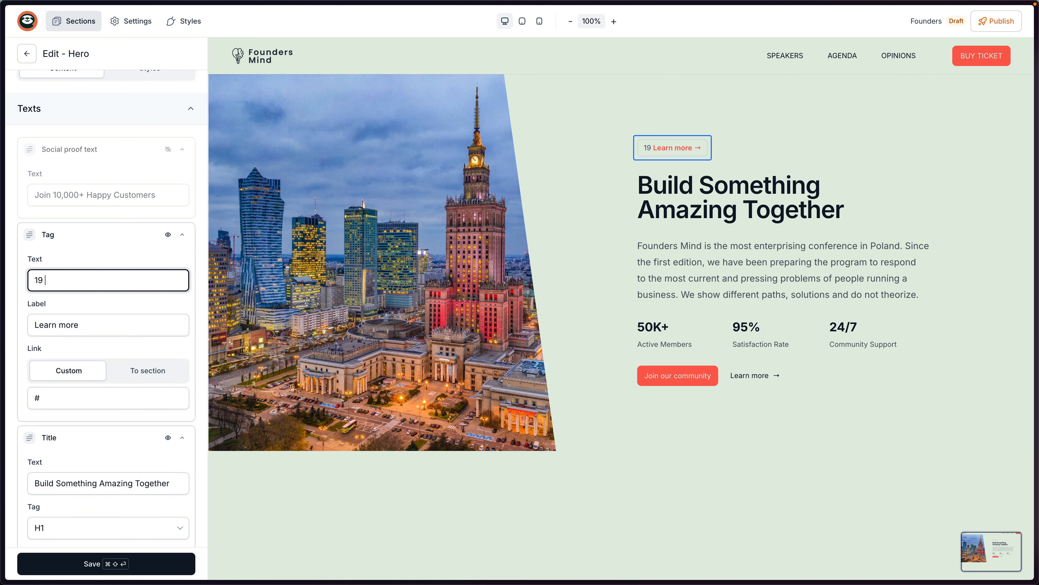
type("November,")
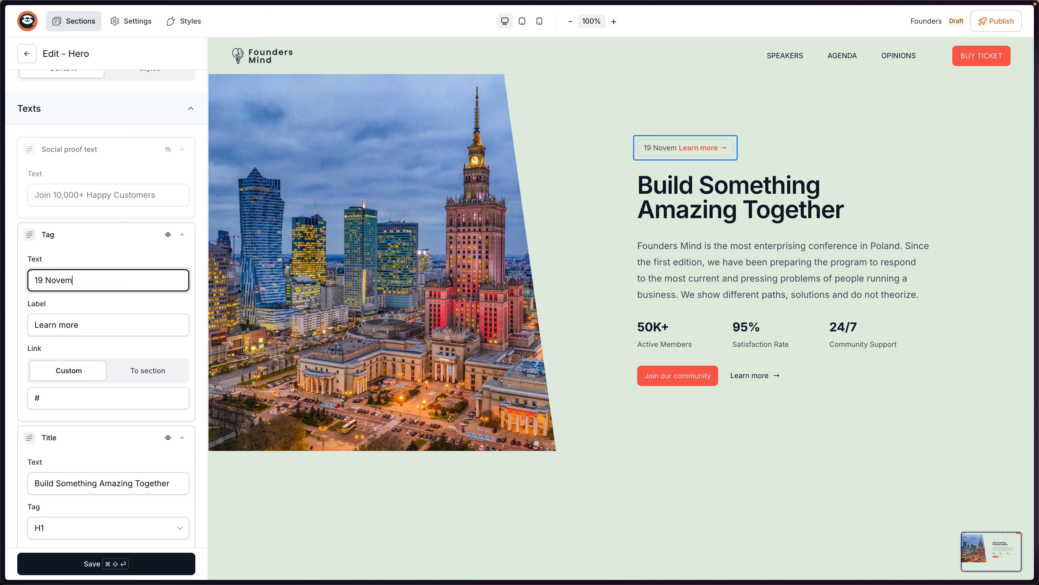
key("BackSpace")
key("BackSpace")
type("in Warsaw")
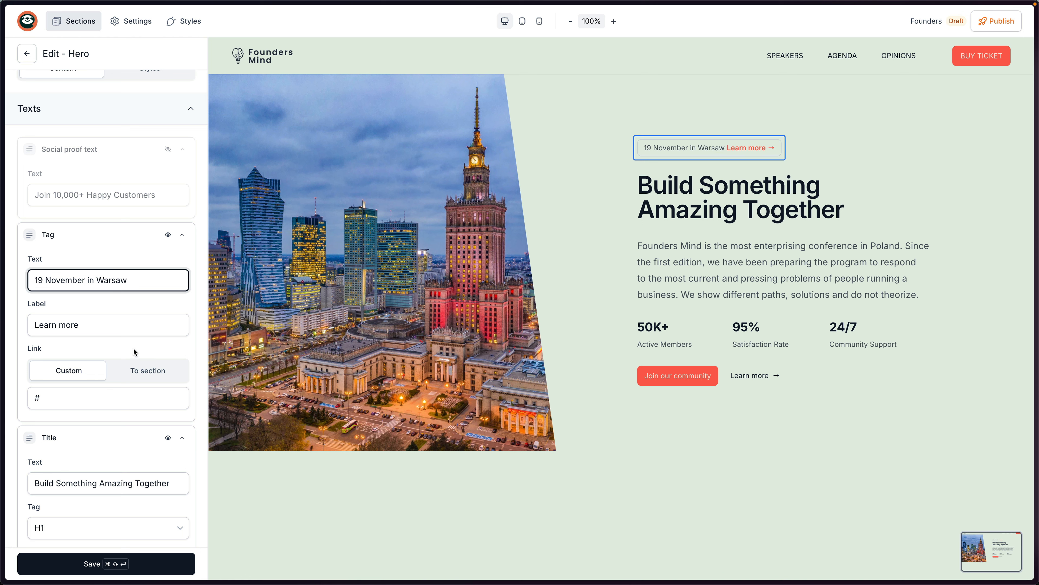
triple_click(113, 327)
type("Add to calendar")
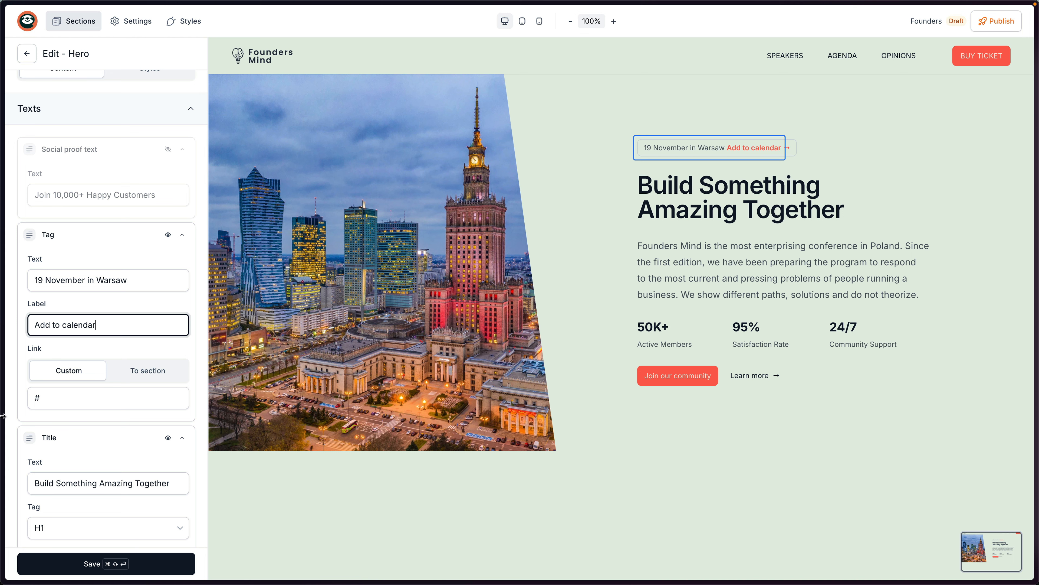
triple_click(51, 398)
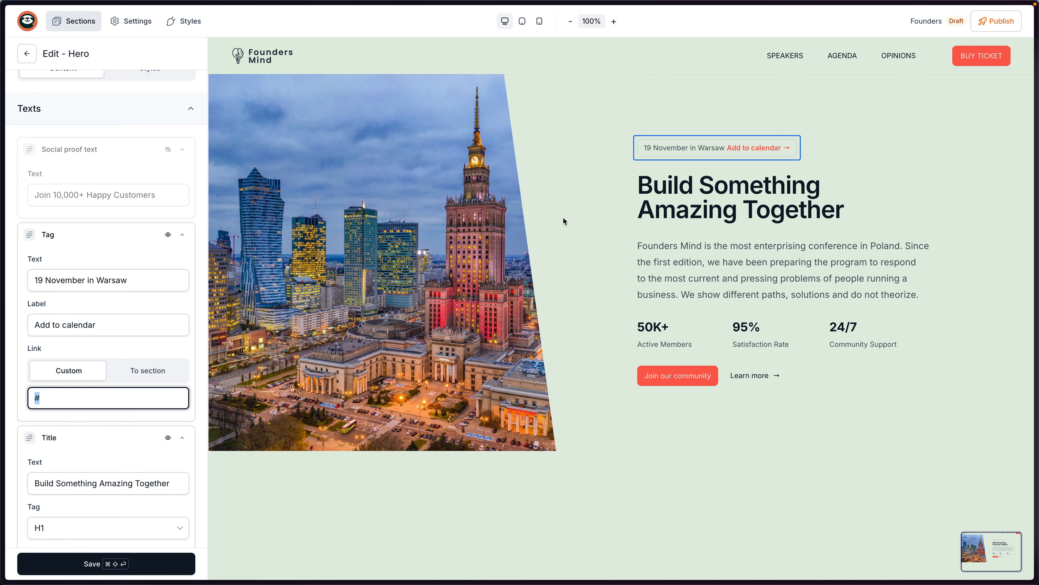
left_click(135, 563)
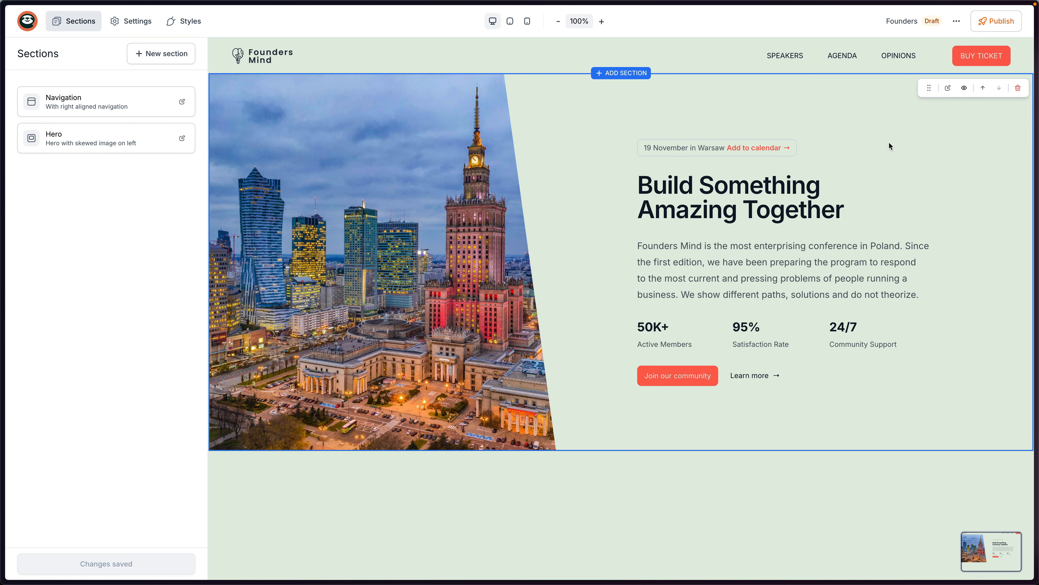
Change the hero stats to 30 Speakers and 1000+ Participants.
left_click(661, 338)
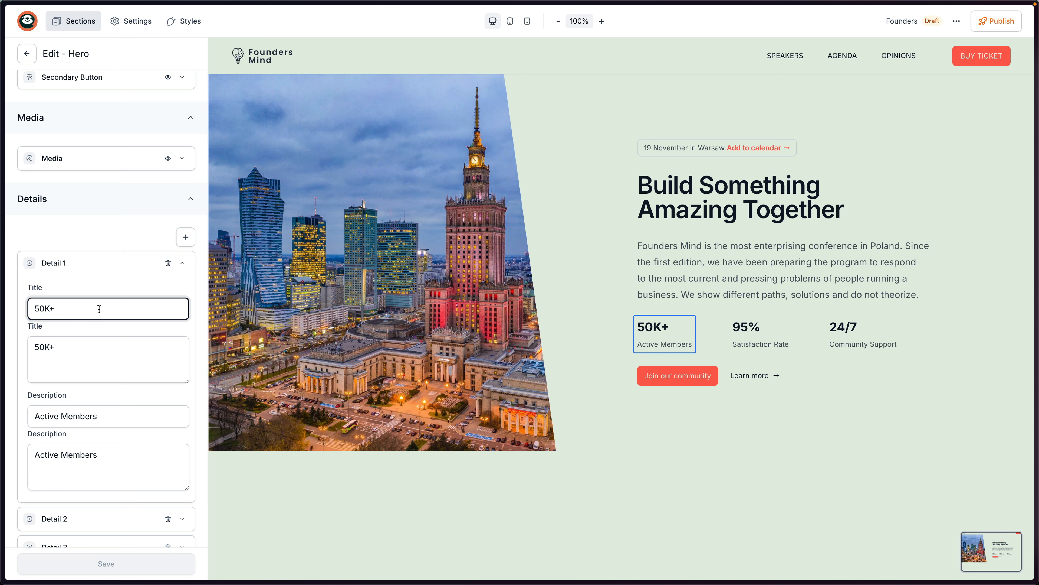
key("BackSpace")
key("BackSpace")
key("BackSpace")
key("BackSpace")
type("30")
key("Tab")
key("Tab")
type("Speakers")
left_click(125, 571)
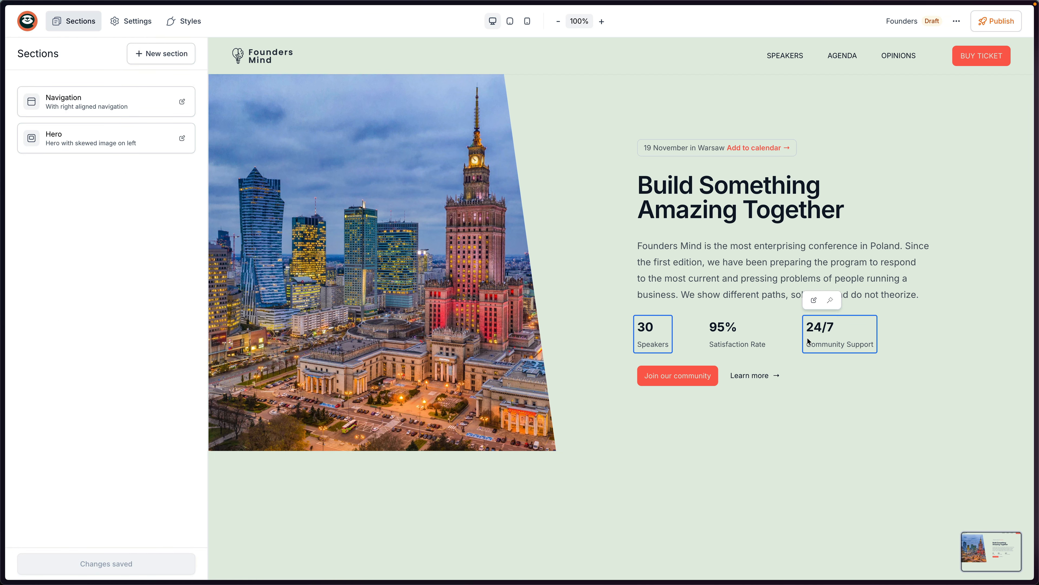
left_click(819, 330)
triple_click(75, 313)
type("1000+")
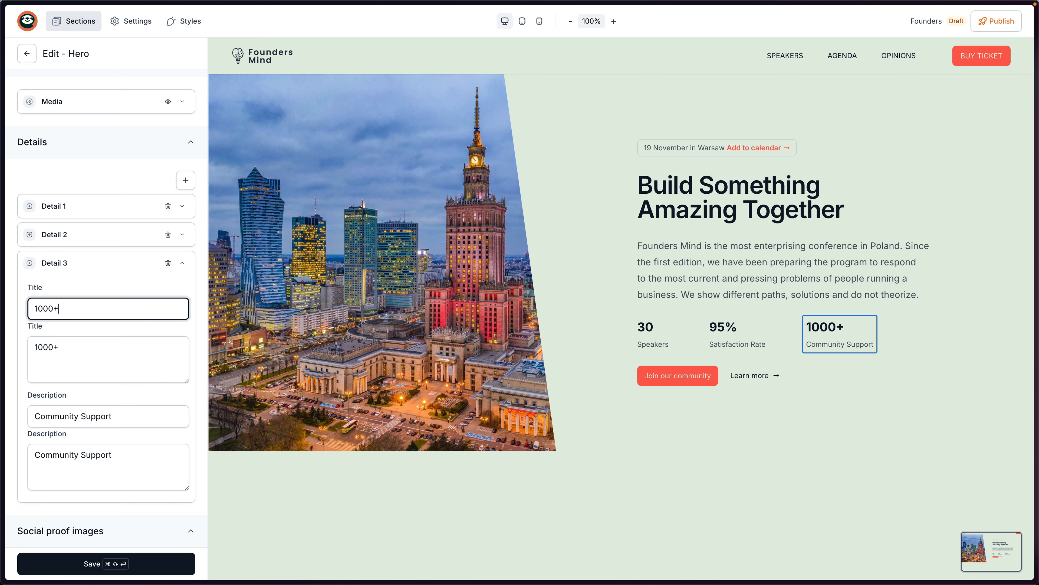
key("Tab")
key("Tab")
type("Participants")
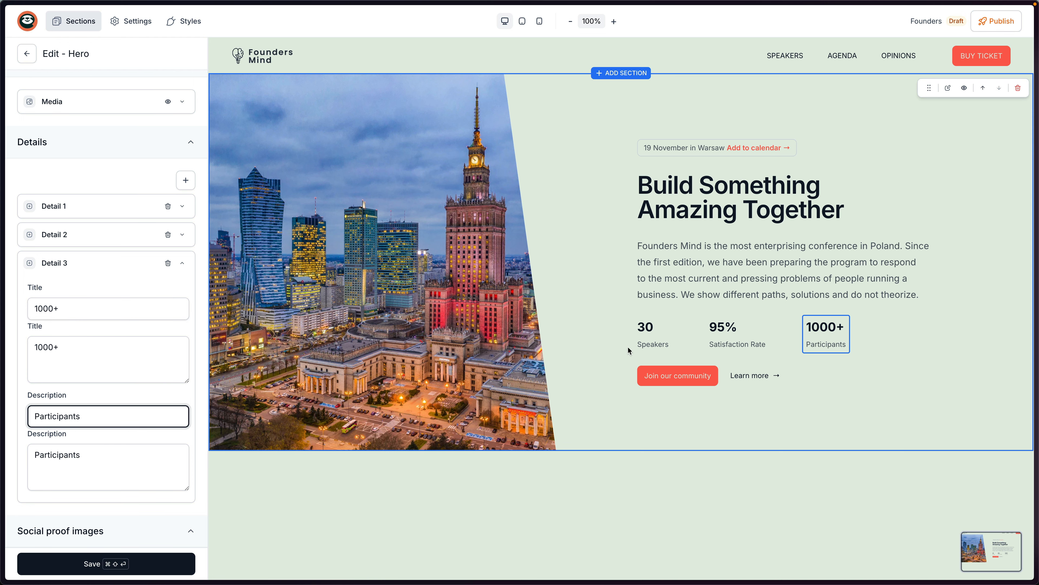
Relabel the hero buttons 'Buy the ticket' and 'Learn more about speakers', and save.
left_click(680, 378)
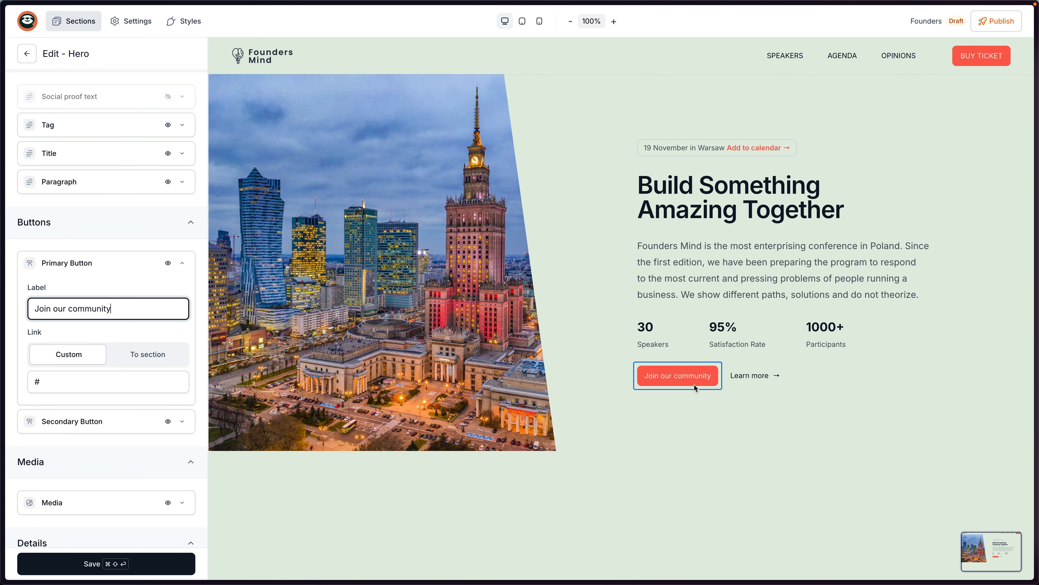
triple_click(141, 307)
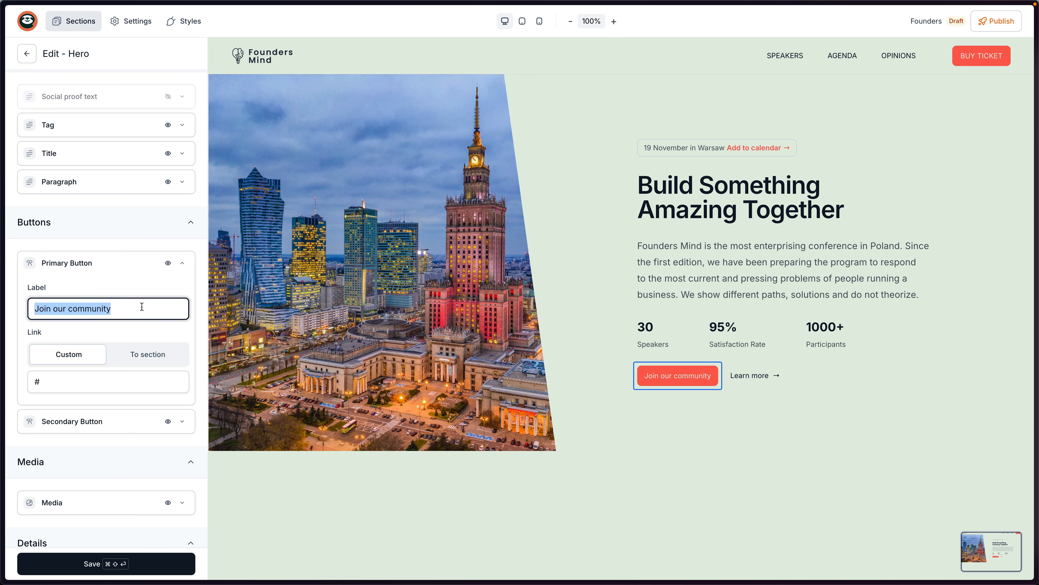
type("Buy ")
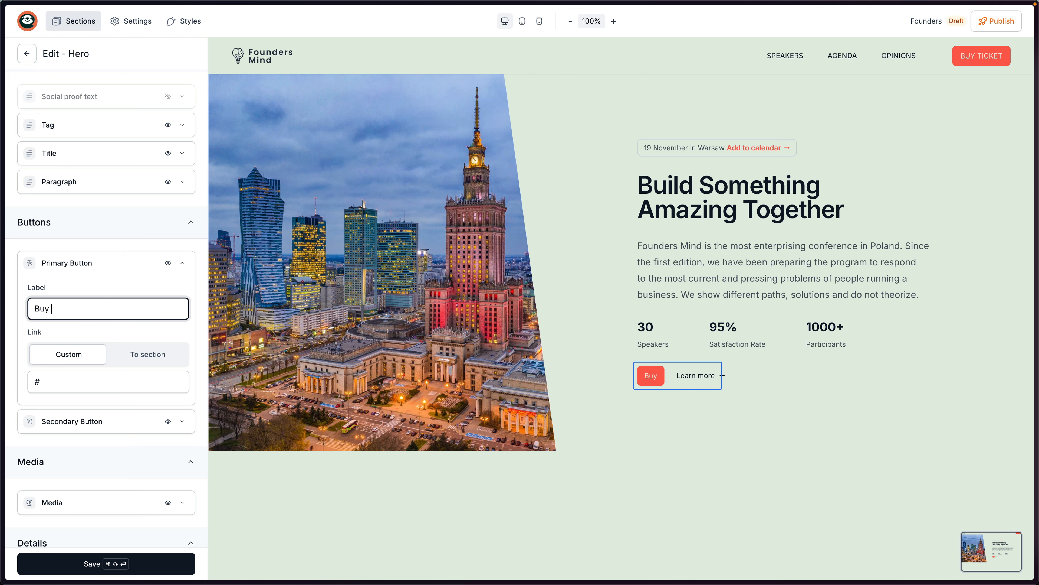
type("the ticket")
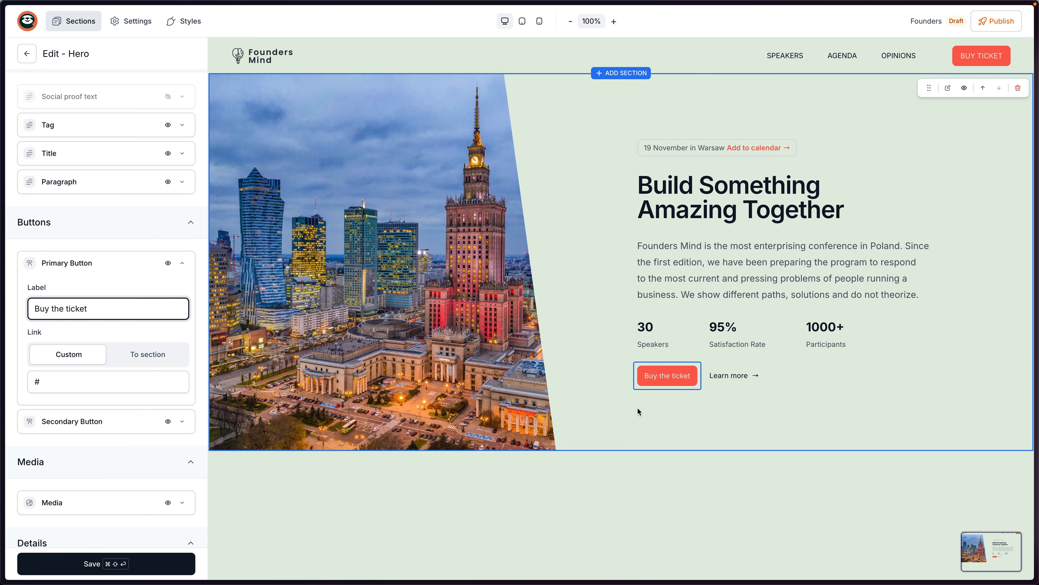
left_click(739, 376)
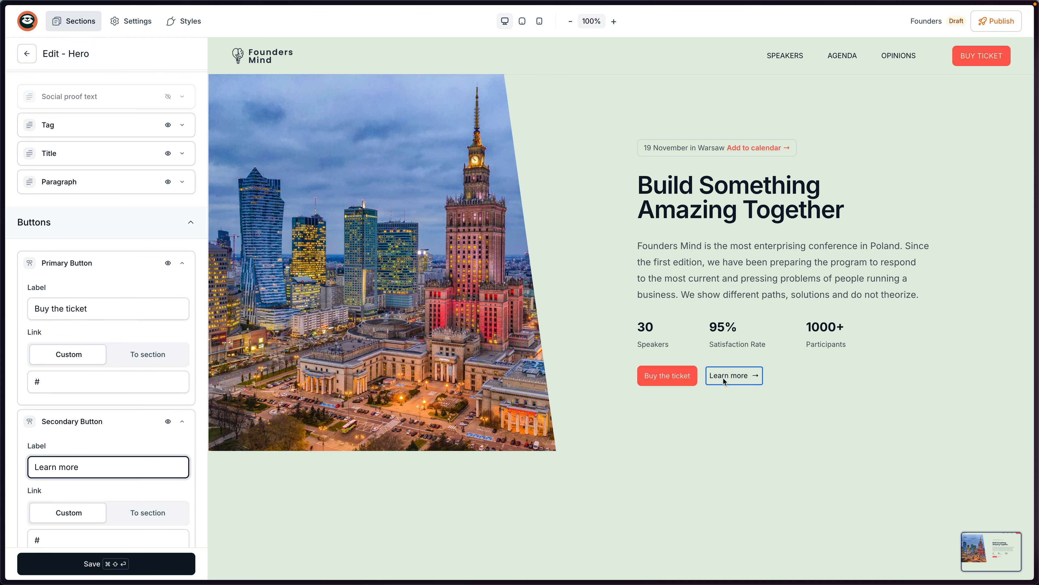
triple_click(112, 466)
key("Right")
type("about speakers")
key("super+shift+Return")
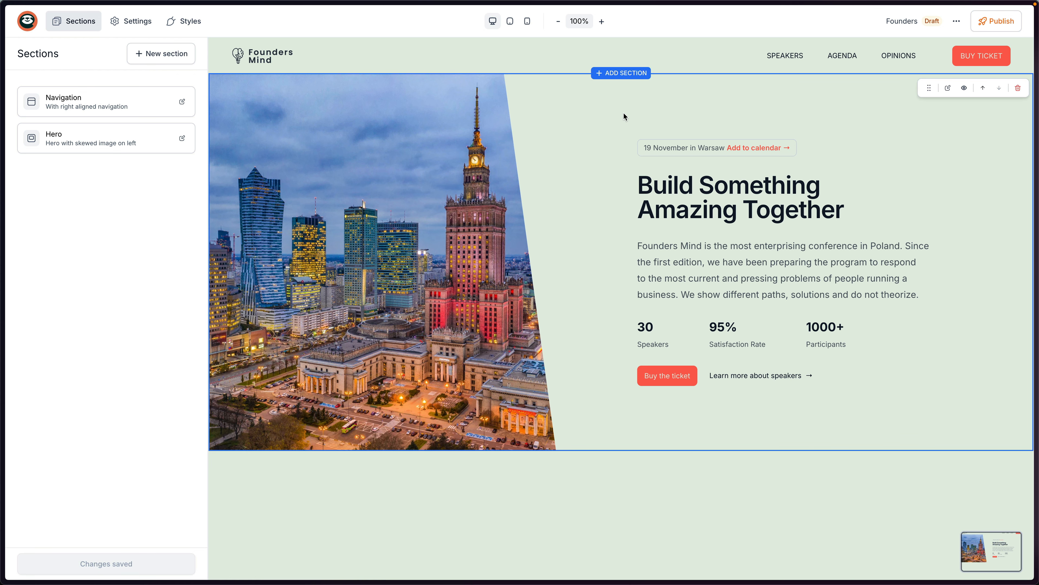
Give the hero section a dark #282f3e background sampled from the logo.
left_click(392, 119)
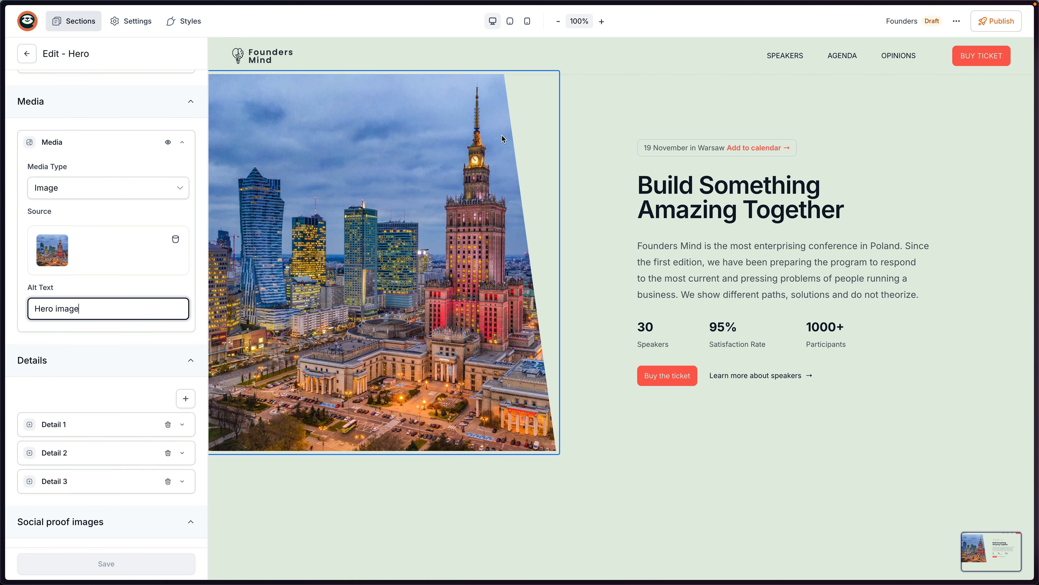
scroll(123, 201, "up", 8)
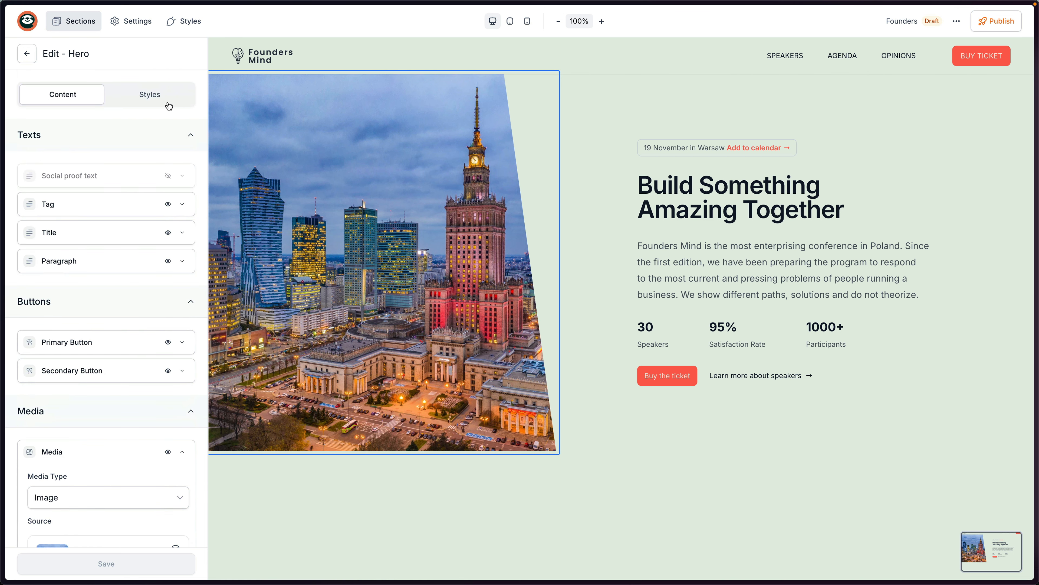
left_click(152, 100)
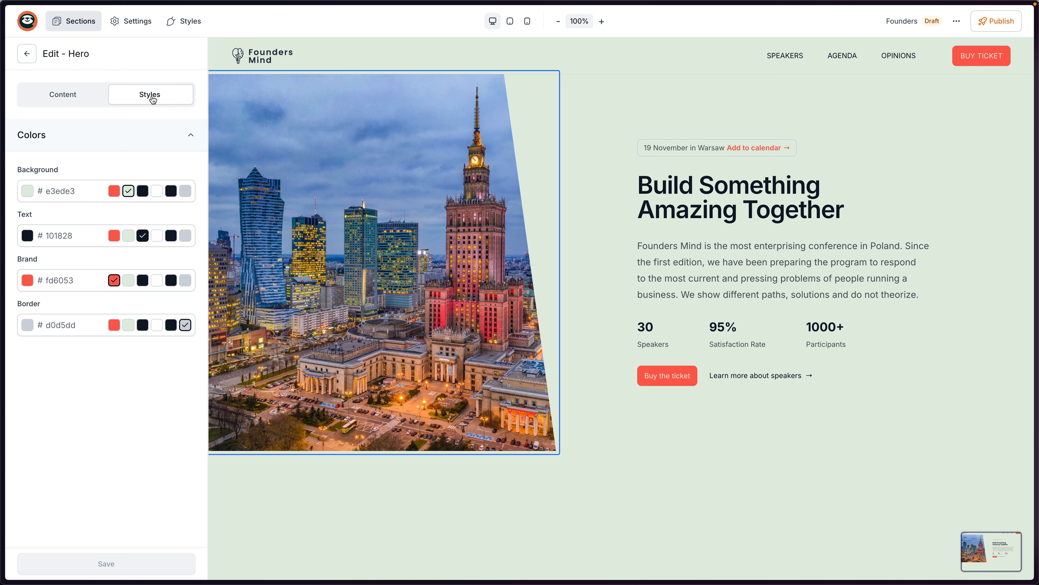
left_click(142, 191)
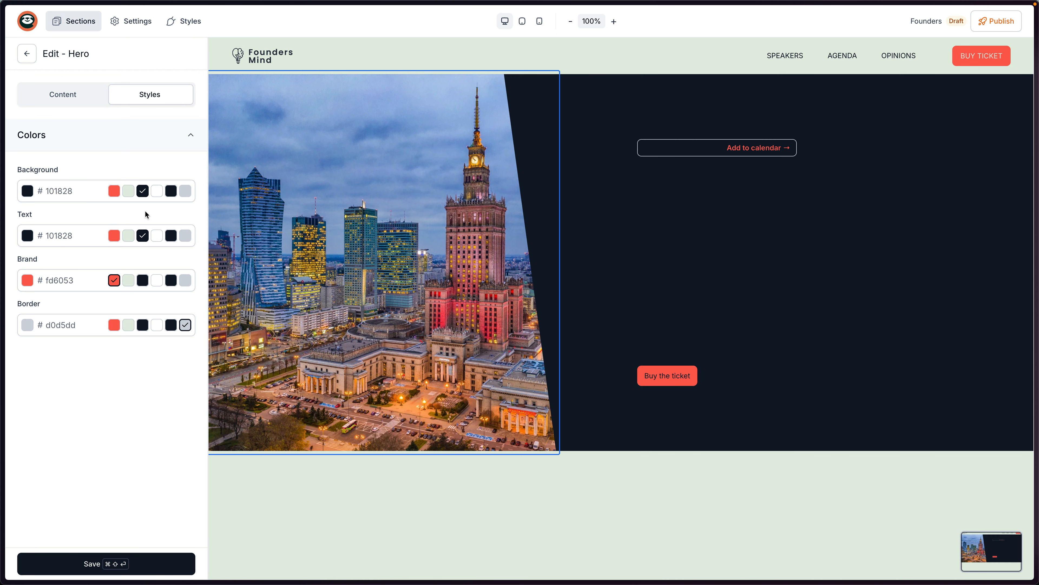
left_click(28, 190)
left_click(32, 276)
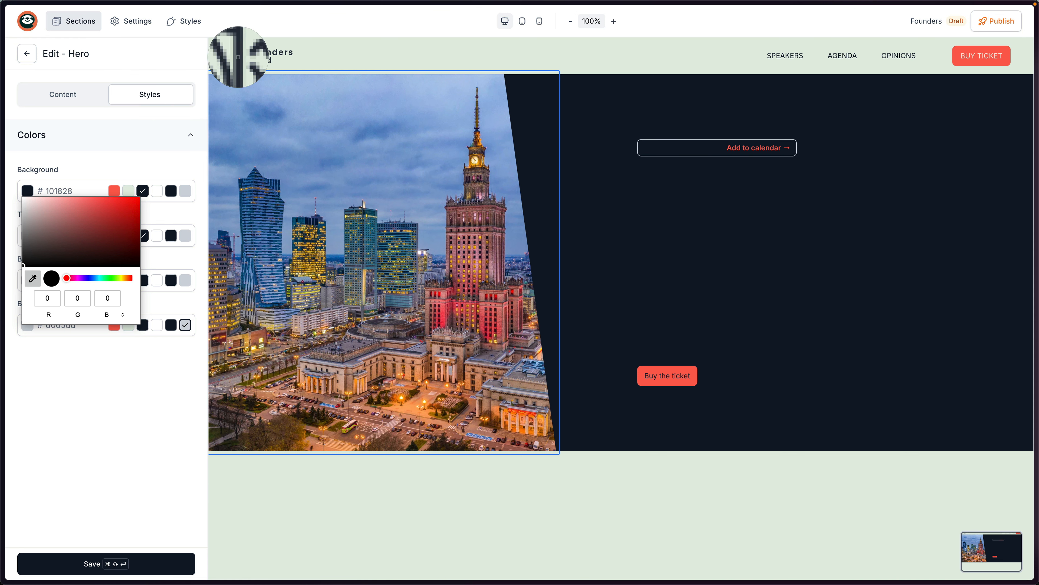
left_click(238, 57)
left_click(89, 167)
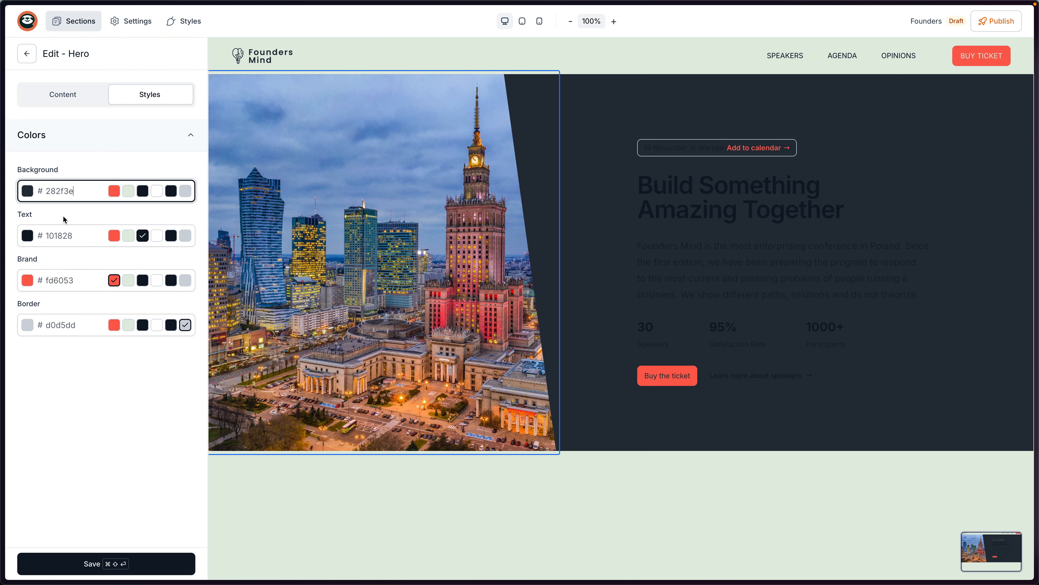
Set the hero text colour to white #ffffff and save the changes.
left_click(27, 236)
left_click_drag(38, 262, 25, 244)
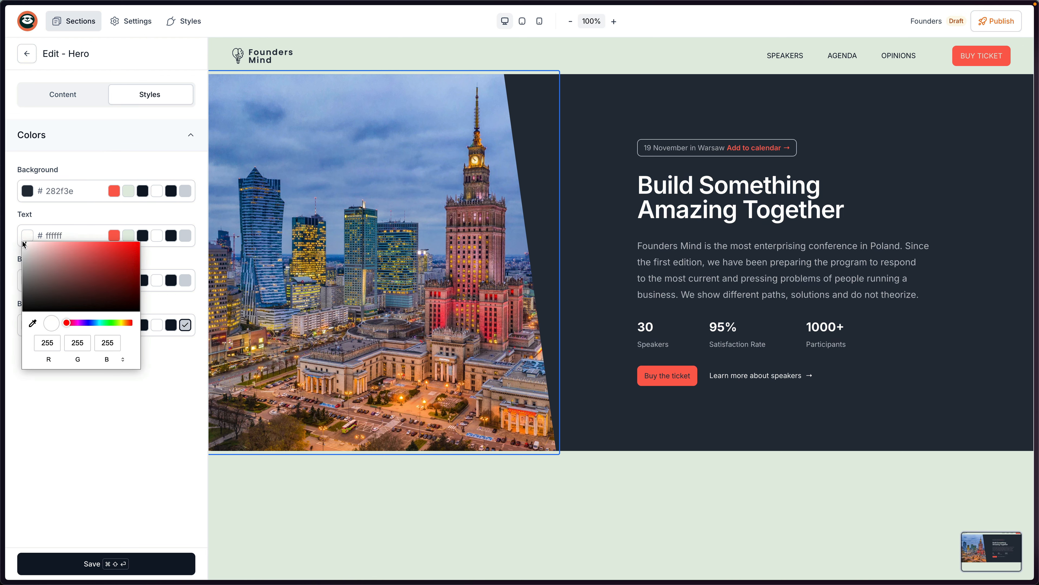
left_click(32, 323)
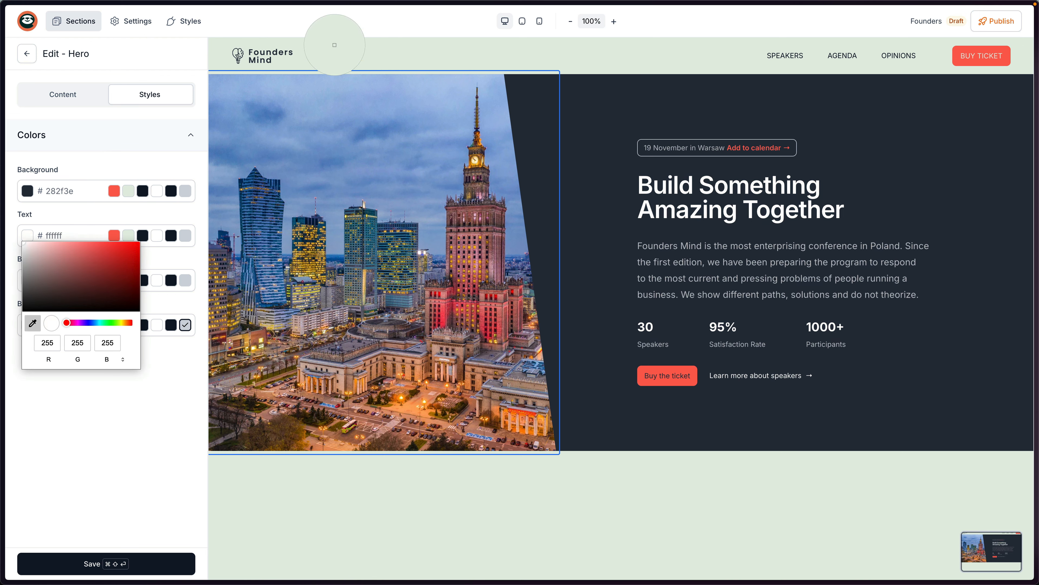
left_click(340, 49)
left_click(696, 260)
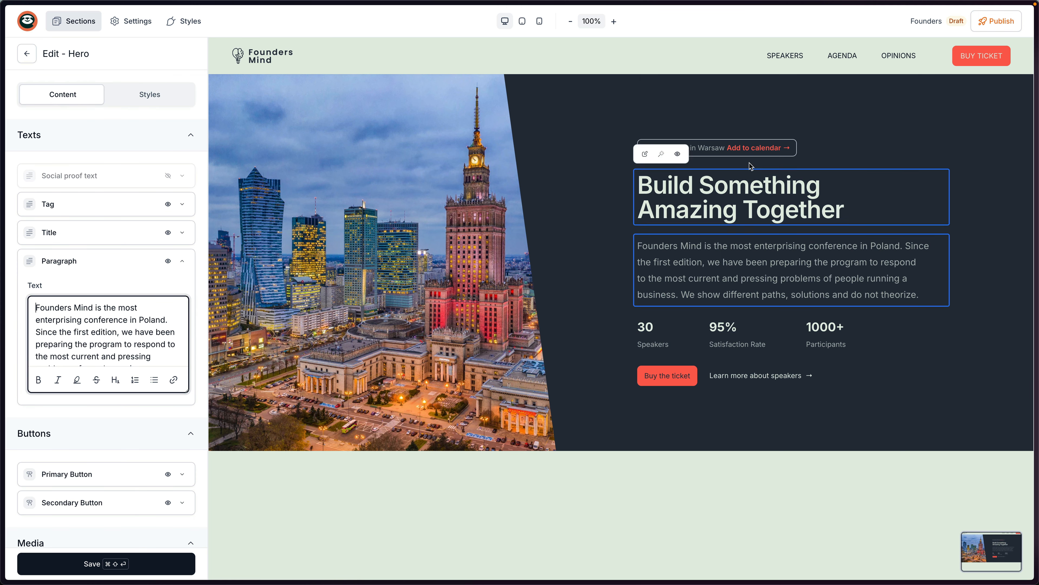
left_click(141, 571)
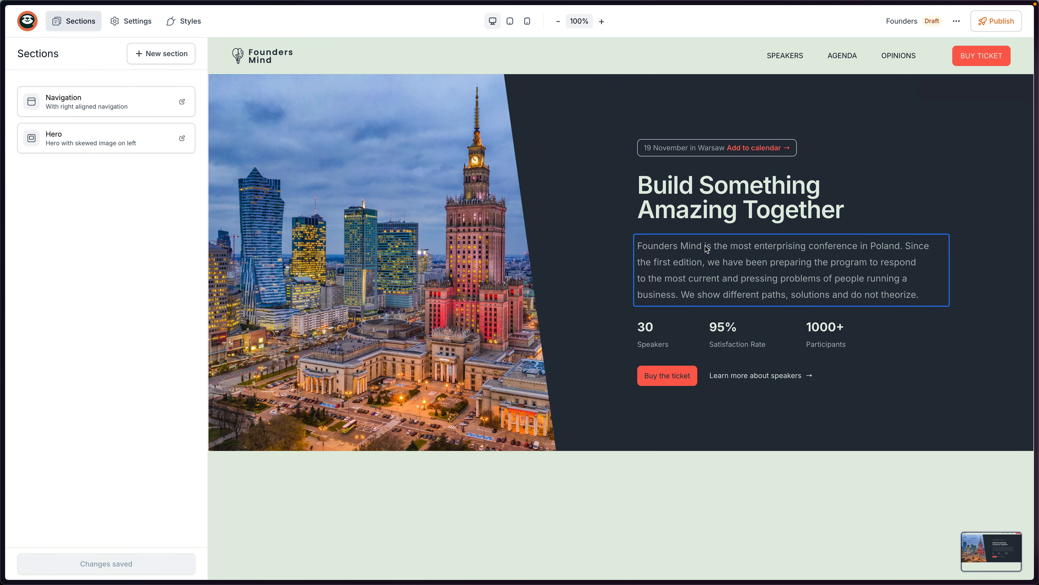
Publish the page and check it in full preview, tablet, mobile and desktop layouts.
left_click(1002, 27)
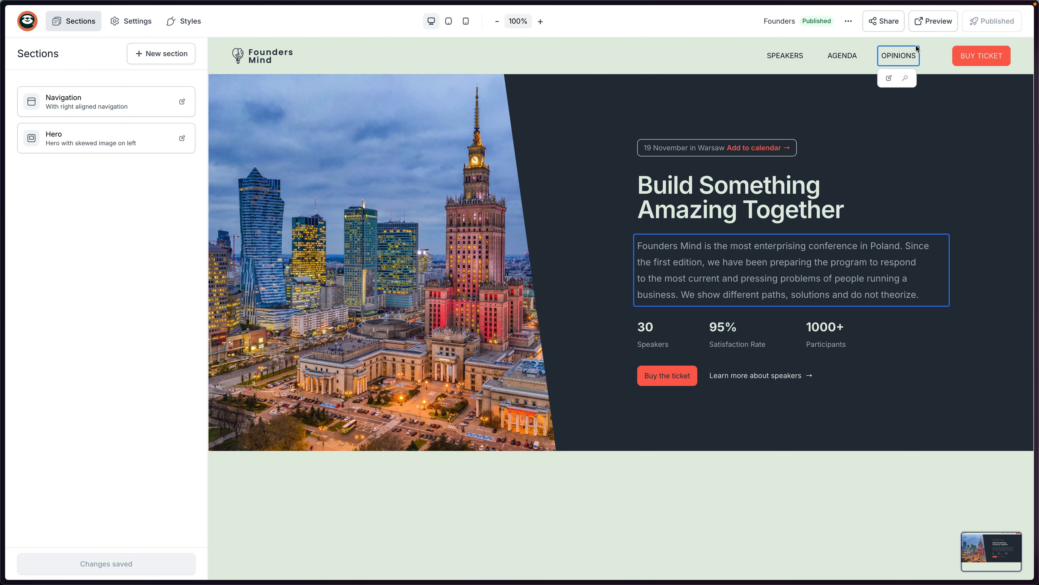
left_click(927, 24)
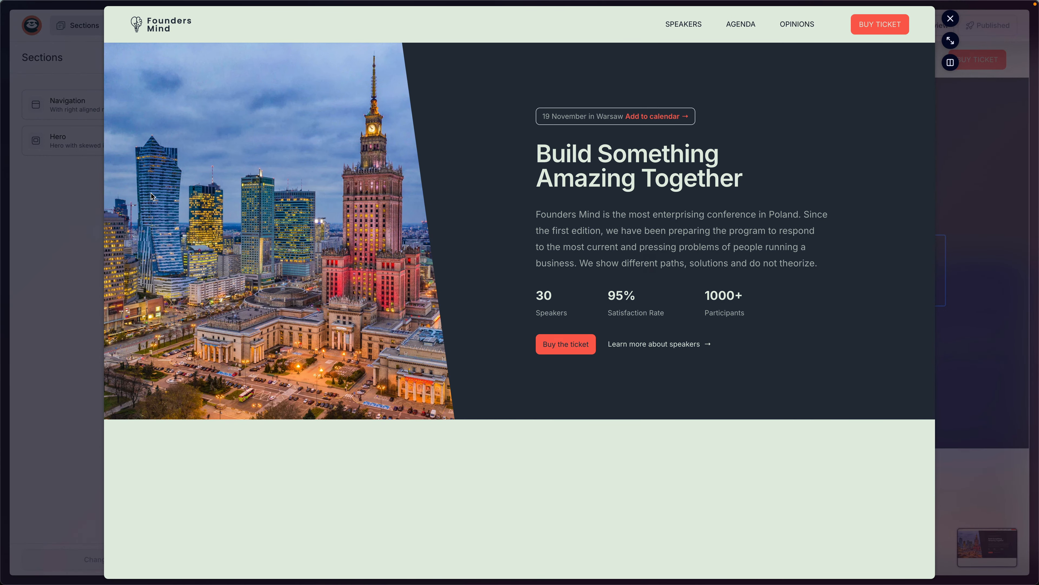
left_click(950, 19)
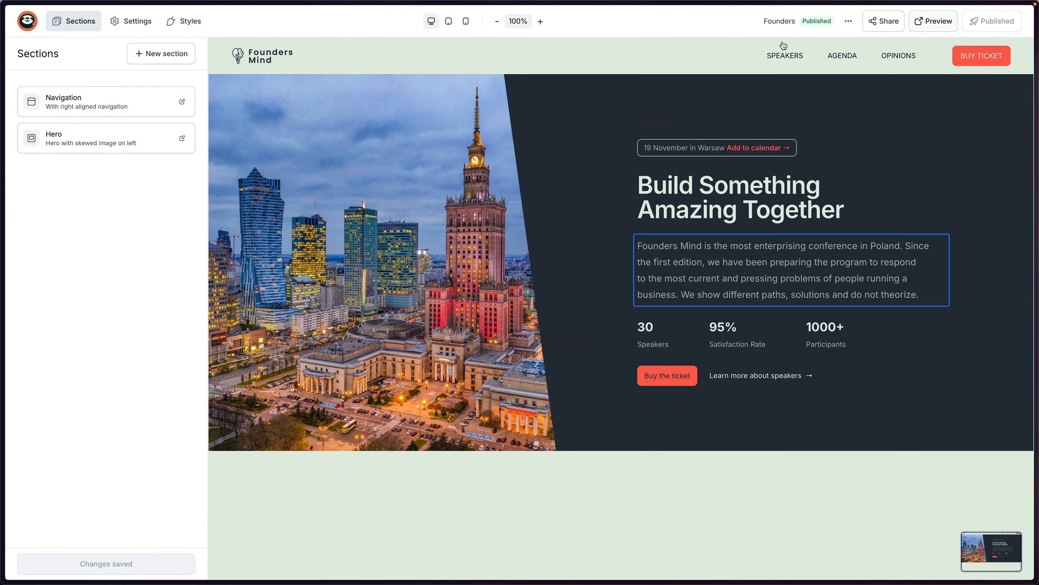
left_click(450, 23)
left_click(466, 21)
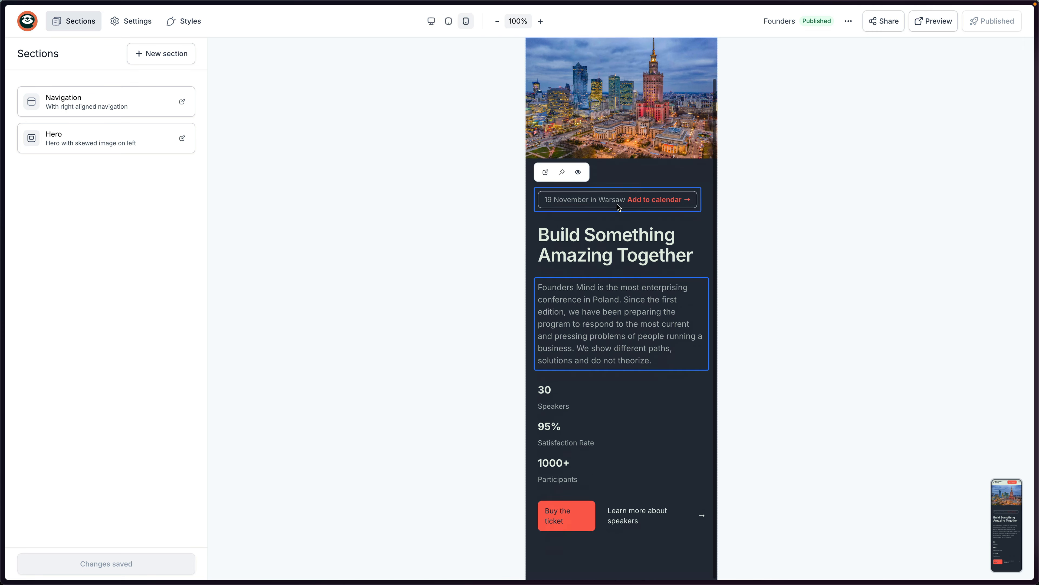
left_click(449, 21)
left_click(431, 21)
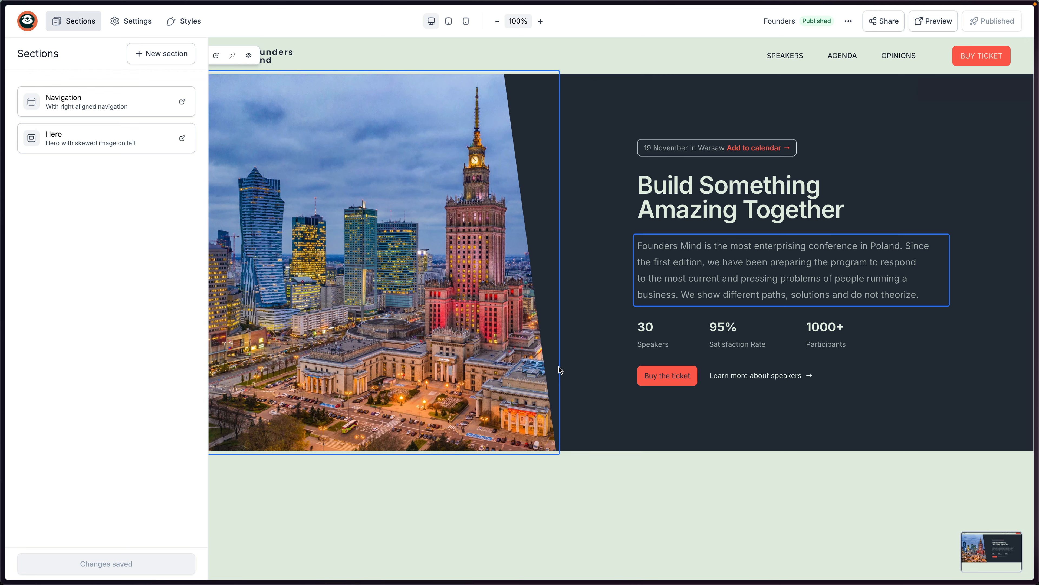
Look over the WHAT IS FOUNDERS MIND answer on the live foundersmind.pl site.
key("super+Tab")
scroll(647, 292, "down", 1)
scroll(649, 294, "down", 10)
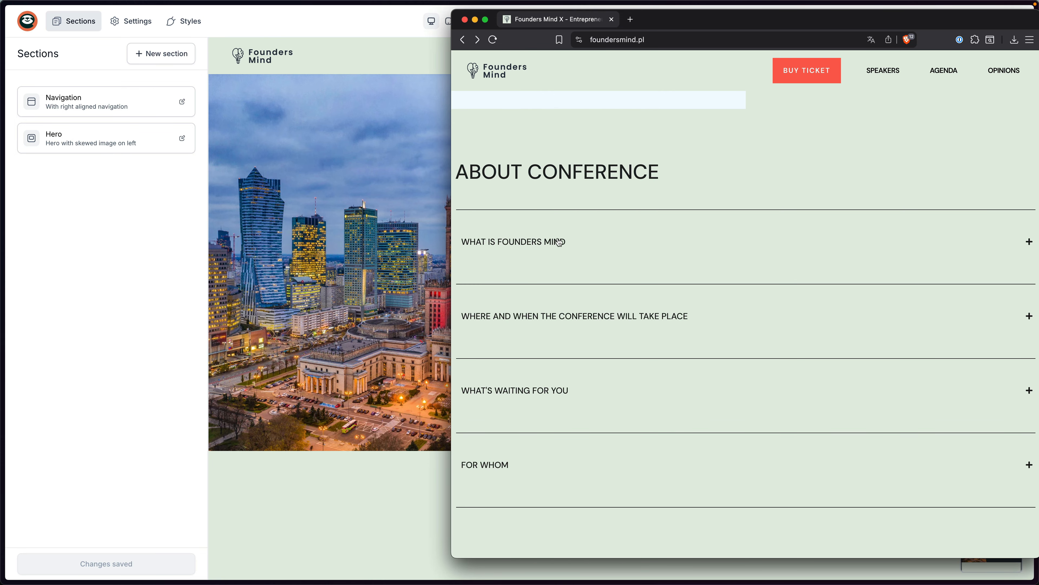
left_click(569, 245)
left_click(587, 244)
left_click(380, 262)
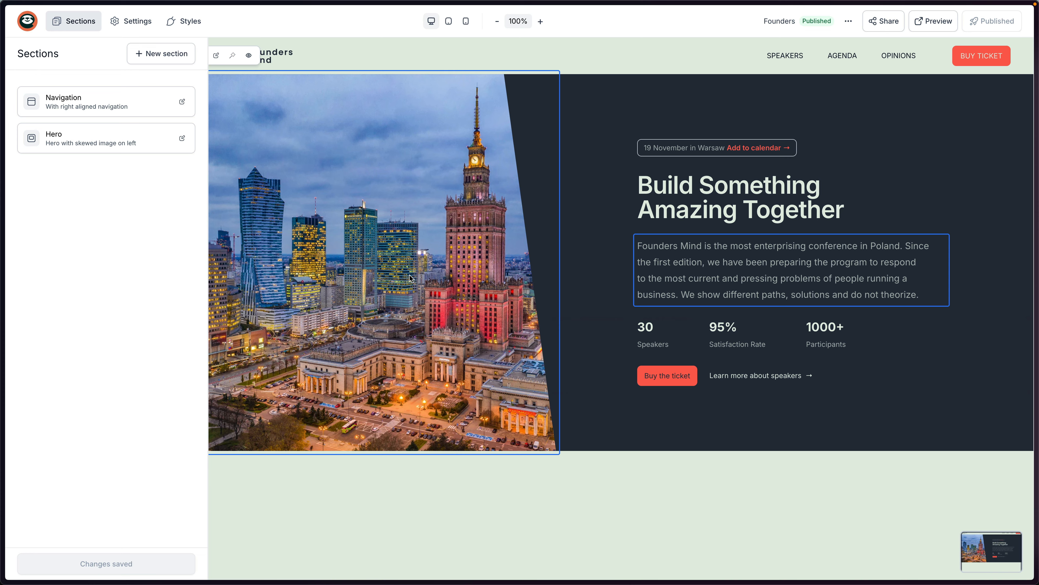
Browse the Gallery, Tabs, Tables, Banner, Contact, Stats, CTA, Logos and Elements section templates.
left_click(157, 65)
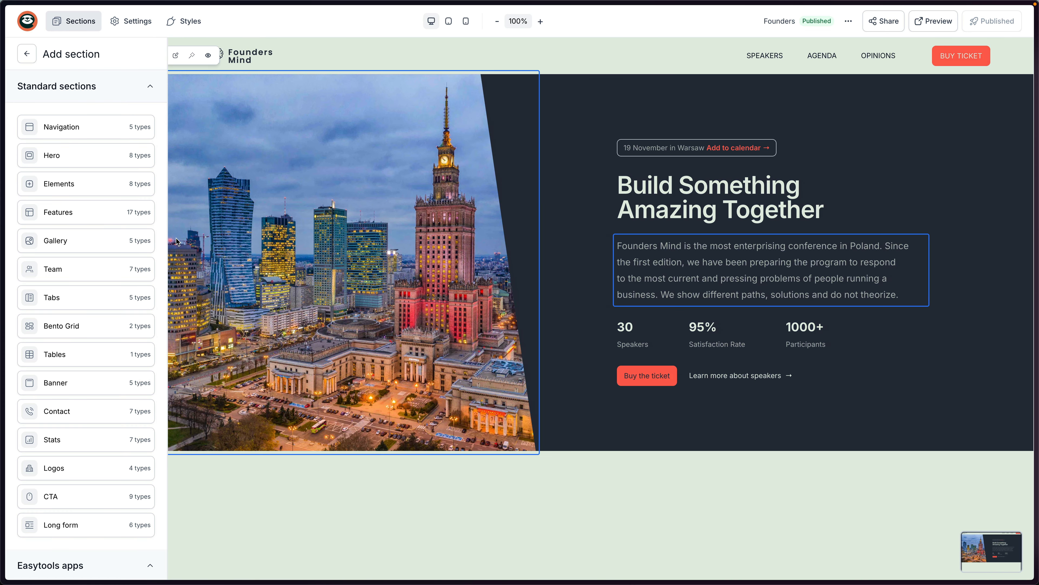
left_click(92, 241)
left_click(90, 302)
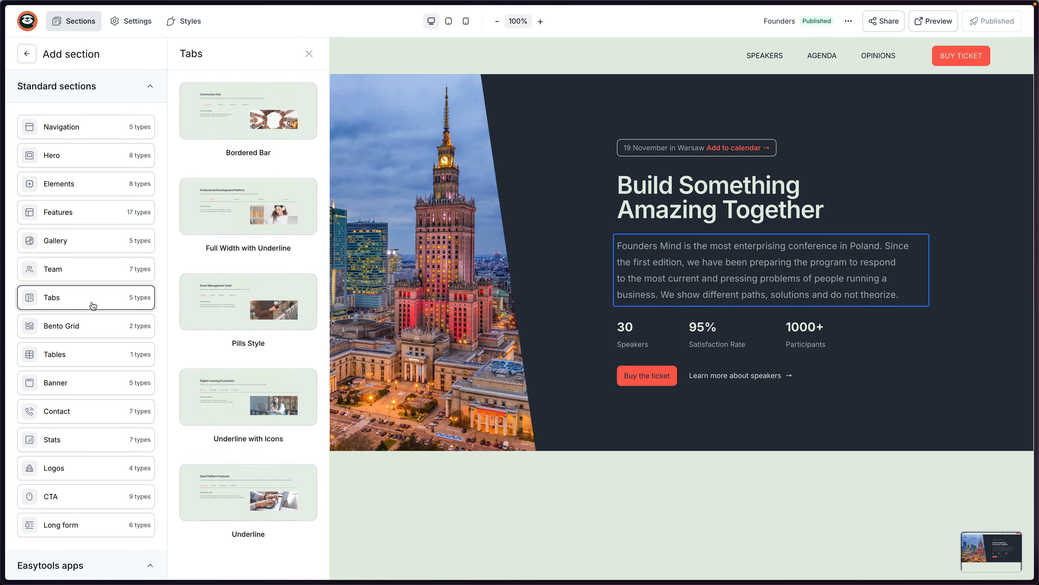
left_click(121, 360)
left_click(93, 300)
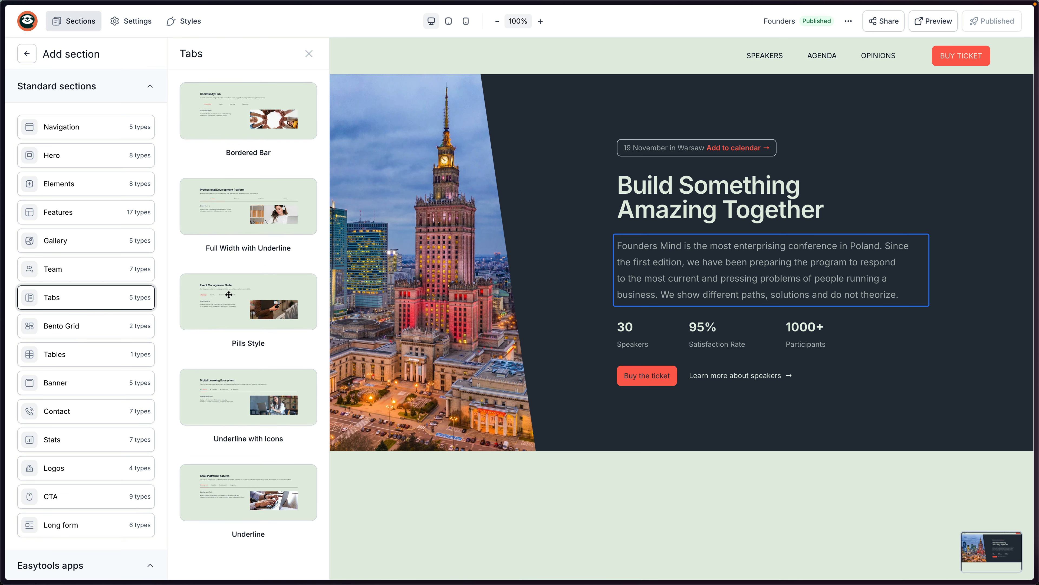
left_click(116, 360)
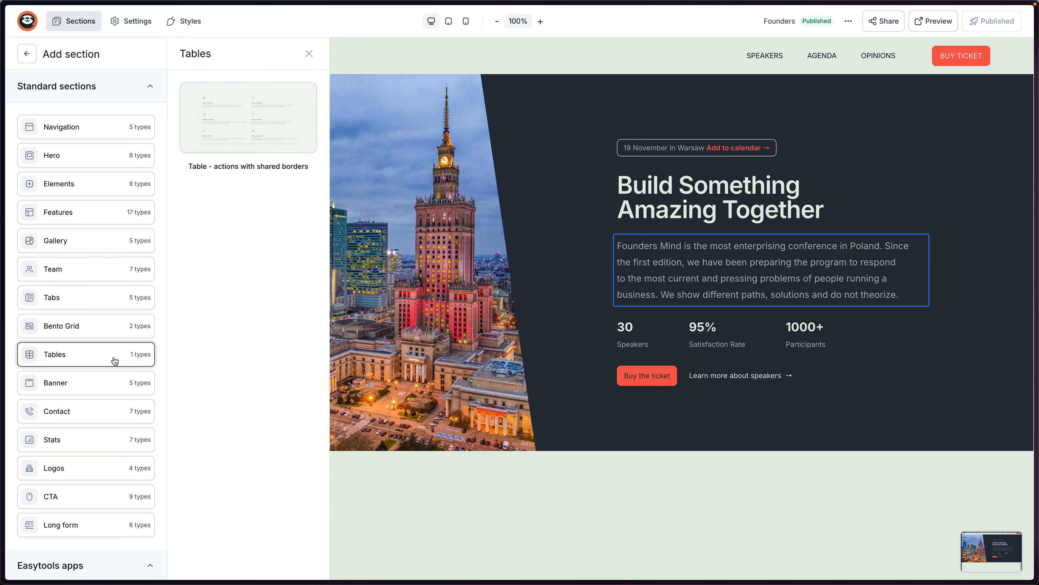
left_click(114, 387)
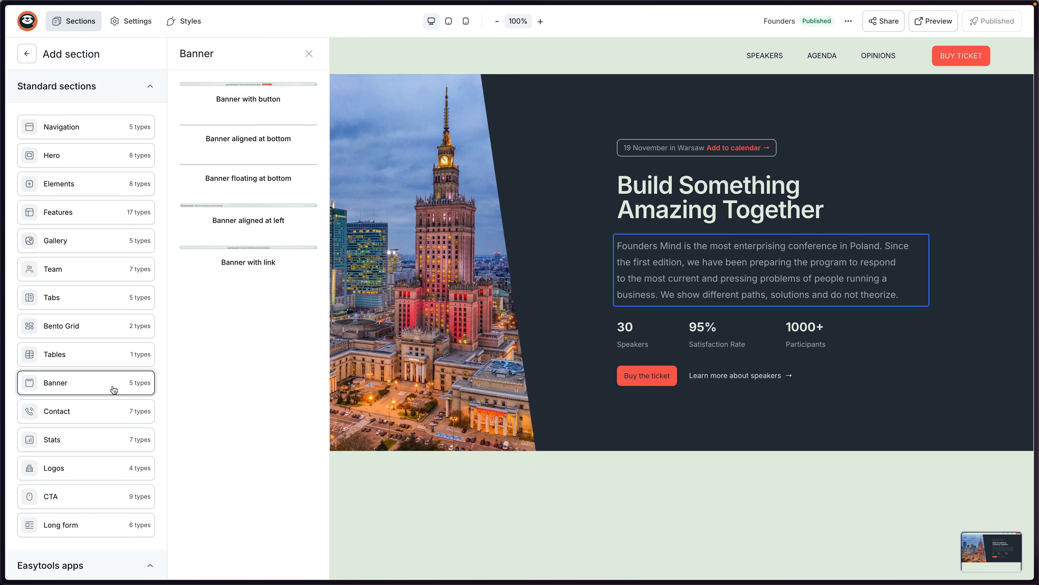
left_click(108, 412)
left_click(108, 440)
left_click(93, 493)
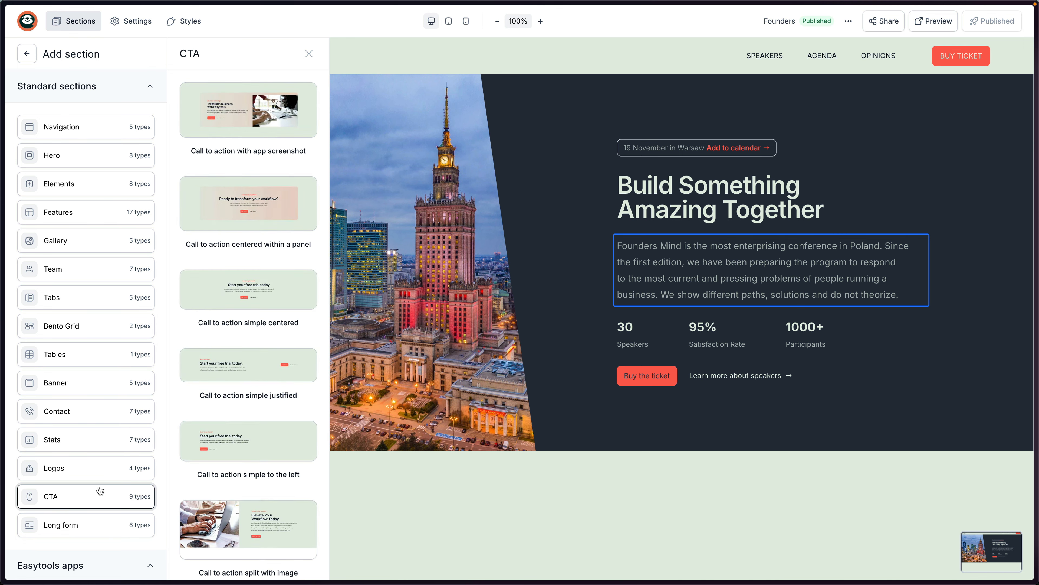
left_click(99, 469)
left_click(87, 178)
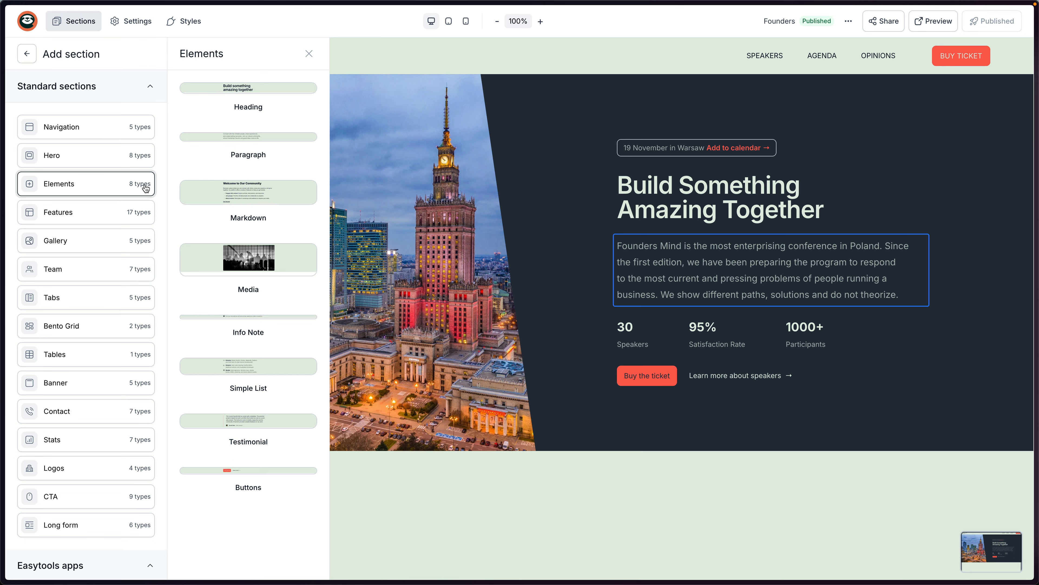
left_click(128, 240)
Go to the FAQs app in the section library and start a new FAQ project.
scroll(135, 184, "down", 3)
left_click(139, 144)
left_click(139, 186)
scroll(136, 184, "down", 1)
left_click(130, 170)
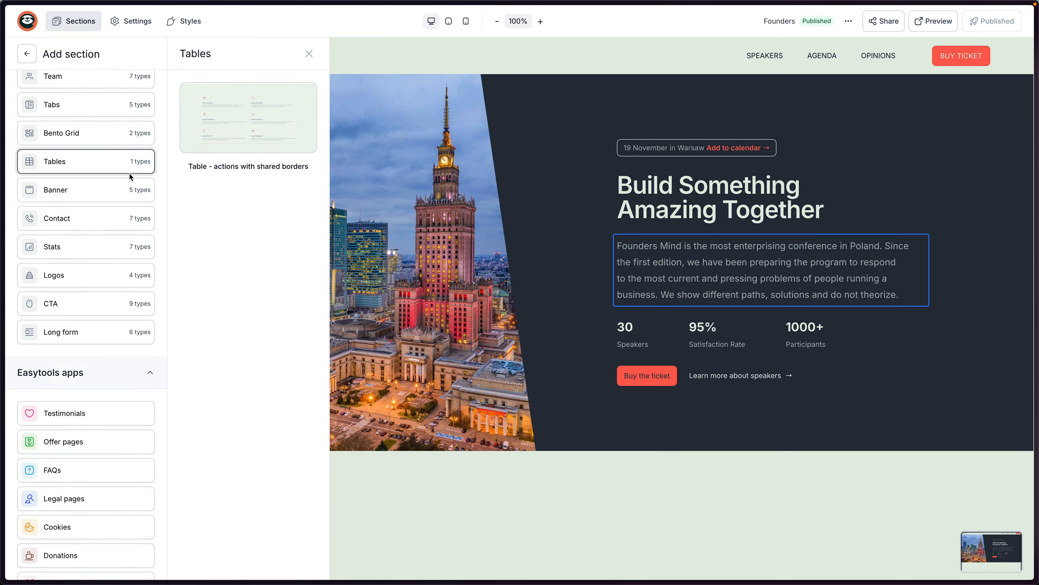
scroll(119, 246, "down", 1)
left_click(98, 306)
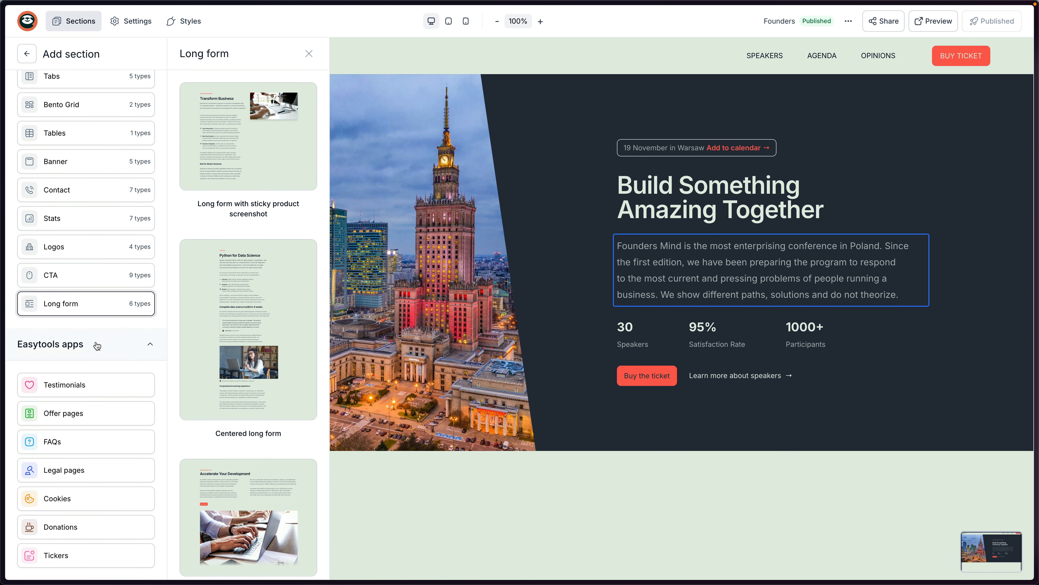
left_click(65, 414)
left_click(63, 448)
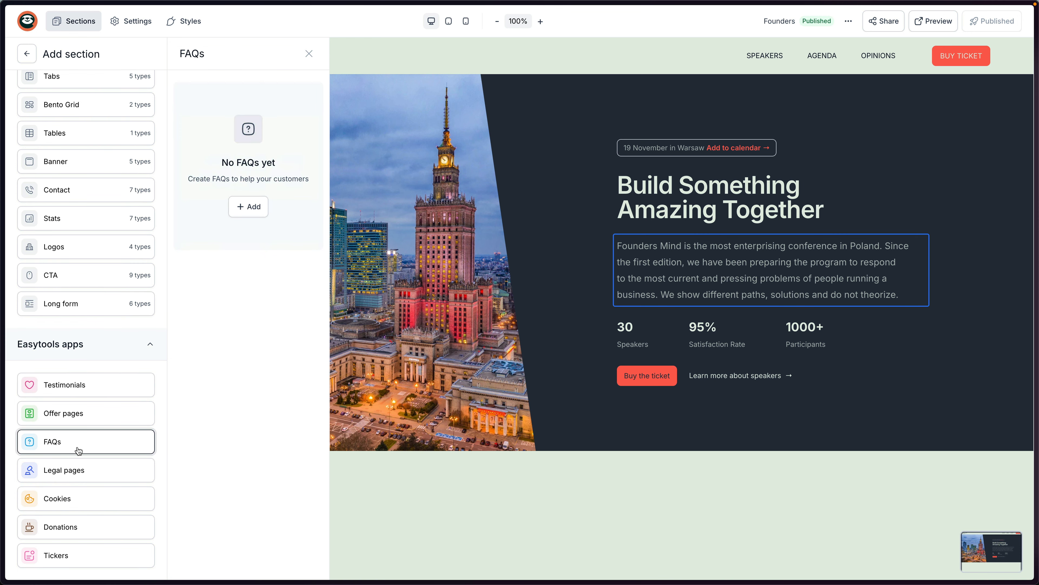
left_click(251, 208)
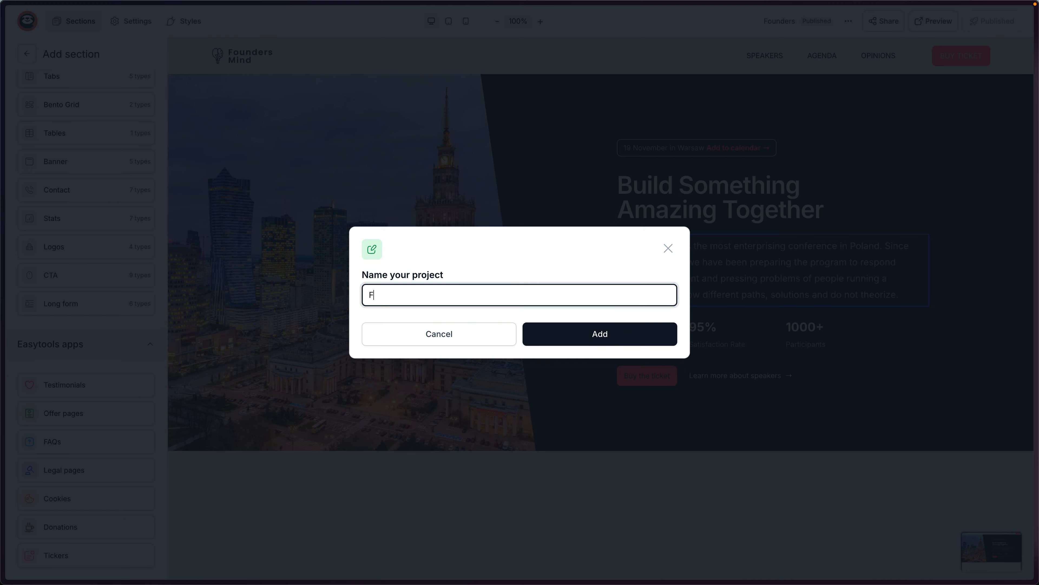
Create the FAQ project 'Fouders' without the generator and dismiss the getting-started banner.
key("Return")
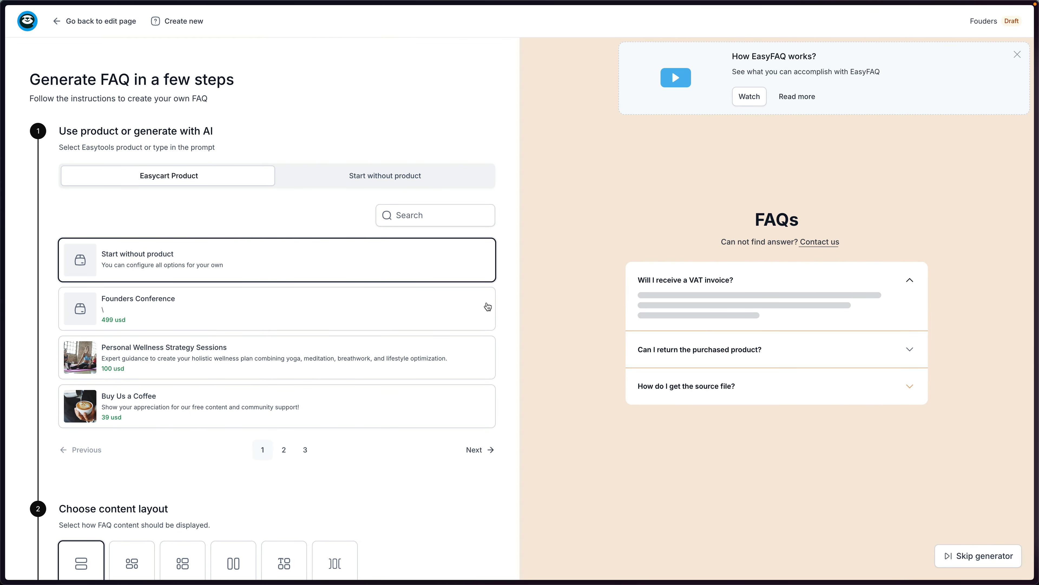
left_click(963, 557)
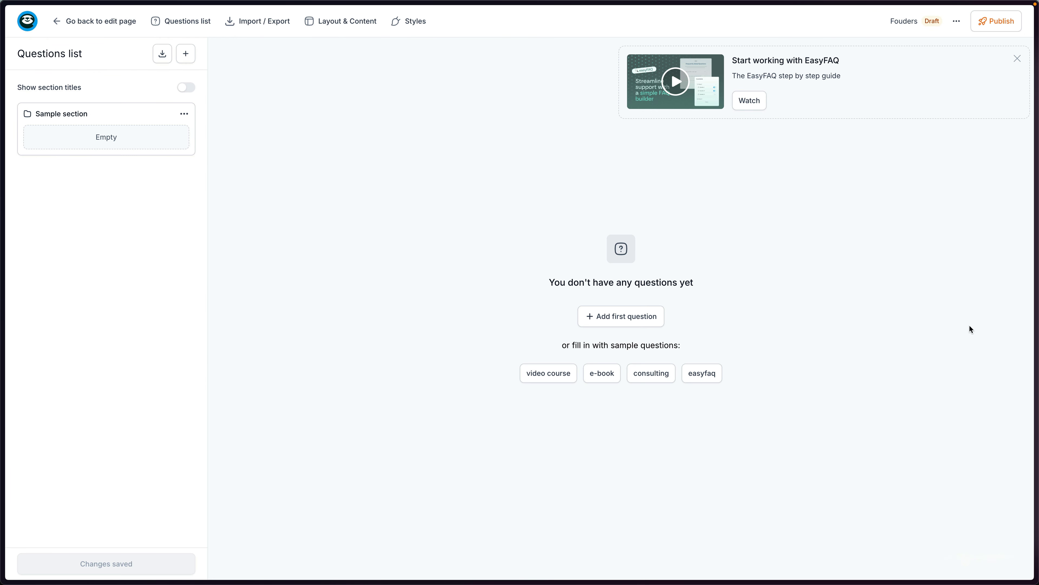
left_click(1019, 60)
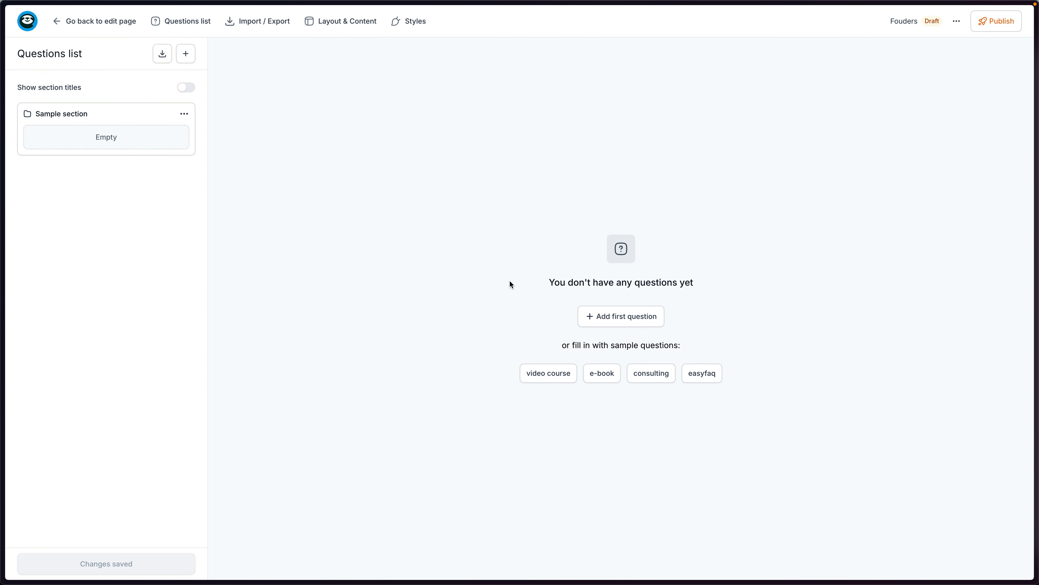
Add and save the first question 'WHAT IS FOUNDERS MIND?' with its pasted answer.
left_click(615, 319)
left_click(45, 108)
key("super+Tab")
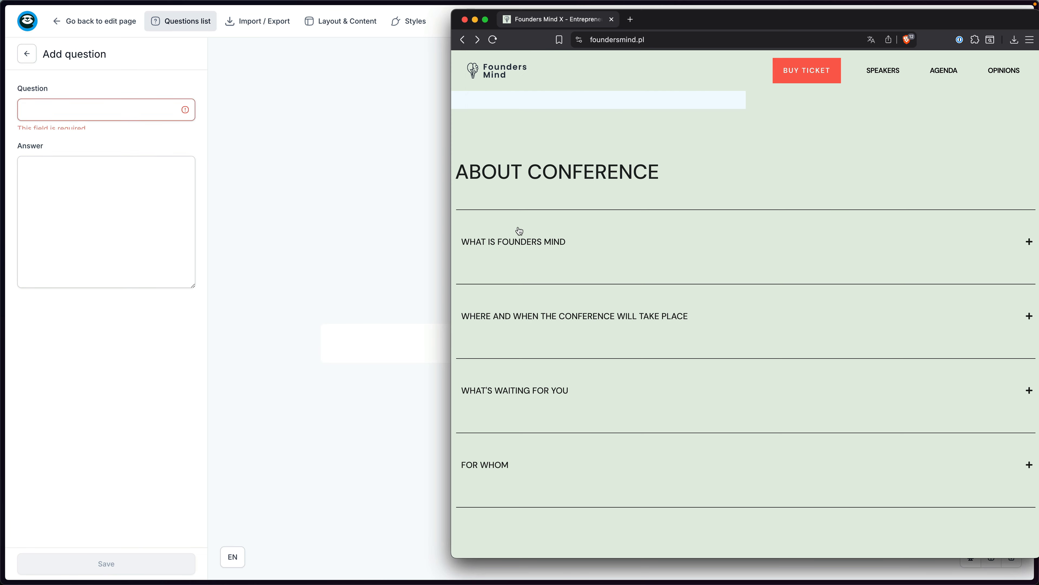
key("super+Tab")
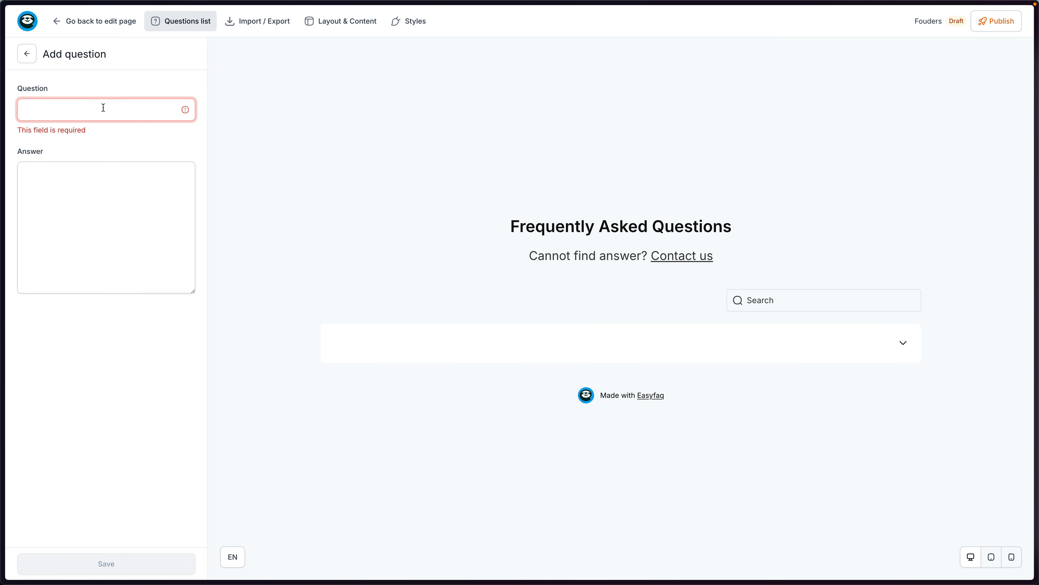
type("WHAT IS FOUN")
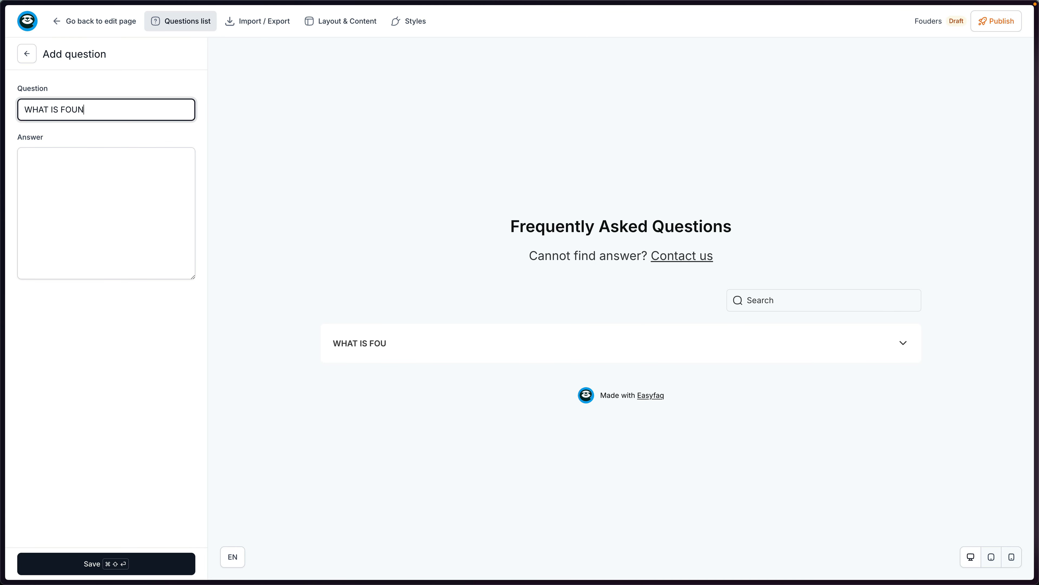
type("DERS MIND?")
key("Tab")
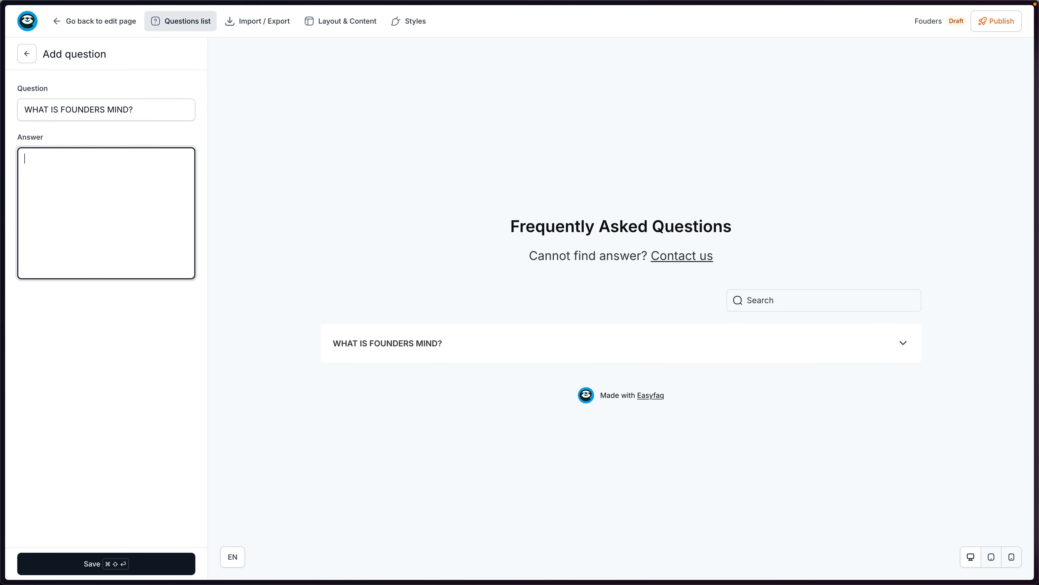
key("super+v")
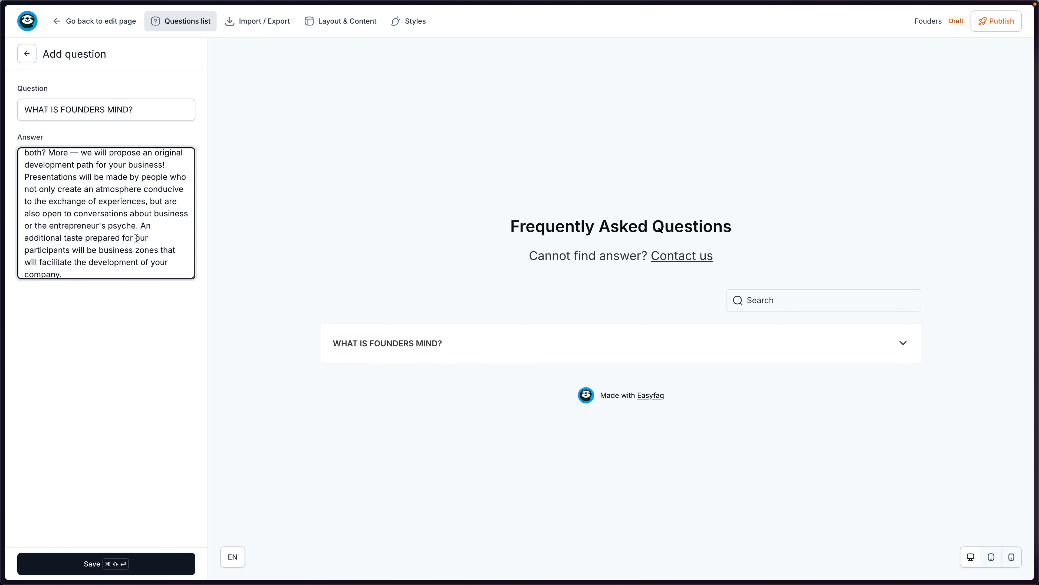
left_click(117, 564)
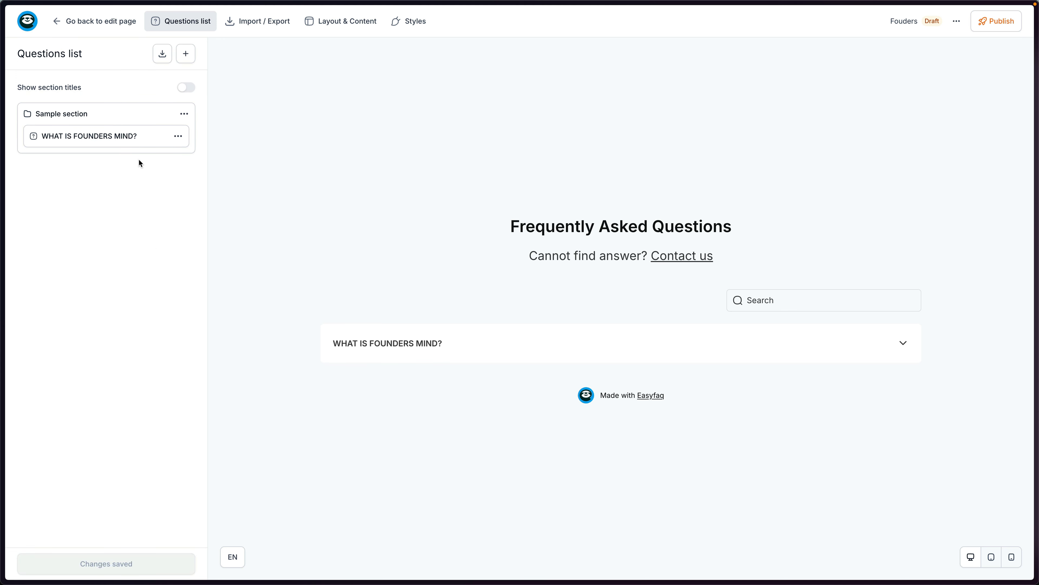
Start a new question, taking its text from the live website.
left_click(184, 58)
left_click(143, 82)
key("super+Tab")
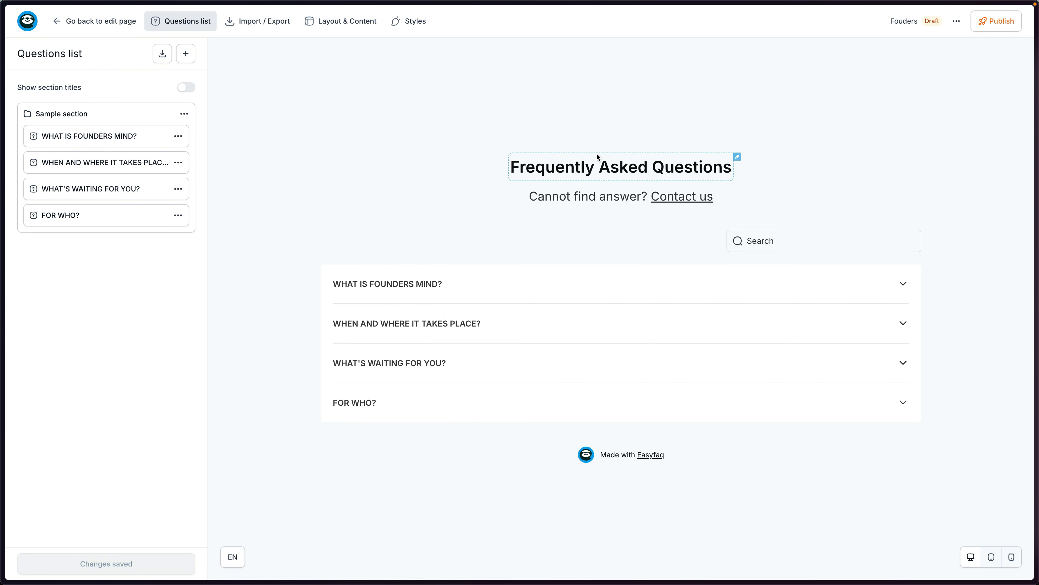
Clear the FAQ title and subtitle and save the heading changes.
left_click(738, 157)
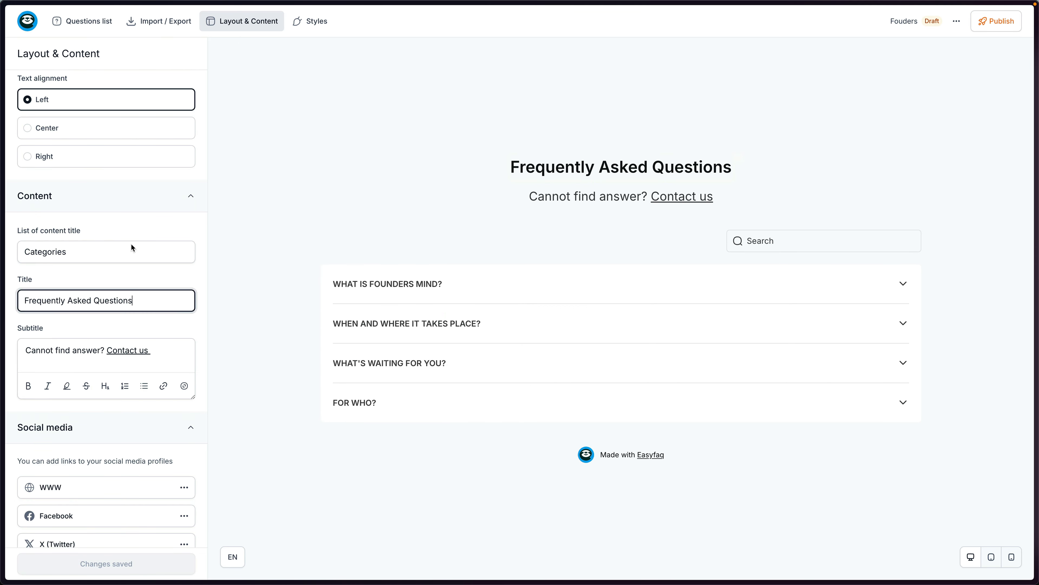
key("super+a")
key("BackSpace")
left_click(167, 360)
key("super+a")
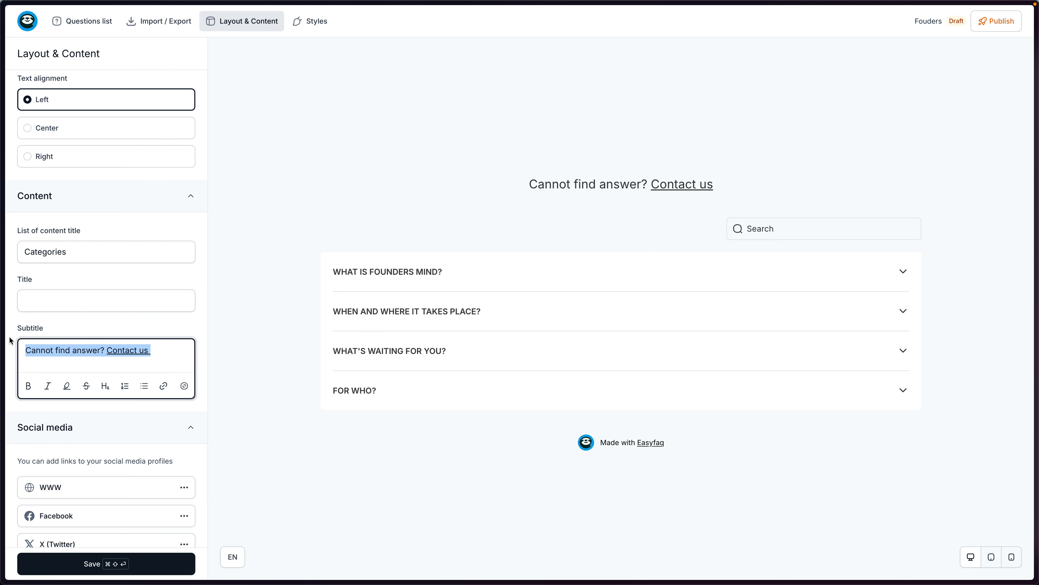
key("BackSpace")
double_click(660, 424)
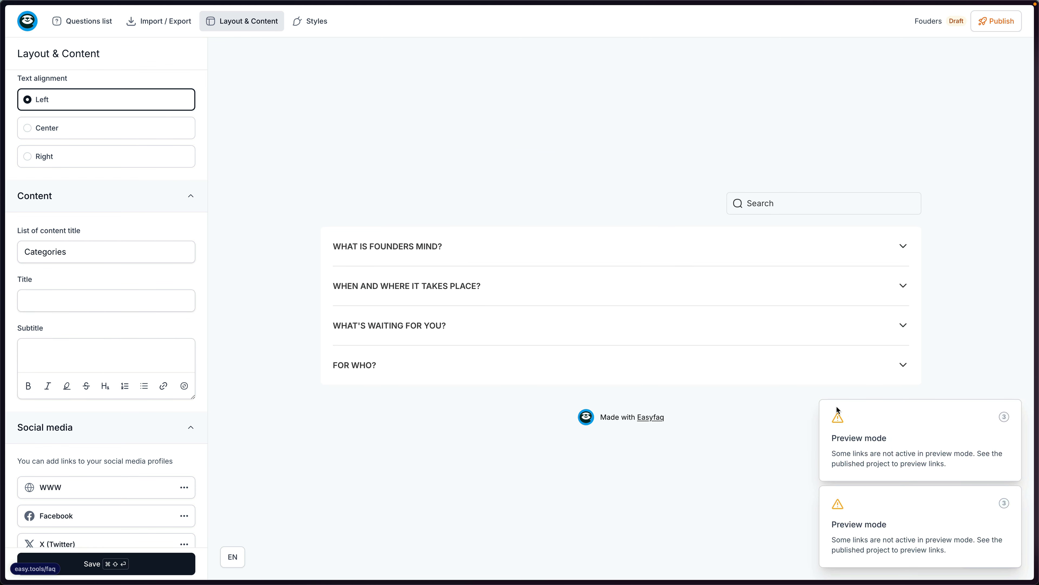
key("super+shift+Return")
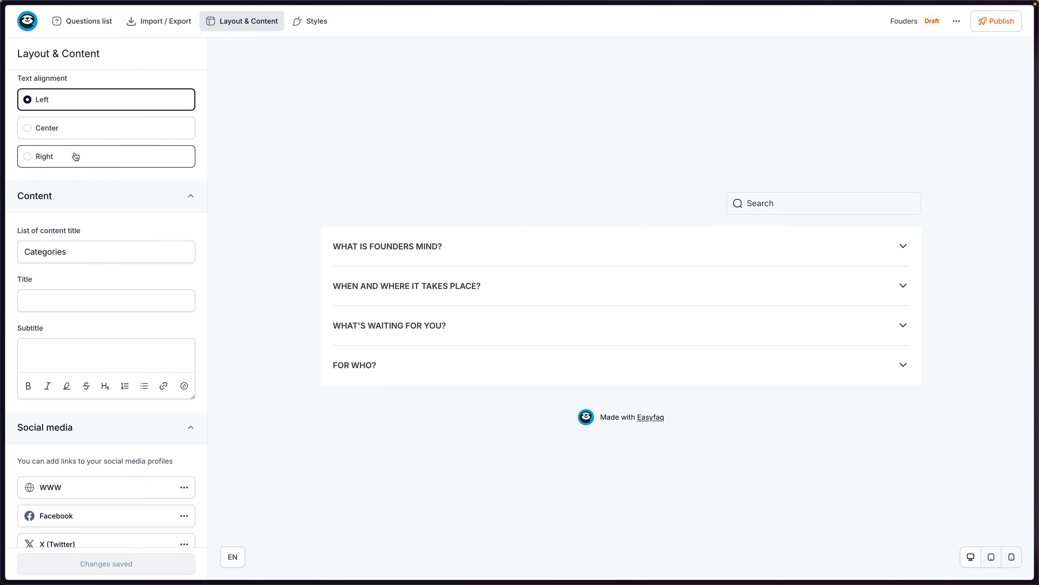
Try other alignments and layouts, then keep Left alignment and the List layout.
scroll(75, 156, "up", 5)
left_click(57, 323)
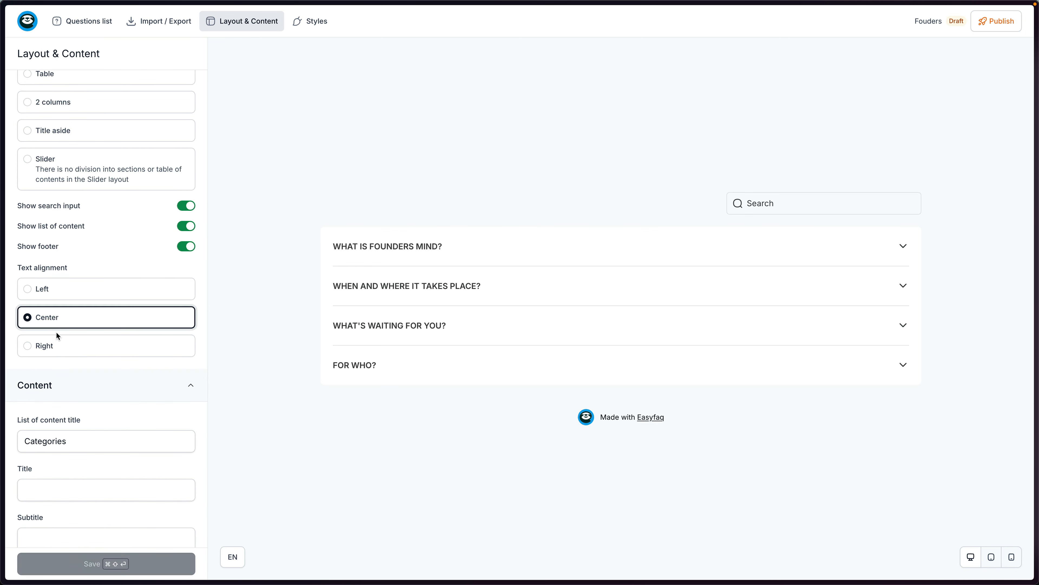
left_click(60, 296)
scroll(122, 274, "up", 3)
left_click(54, 132)
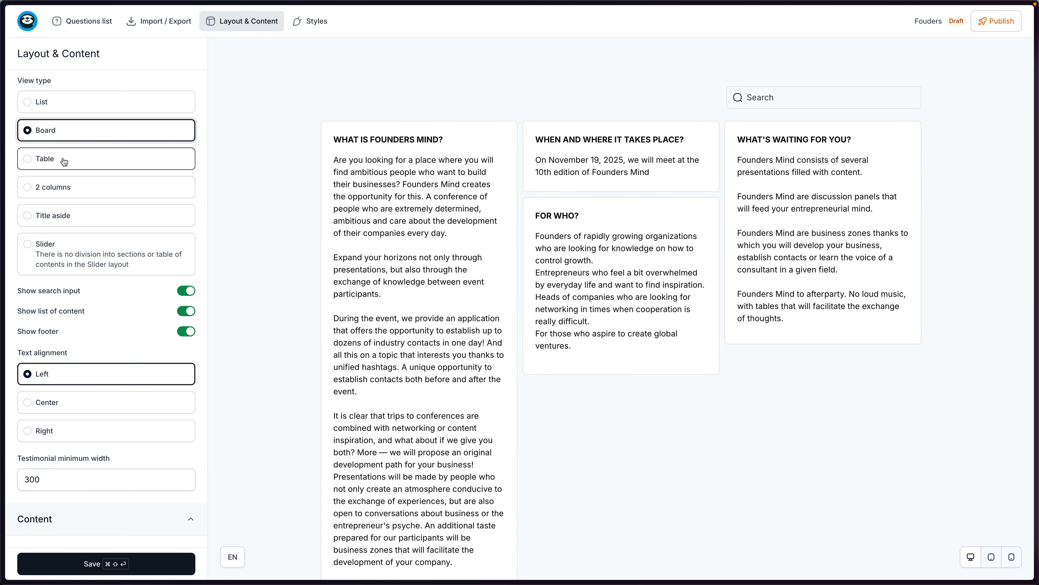
left_click(64, 162)
left_click(78, 187)
left_click(80, 216)
scroll(99, 211, "up", 1)
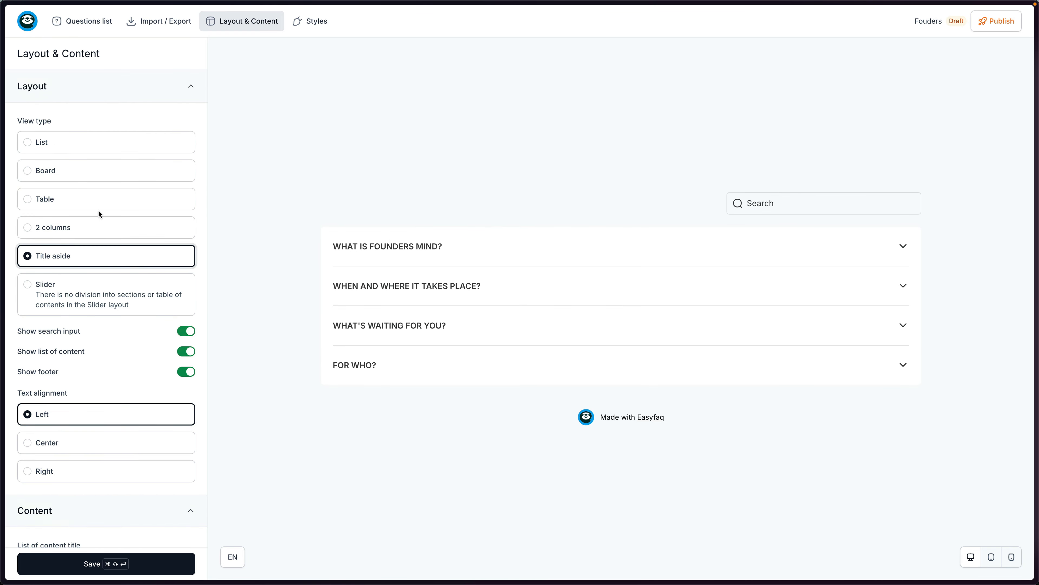
left_click(51, 147)
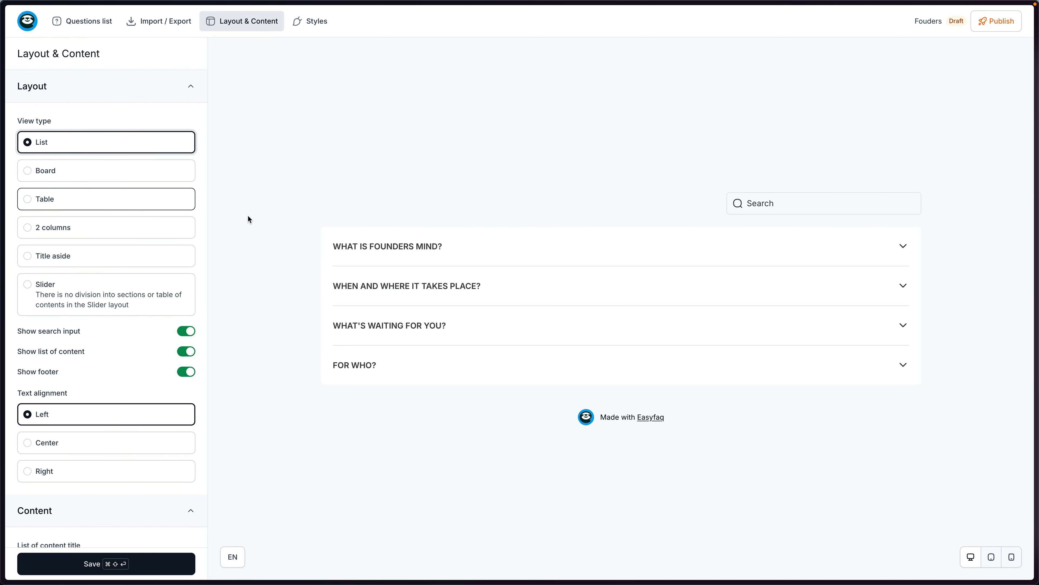
Hide the search box, list of content and Made with Easyfaq footer, and save.
left_click(185, 333)
left_click(184, 352)
left_click(179, 372)
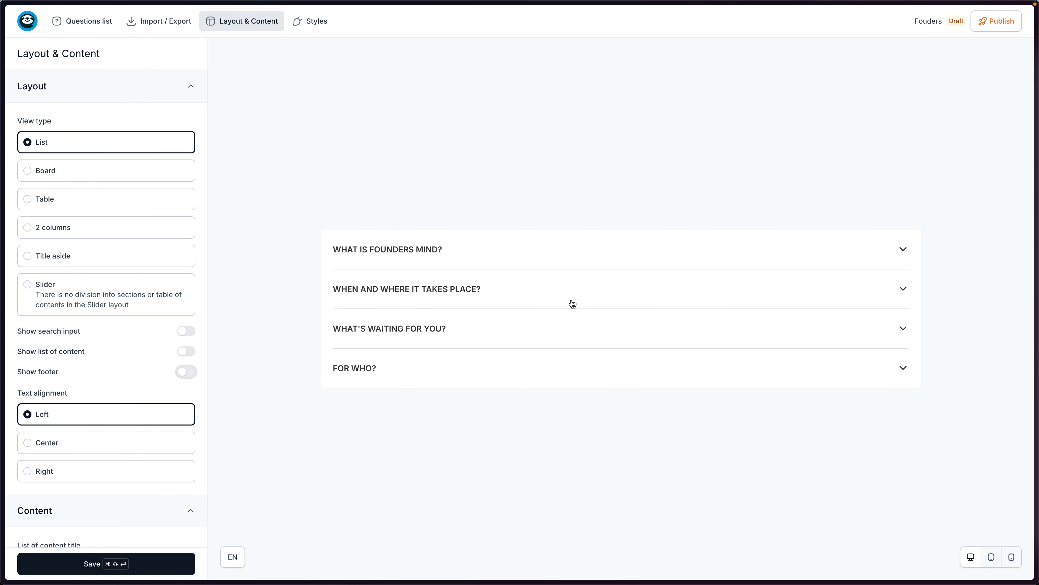
left_click(147, 560)
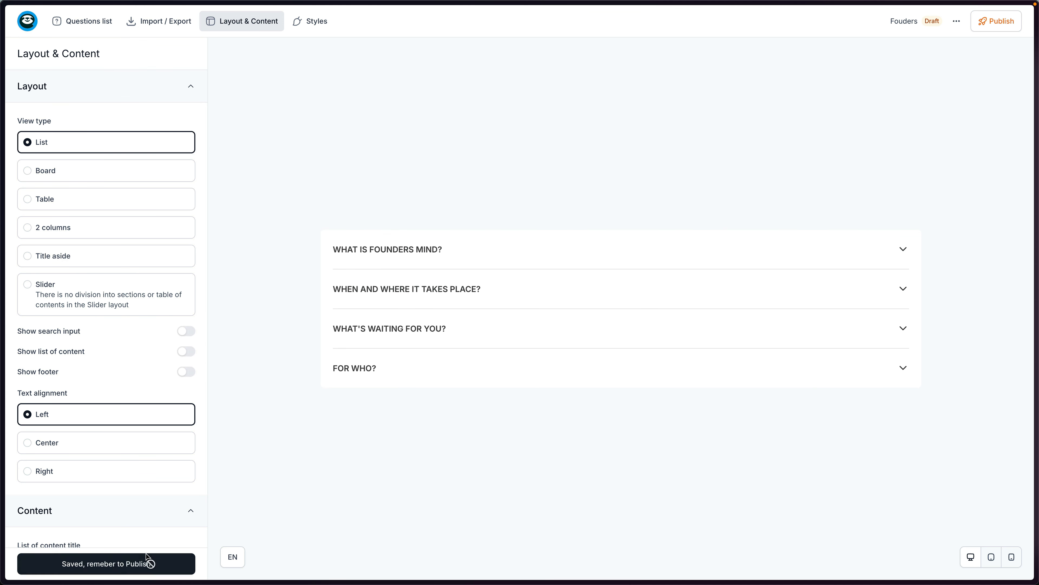
Publish the FAQ and go back to the Easytools Landing pages list.
left_click(1011, 27)
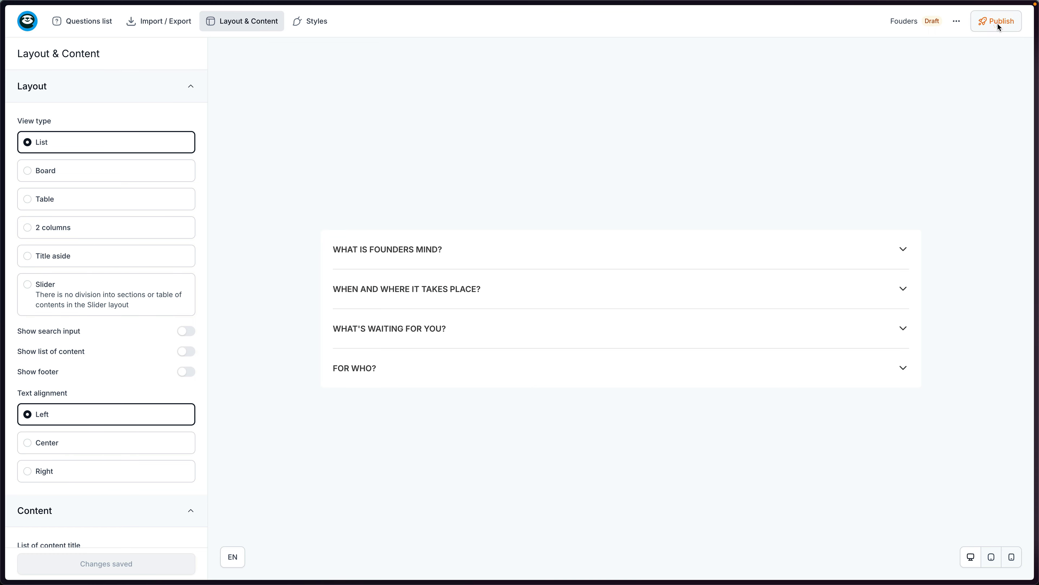
left_click(668, 215)
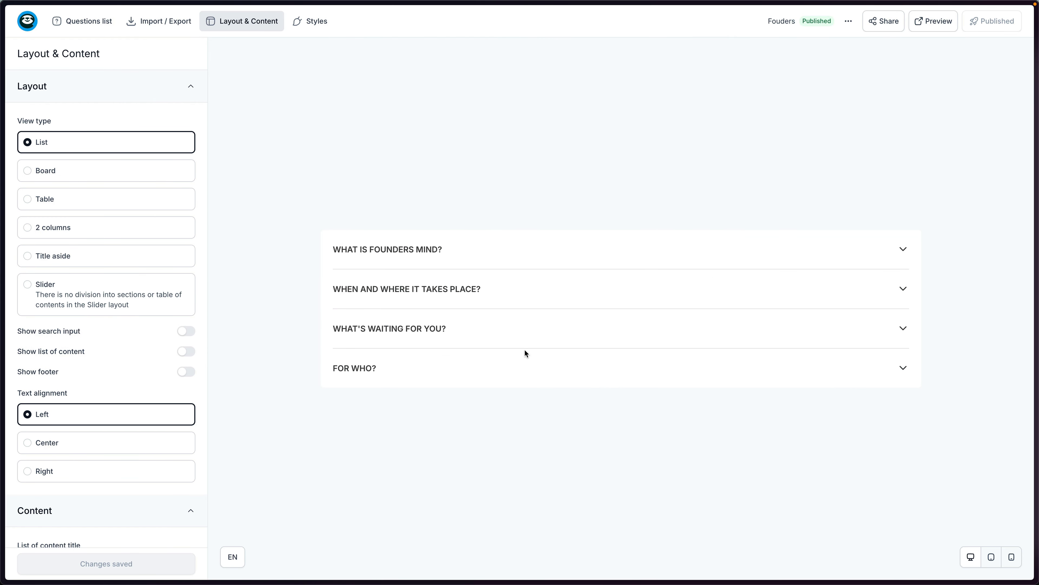
left_click(26, 25)
left_click(61, 46)
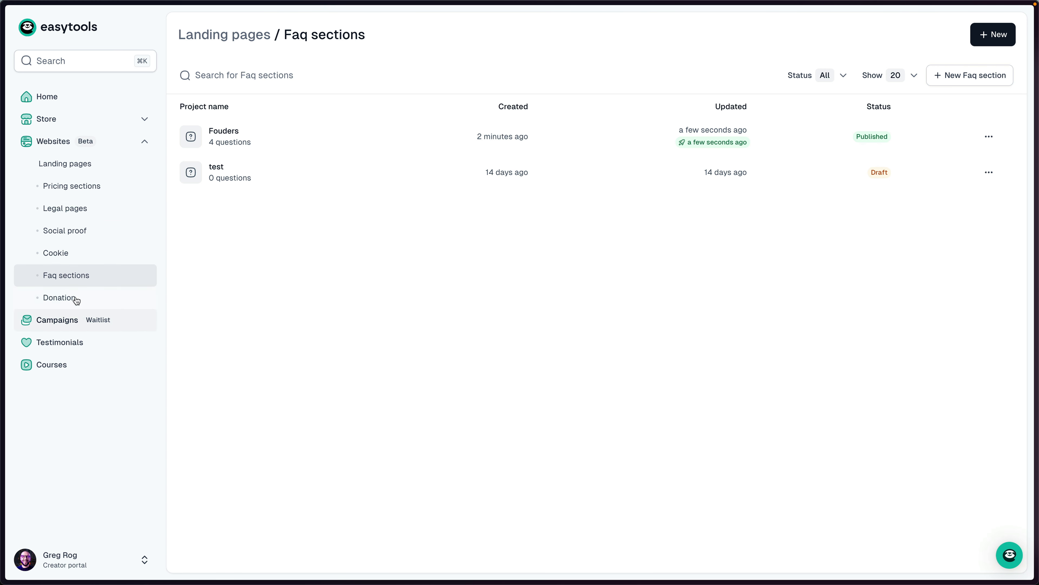
left_click(70, 166)
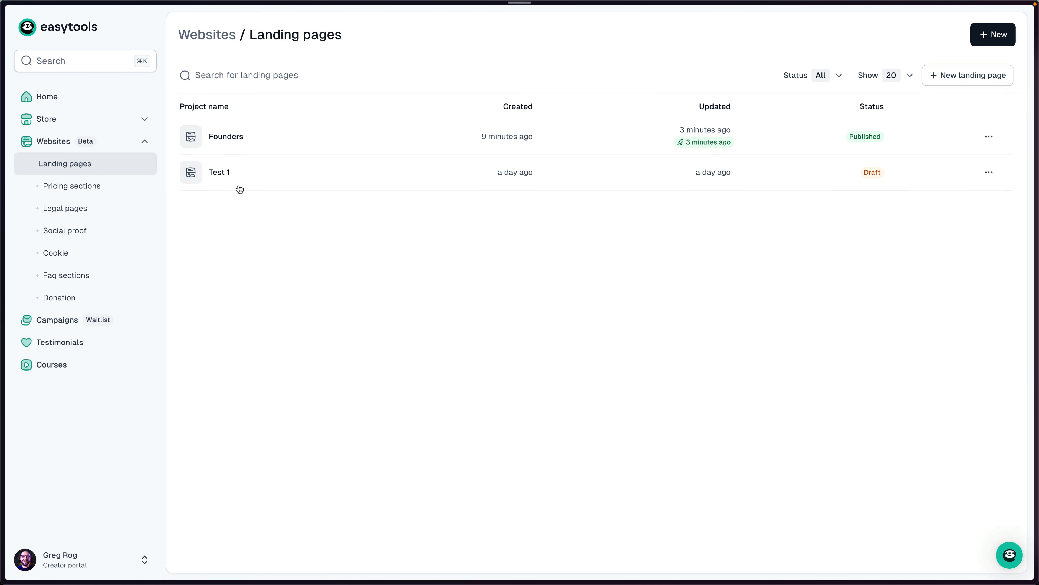
Open the Founders page and drop the Fouders FAQ from Easytools apps > FAQs below the hero.
left_click(233, 137)
left_click(163, 53)
left_click(94, 155)
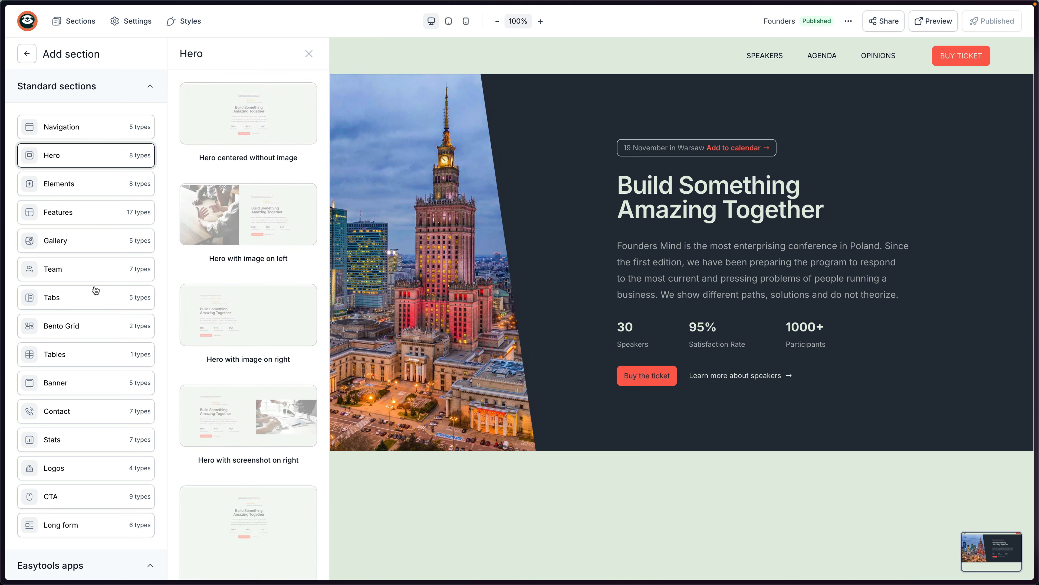
scroll(95, 290, "down", 5)
left_click(84, 441)
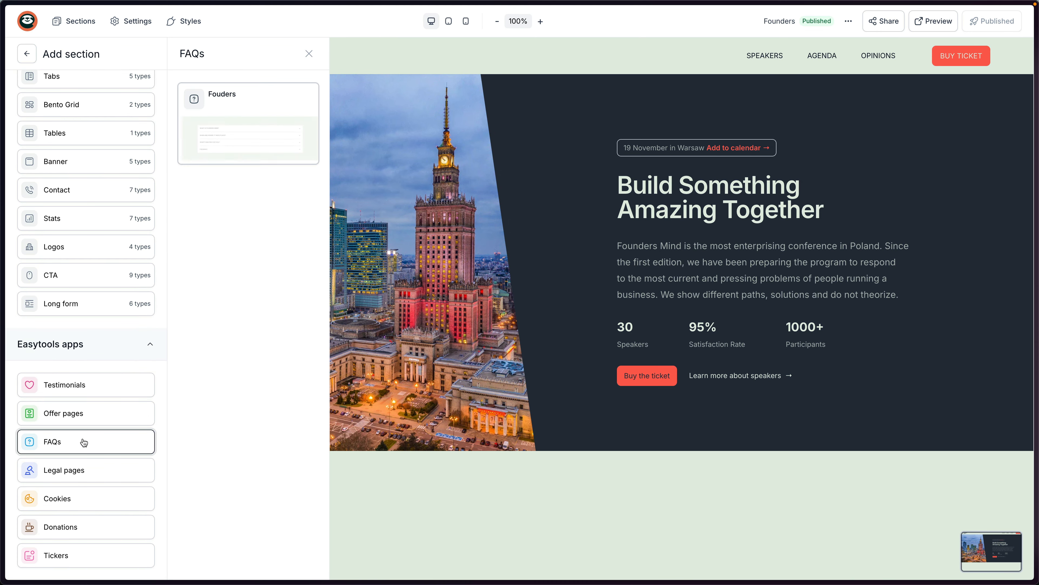
left_click_drag(240, 126, 597, 474)
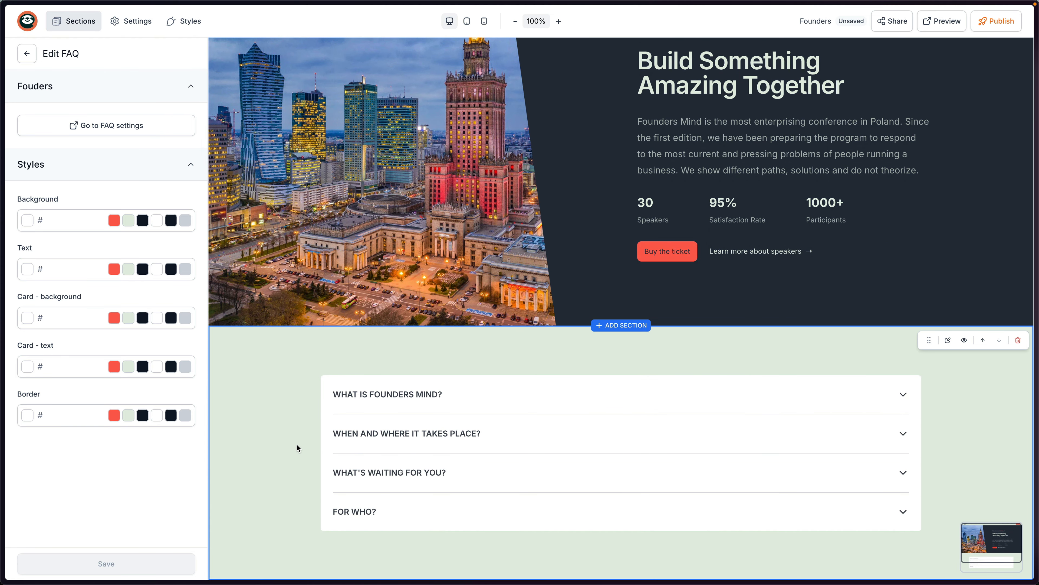
Publish the page and preview it, expanding and collapsing the three FAQ answers.
left_click(998, 22)
left_click(933, 21)
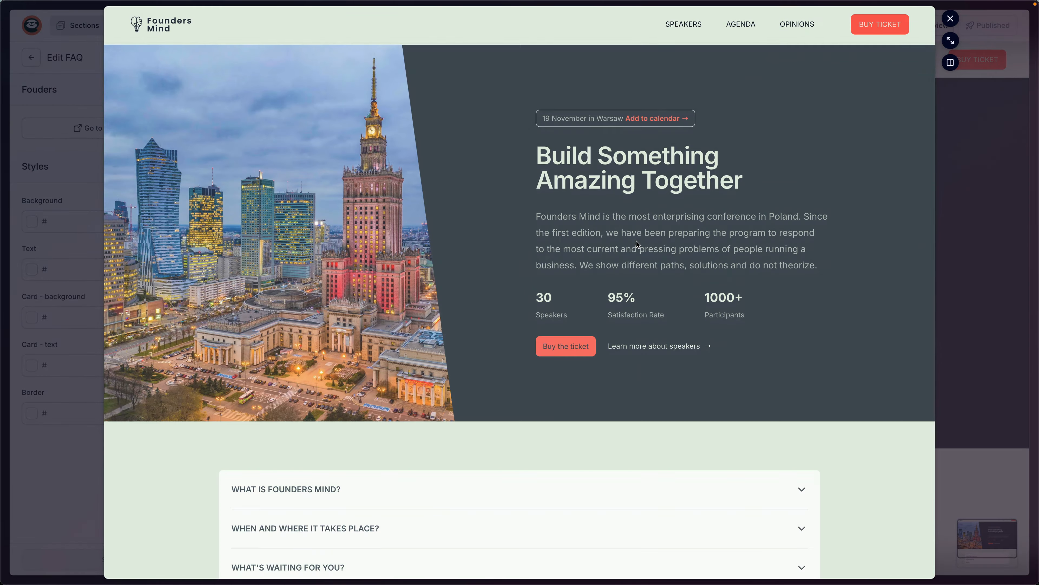
left_click(553, 392)
left_click(540, 396)
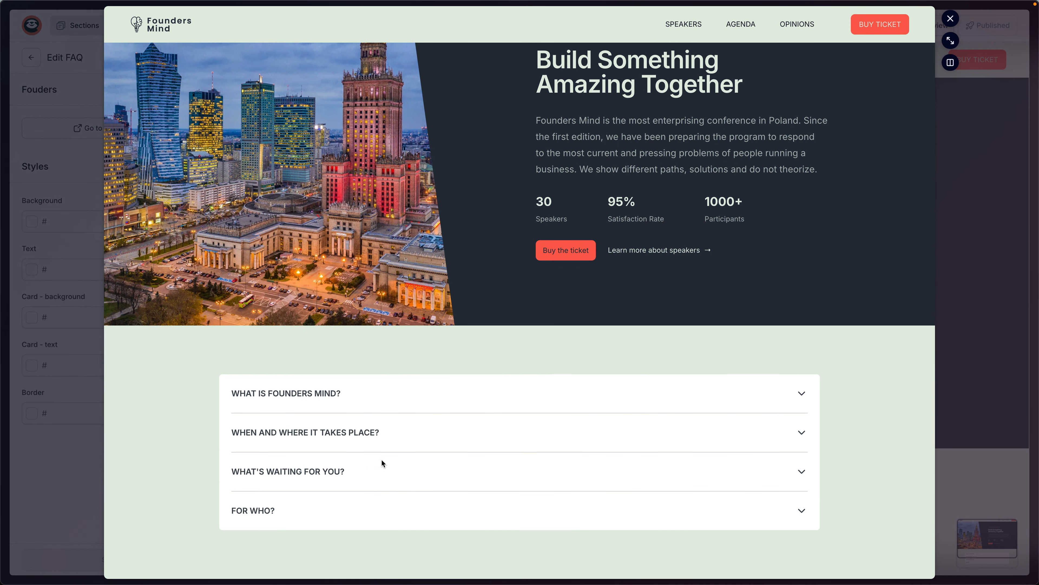
left_click(340, 475)
scroll(345, 475, "down", 1)
left_click(318, 435)
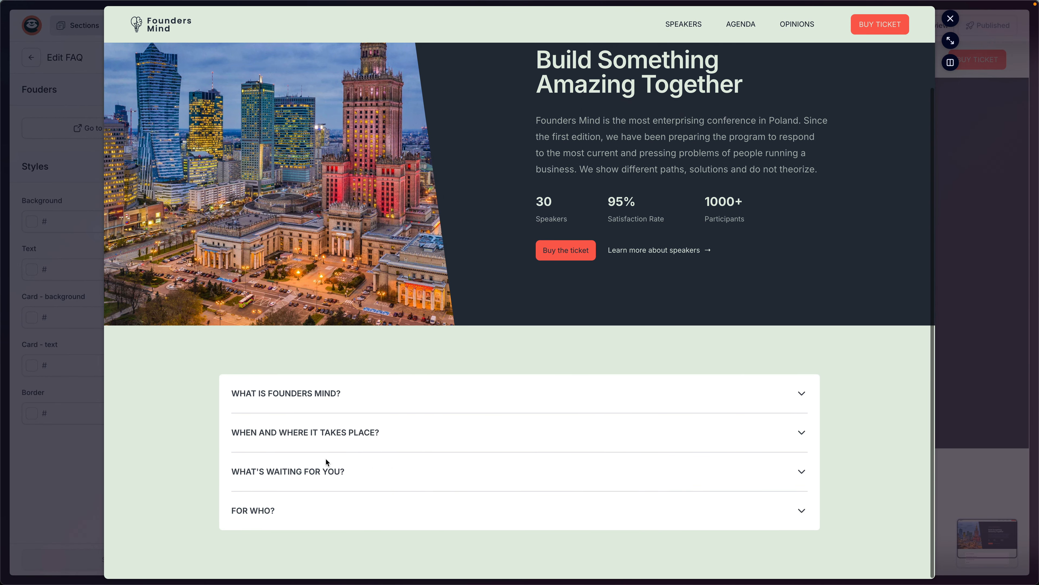
left_click(325, 511)
left_click(334, 516)
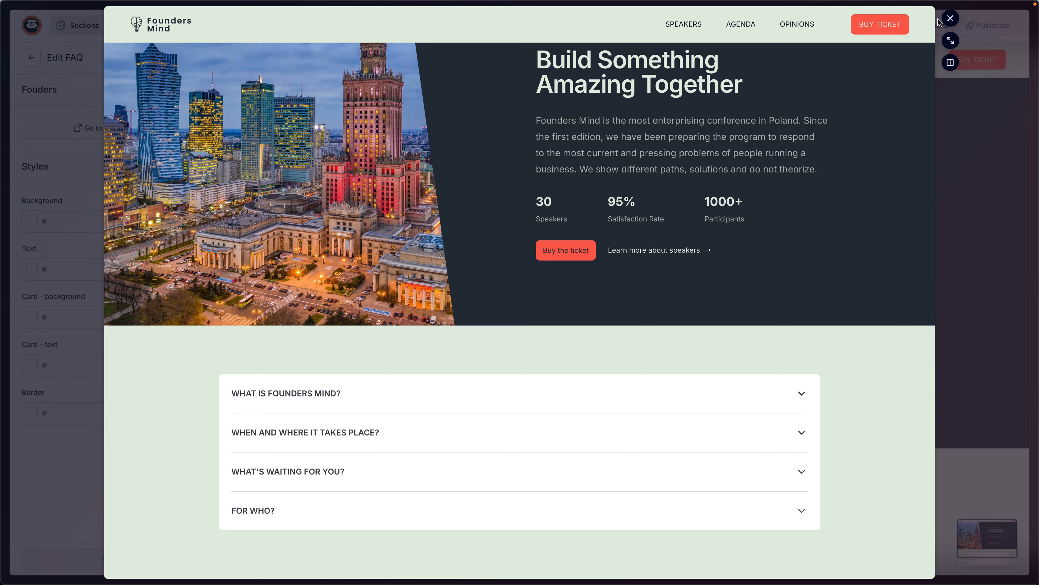
left_click(949, 19)
Compare with the live site's UNIQUE ENTREPRENEURS section, then return to the Sections list.
scroll(574, 242, "down", 1)
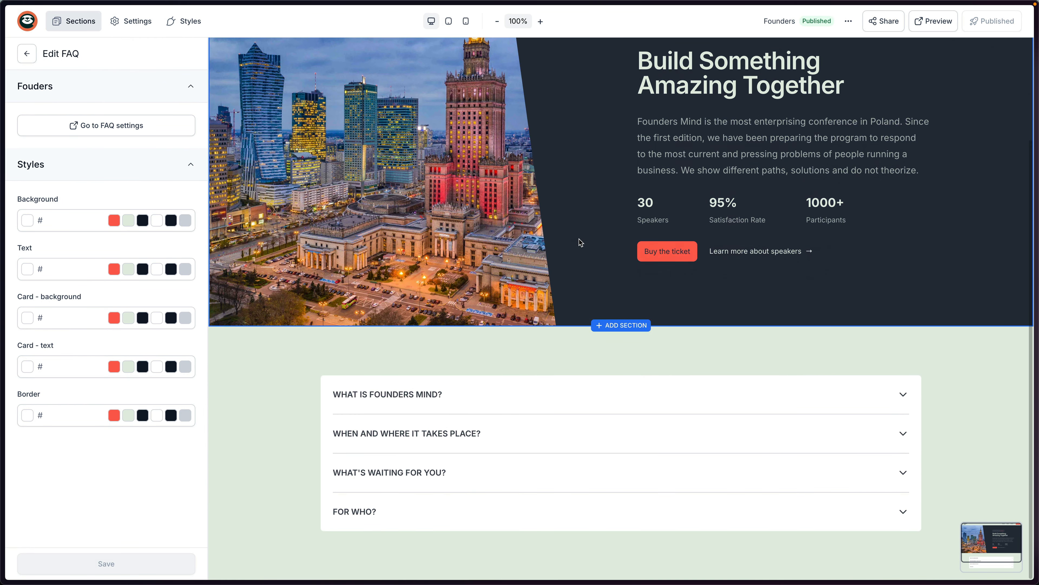
key("super+Tab")
scroll(759, 285, "up", 10)
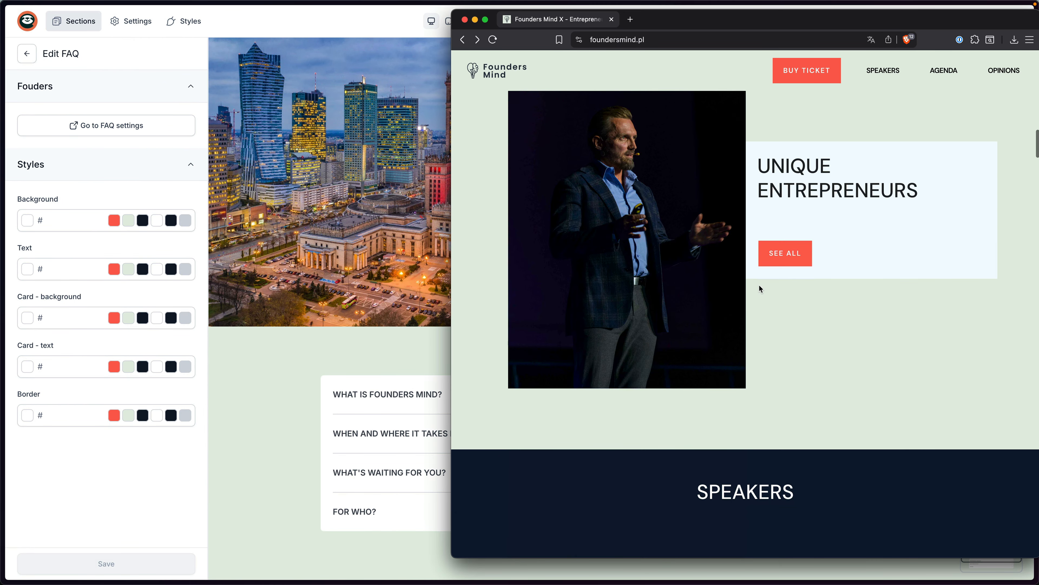
left_click_drag(924, 232, 758, 196)
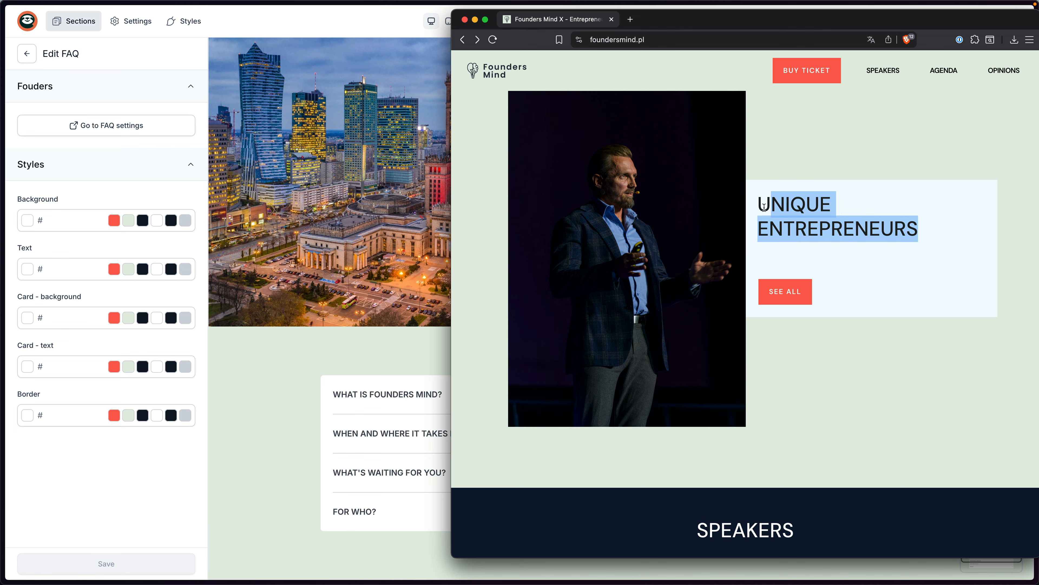
scroll(829, 298, "down", 5)
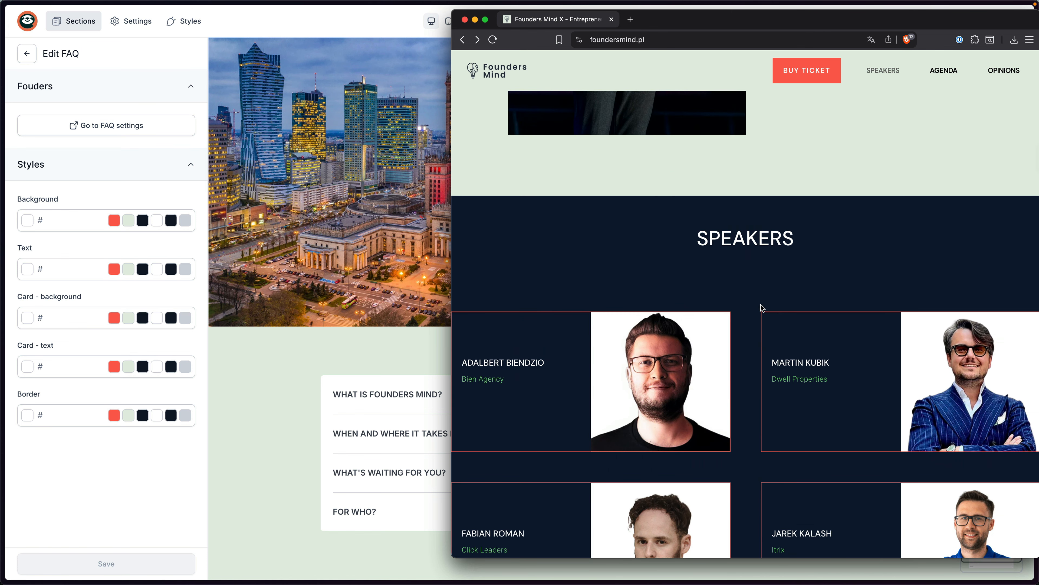
scroll(763, 308, "up", 5)
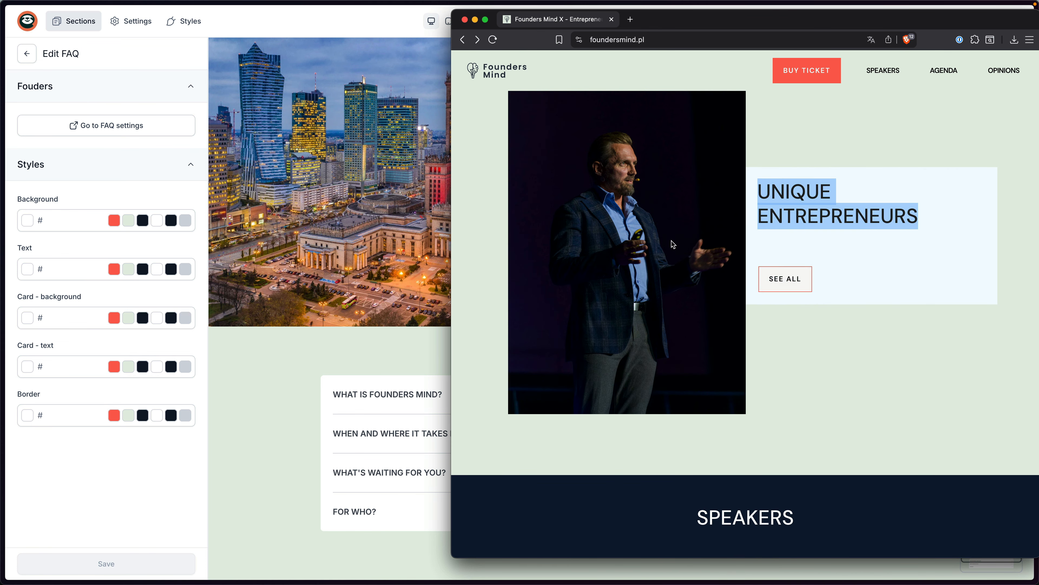
left_click(301, 350)
left_click(27, 54)
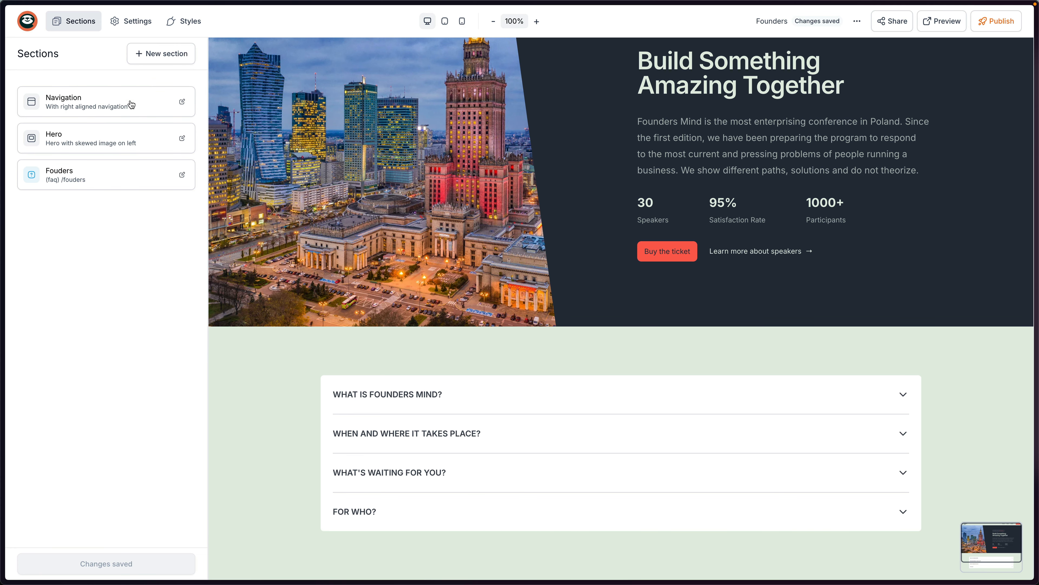
Drop a 'Features with Testimonial' section onto the page below the Fouders FAQ.
left_click(147, 58)
mouse_move(107, 131)
mouse_move(94, 159)
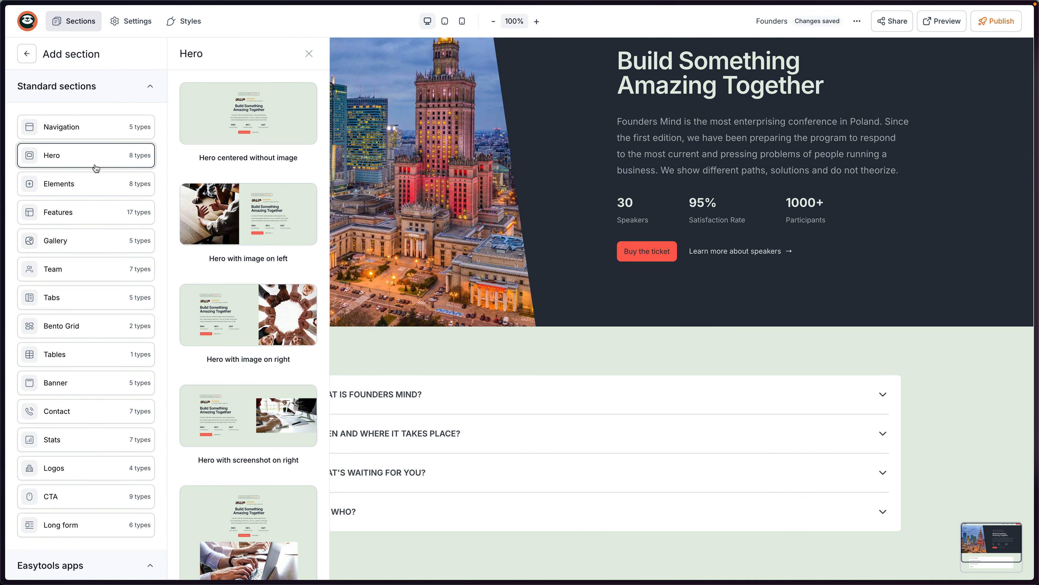
mouse_move(107, 214)
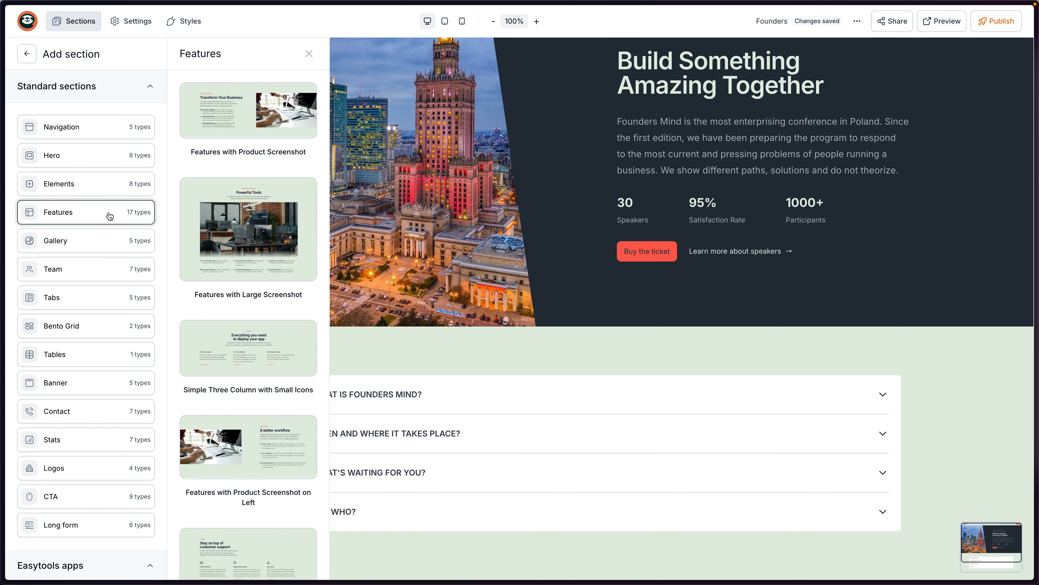
scroll(208, 259, "down", 1)
scroll(208, 259, "down", 6)
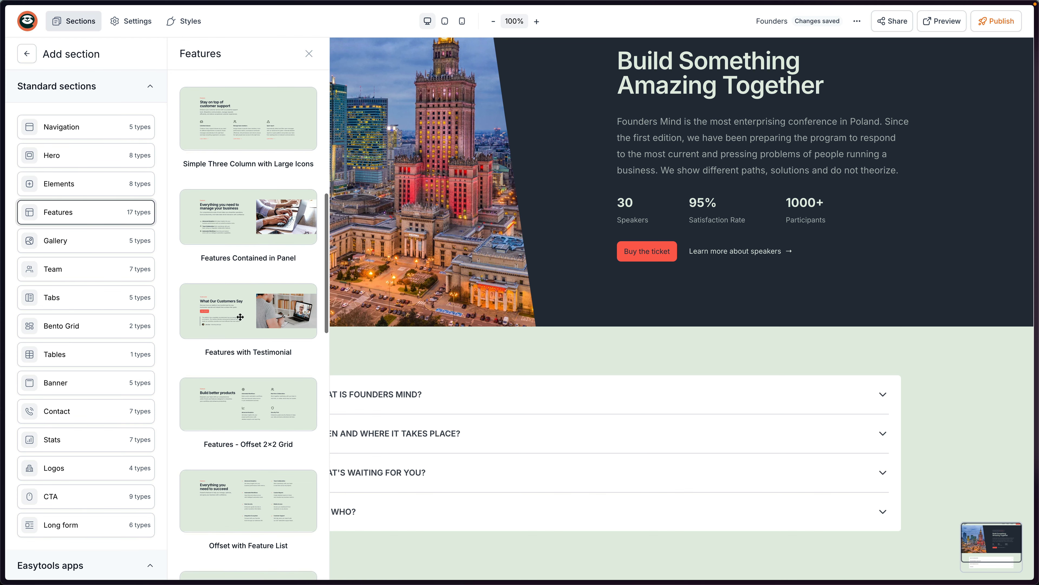
left_click_drag(242, 319, 541, 557)
scroll(654, 396, "down", 7)
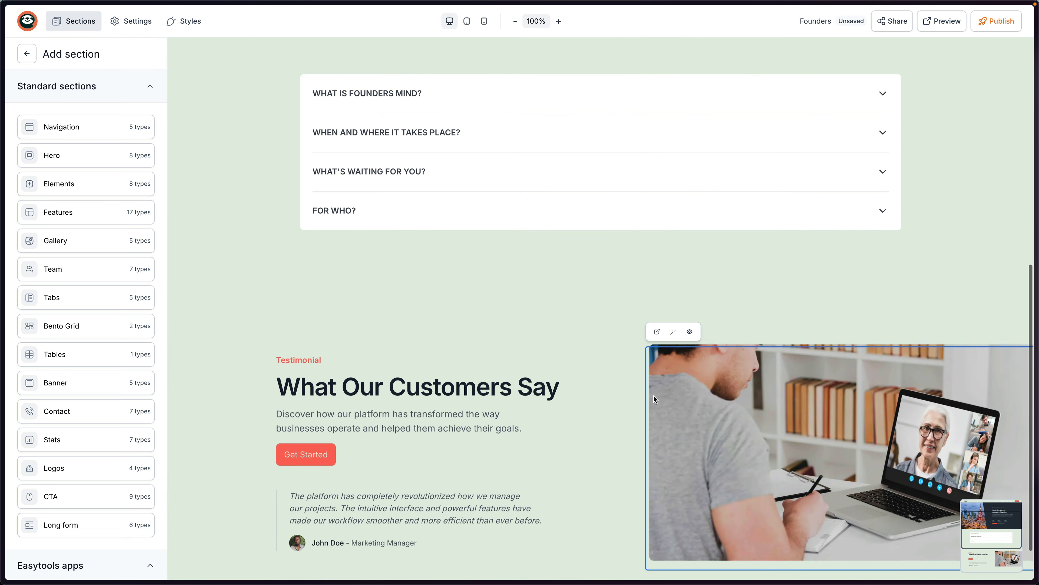
scroll(659, 389, "up", 10)
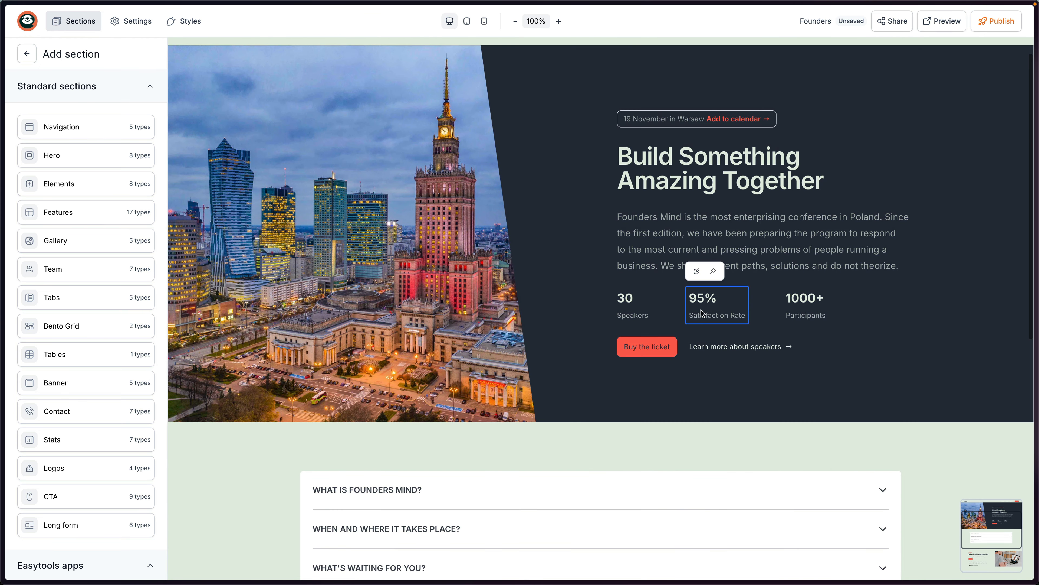
scroll(712, 303, "down", 3)
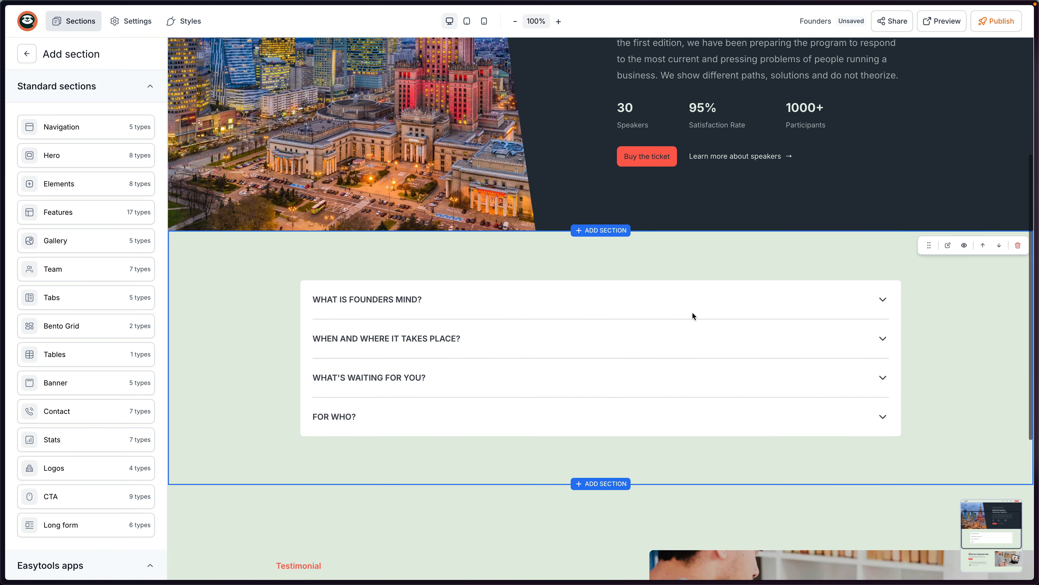
scroll(689, 303, "up", 4)
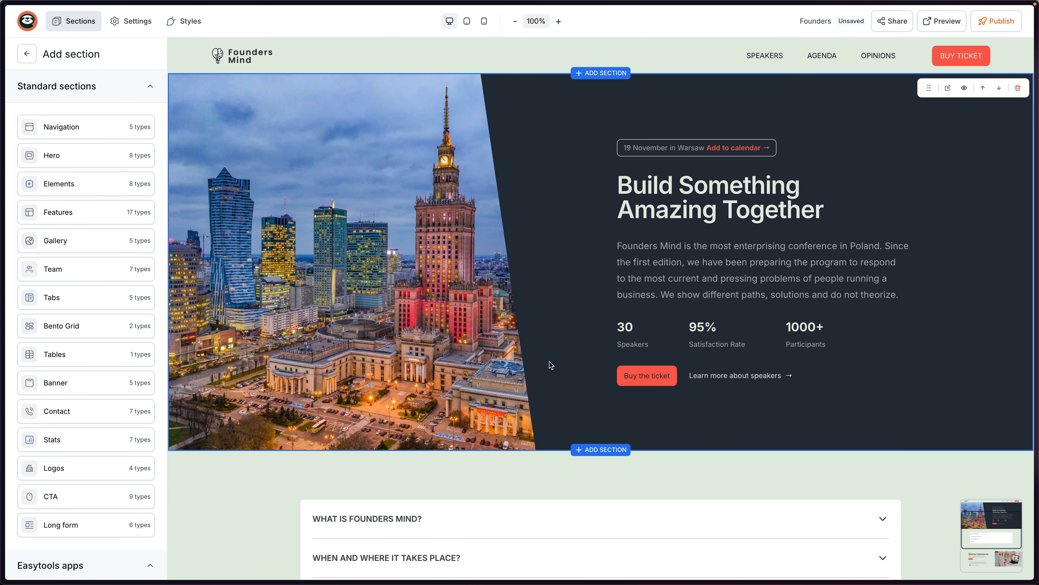
scroll(673, 298, "down", 5)
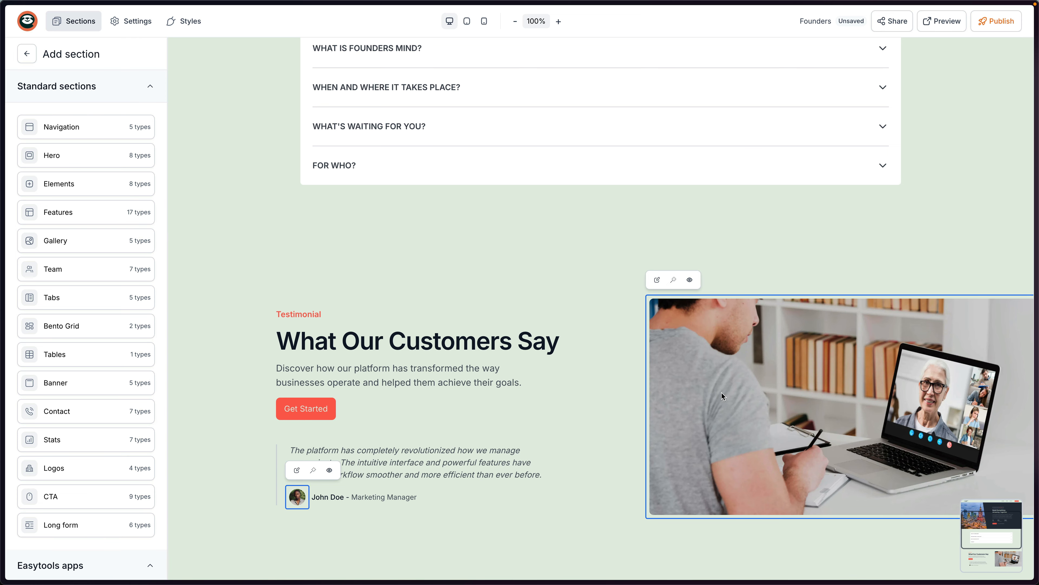
Screenshot the speaker photo from the live Founders Mind site.
key("super+Tab")
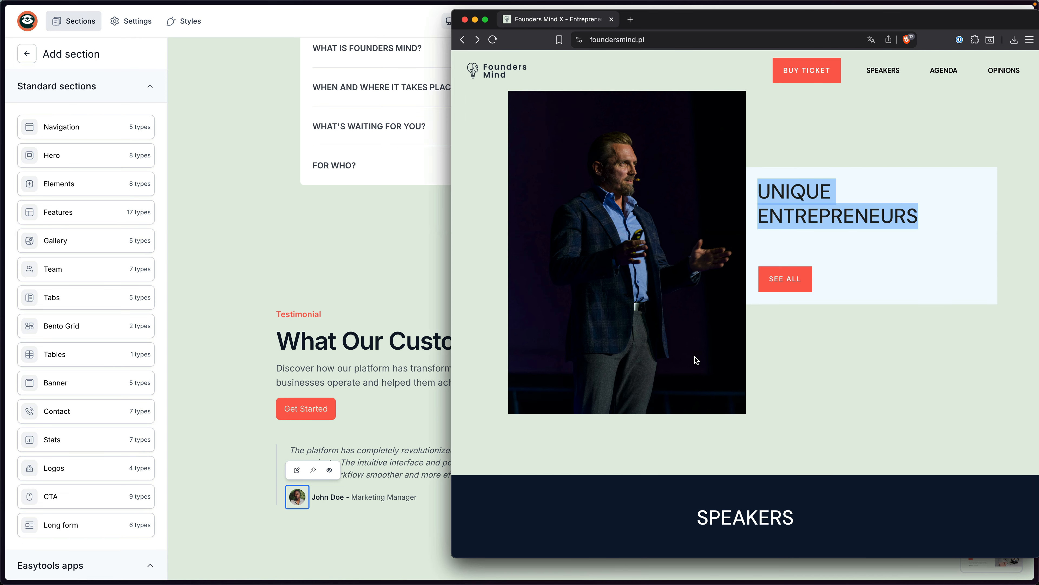
left_click_drag(508, 128, 744, 272)
left_click(417, 310)
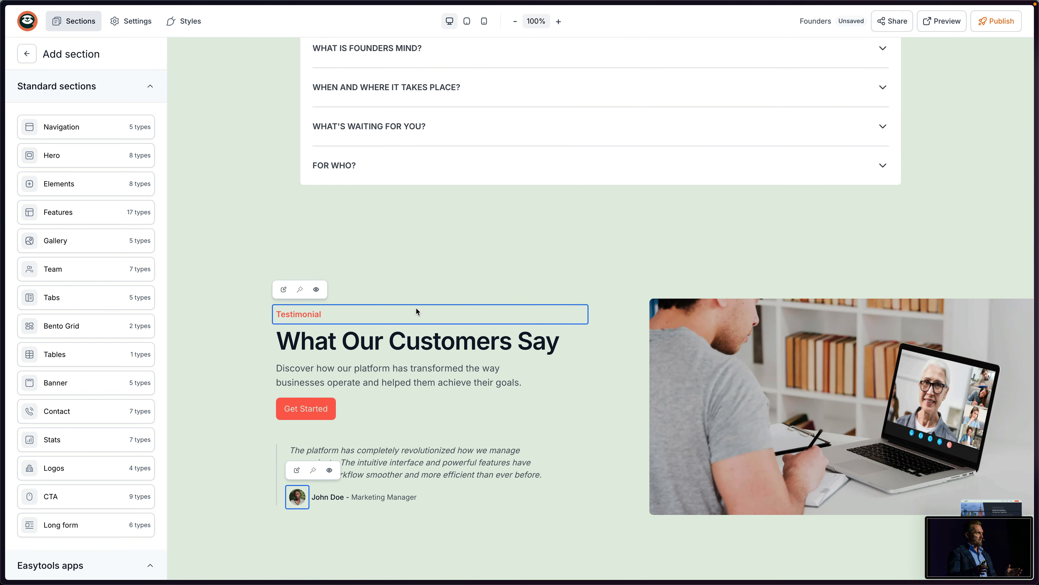
Replace the testimonial section image with the captured speaker photo.
left_click(701, 412)
left_click(176, 442)
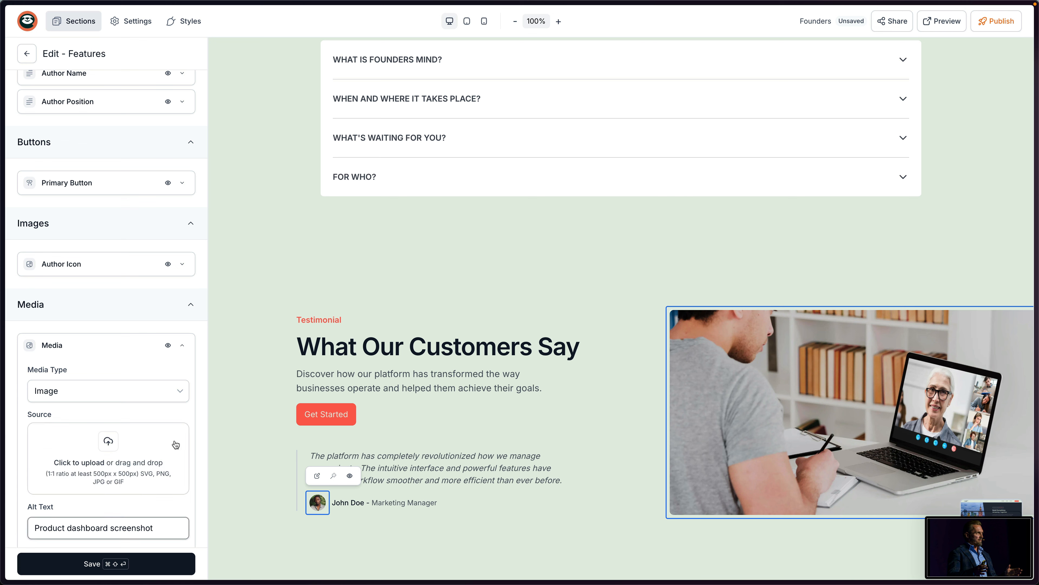
left_click_drag(942, 549, 120, 456)
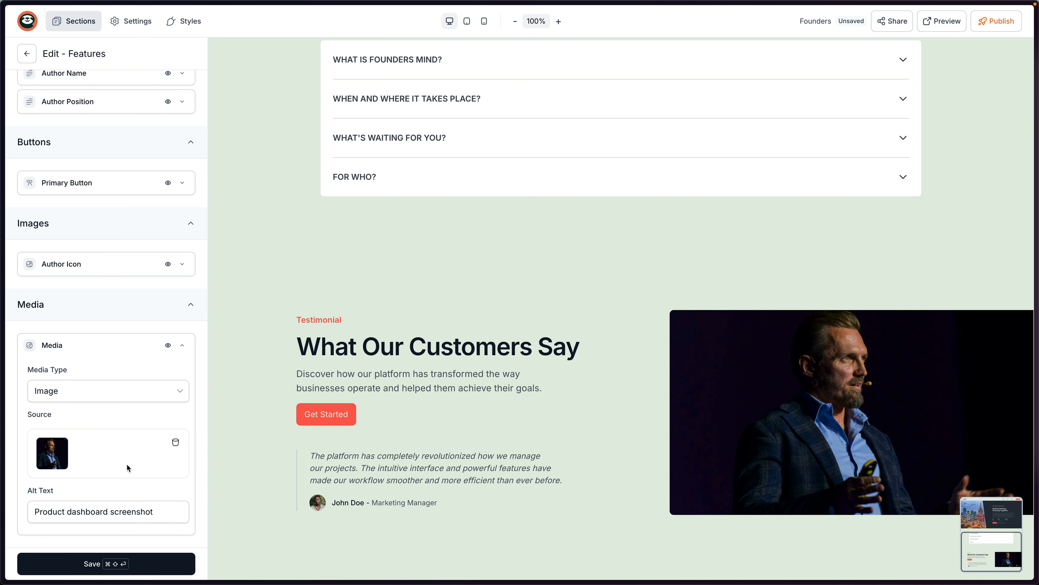
Copy the UNIQUE ENTREPRENEURS heading from the live site and paste it as the section title.
key("super+Tab")
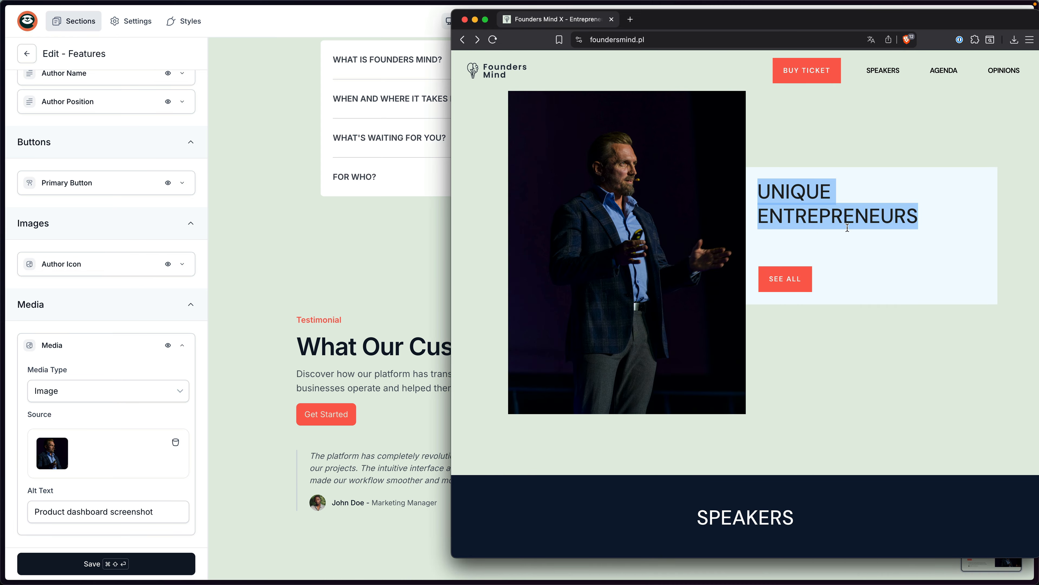
left_click(833, 220)
left_click_drag(919, 218, 760, 194)
left_click(350, 367)
left_click(385, 349)
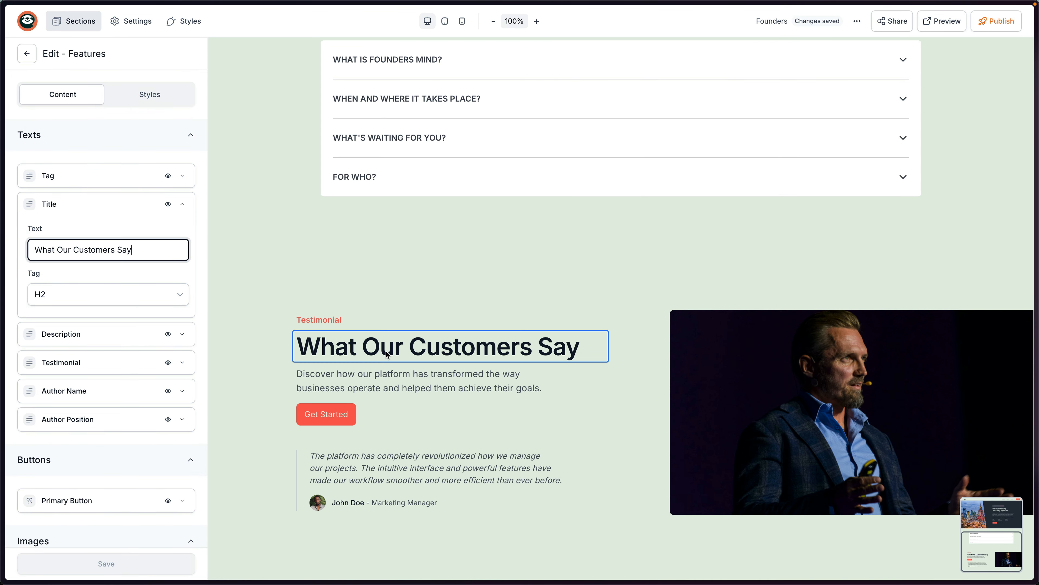
key("super+a")
type("Unique entrepreneurs")
Open the description and quote, and select the SPEAKERS heading on the live site.
left_click(391, 393)
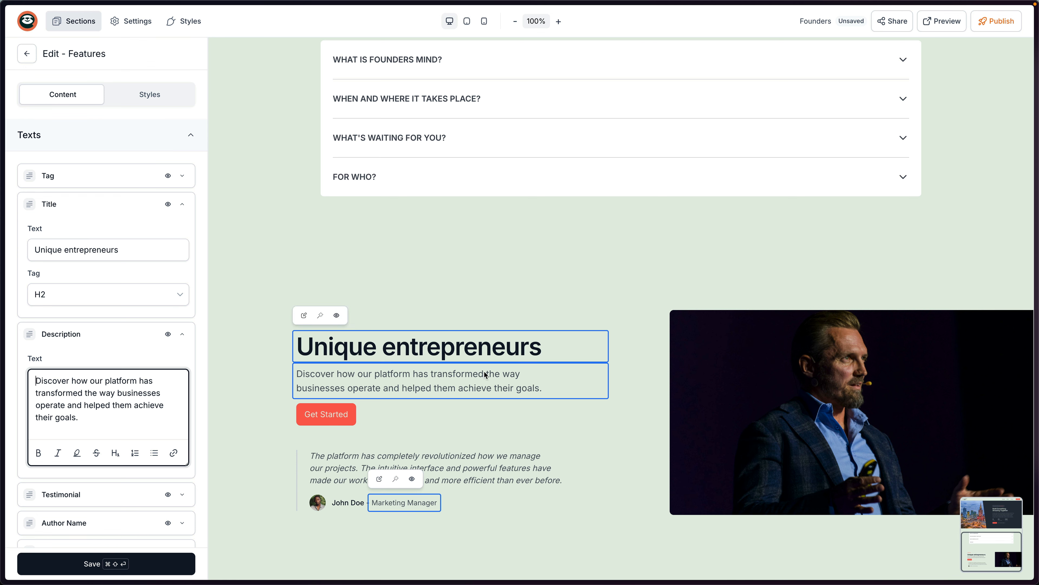
left_click(457, 458)
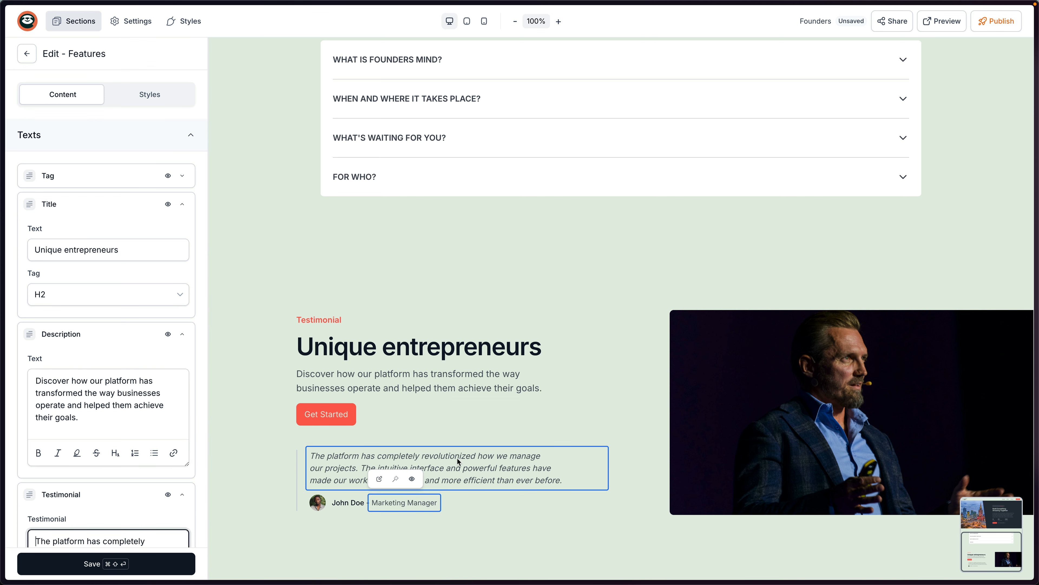
scroll(97, 423, "down", 5)
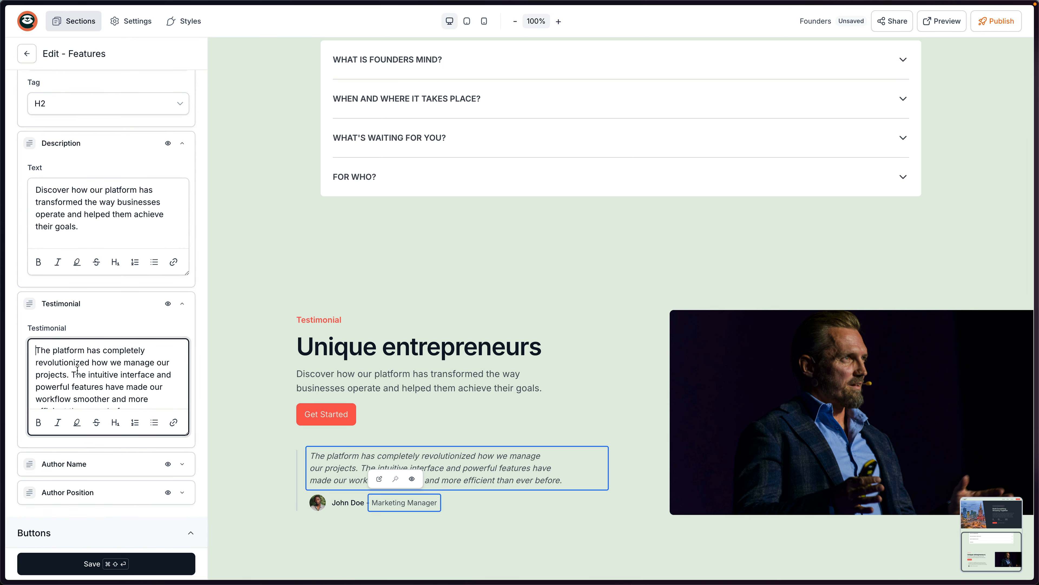
key("super+Tab")
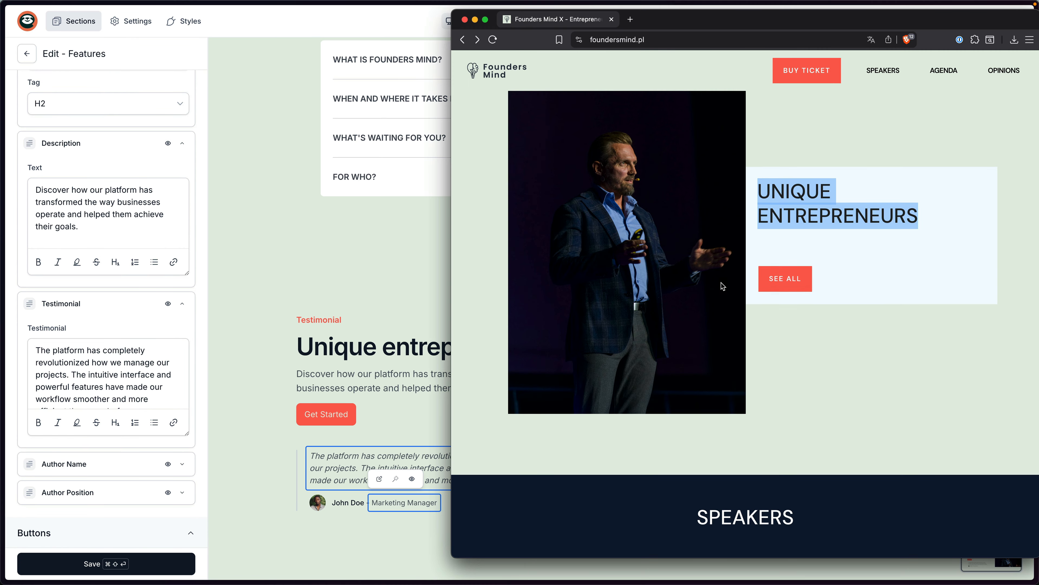
scroll(720, 284, "down", 5)
left_click_drag(701, 161, 783, 152)
double_click(765, 152)
left_click(389, 192)
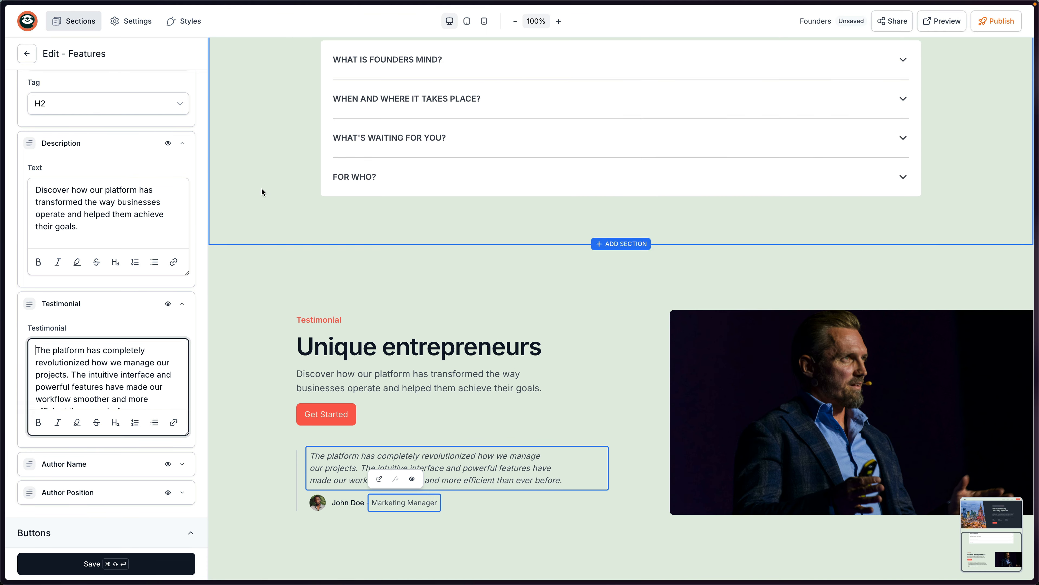
Leave the testimonial section and save the unsaved changes.
left_click(27, 56)
left_click(589, 330)
left_click(157, 52)
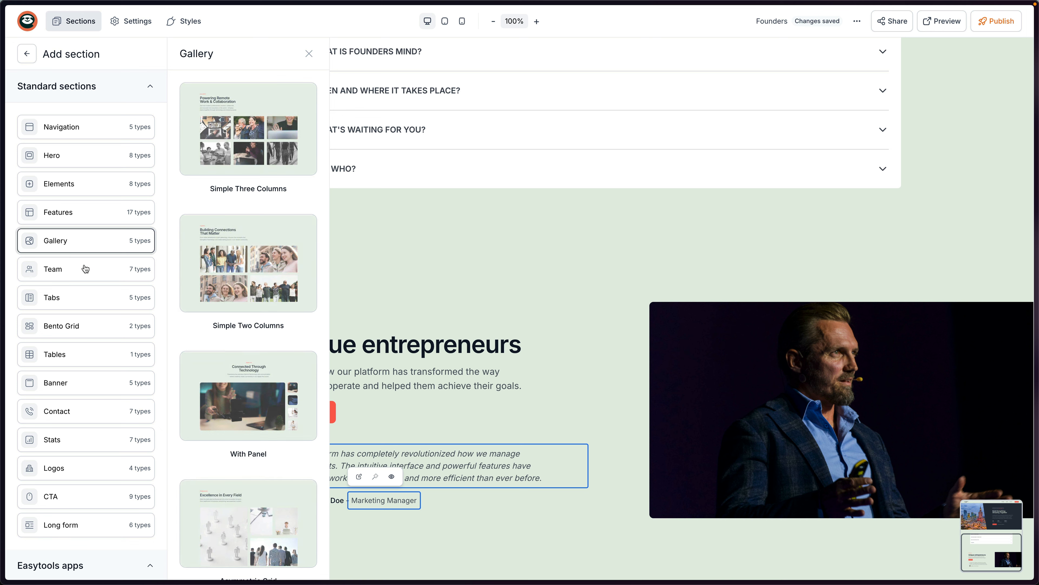
Drag 'Team with large images' from Team onto the page below Unique entrepreneurs.
mouse_move(91, 270)
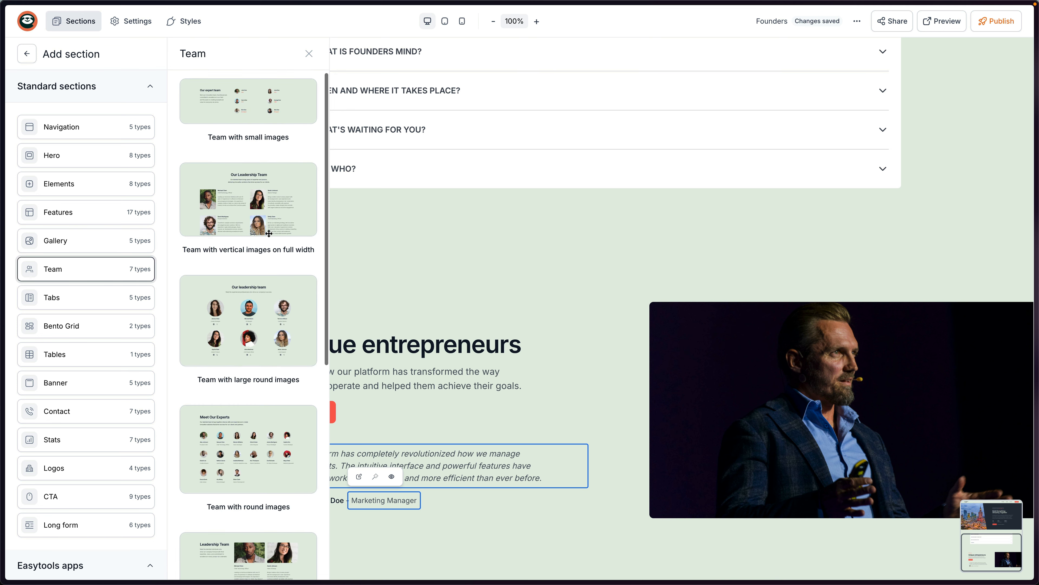
scroll(268, 234, "down", 5)
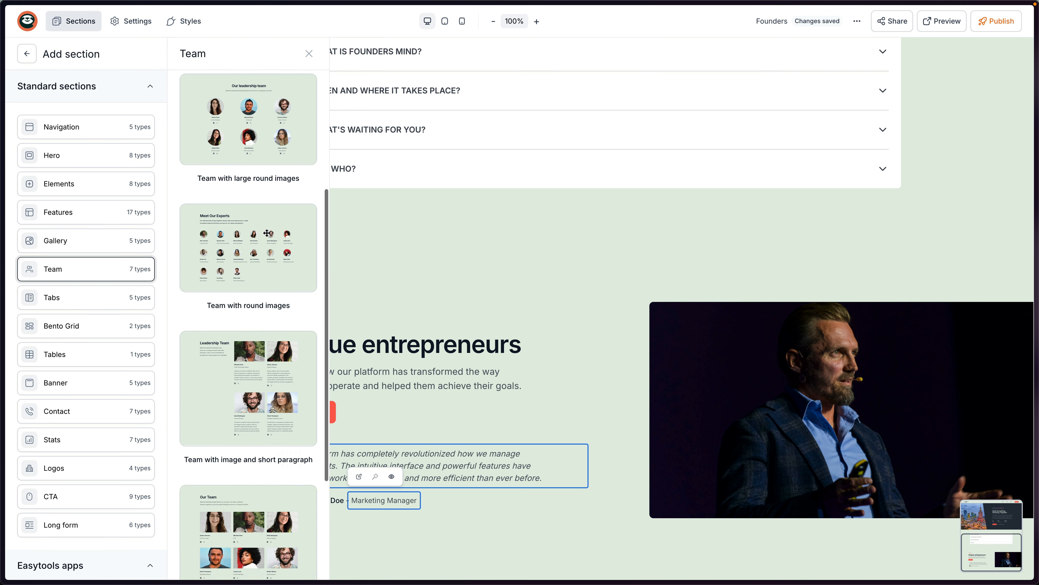
scroll(268, 233, "down", 4)
scroll(267, 233, "down", 1)
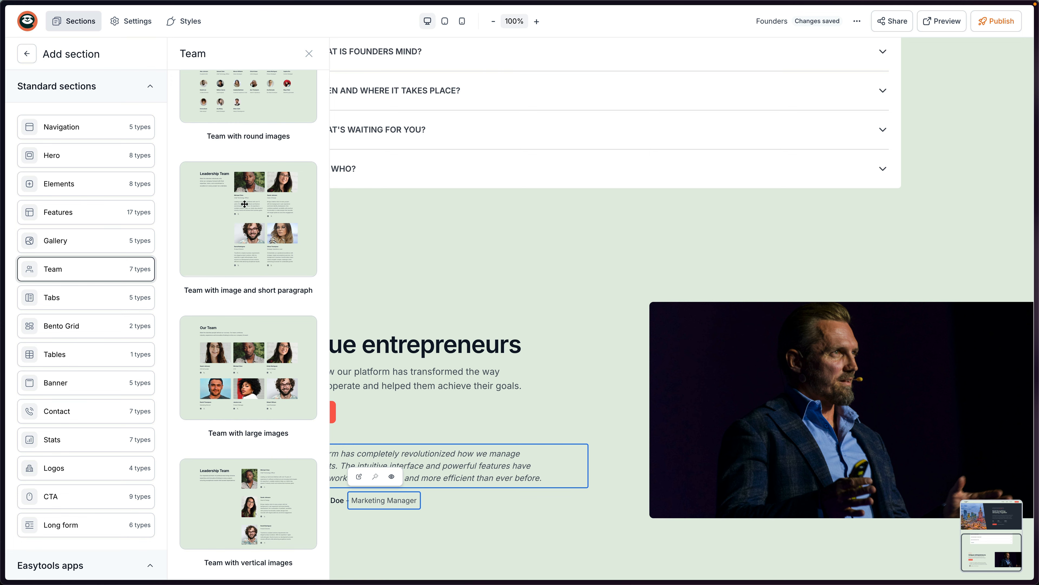
left_click_drag(248, 364, 551, 485)
scroll(589, 382, "down", 15)
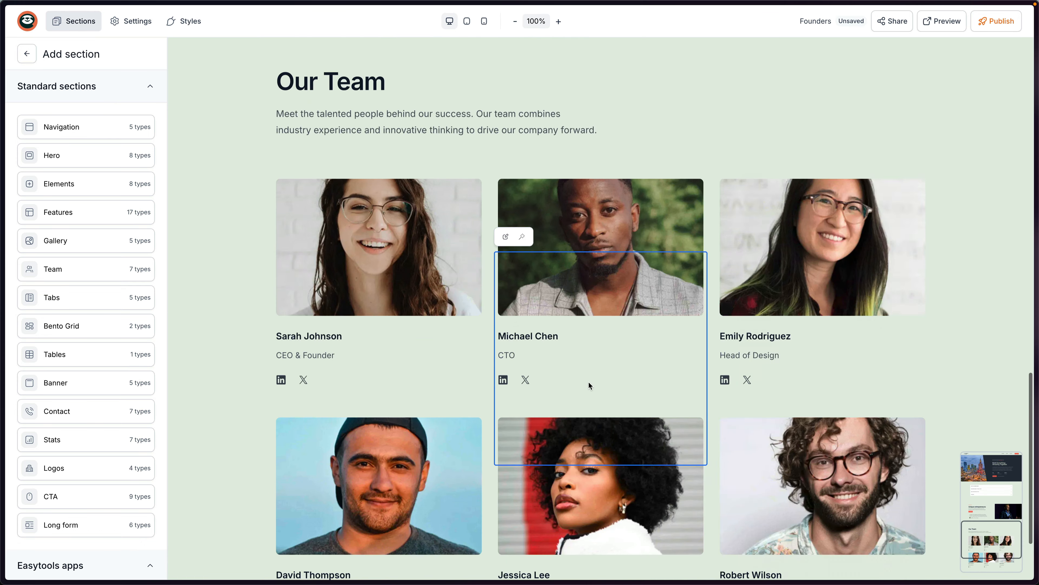
scroll(590, 380, "up", 2)
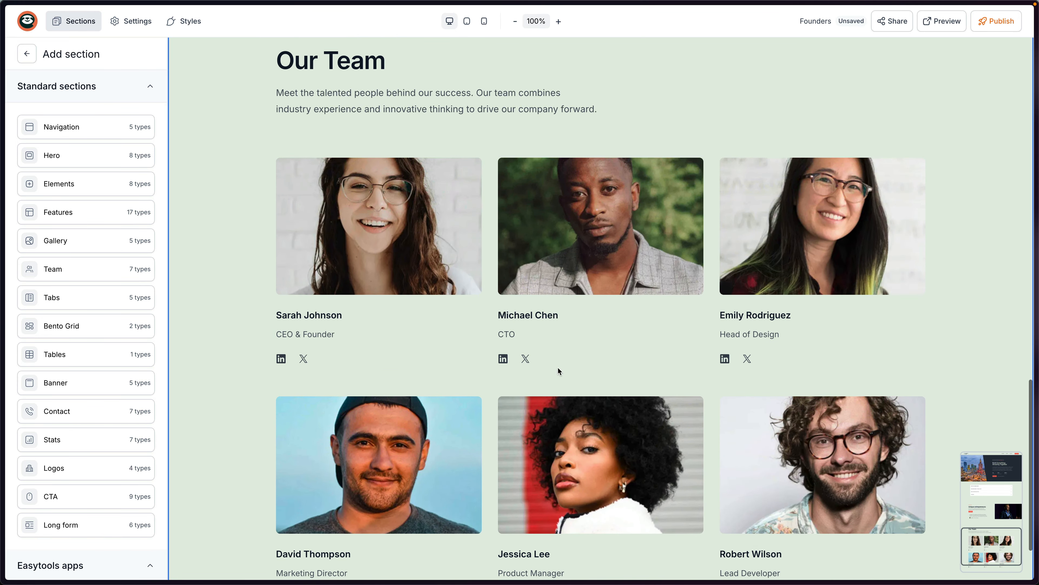
Paste the first speaker's name and 'Bien Agency' into the first team card's Name and Role.
left_click(338, 274)
key("super+Tab")
left_click_drag(545, 275, 461, 289)
left_click(354, 317)
triple_click(113, 357)
key("super+Tab")
key("super+c")
key("super+Tab")
triple_click(102, 462)
key("super+v")
Clear the card's X link, leaving only LinkedIn, and save the member.
scroll(83, 451, "down", 7)
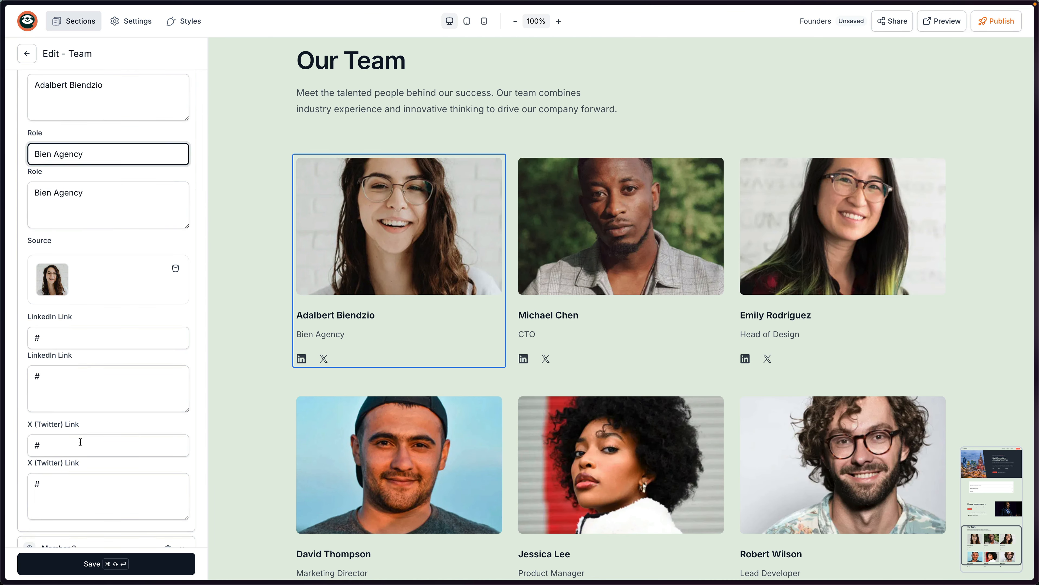
left_click(36, 445)
key("BackSpace")
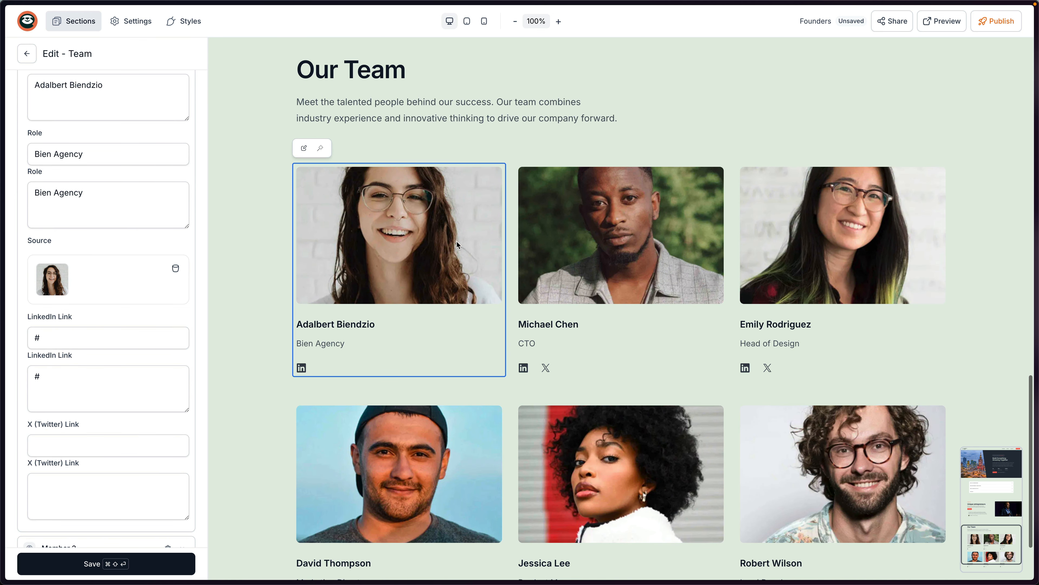
left_click(115, 569)
scroll(566, 328, "down", 3)
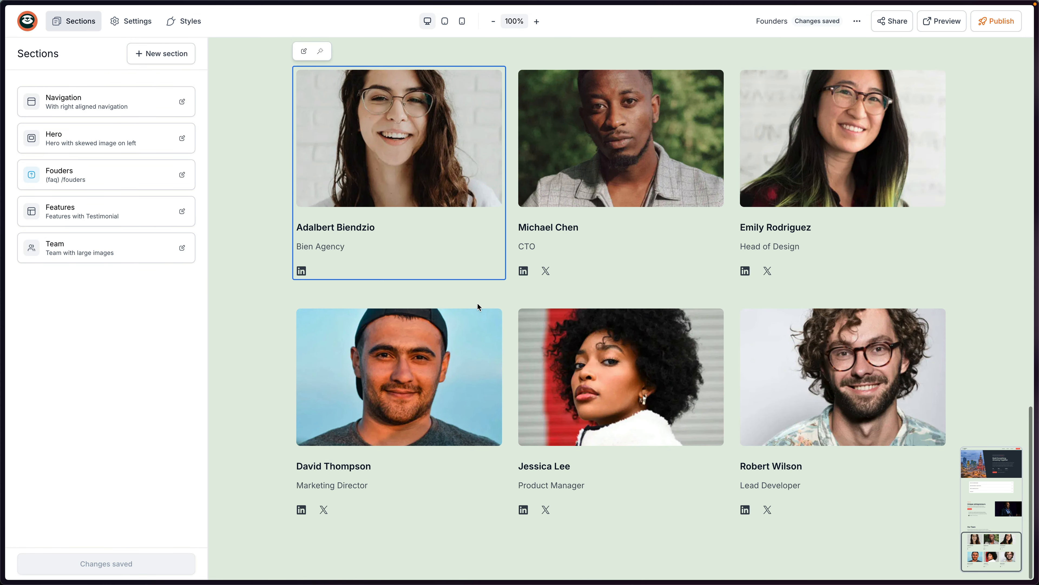
Scroll through the remaining speakers on the live site, then open the Team section's member list.
key("super+Tab")
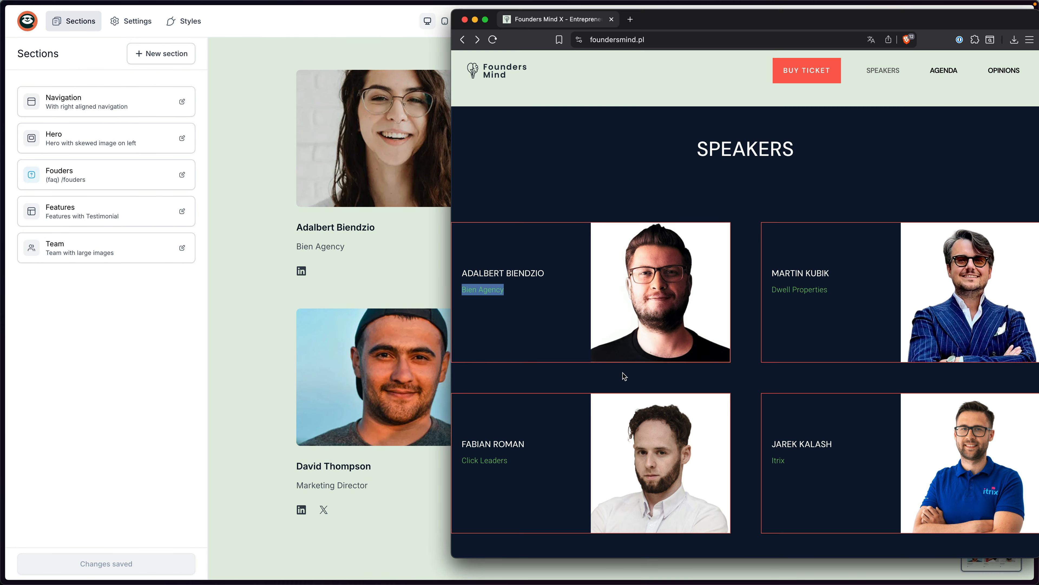
scroll(622, 373, "down", 10)
scroll(724, 313, "down", 5)
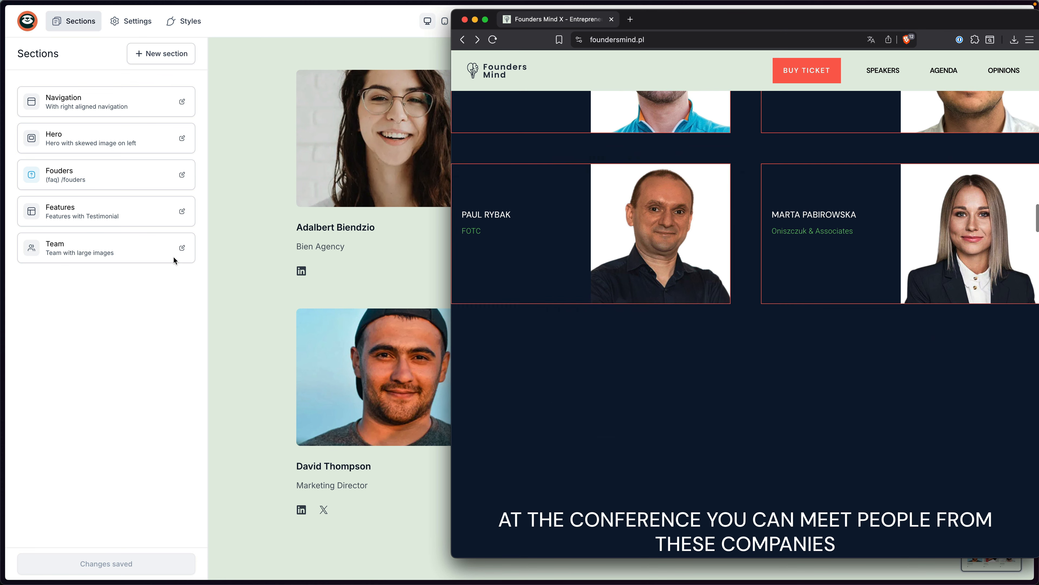
left_click(169, 282)
left_click(72, 253)
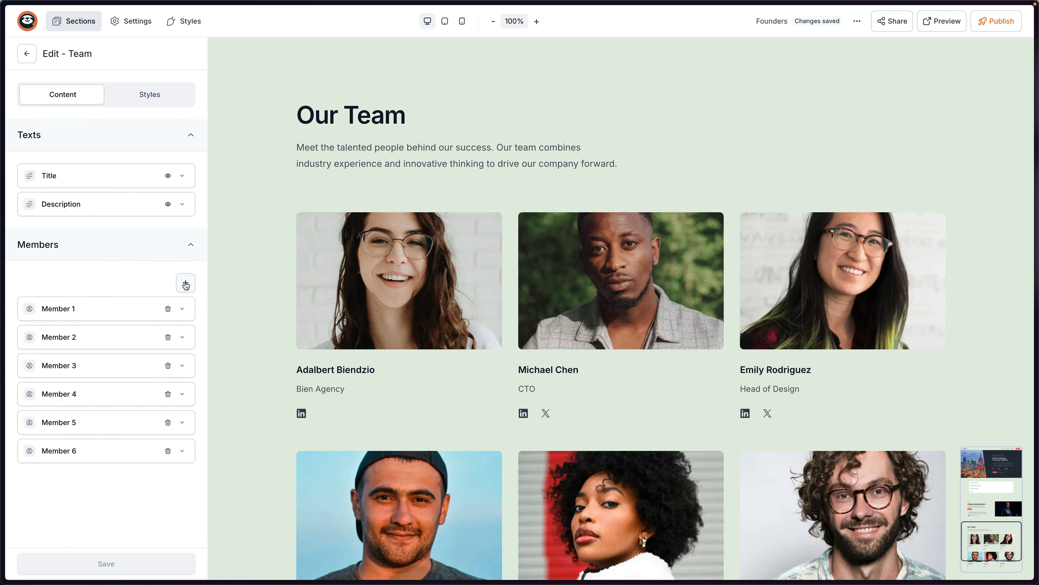
Add then delete a seventh member, select the live site's companies heading, and save the Team section.
left_click(186, 283)
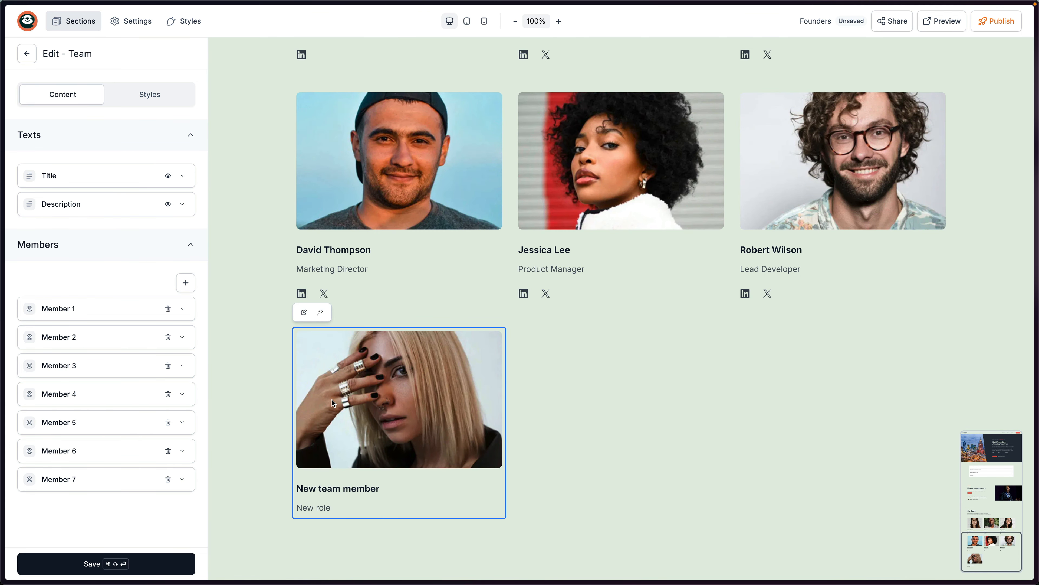
left_click(167, 479)
key("super+Tab")
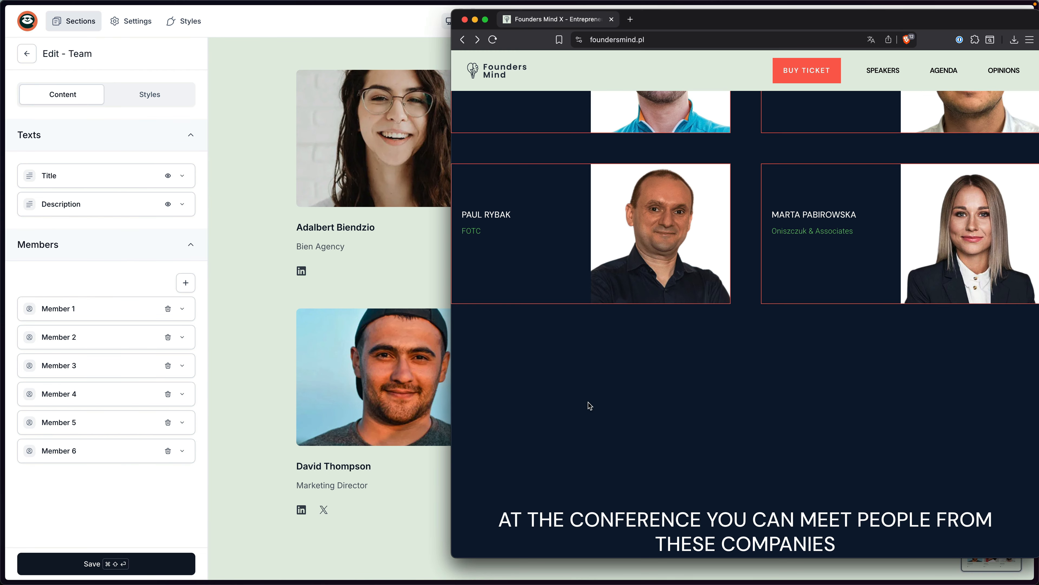
scroll(777, 341, "down", 5)
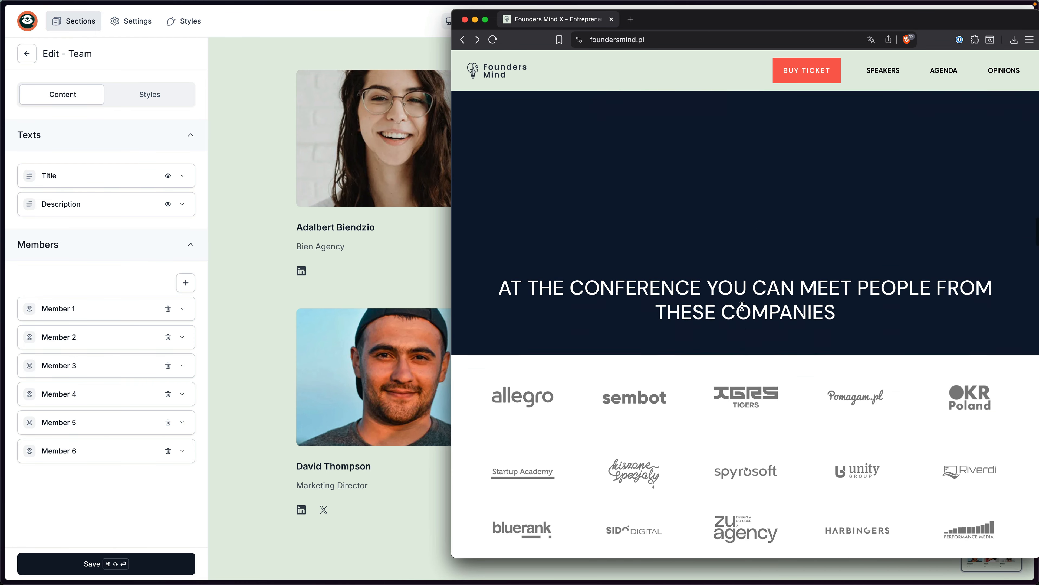
scroll(742, 306, "down", 1)
left_click_drag(500, 264, 836, 288)
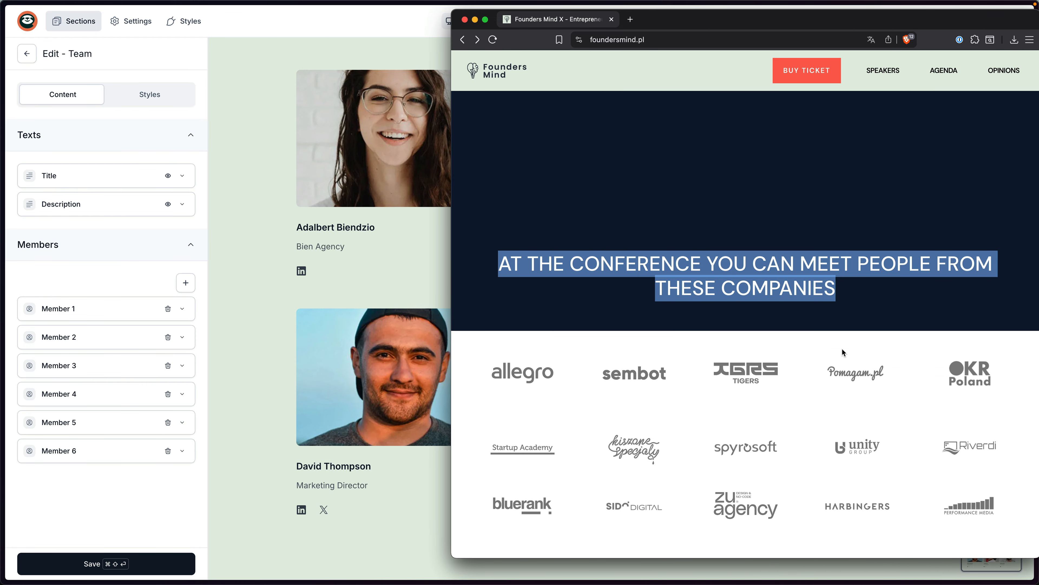
scroll(771, 341, "down", 4)
left_click(421, 381)
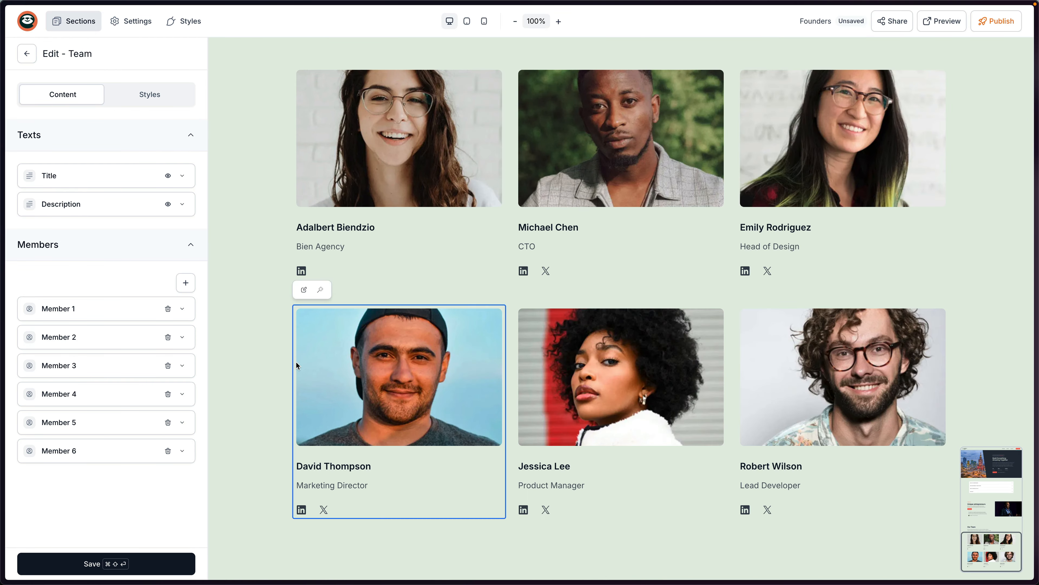
left_click(123, 564)
Add a 'Simple left aligned' Logos section below Our Team and paste in the conference companies title.
left_click(164, 55)
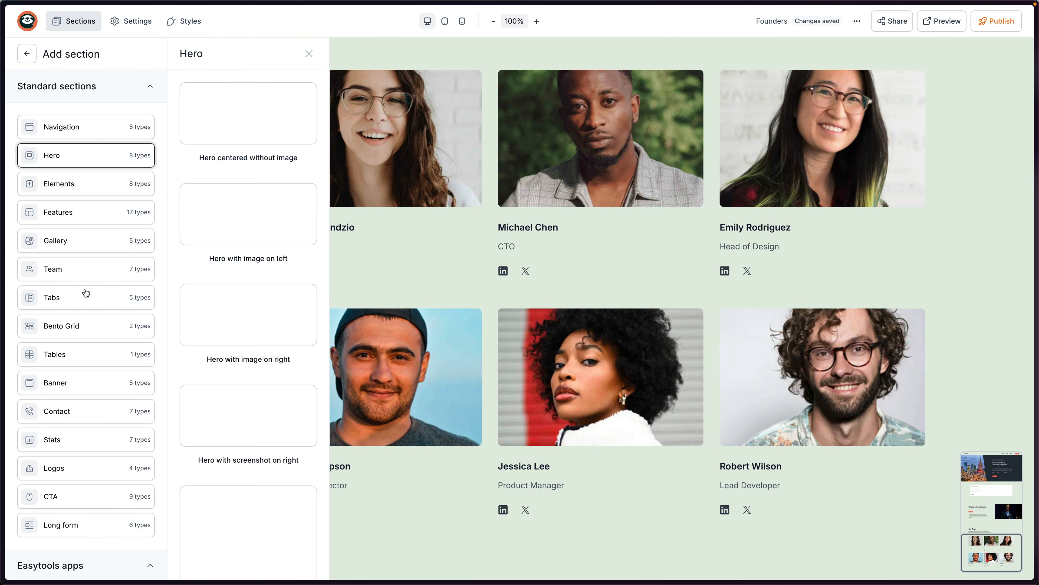
mouse_move(67, 463)
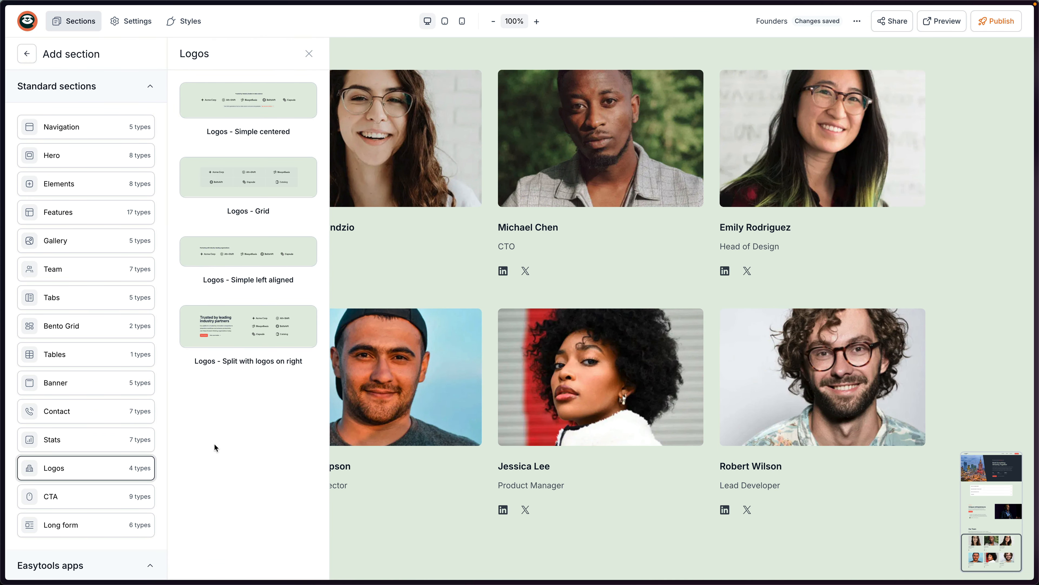
left_click_drag(239, 265, 532, 549)
left_click(311, 462)
key("super+a")
key("super+v")
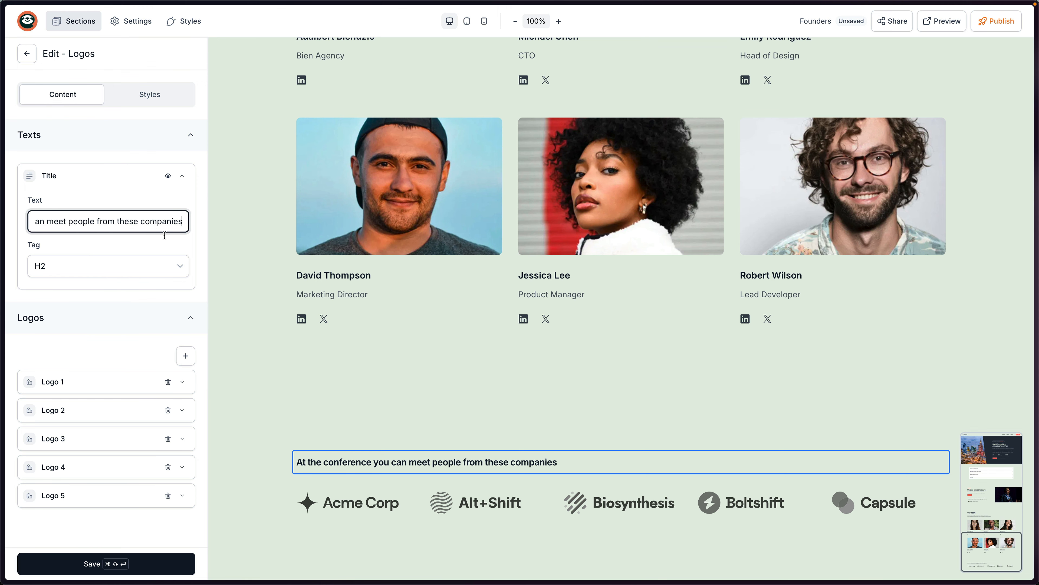
Add five more logos to make ten, then save the Logos section.
left_click(185, 355)
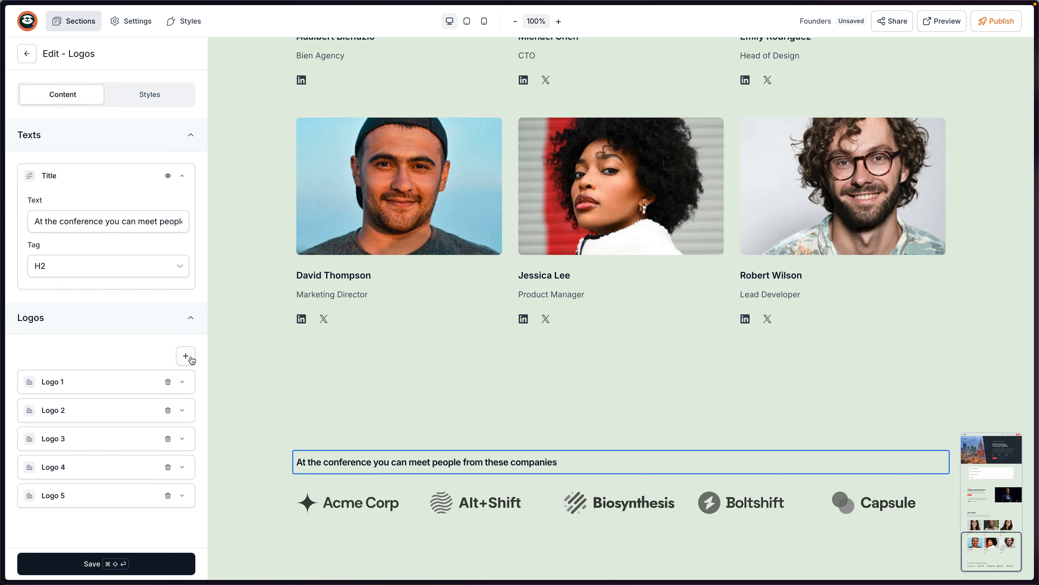
left_click(186, 355)
left_click(186, 356)
left_click(186, 355)
left_click(186, 356)
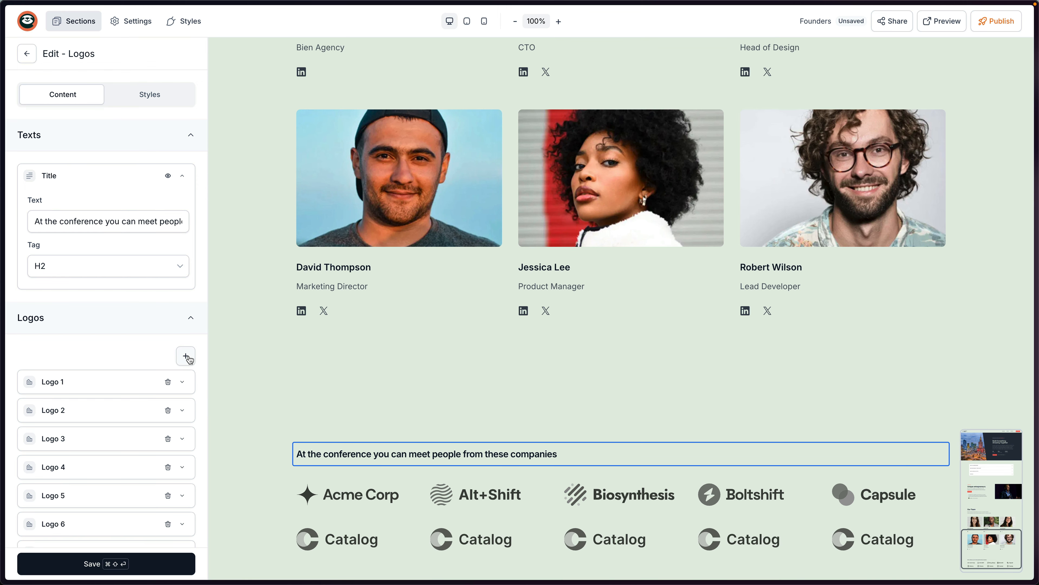
left_click(119, 564)
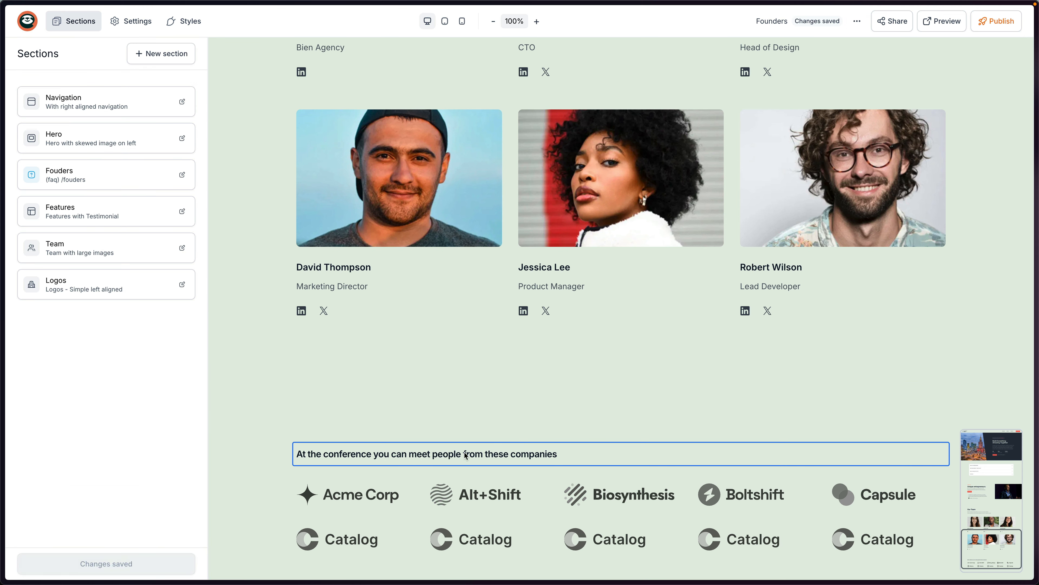
Select the AGENDA SOON heading on the Founders Mind site, then return to the page editor.
key("super+Tab")
scroll(718, 318, "down", 15)
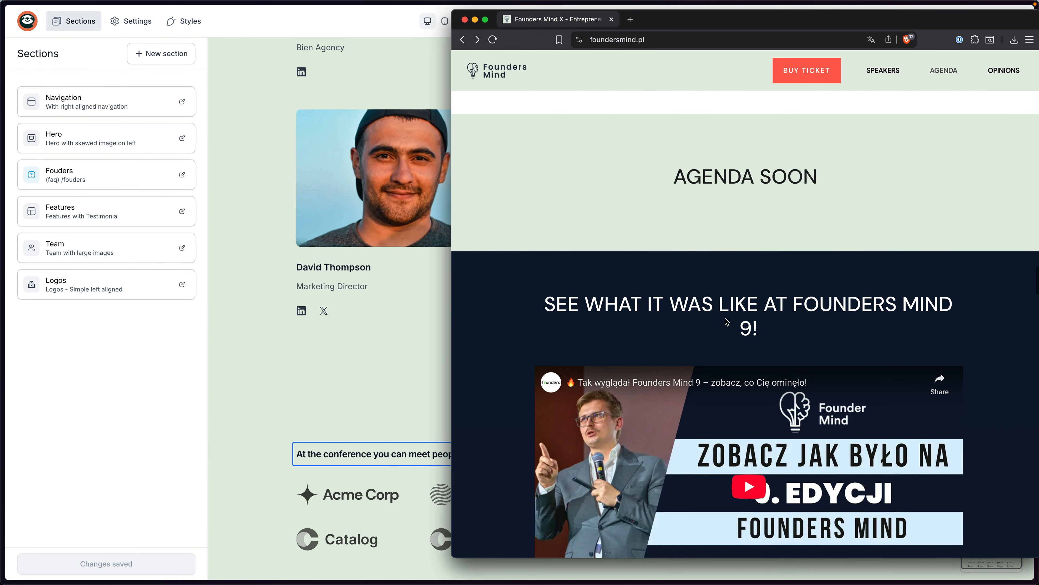
left_click_drag(675, 177, 870, 184)
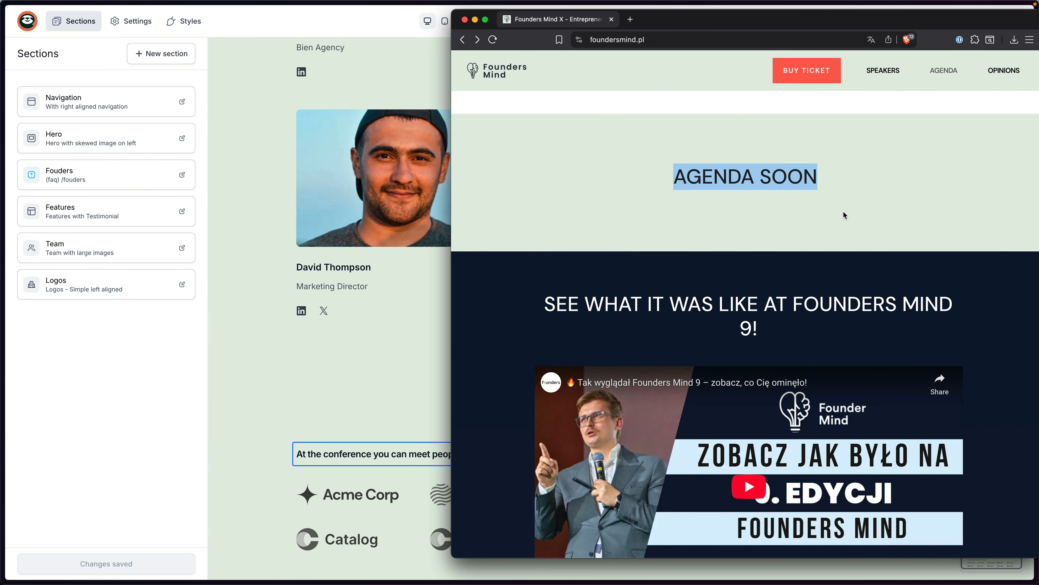
left_click(282, 390)
scroll(415, 392, "down", 1)
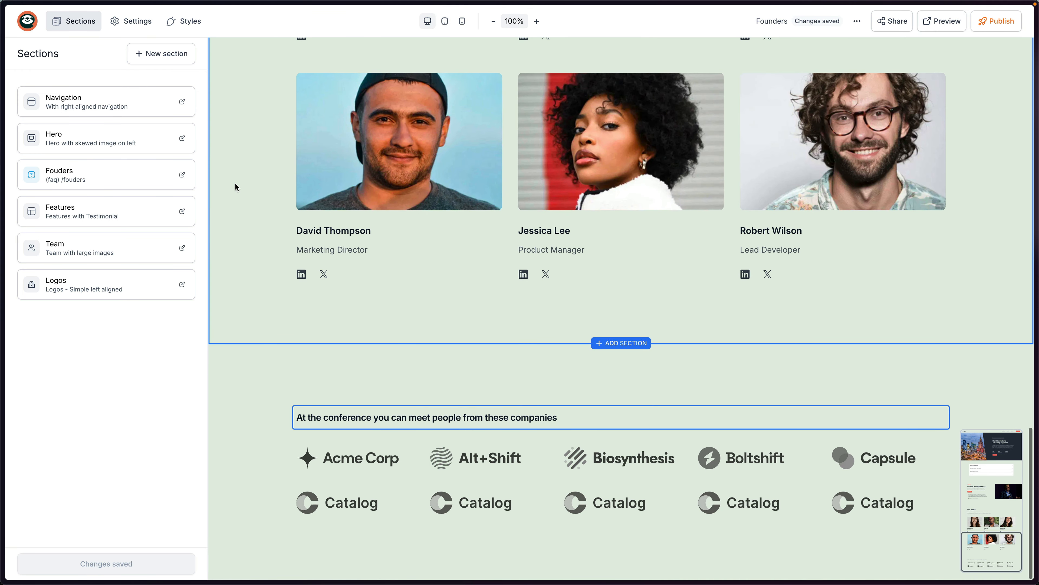
Browse the Bento Grid and Tabs layouts, then place the 'Underline with Icons' tabs section below Logos.
left_click(164, 62)
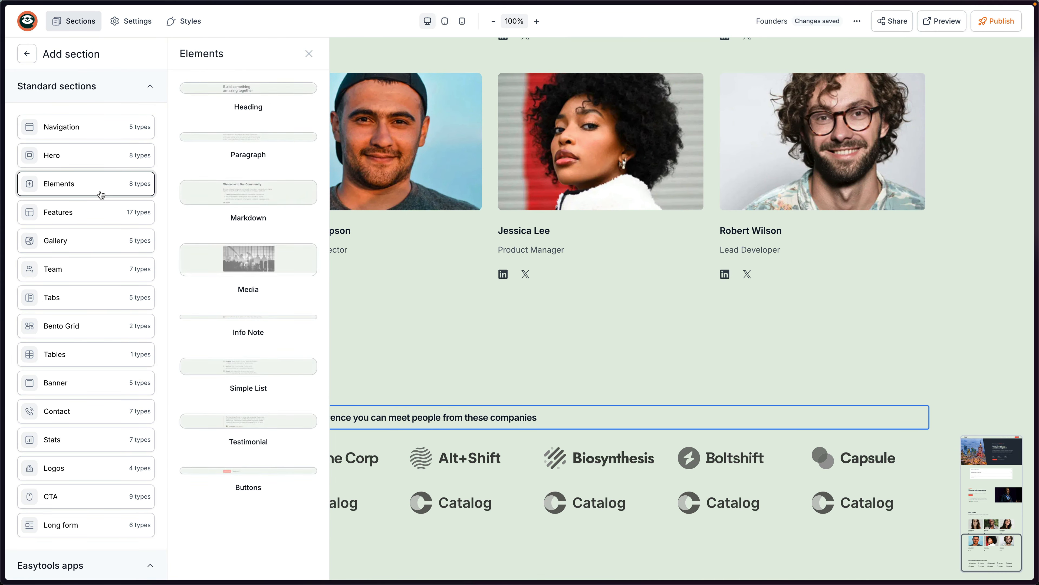
mouse_move(89, 270)
mouse_move(89, 354)
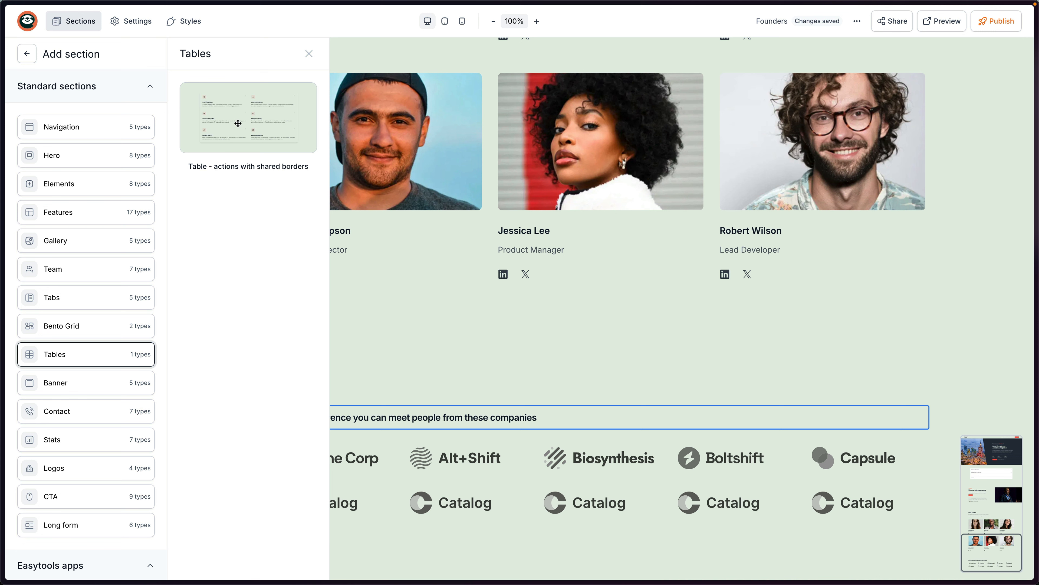
left_click(108, 321)
left_click(107, 300)
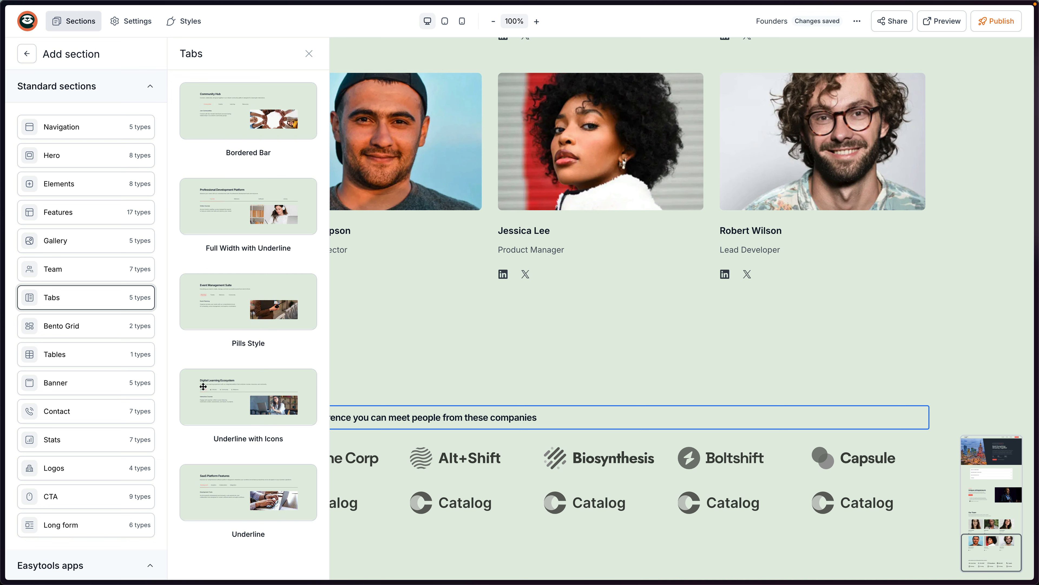
left_click_drag(211, 389, 477, 535)
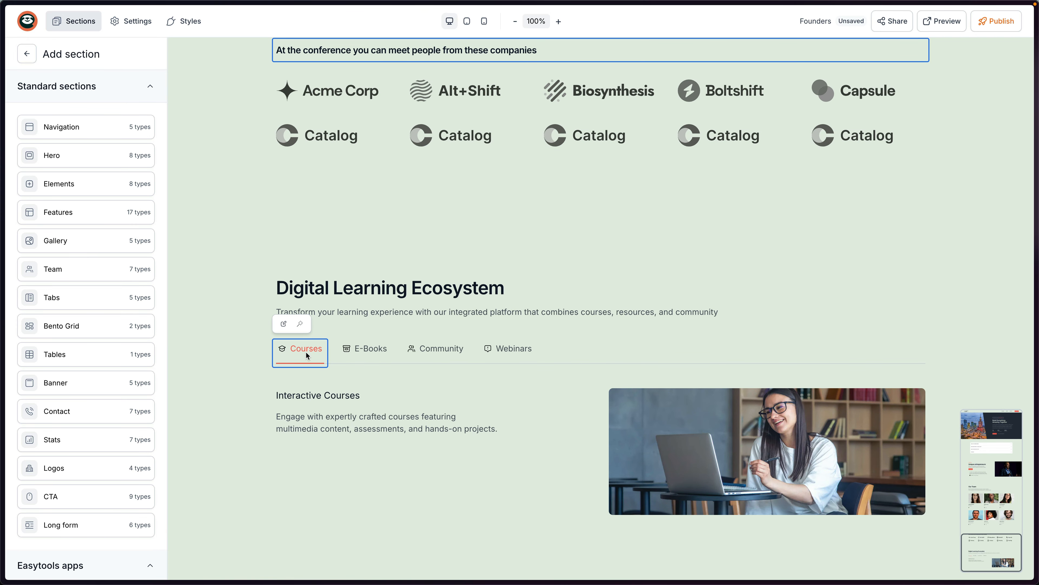
Try the Courses, E-Books, Community and Webinars tabs, then delete the tabs section.
left_click(532, 355)
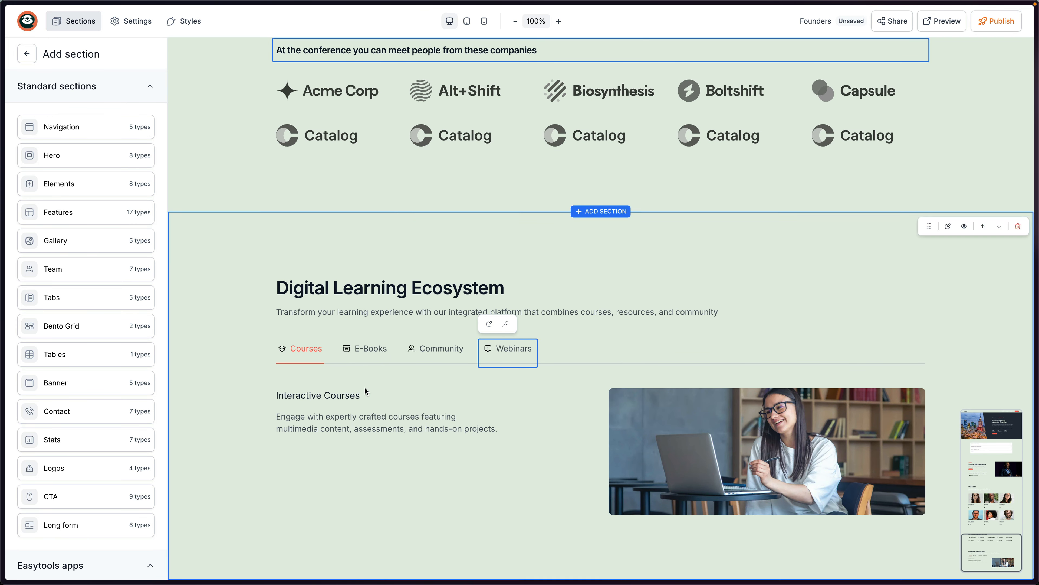
left_click(355, 351)
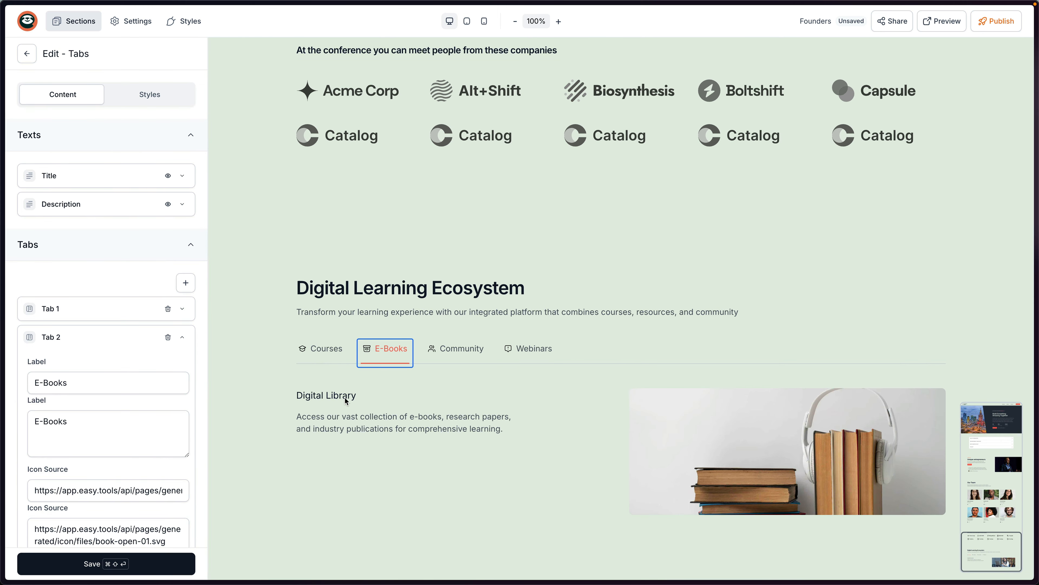
left_click(332, 356)
left_click(395, 359)
left_click(455, 356)
left_click(530, 351)
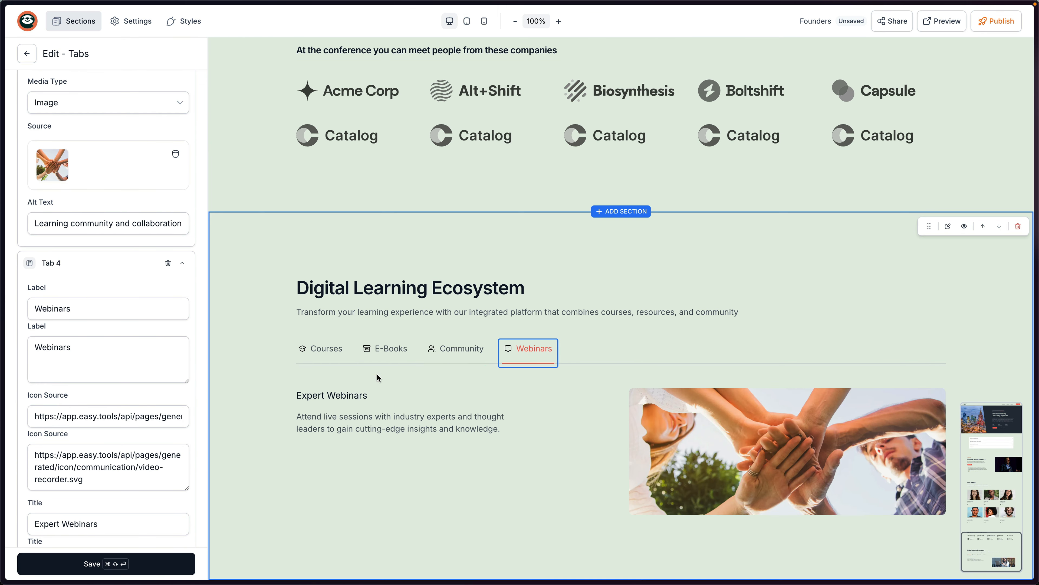
left_click(1018, 226)
left_click(595, 335)
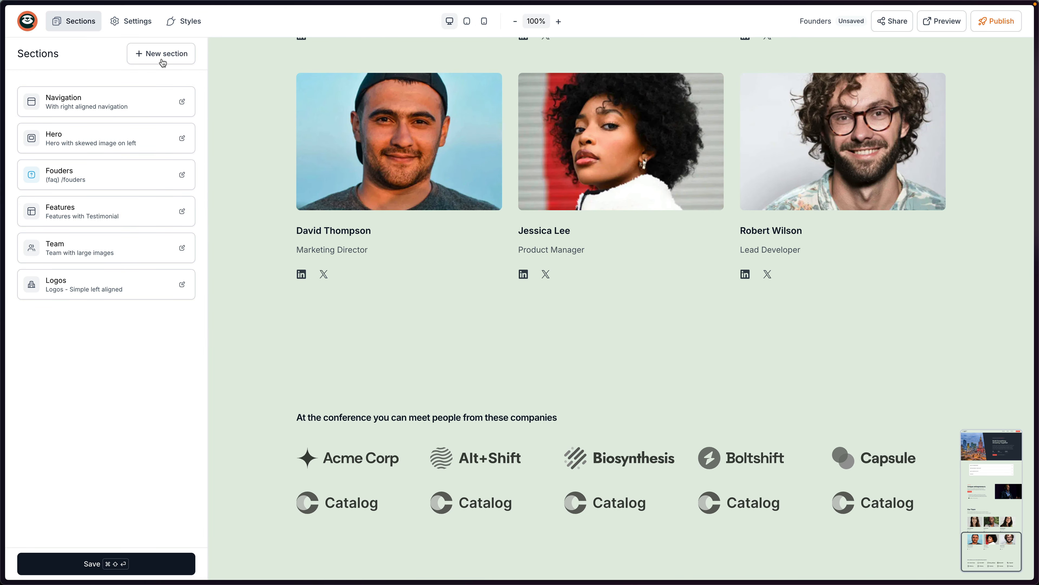
Place the Stats 'Timeline stats with events' section at the bottom of the page, after the logos.
left_click(159, 52)
mouse_move(81, 381)
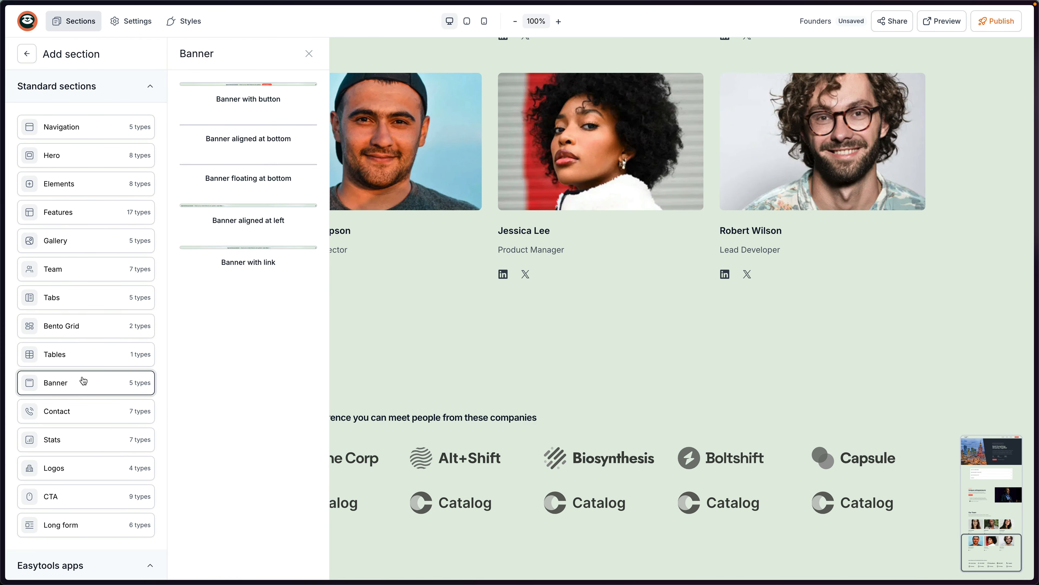
mouse_move(89, 497)
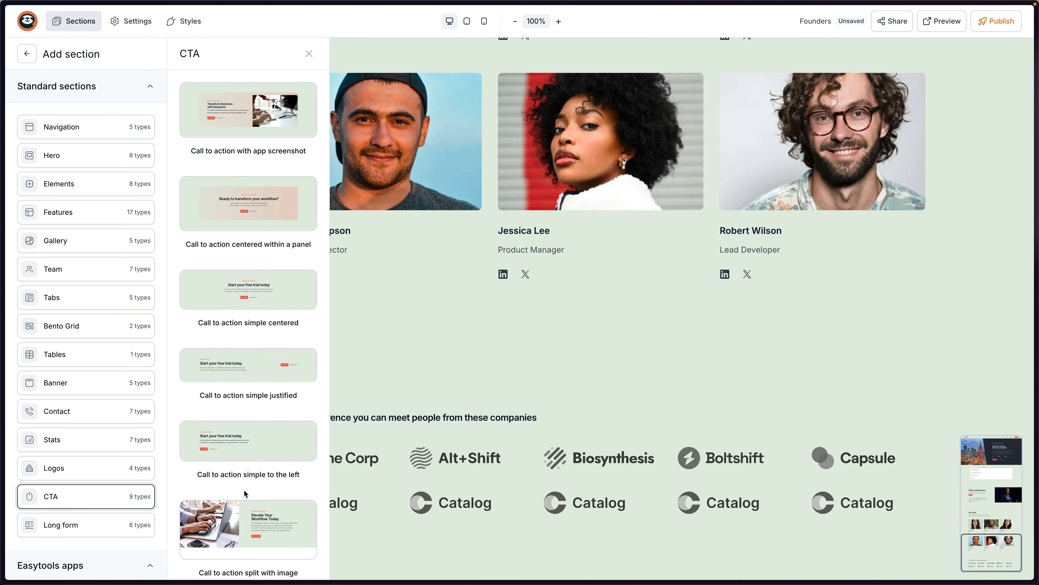
scroll(244, 493, "down", 5)
mouse_move(125, 459)
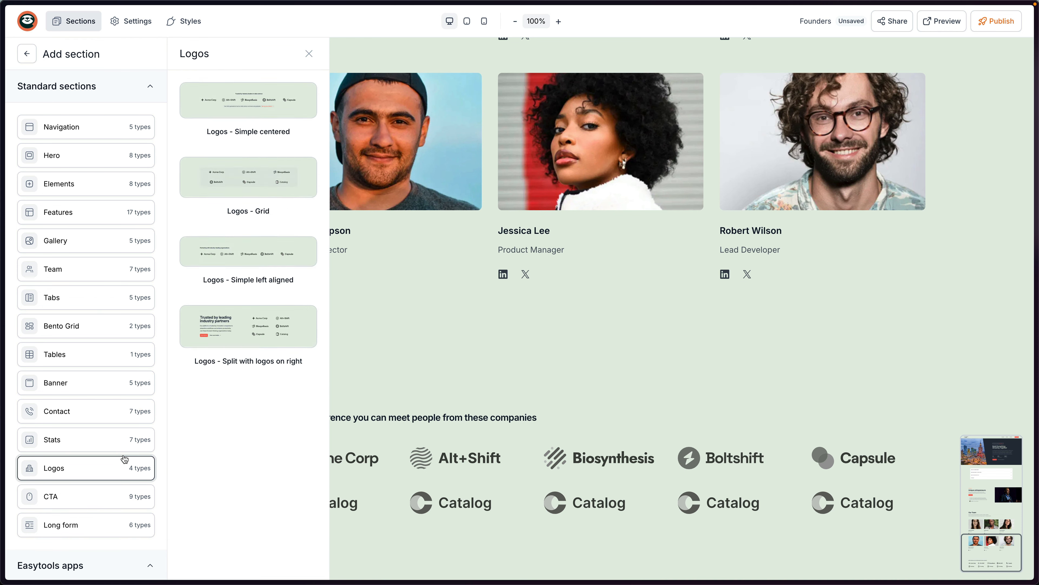
mouse_move(103, 440)
scroll(241, 535, "down", 3)
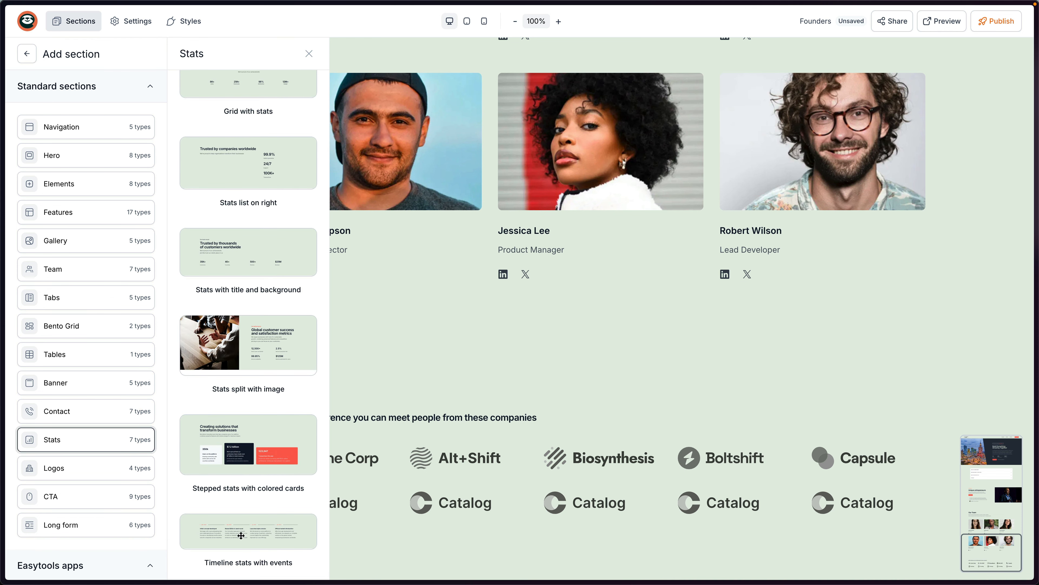
left_click_drag(230, 535, 572, 548)
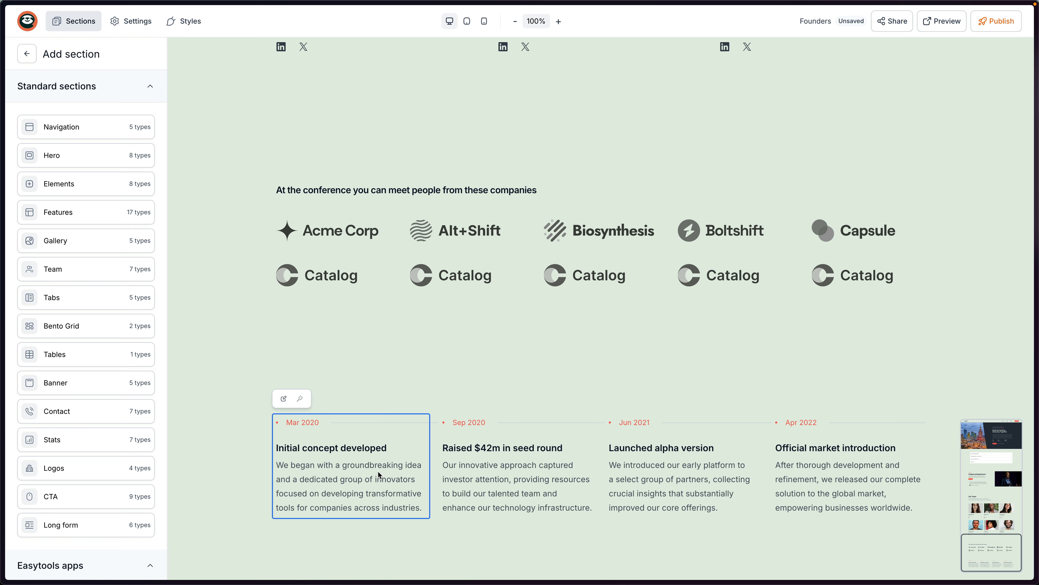
Add a Heading element below the logos and change its text to 'Conference agenda'.
left_click(134, 192)
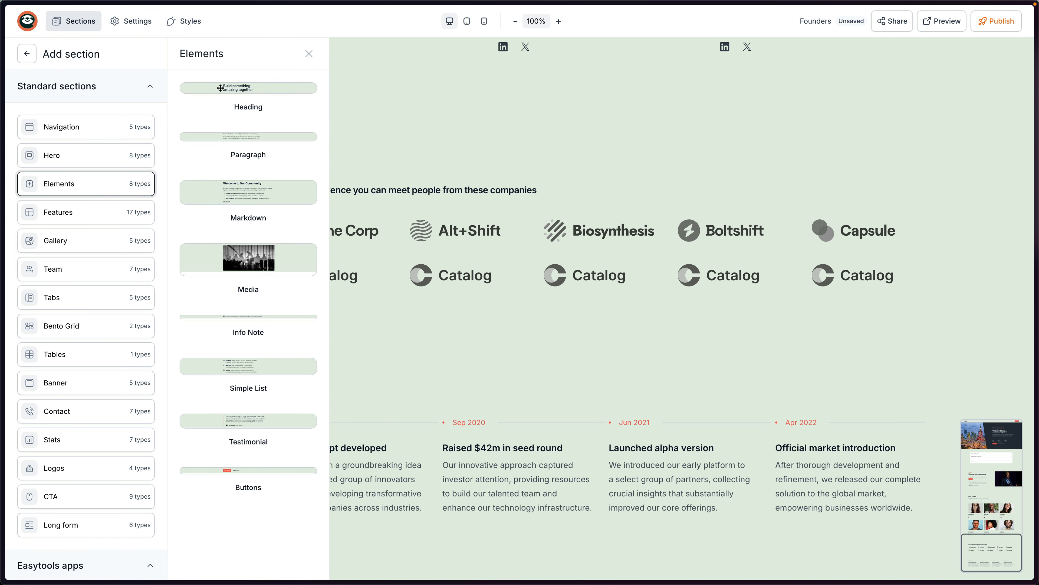
left_click_drag(230, 85, 586, 381)
left_click(501, 376)
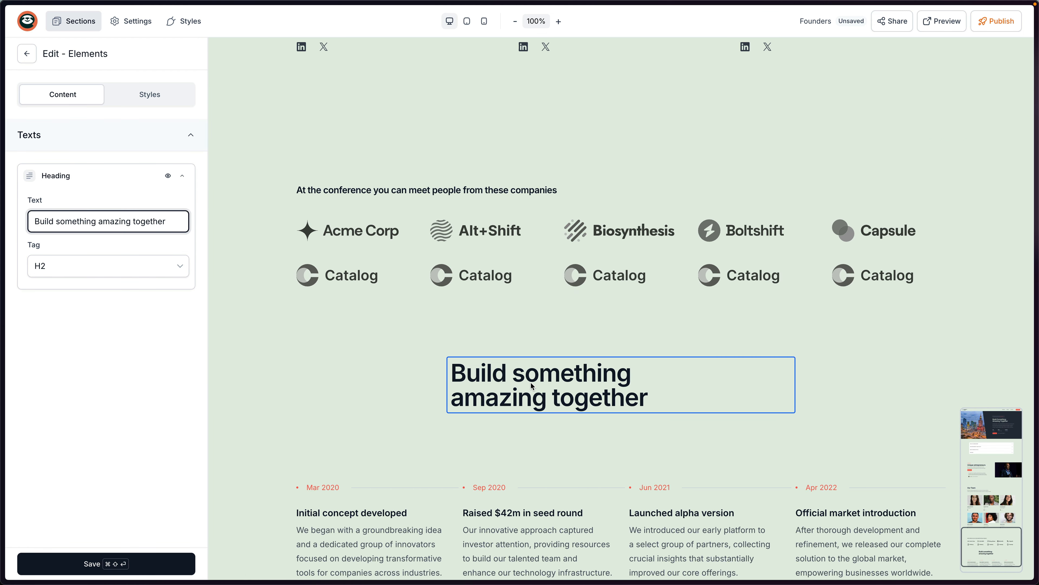
triple_click(148, 229)
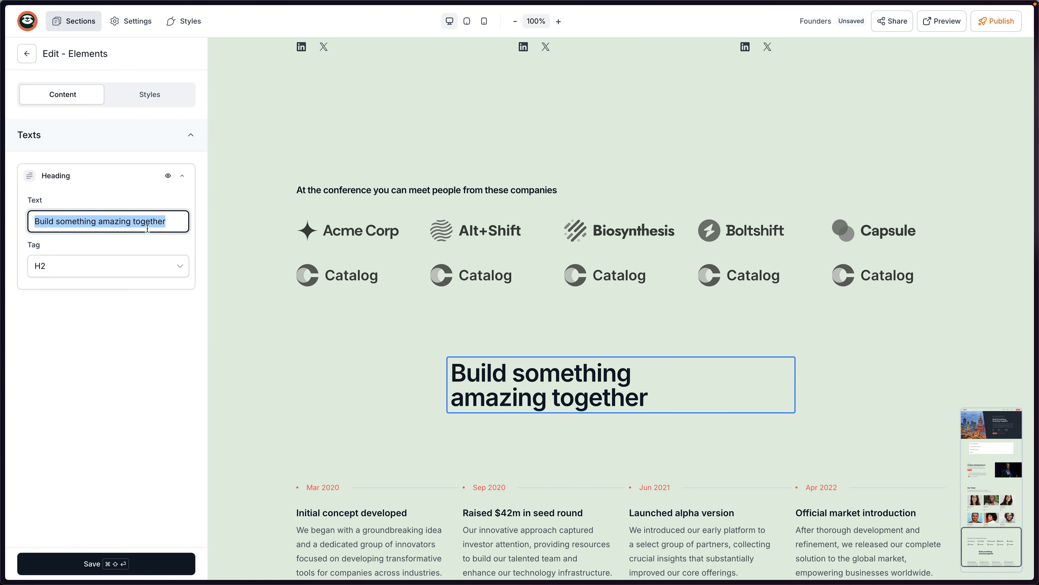
type("Concfre")
key("BackSpace")
key("BackSpace")
type("erence agenda")
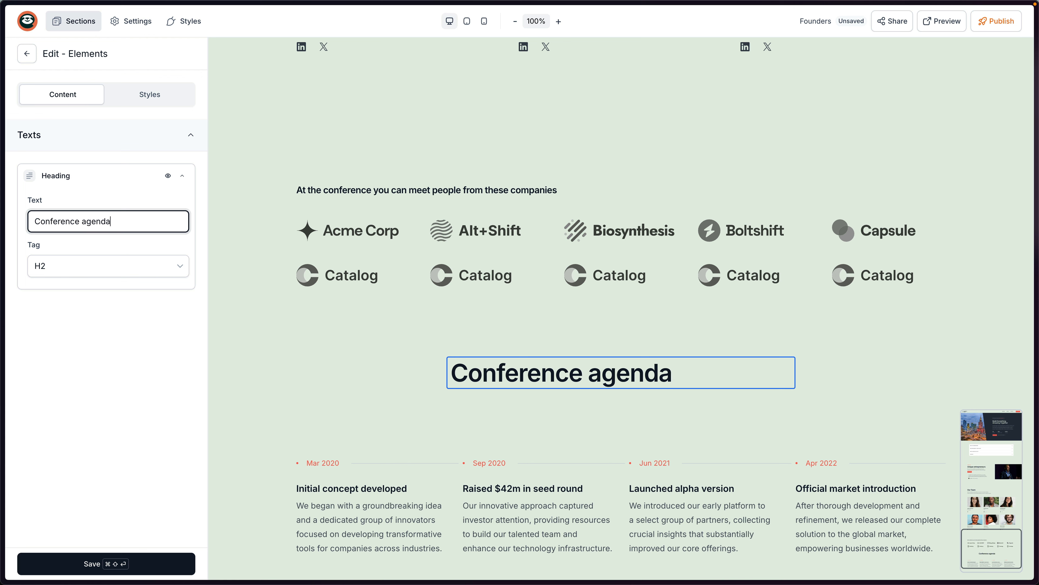
Set the heading's text alignment to Centered and save the page.
left_click(136, 103)
left_click(101, 318)
scroll(118, 300, "down", 3)
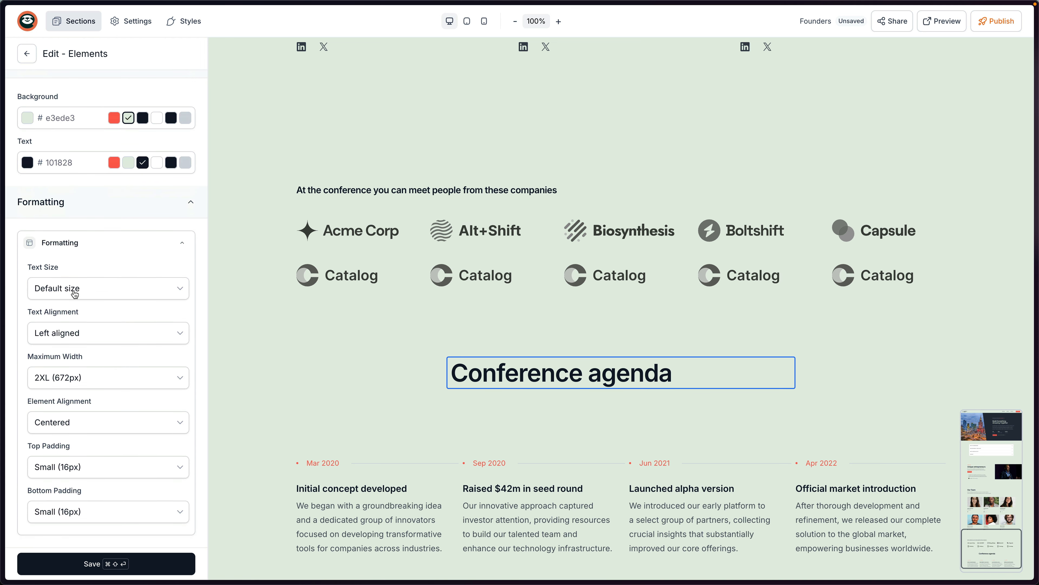
left_click(78, 339)
left_click(80, 382)
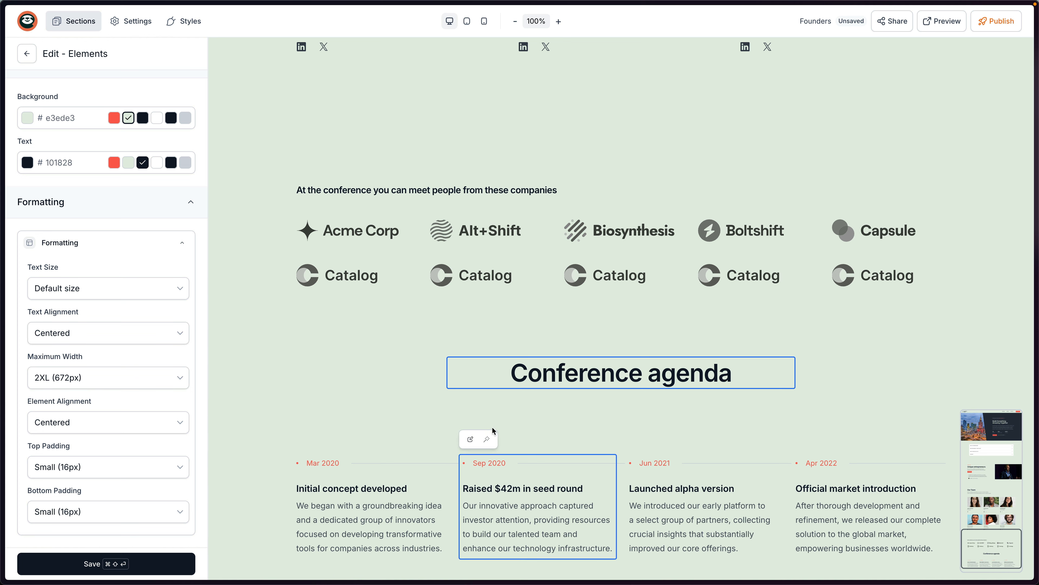
left_click(122, 567)
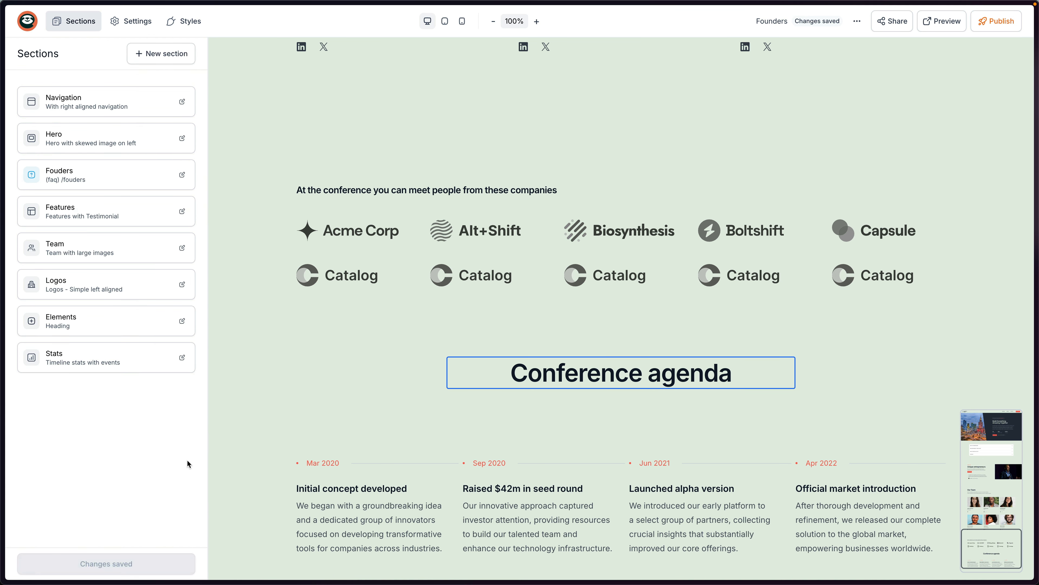
Add a Paragraph element under the 'Conference agenda' heading.
left_click(144, 55)
left_click(99, 157)
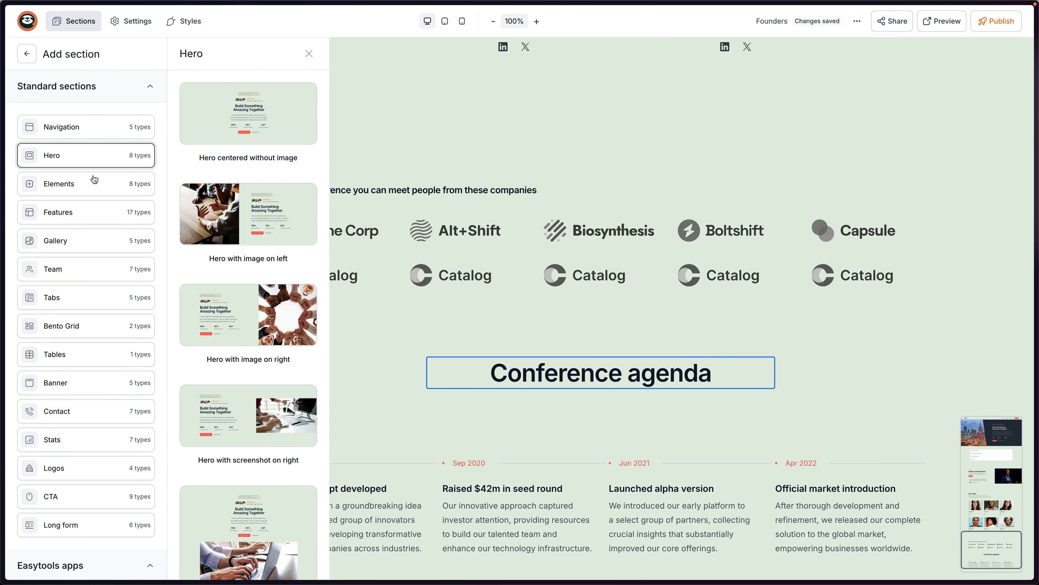
mouse_move(135, 189)
left_click_drag(232, 143, 655, 446)
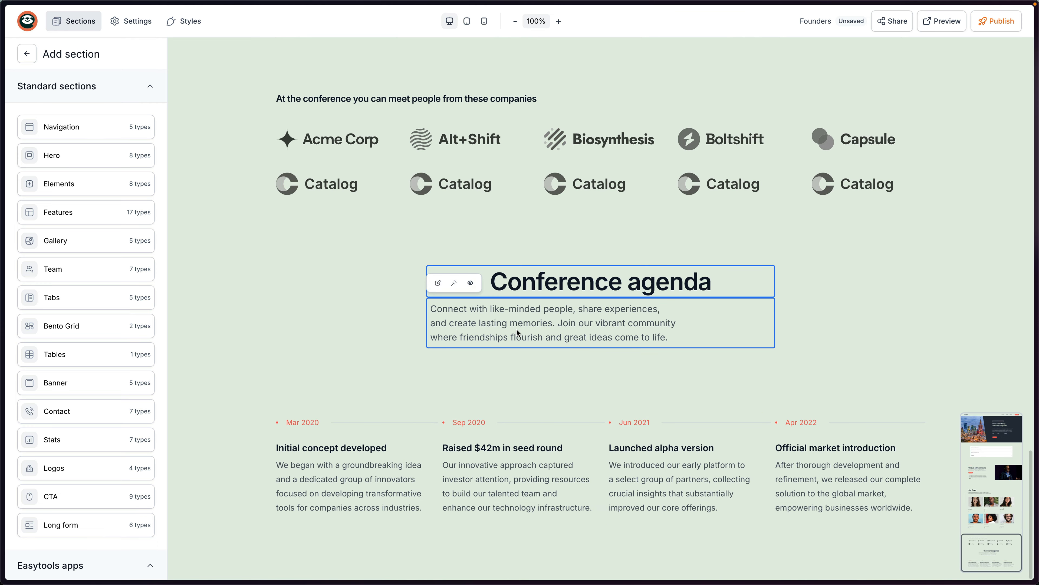
Set the paragraph's text alignment to Centered.
left_click(517, 332)
left_click(149, 96)
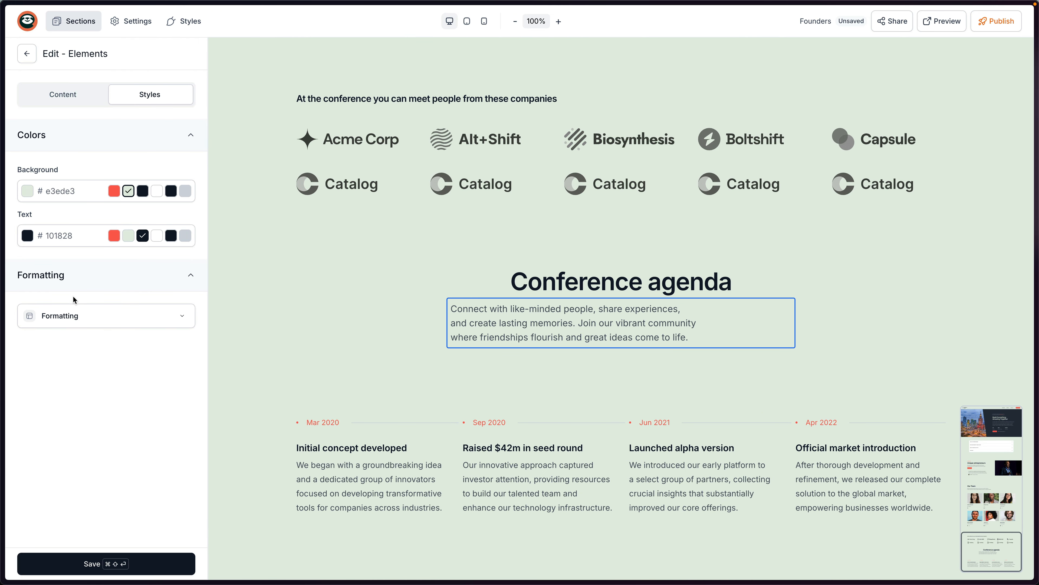
left_click(81, 325)
left_click(90, 409)
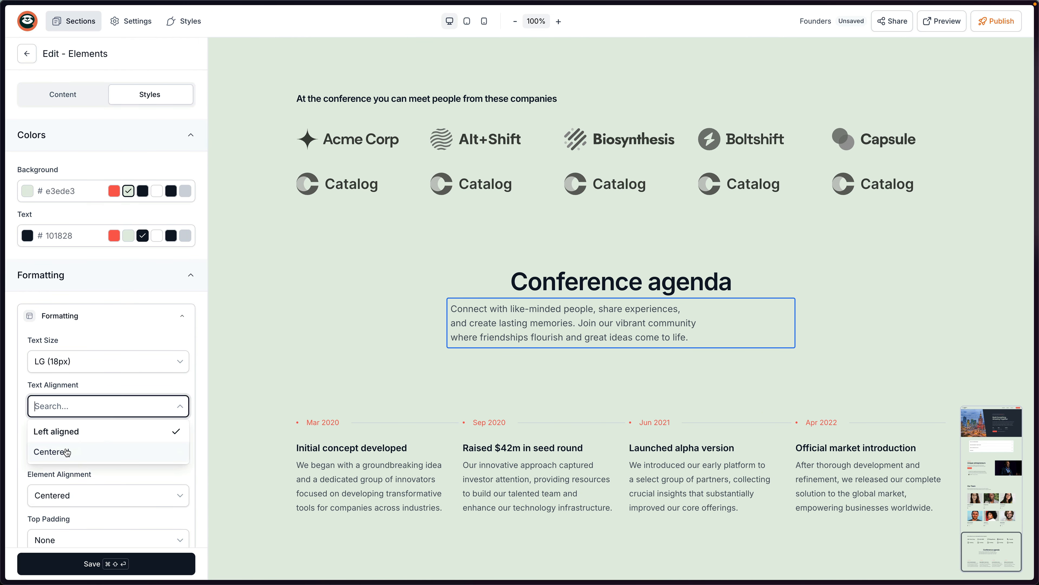
left_click(77, 453)
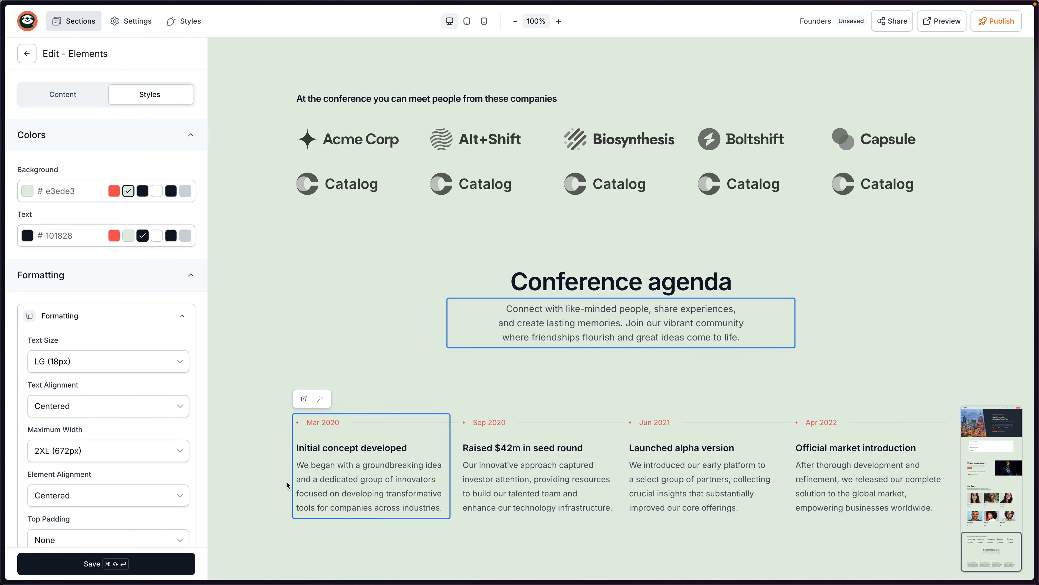
Save the page with Cmd+Shift+Enter, then check the video recordings section on foundersmind.pl.
key("super+shift+Return")
key("super+Tab")
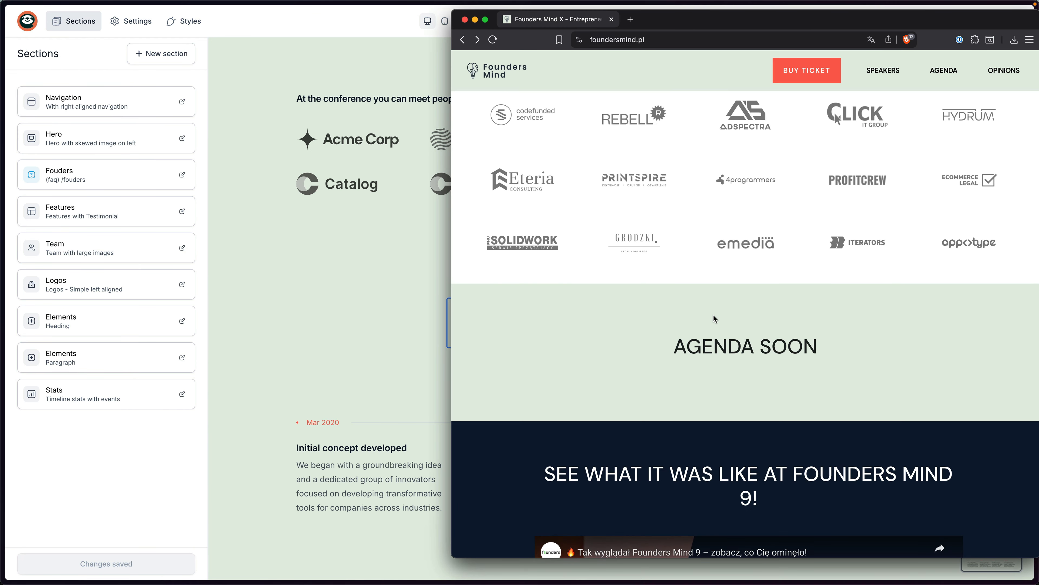
scroll(712, 320, "down", 5)
left_click_drag(540, 157, 759, 179)
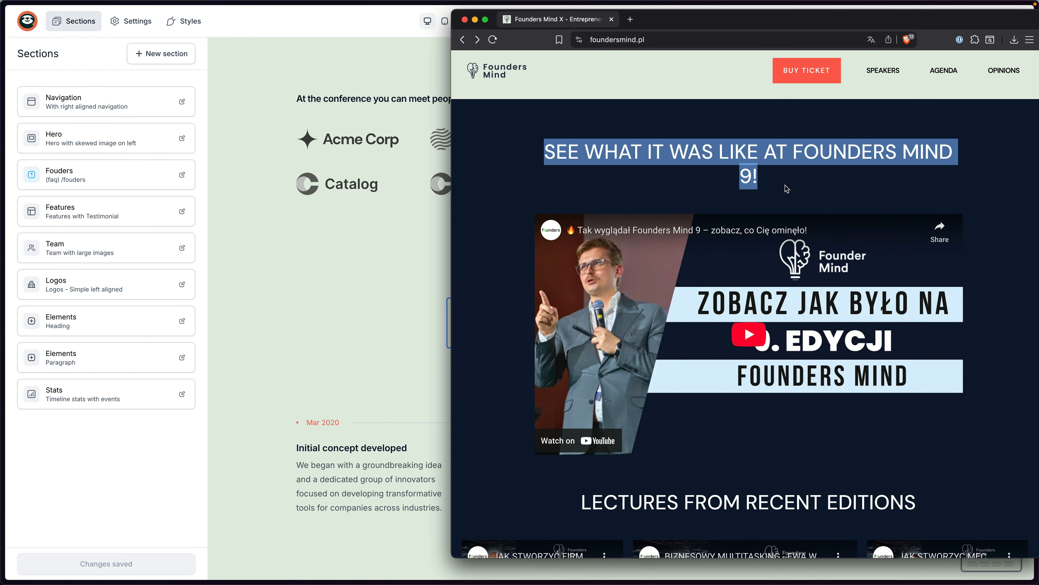
scroll(662, 332, "down", 6)
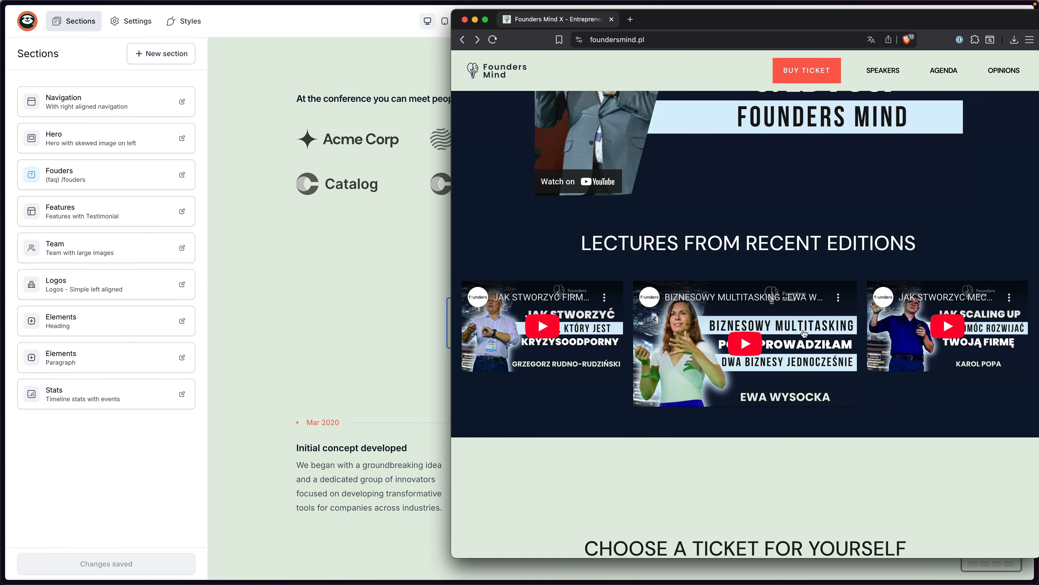
key("super+Tab")
Add a Simple Two Columns gallery section below the agenda.
left_click(158, 58)
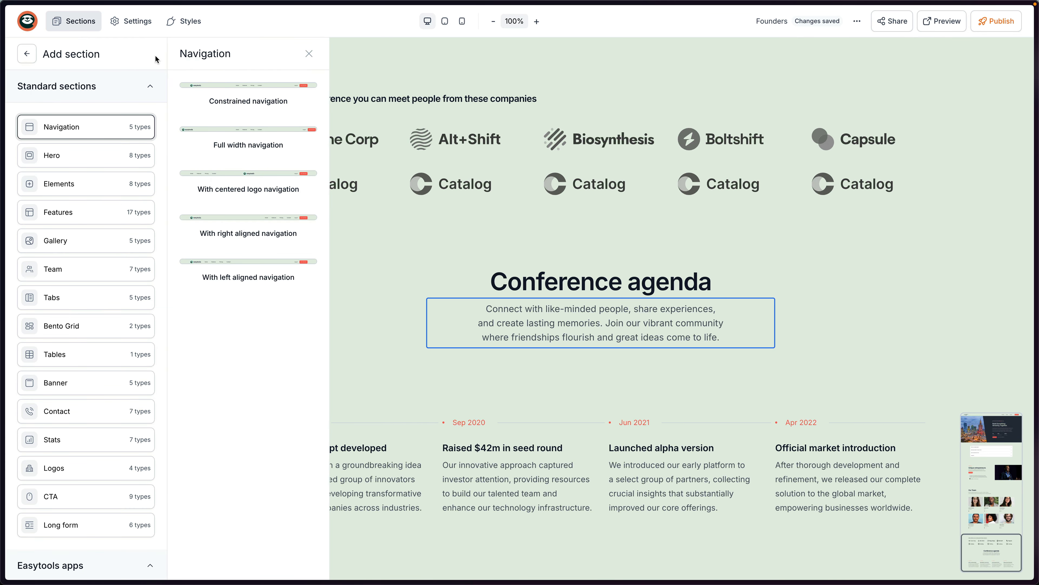
mouse_move(77, 247)
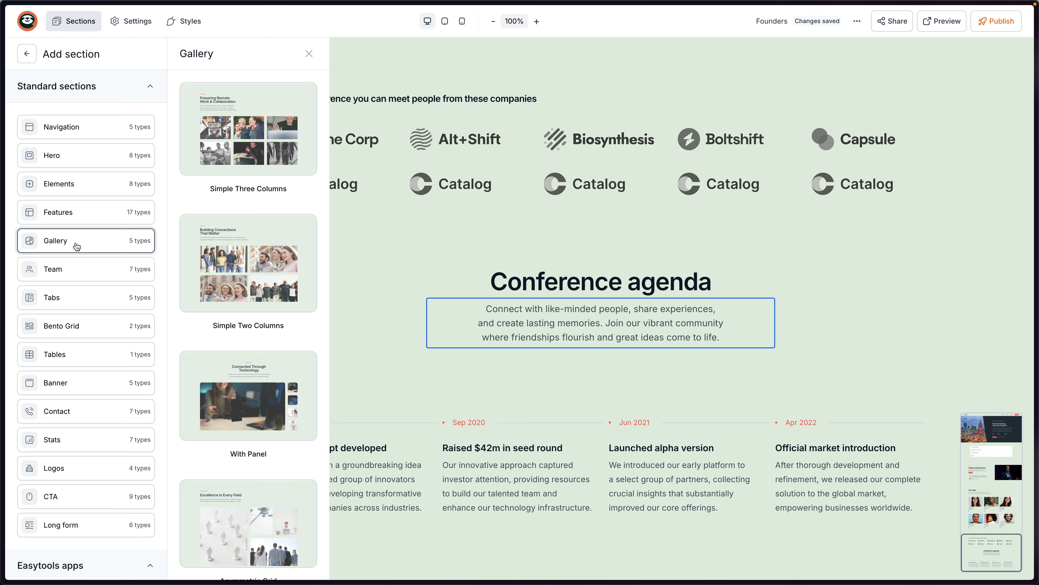
scroll(242, 223, "down", 3)
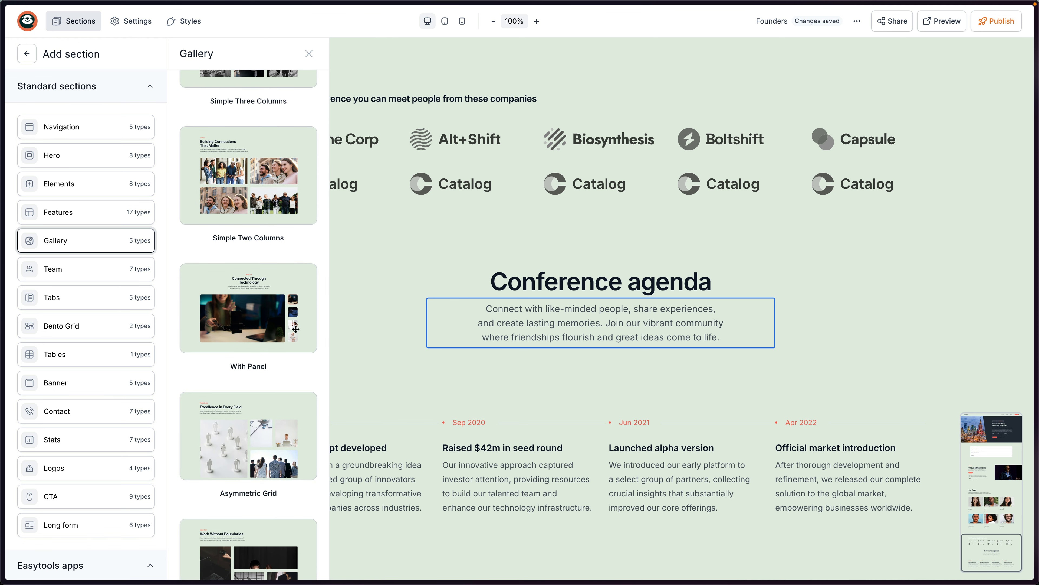
scroll(295, 329, "down", 2)
scroll(255, 296, "up", 4)
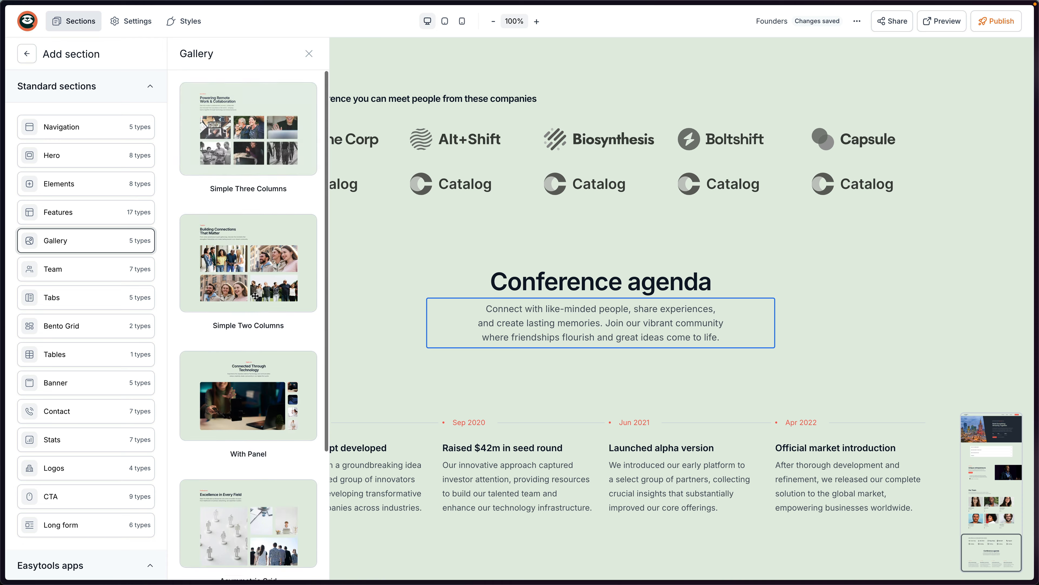
left_click_drag(255, 296, 630, 403)
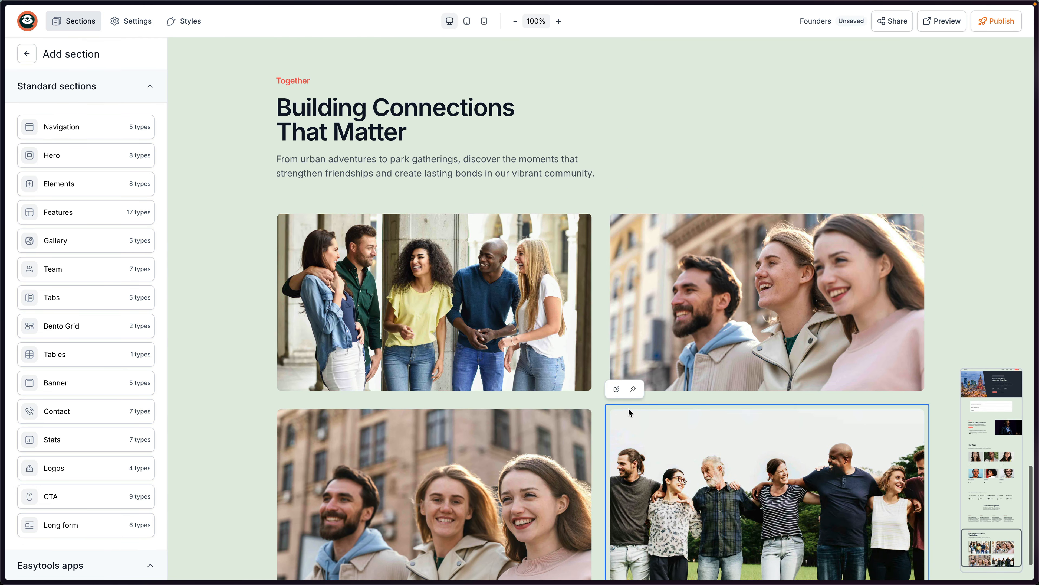
Title the gallery 'See what it was like at FOUNDERS MIND 9!' and change its tag to 'Recordings'.
left_click(393, 123)
triple_click(162, 257)
type("See what it was like at FOUNDERS MIND 9!")
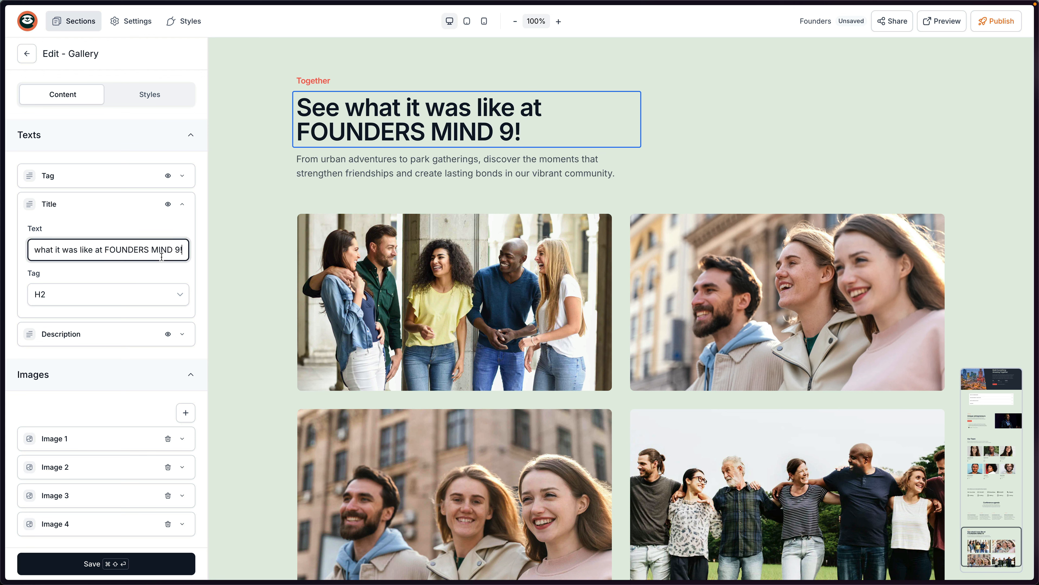
left_click(299, 80)
key("super+a")
type("Re")
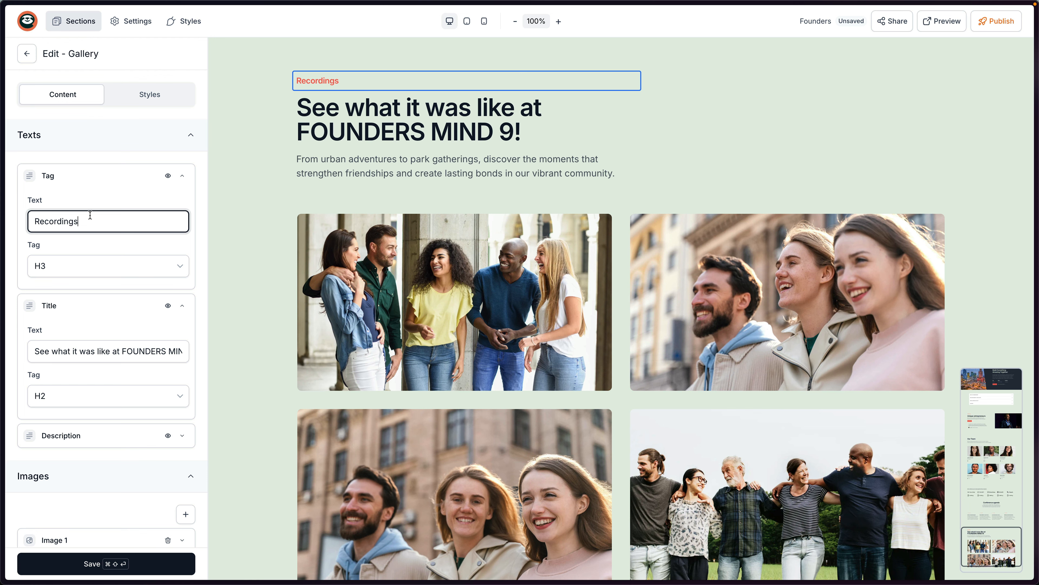
Hide the gallery description and open the first image's media type options.
left_click(348, 170)
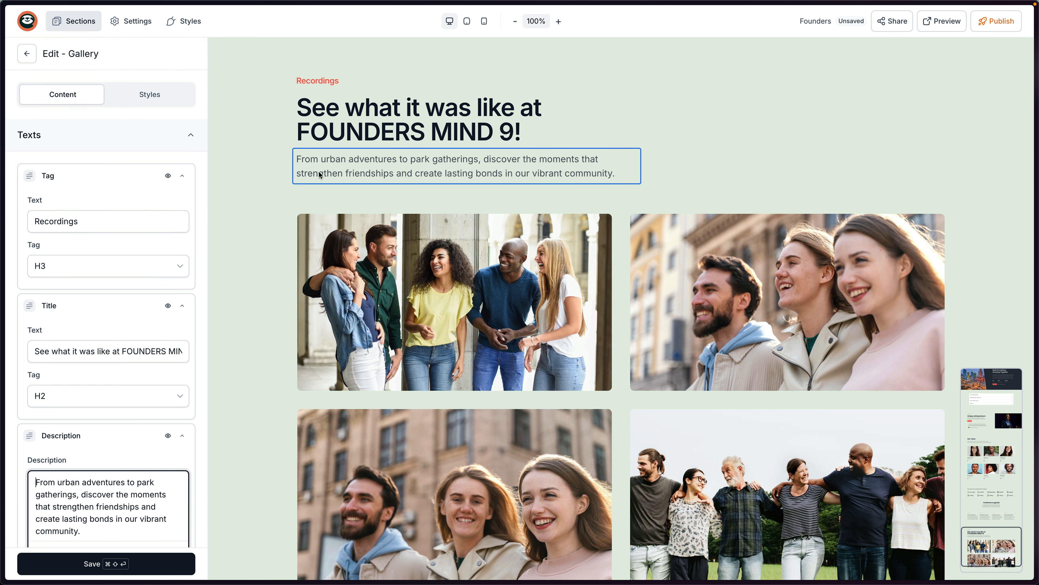
left_click(306, 132)
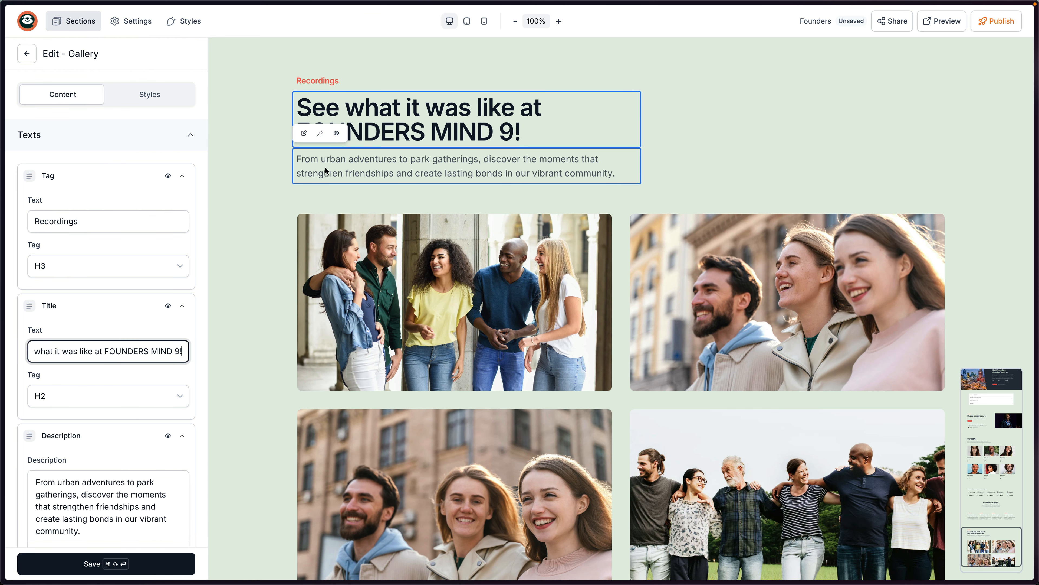
left_click(337, 135)
scroll(468, 269, "down", 1)
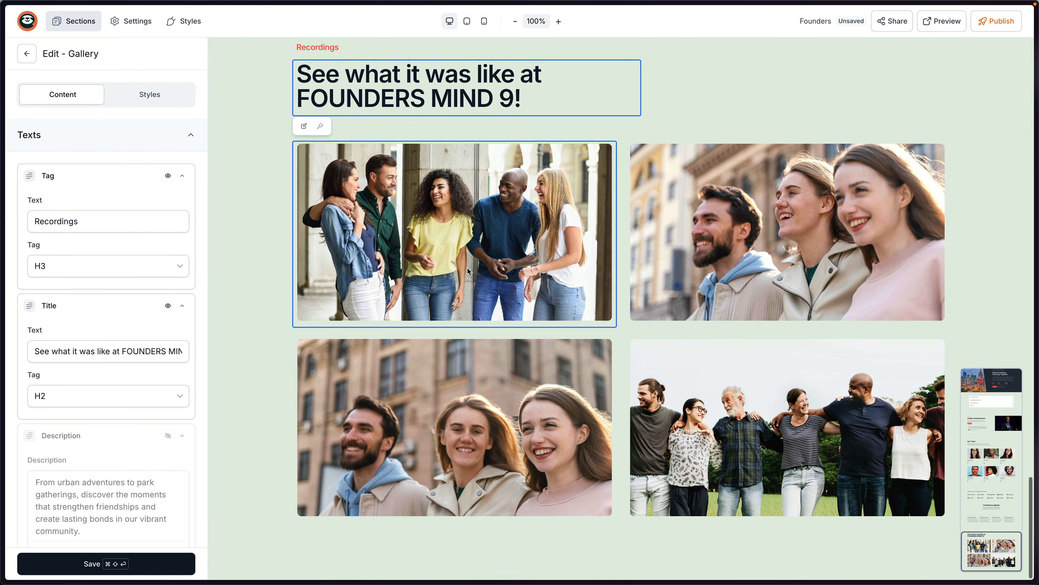
left_click(456, 213)
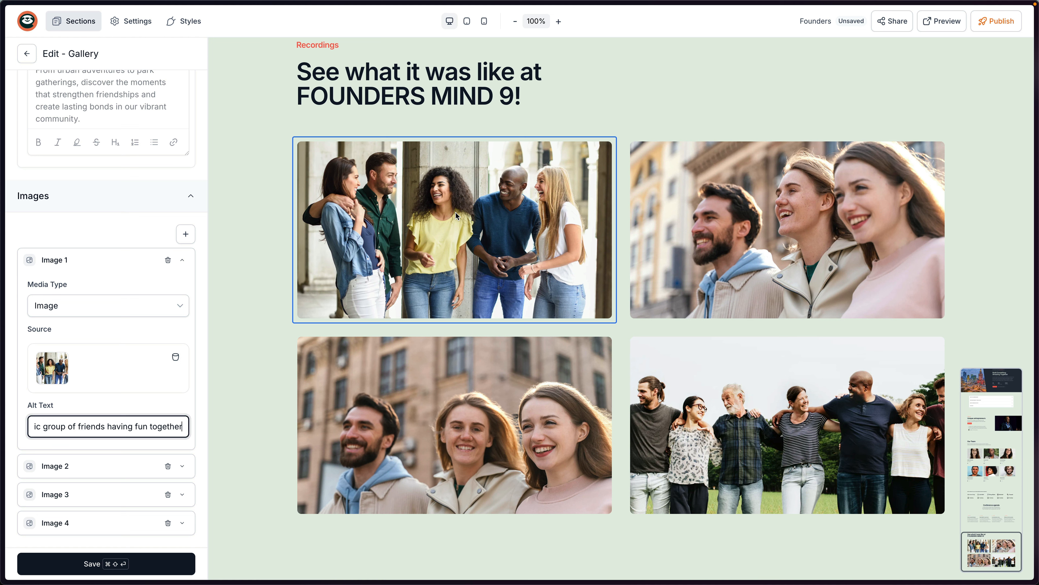
left_click(62, 309)
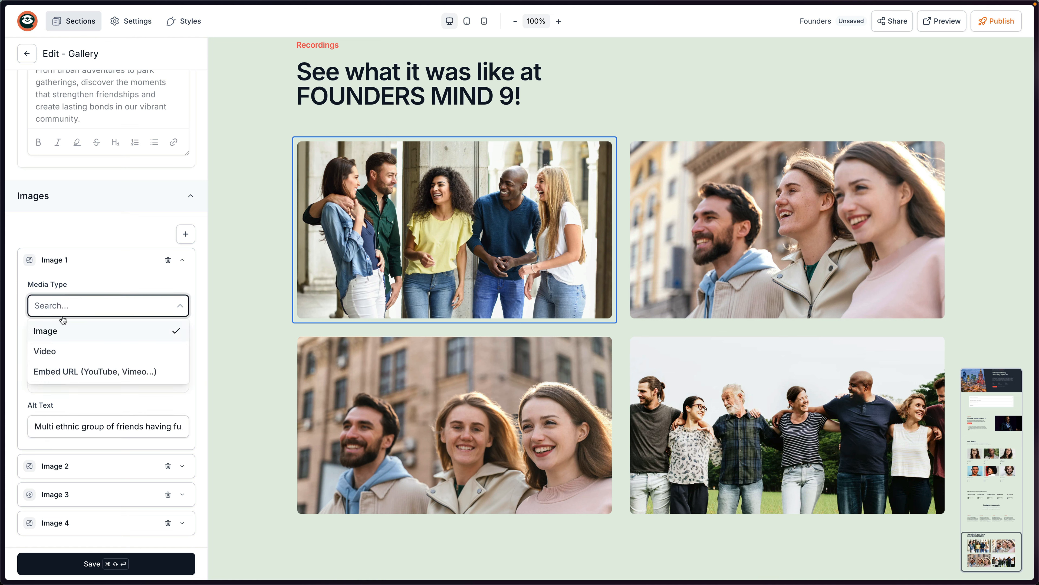
Set the first gallery item to Embed URL and delete the old video ID from its YouTube link.
left_click(86, 375)
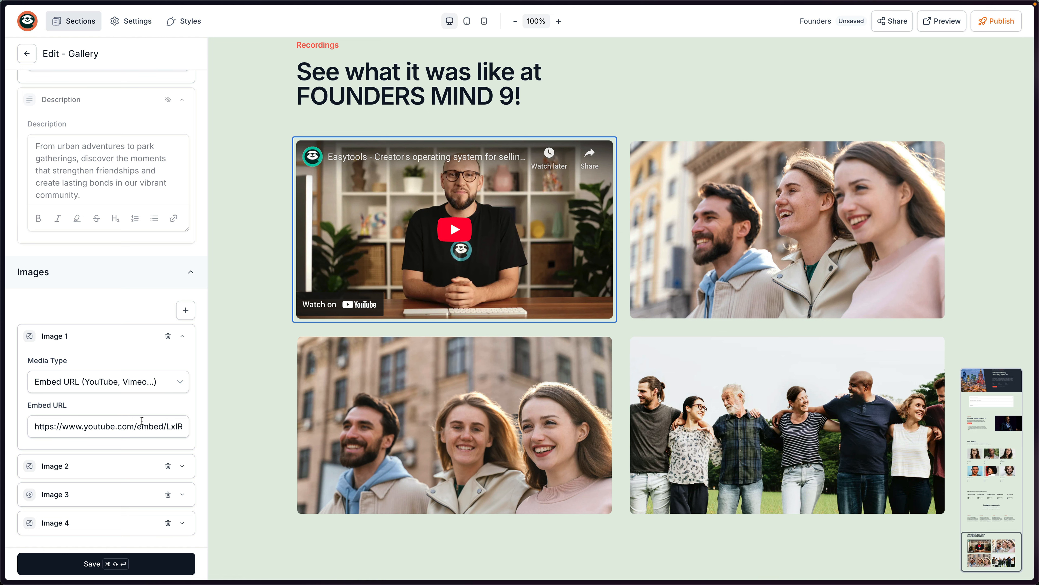
left_click(109, 427)
left_click_drag(137, 428, 205, 432)
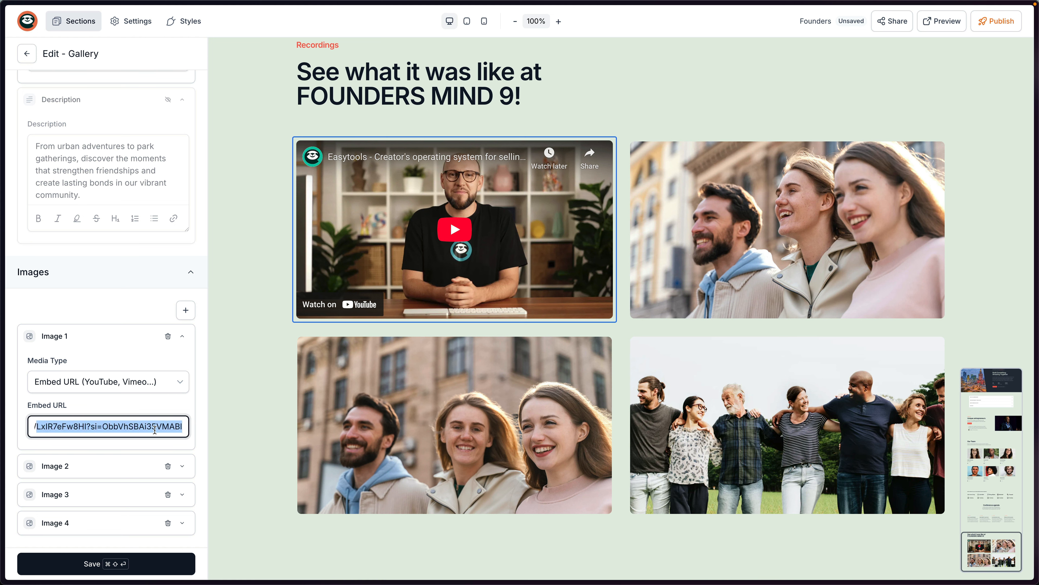
key("BackSpace")
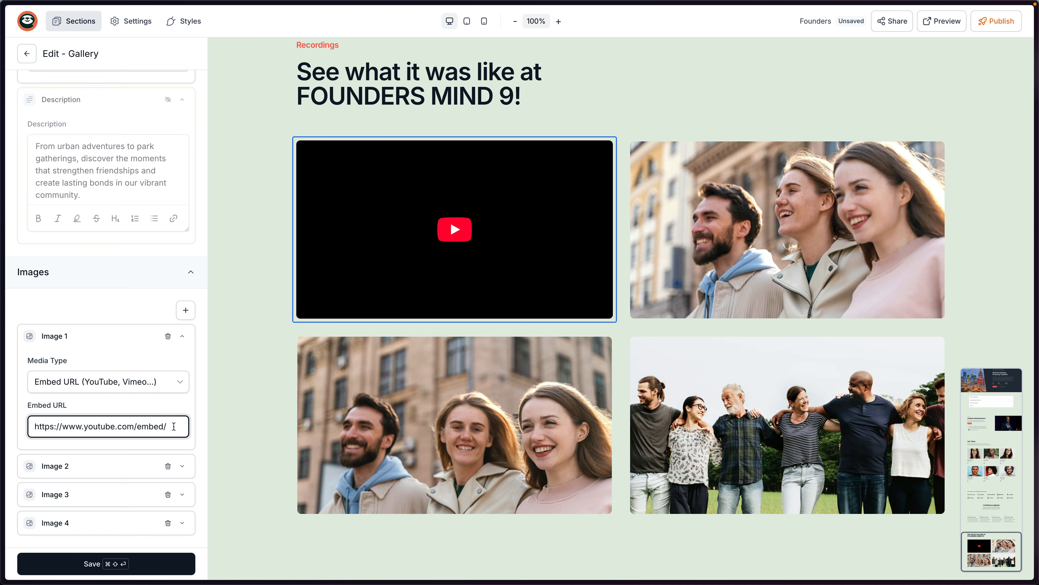
key("super+Tab")
Open the Founders Mind 9 recap video on YouTube, pause it, and select its ID tgesCaqOZL8.
scroll(633, 297, "up", 5)
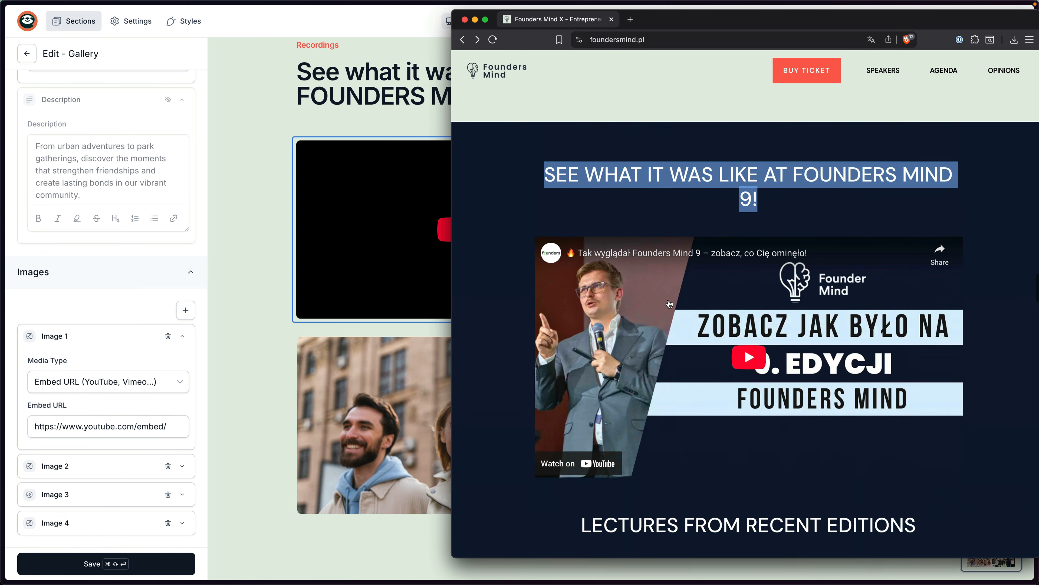
left_click(664, 268)
left_click(664, 22)
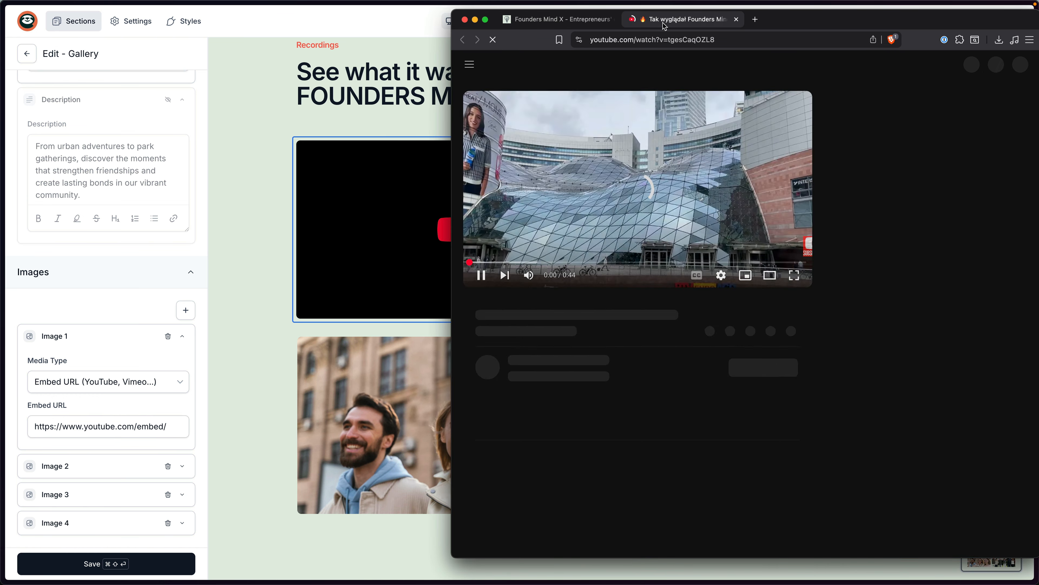
left_click(644, 156)
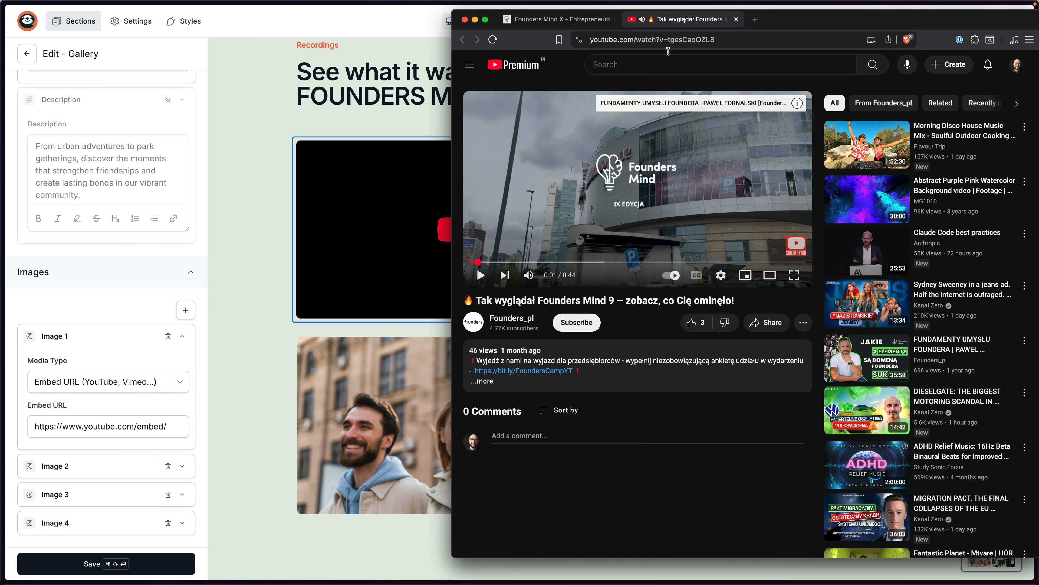
left_click_drag(671, 41, 720, 44)
key("super+c")
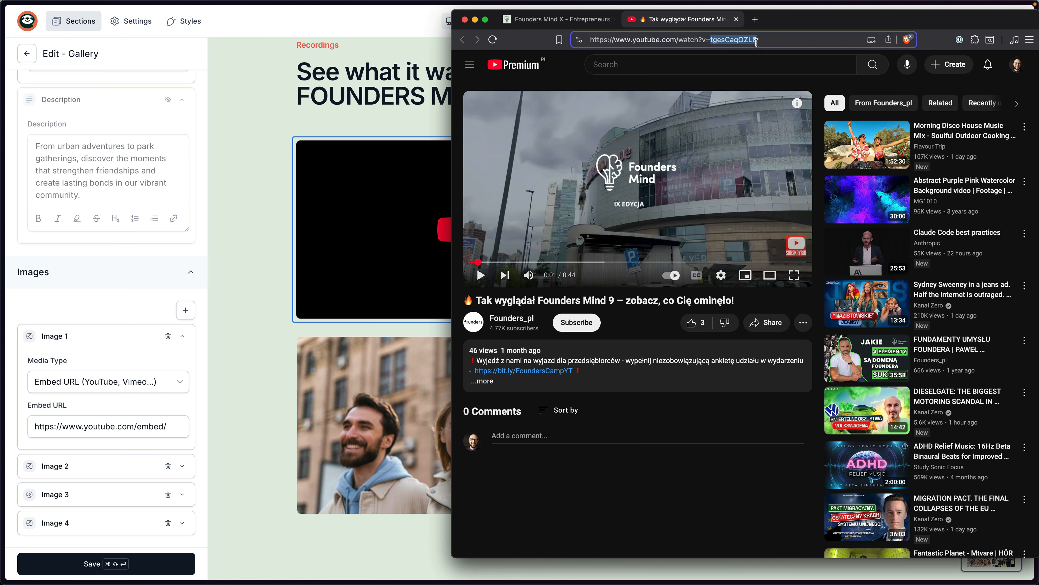
left_click(175, 421)
Paste the recap video ID into Image 1's embed link, then make Image 2 embed the same link.
key("super+v")
key("super+a")
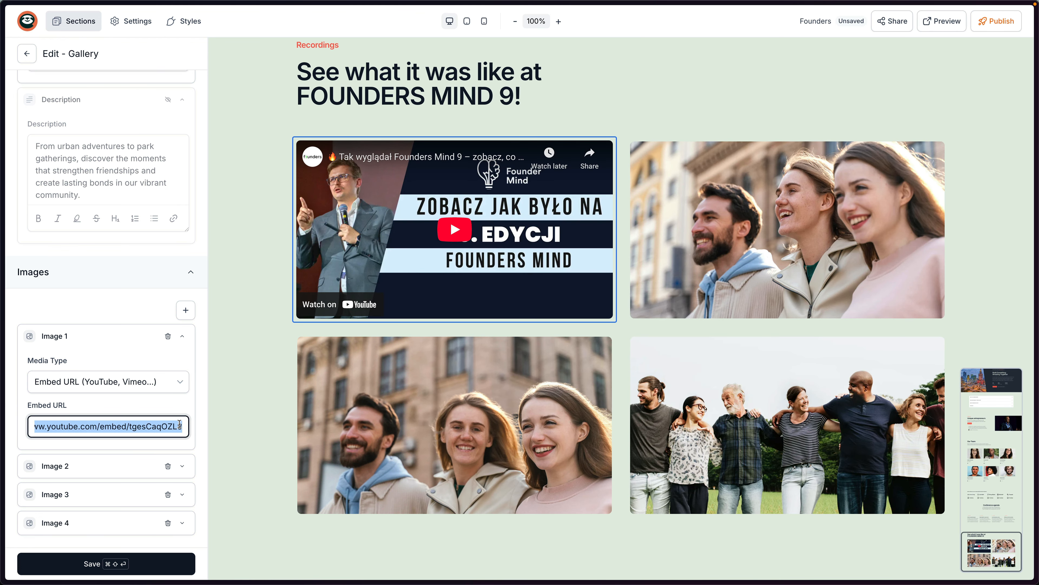
left_click(84, 465)
scroll(82, 414, "down", 5)
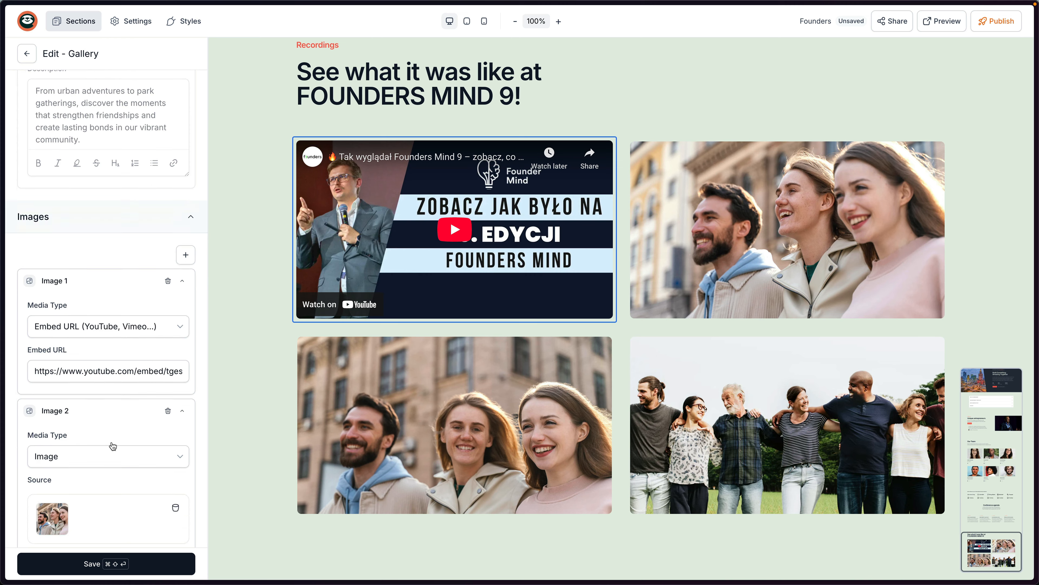
left_click(79, 337)
left_click(74, 399)
left_click(83, 454)
key("super+a")
type("https://www.youtube.com/embed/tgesCaqOZL8")
Switch Image 3 to Embed URL with youtube.com/embed/tgesCaqOZL8.
left_click(81, 495)
scroll(118, 466, "down", 4)
left_click(88, 371)
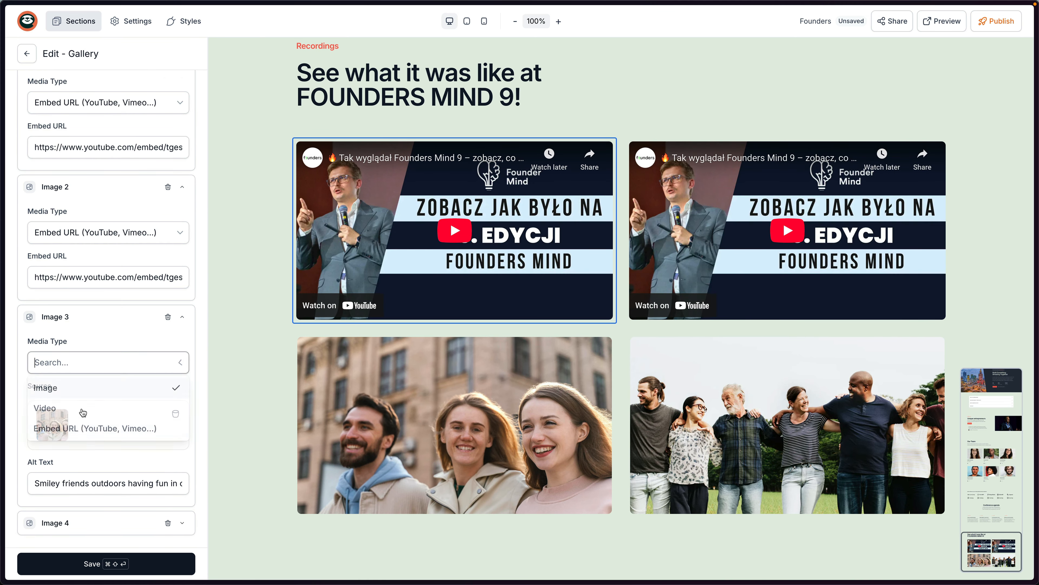
left_click(81, 426)
left_click(81, 490)
key("super+a")
key("super+v")
Switch Image 4 to Embed URL with the same recap link and save the gallery.
left_click(99, 522)
scroll(121, 469, "down", 4)
left_click(94, 398)
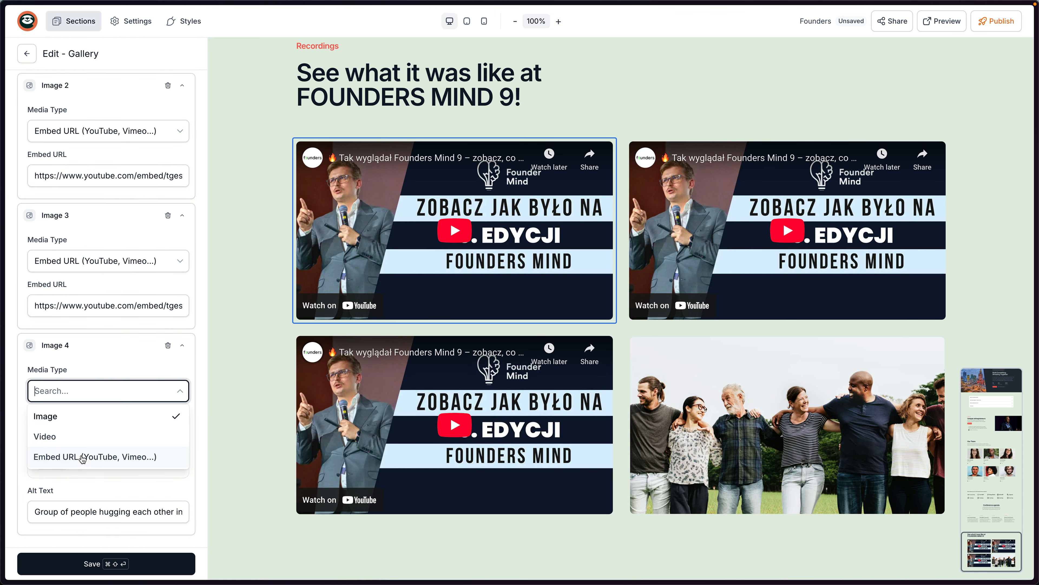
left_click(86, 455)
left_click(119, 509)
key("super+a")
type("https://www.youtube.com/embed/tgesCaqOZL8")
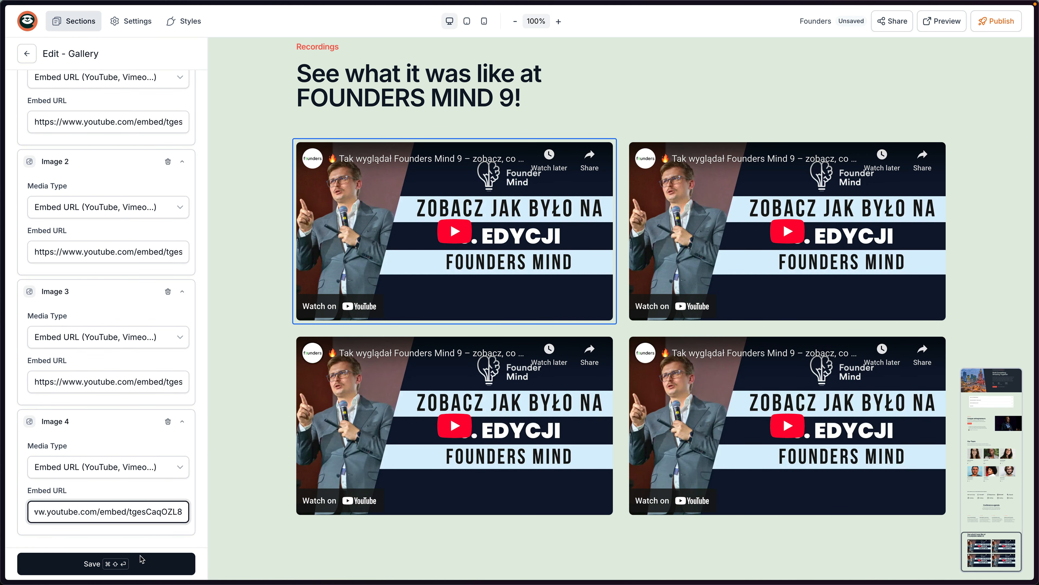
left_click(141, 563)
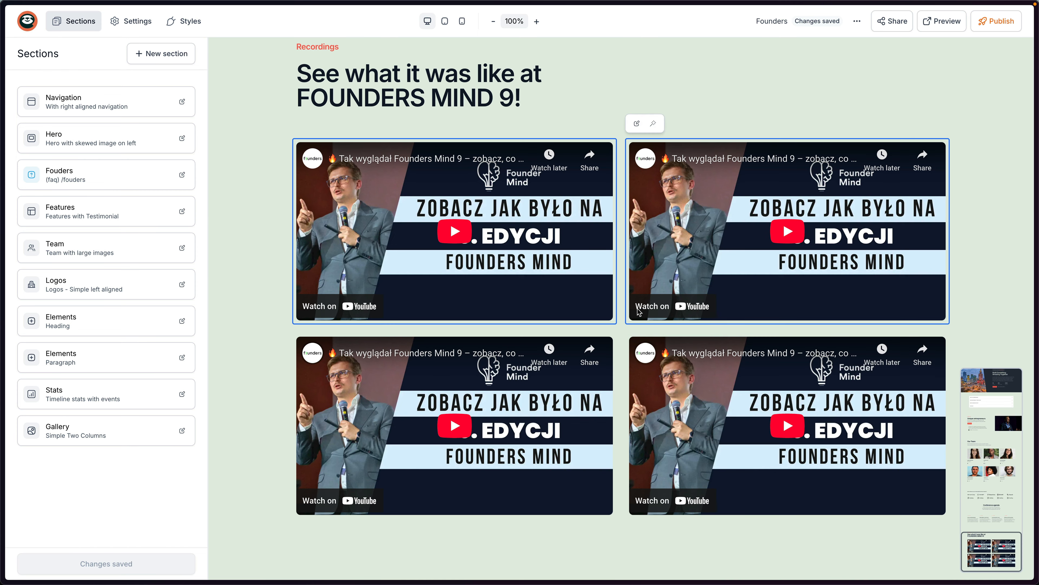
Style the gallery section with a #101828 background and #e3ede3 text, then save.
scroll(492, 205, "up", 2)
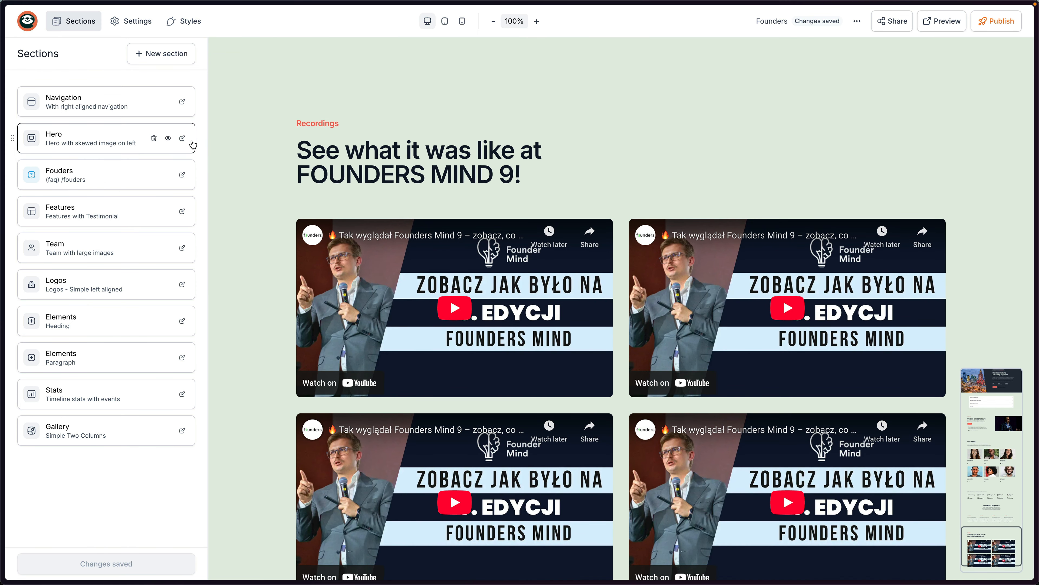
left_click(117, 429)
left_click(139, 102)
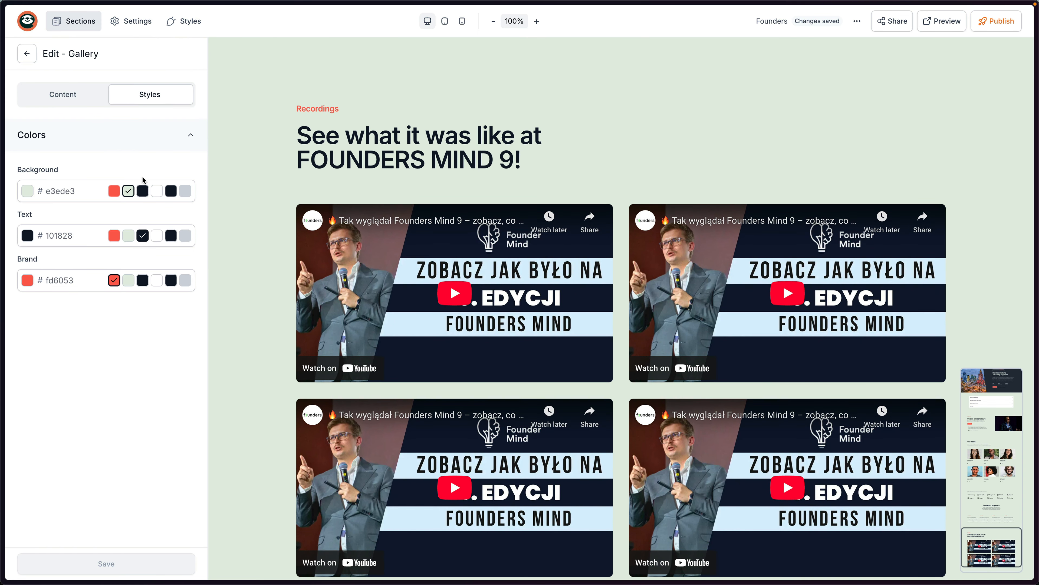
left_click(142, 190)
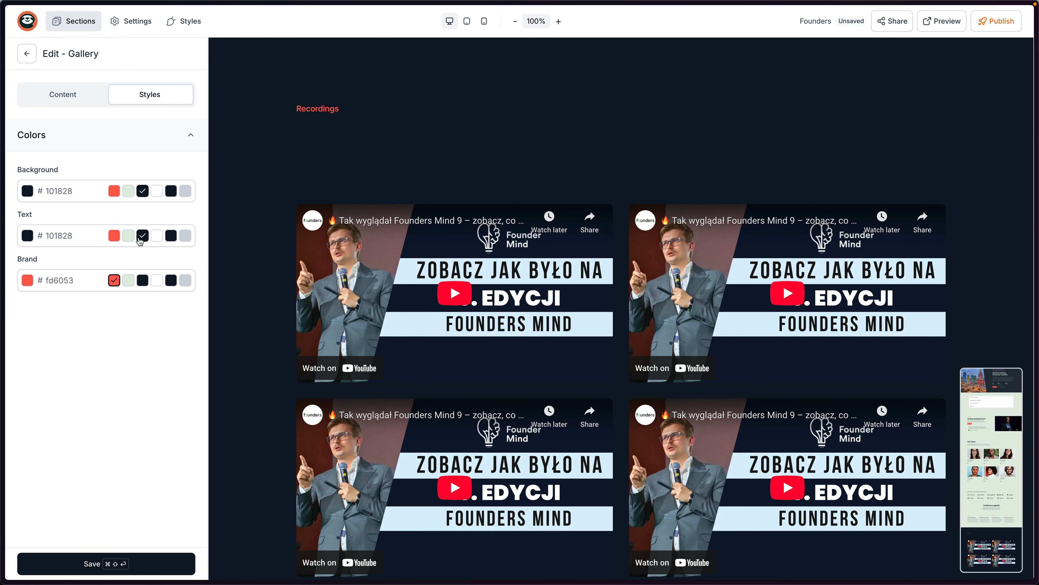
left_click(128, 235)
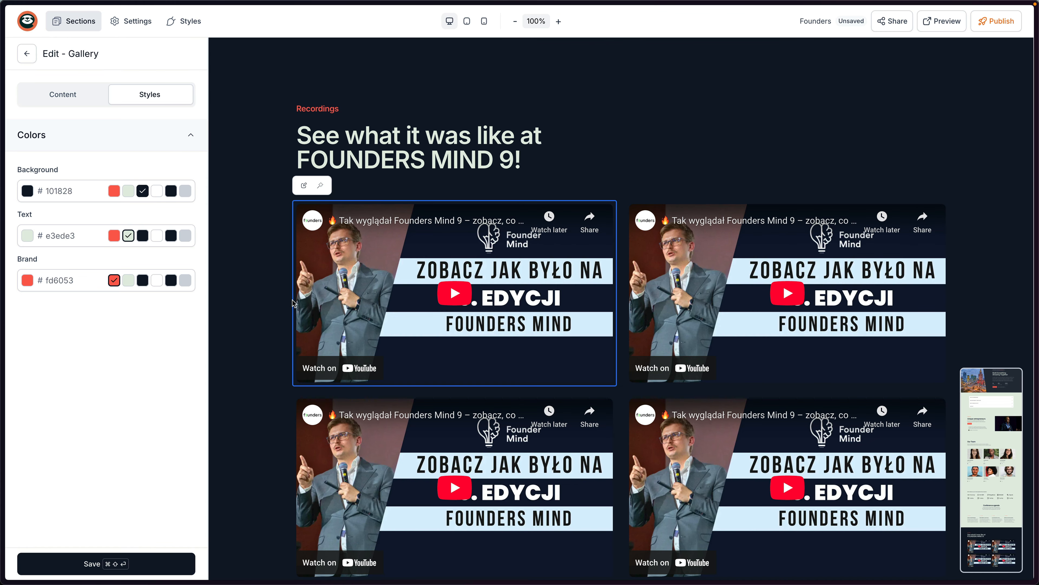
left_click(126, 565)
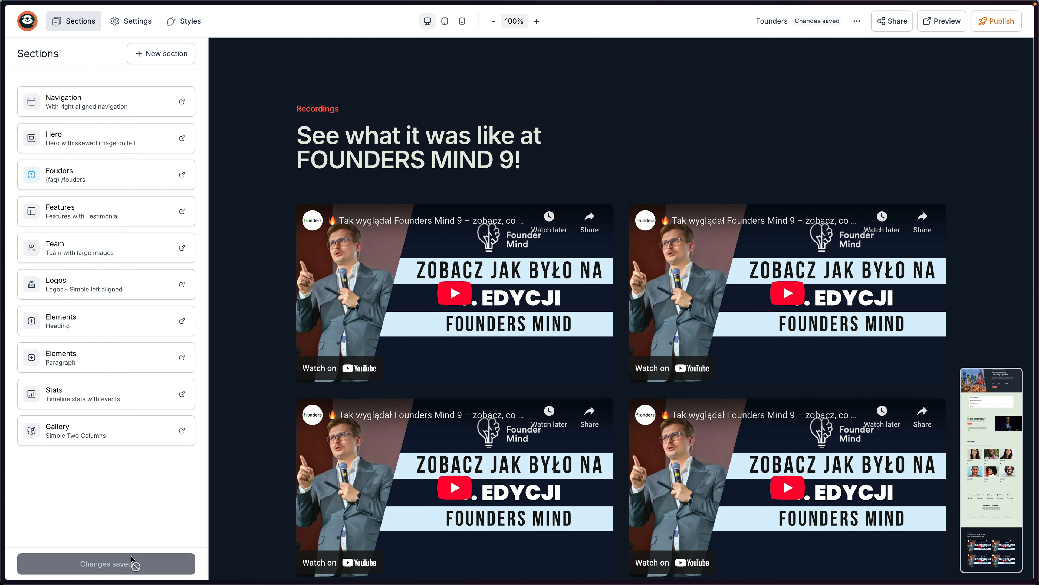
scroll(536, 375, "down", 2)
key("super+Tab")
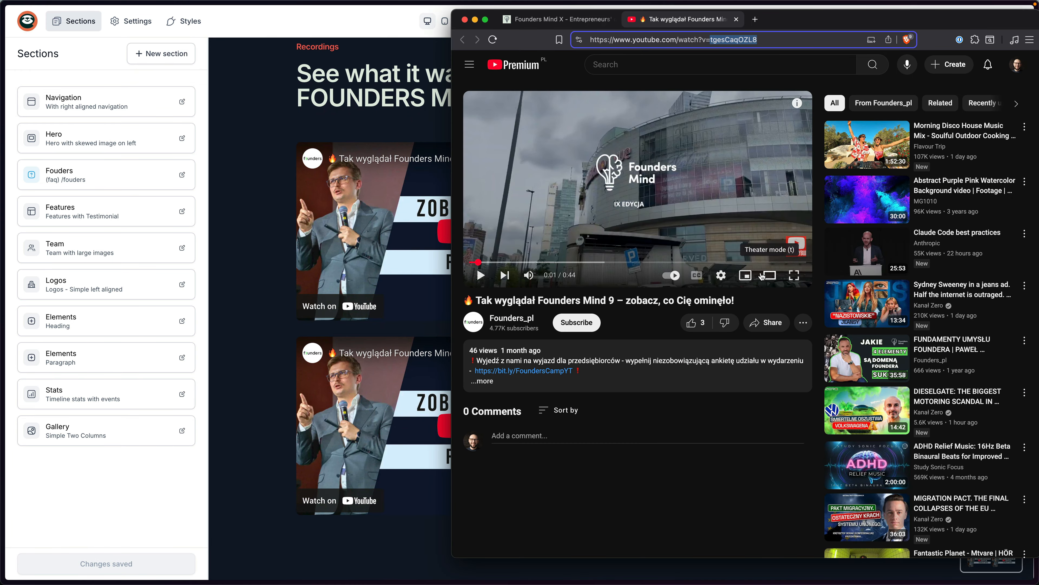
key("super+w")
scroll(715, 226, "down", 15)
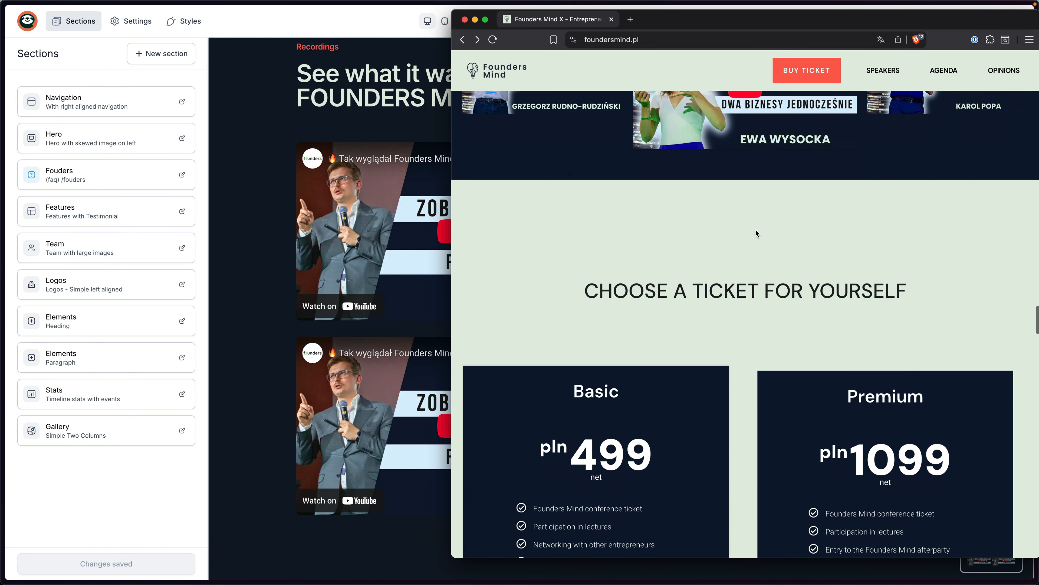
scroll(681, 223, "down", 2)
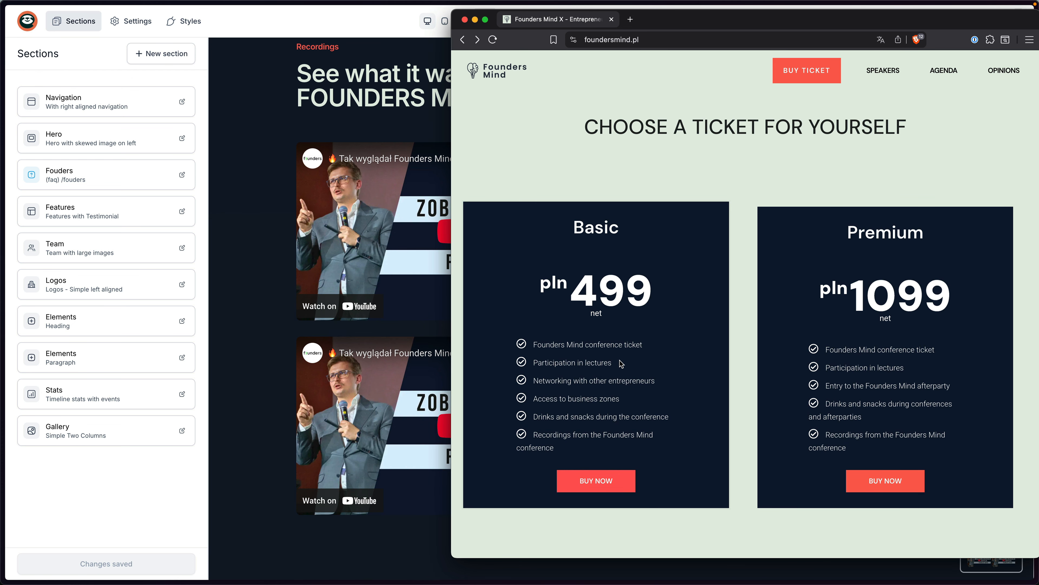
mouse_move(314, 188)
left_click(251, 160)
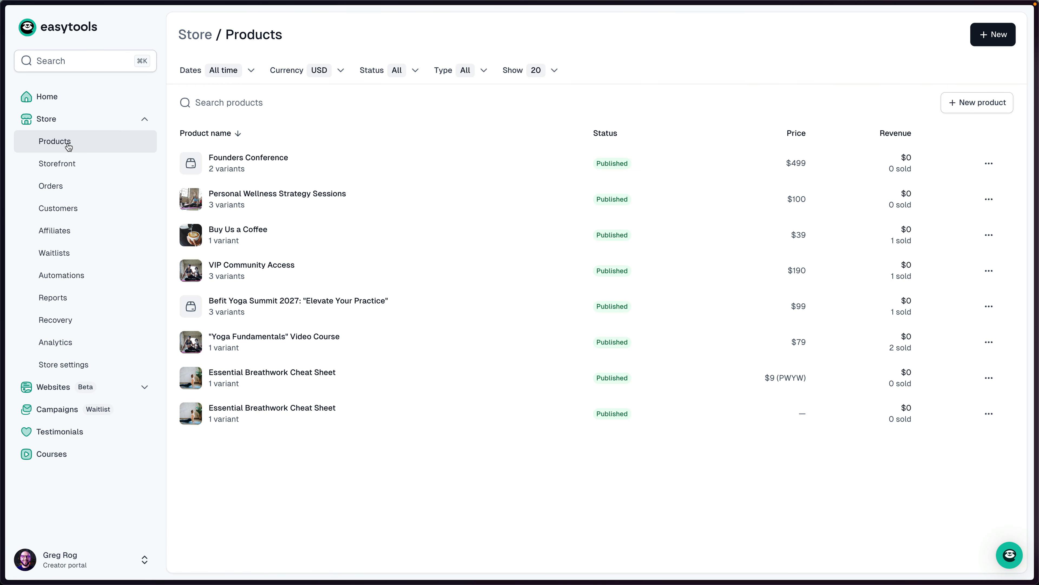
Review the Founders Conference product's Premium $1,099 and Basic $499 variants, then return to Products.
left_click(249, 162)
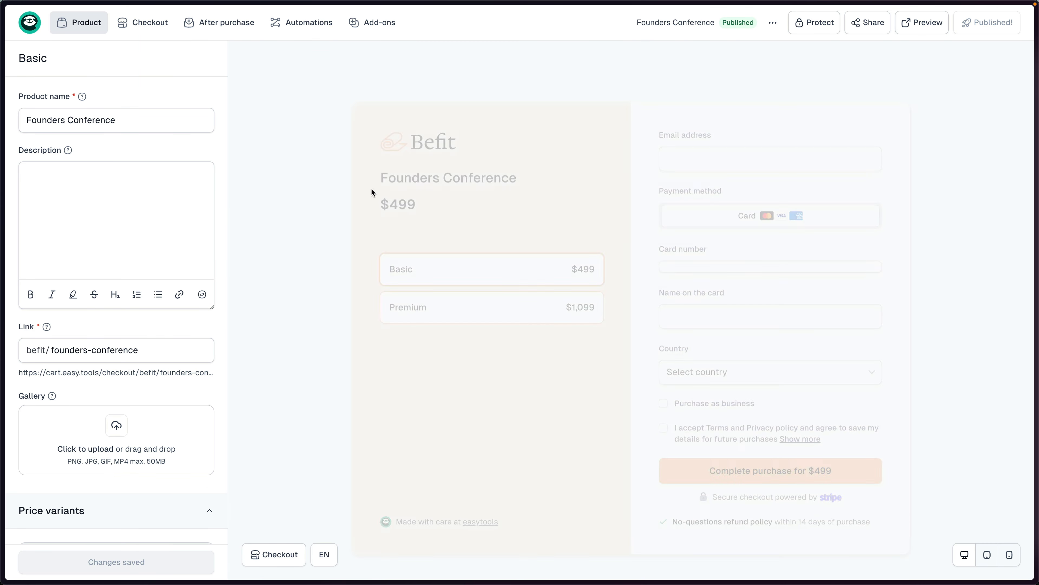
left_click(524, 285)
left_click(594, 252)
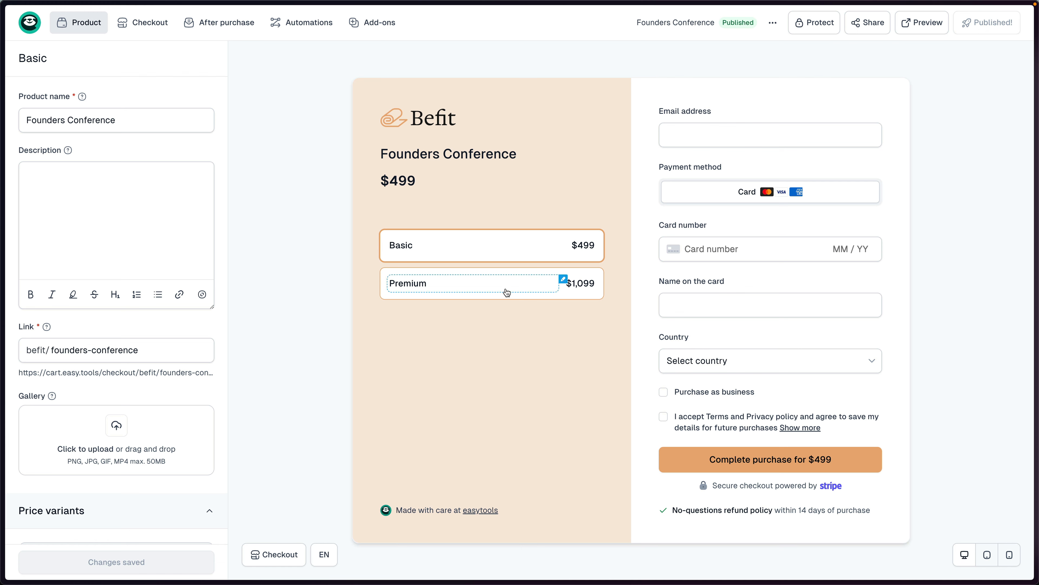
left_click(212, 120)
key("ctrl+Tab")
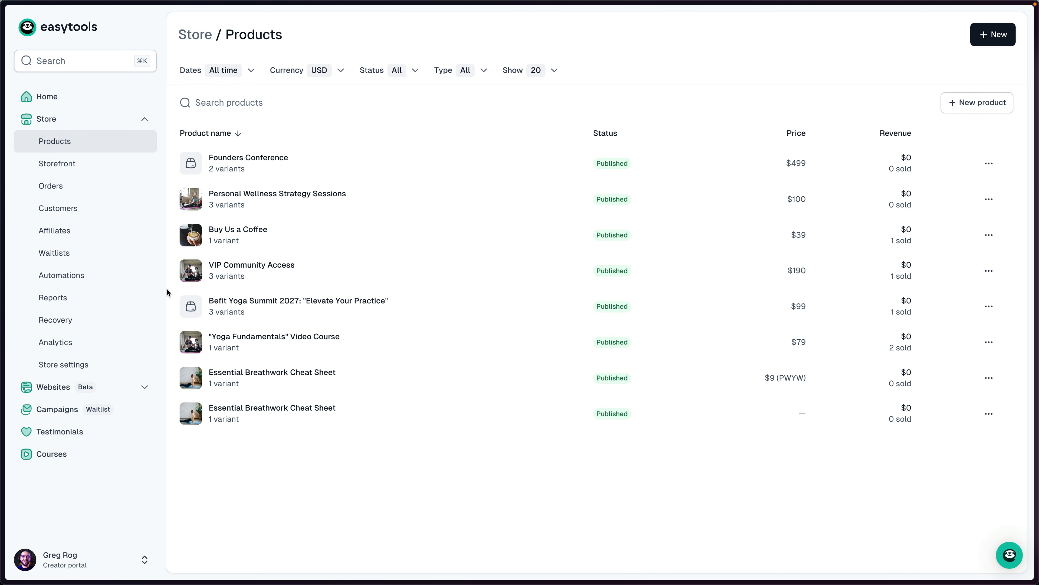
Start a new pricing section from Websites > Pricing sections.
left_click(144, 387)
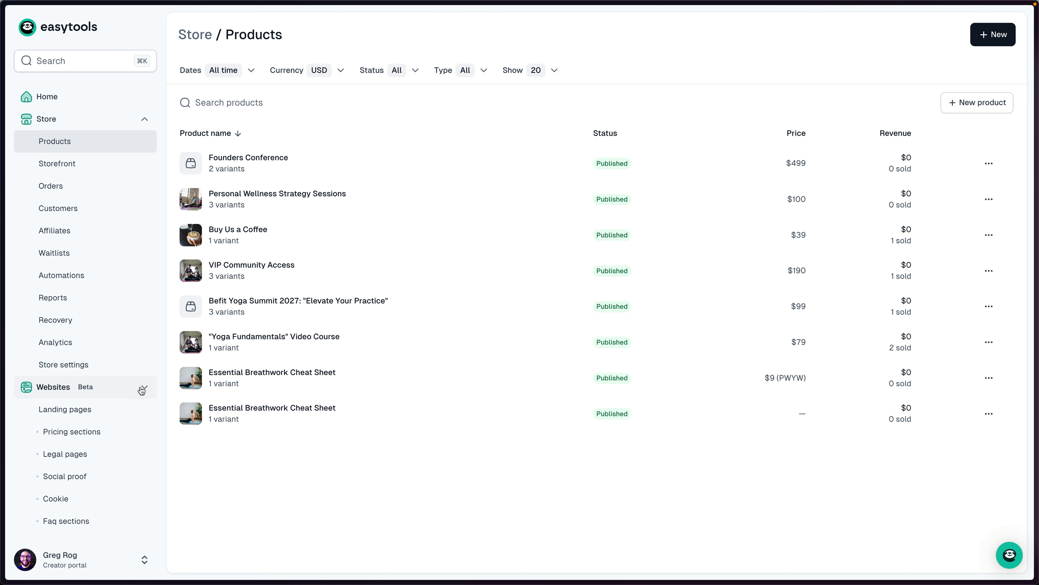
left_click(83, 436)
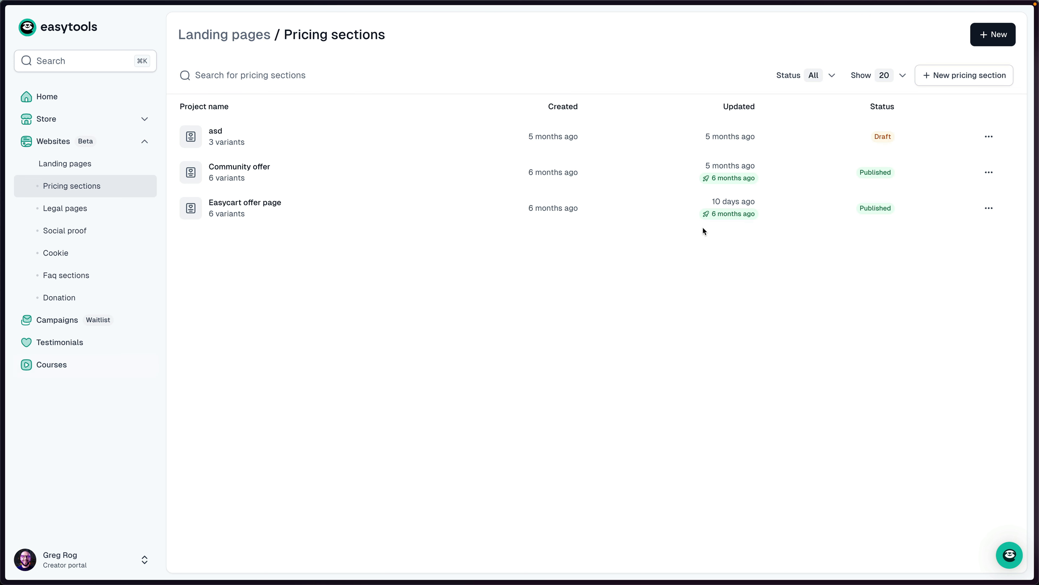
left_click(957, 80)
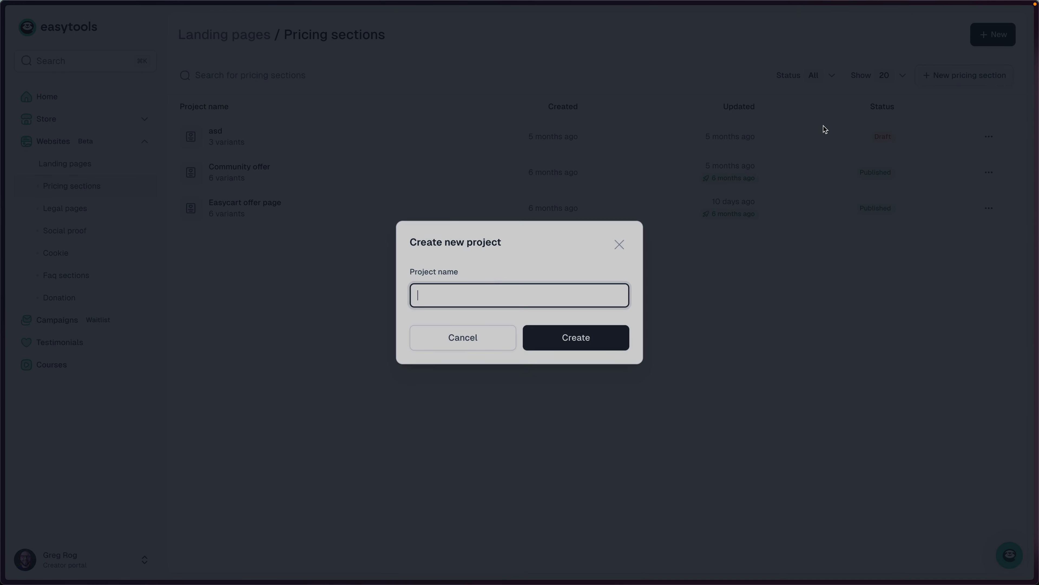
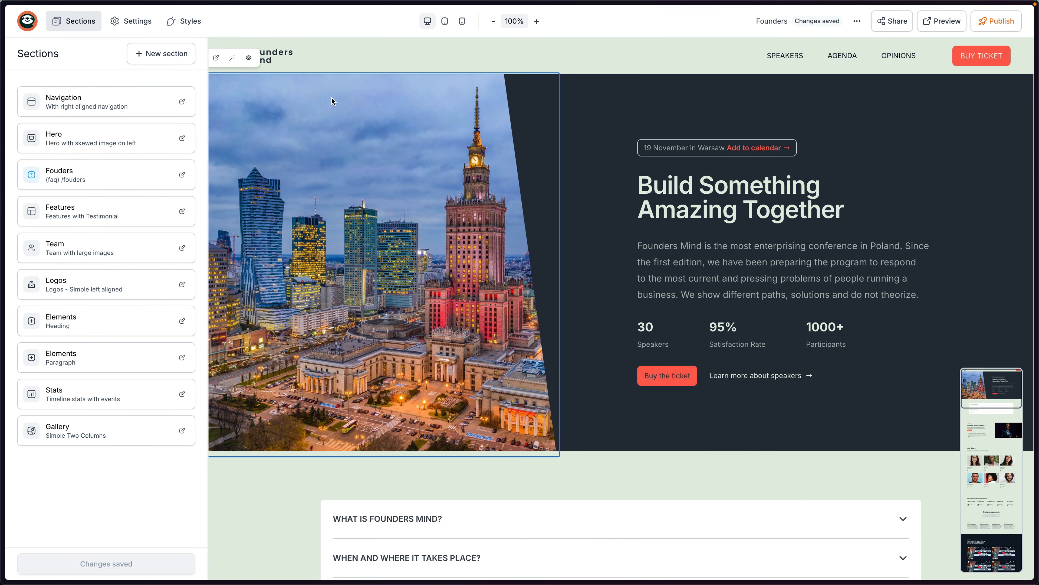
Drag the Founders offer card onto the page to add Basic 499 USD and Premium 1099 USD ticket cards.
left_click(160, 59)
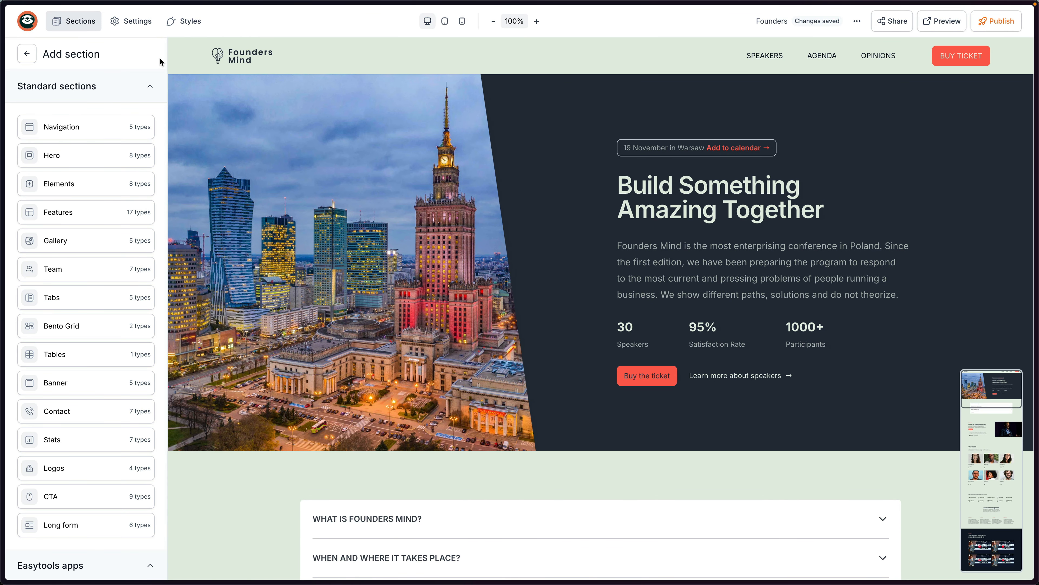
mouse_move(118, 128)
scroll(118, 127, "down", 5)
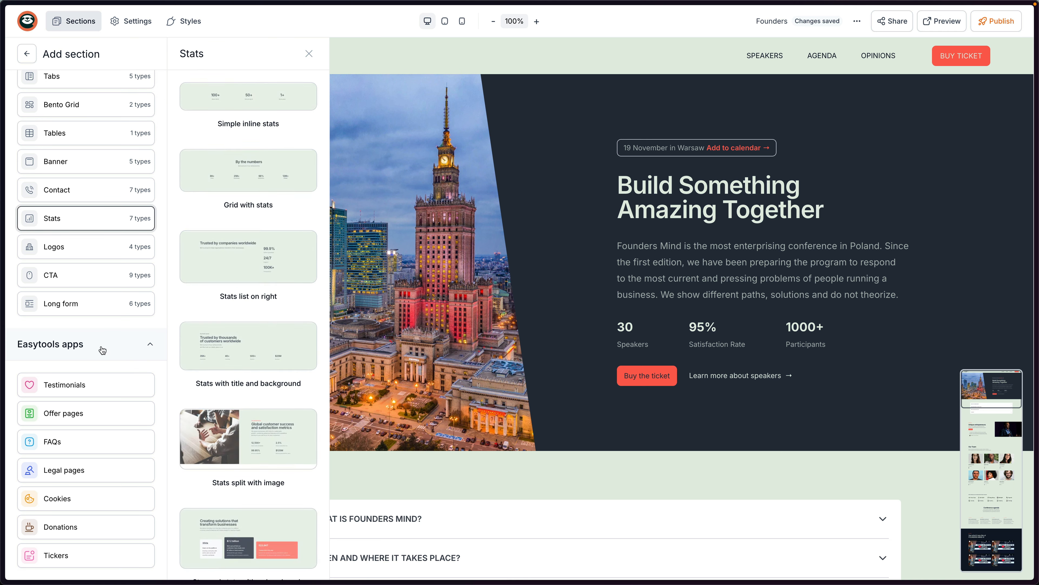
mouse_move(115, 411)
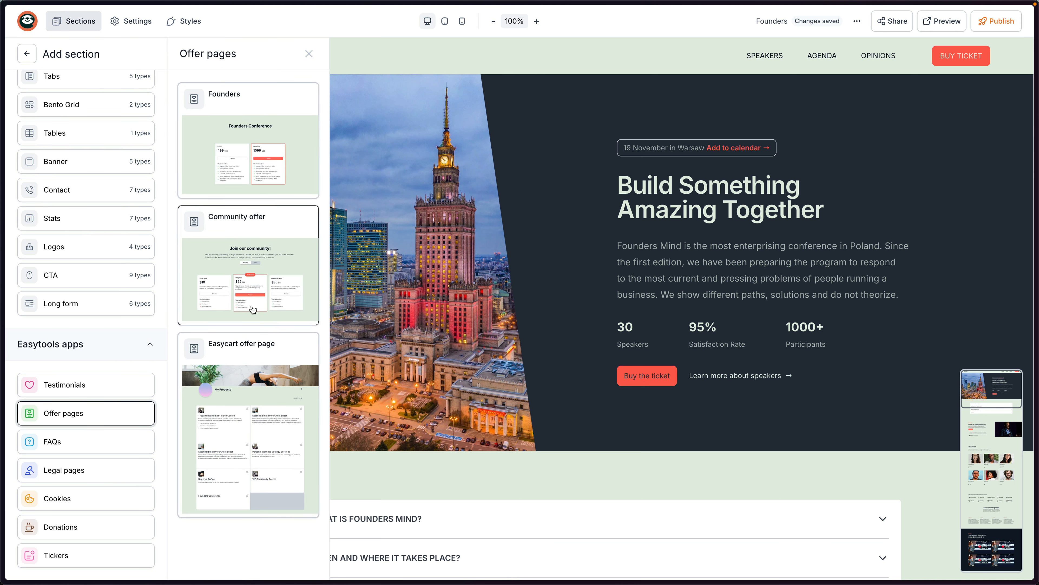
left_click_drag(249, 150, 597, 553)
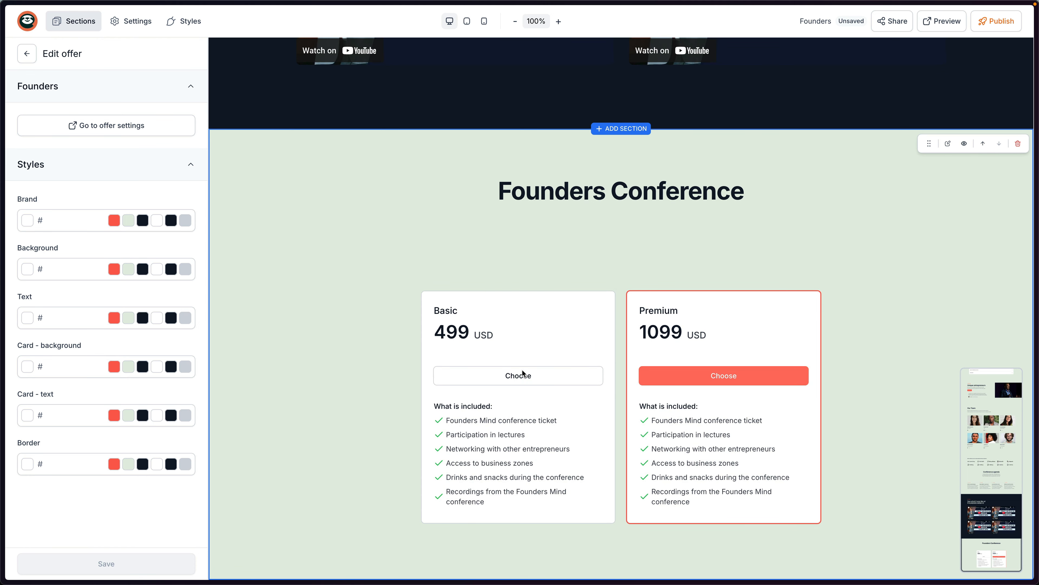
Publish the page and check the Founders Conference heading and Basic card in preview.
left_click(996, 21)
left_click(938, 27)
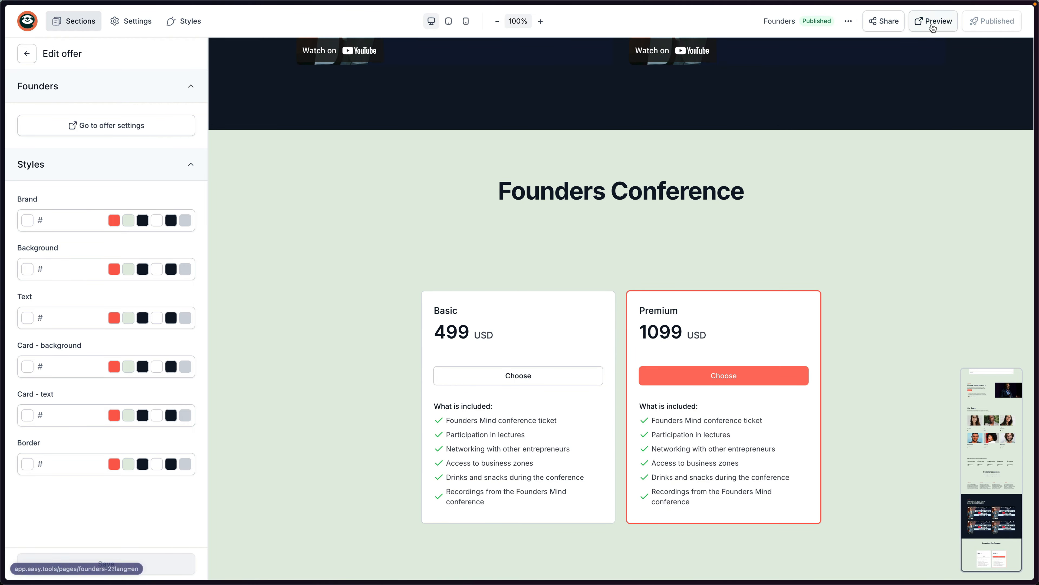
scroll(621, 291, "down", 10)
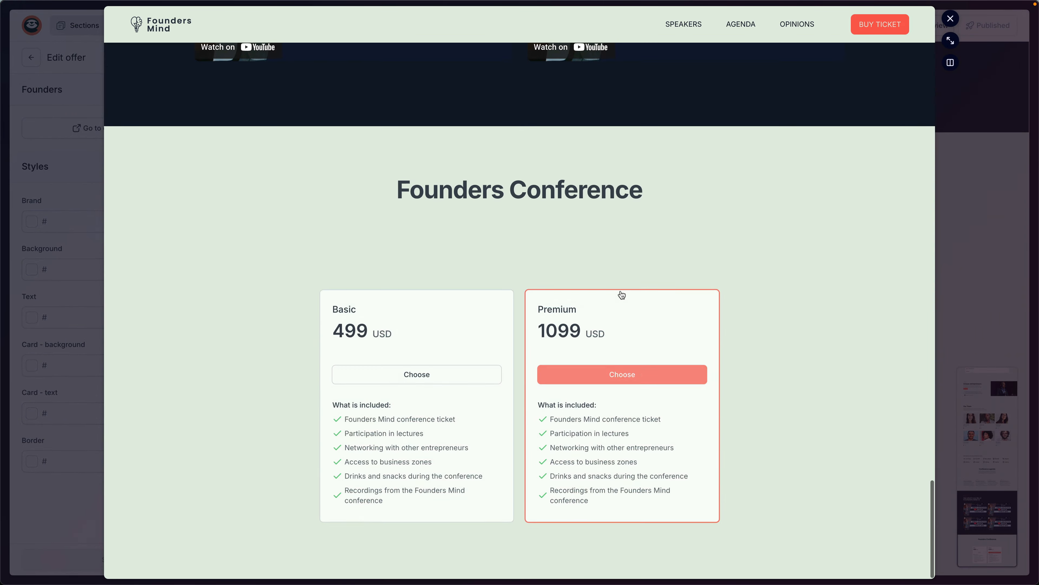
left_click_drag(443, 196, 614, 256)
left_click(515, 224)
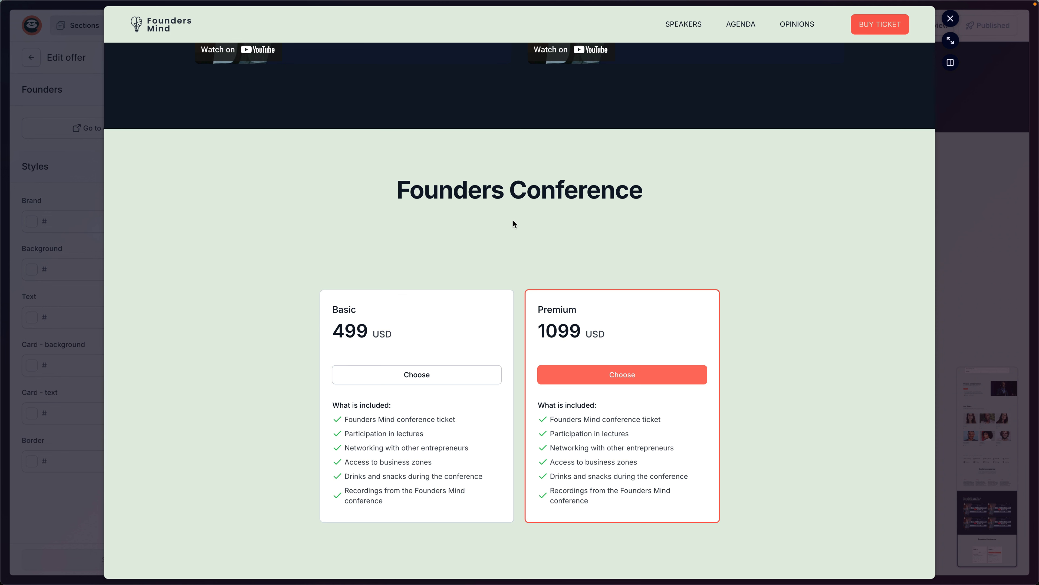
left_click_drag(519, 230, 487, 186)
left_click(471, 250)
Try the Premium ticket's purchase link, close the preview and switch to the foundersmind.pl browser.
left_click(626, 377)
left_click(950, 18)
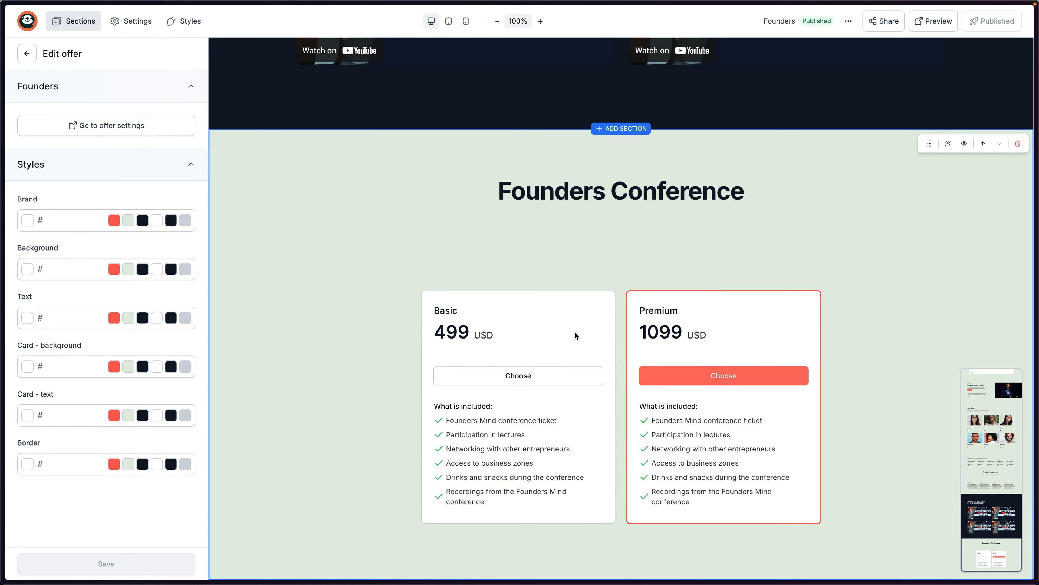
key("super+Tab")
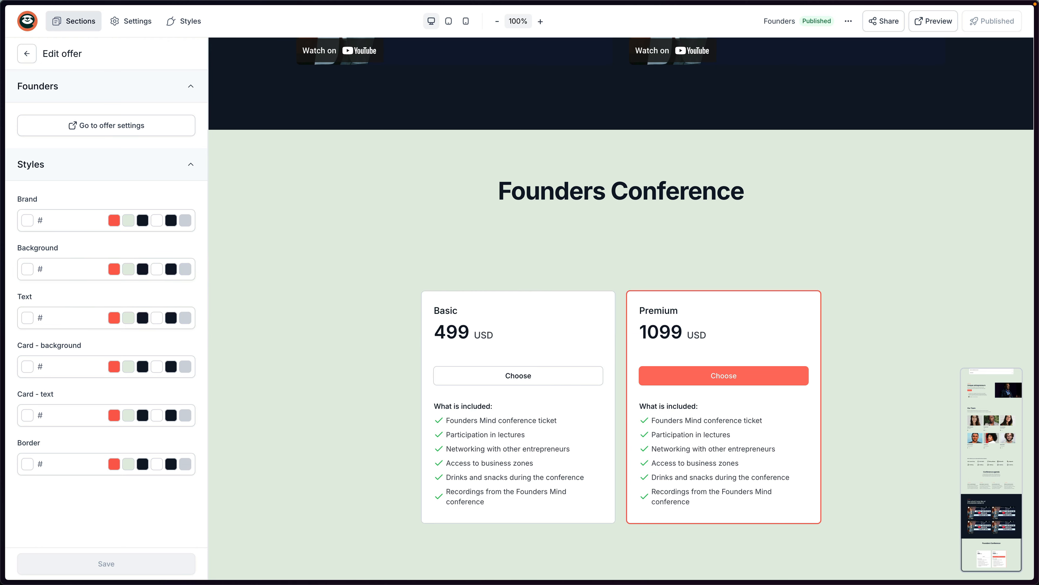
key("super+Tab")
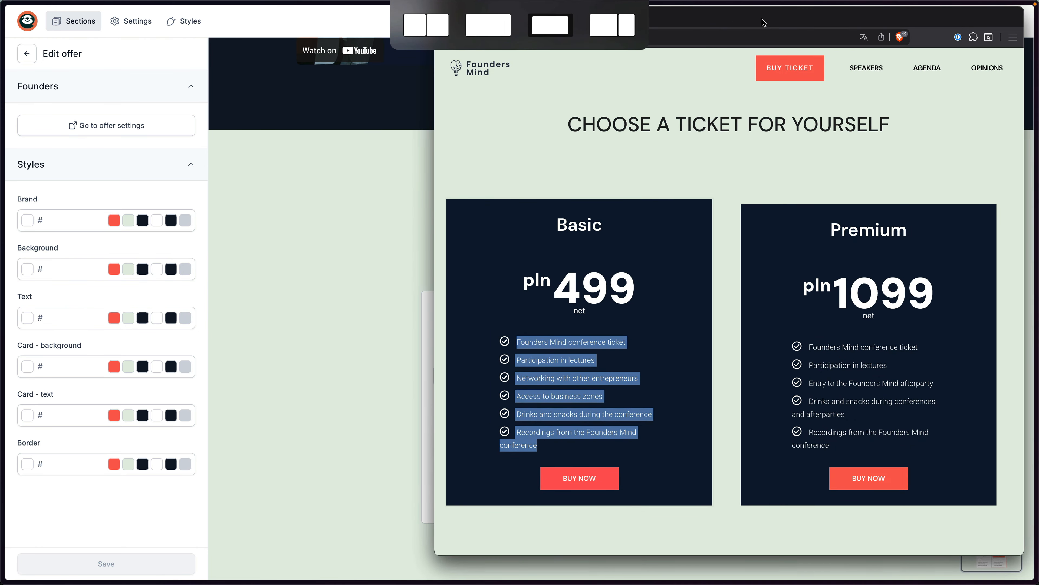
Scroll through the foundersmind.pl testimonials and LinkedIn posts, then return to the page editor.
scroll(788, 262, "down", 6)
scroll(787, 263, "down", 10)
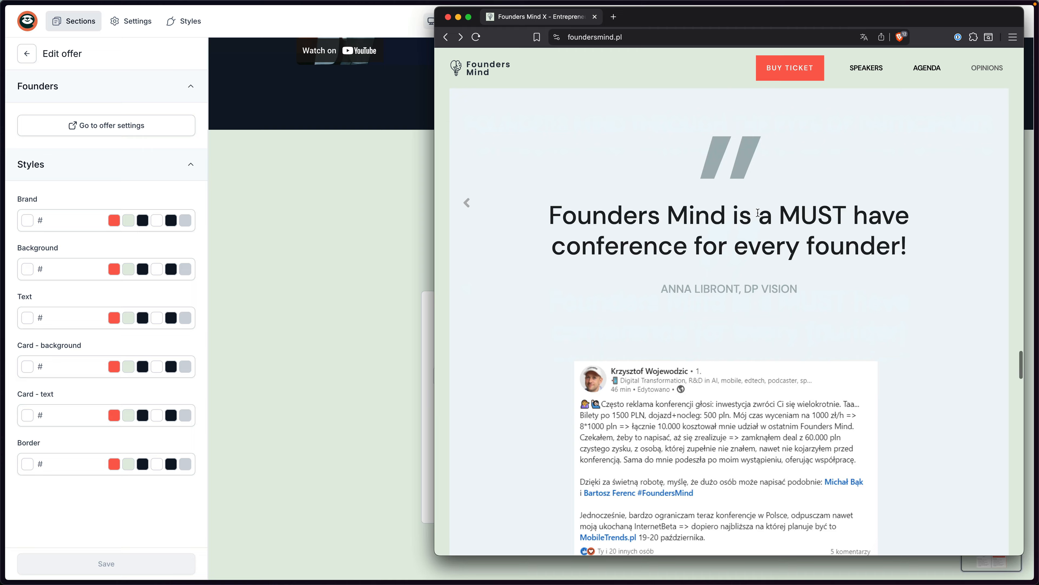
scroll(769, 221, "down", 10)
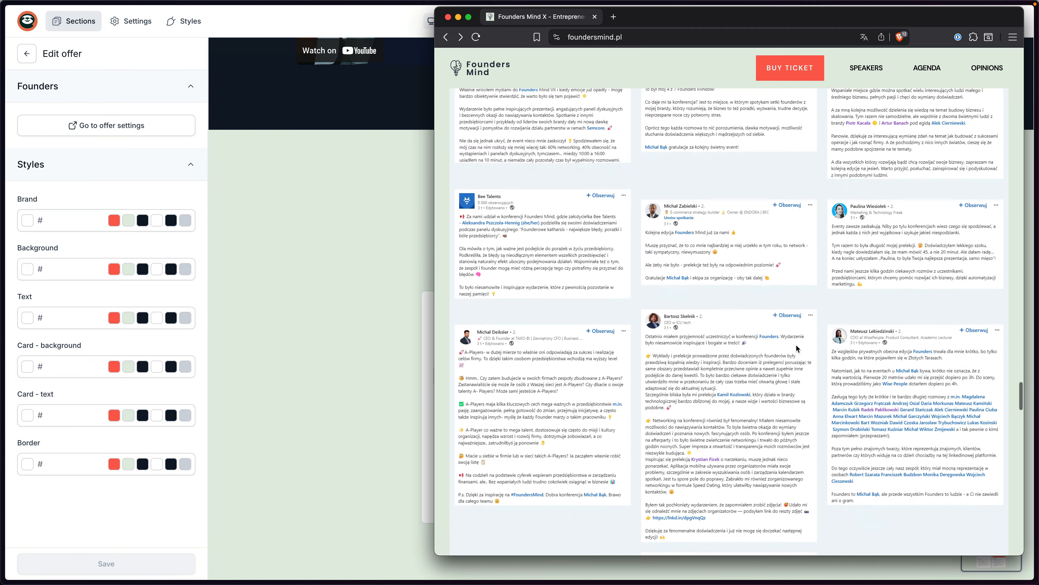
scroll(782, 326, "down", 10)
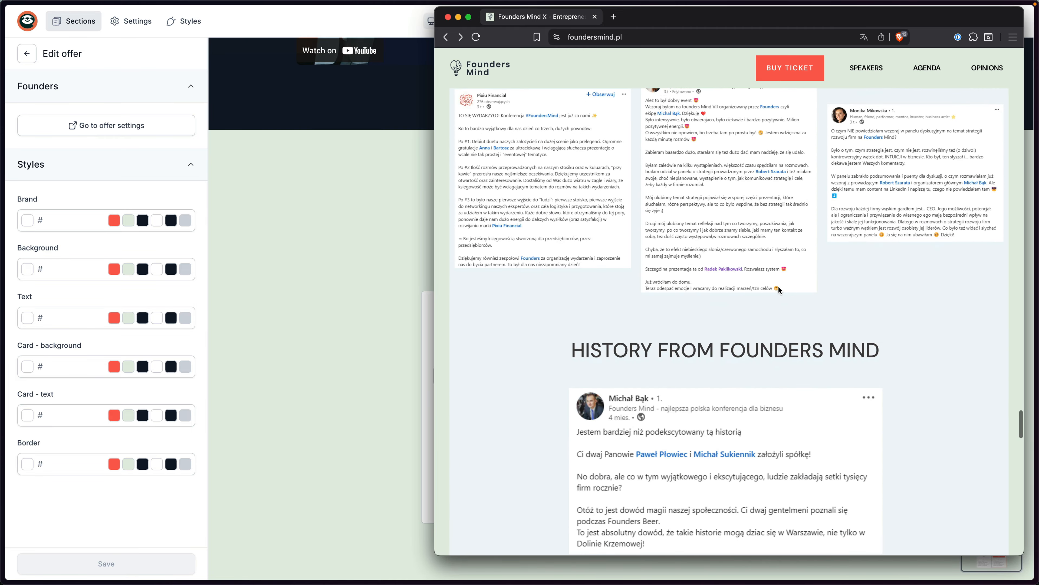
scroll(781, 287, "up", 10)
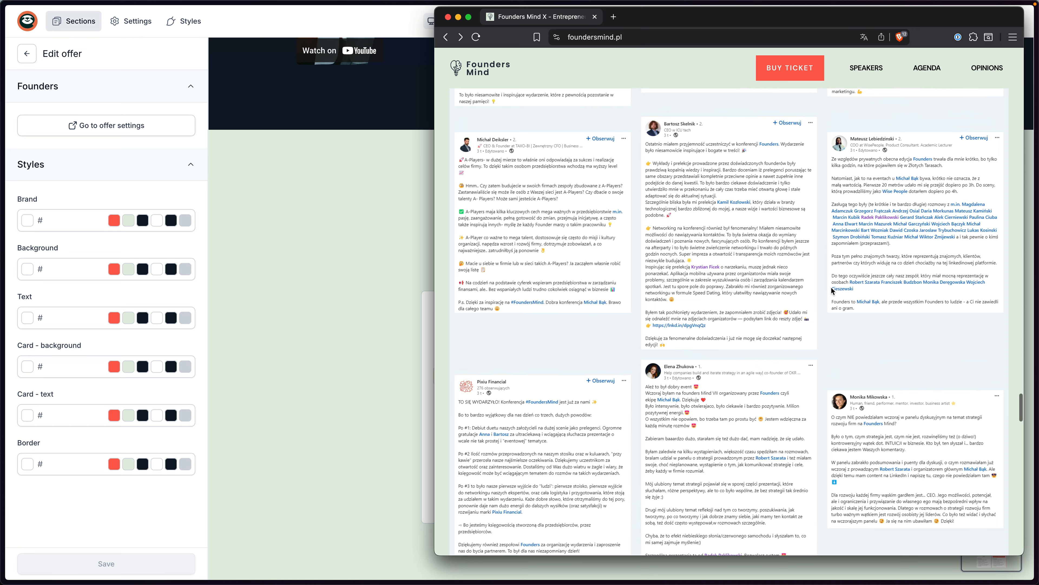
left_click(263, 180)
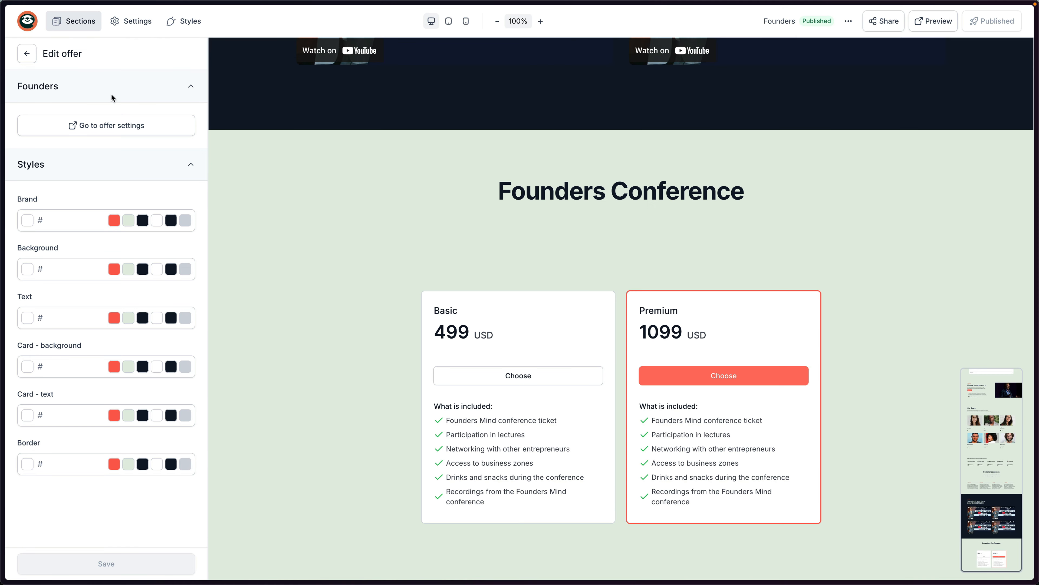
Add the Befit Wall testimonials section below the Founders Conference pricing.
left_click(23, 54)
left_click(141, 52)
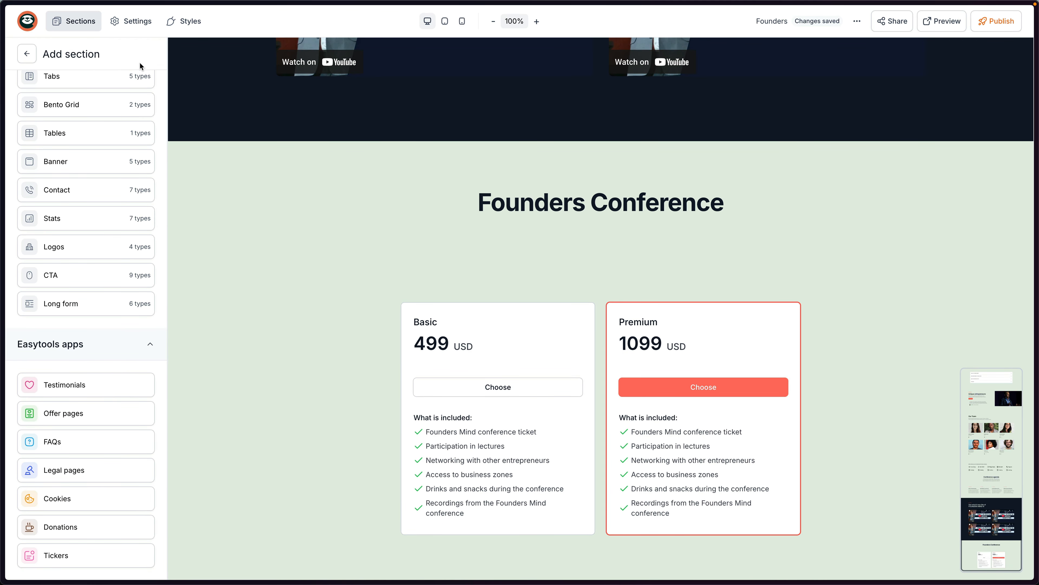
mouse_move(86, 400)
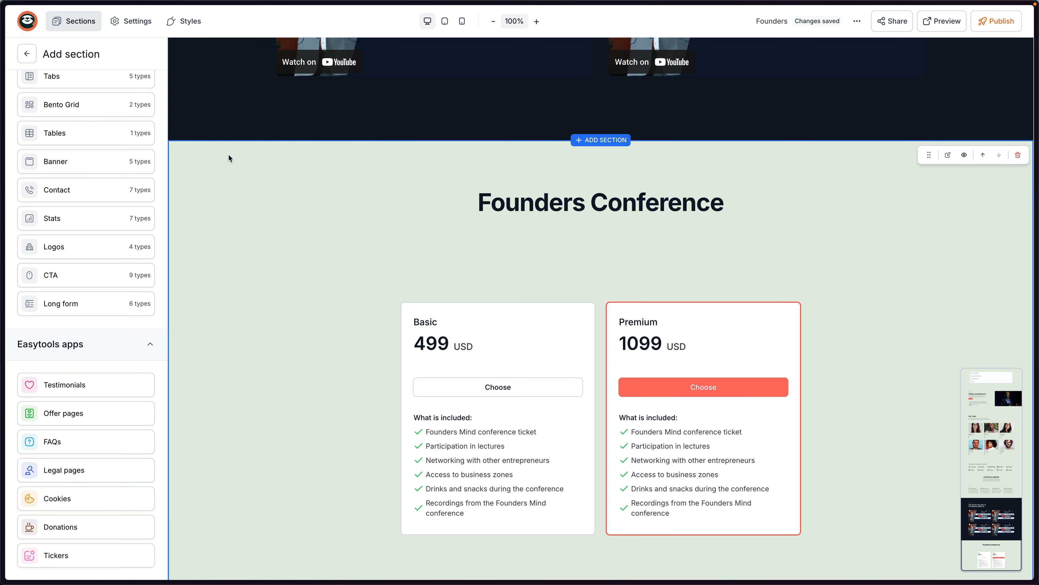
left_click_drag(228, 123, 610, 556)
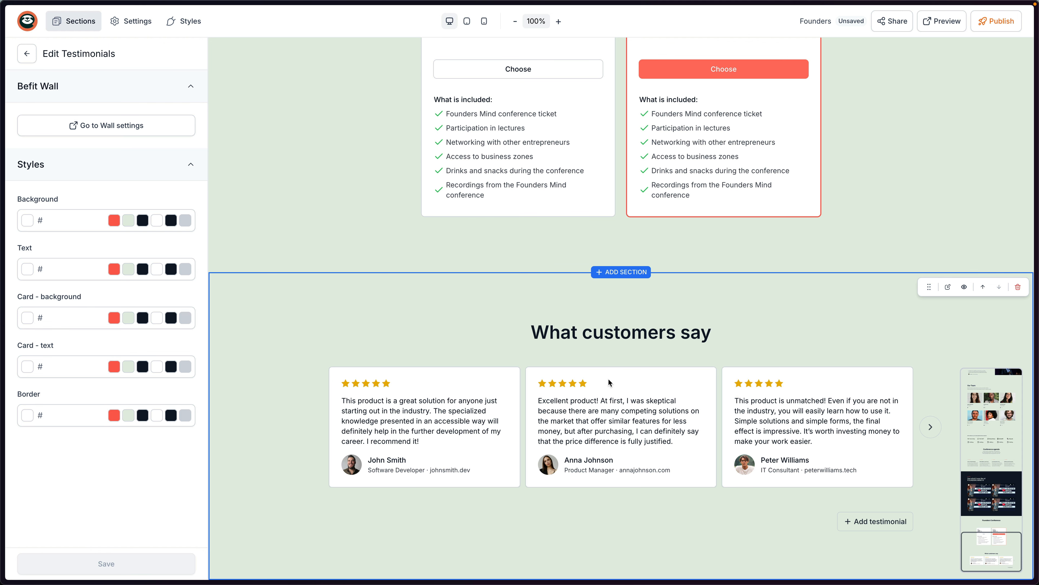
Publish, test the testimonial slider arrows in preview, then open the wall's own editor.
left_click(996, 20)
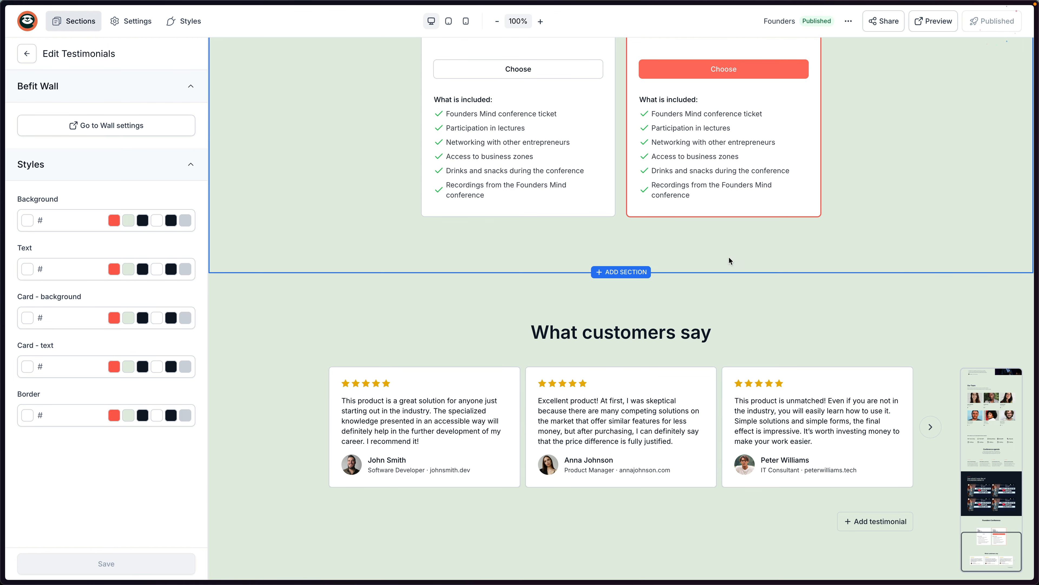
left_click(933, 21)
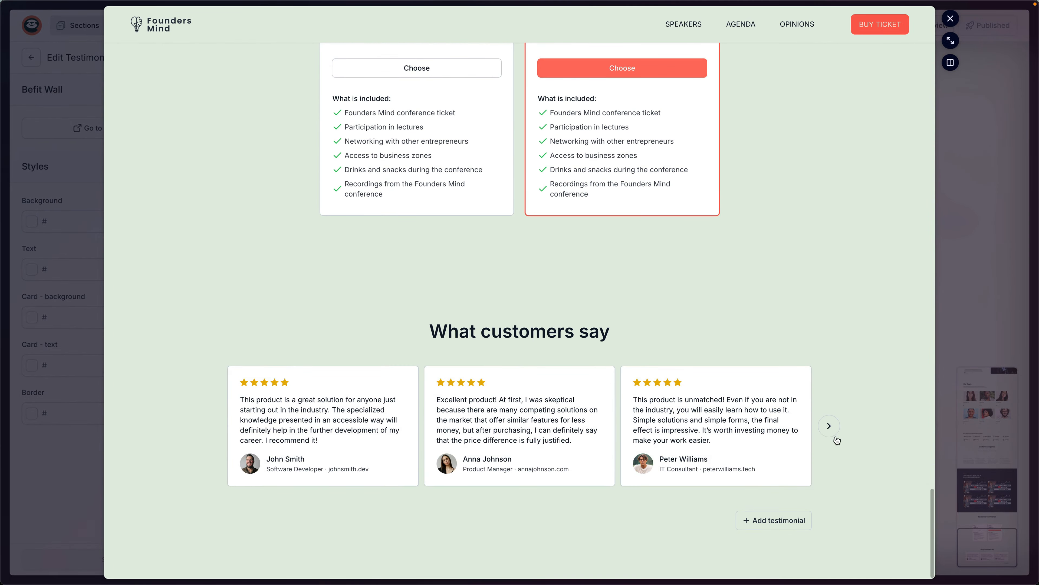
left_click(829, 431)
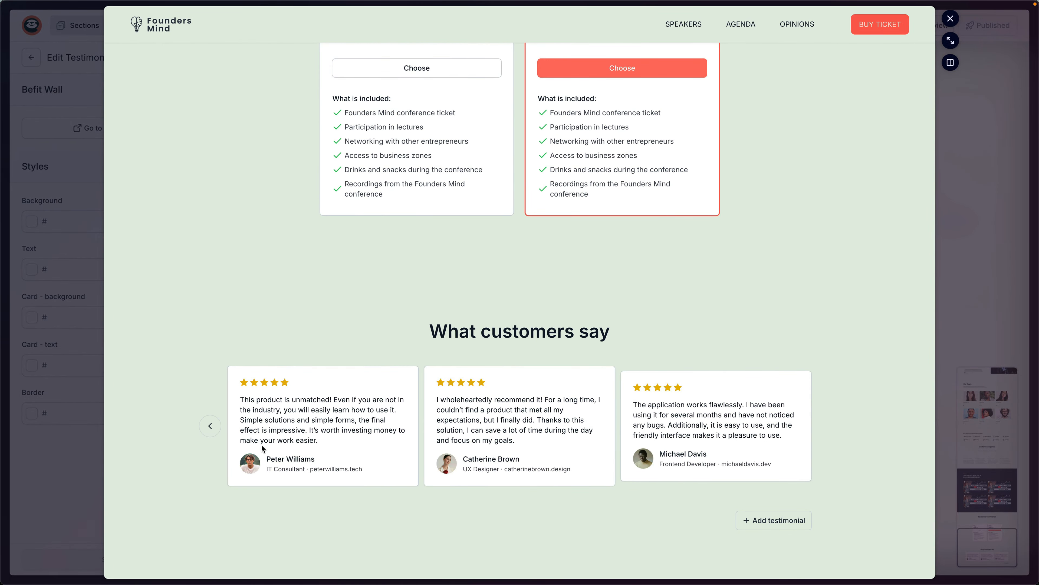
left_click(211, 428)
left_click(950, 19)
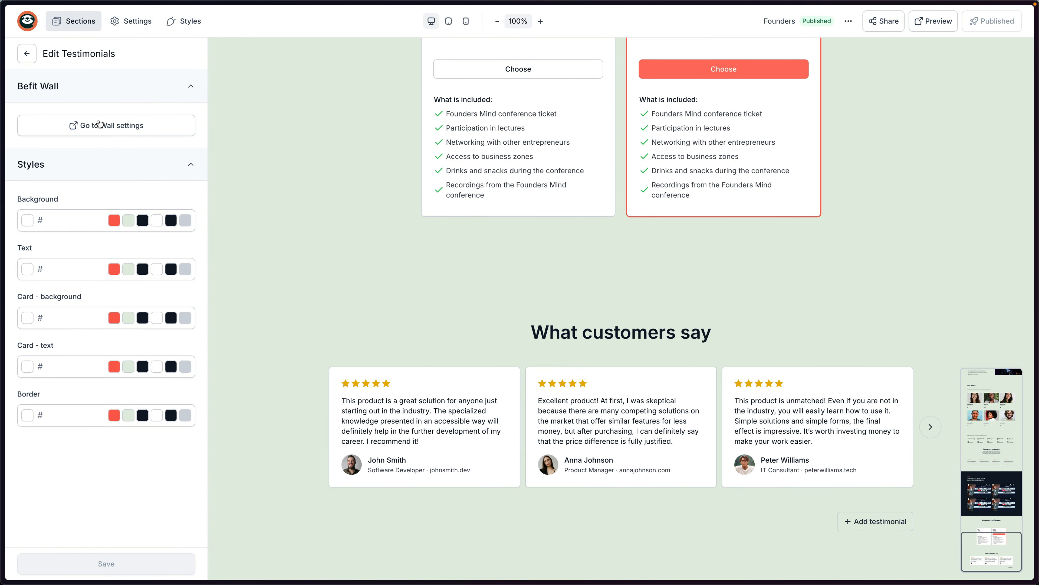
left_click(112, 127)
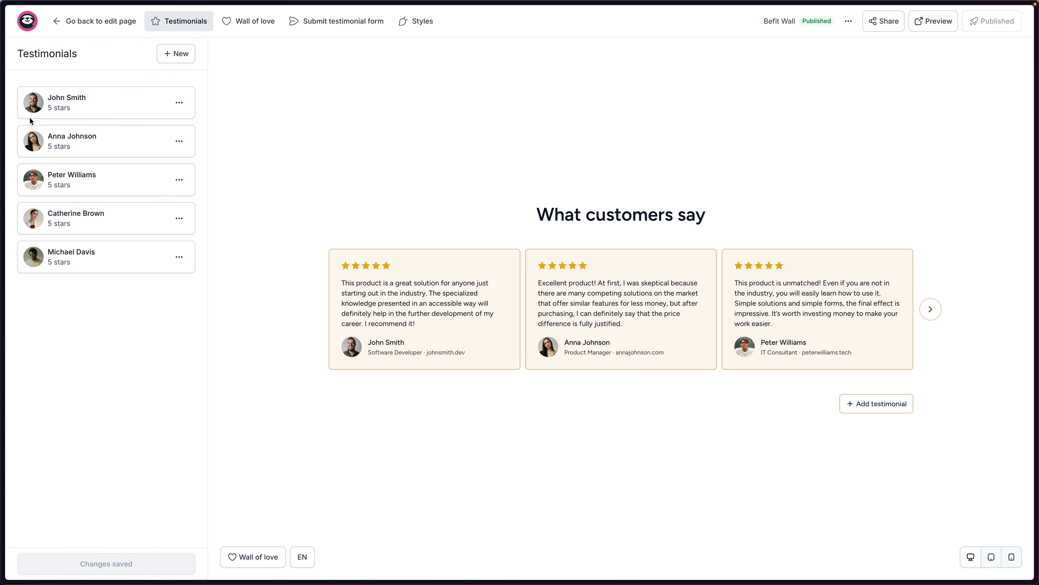
Move the second testimonial to the top of the wall and save the order.
left_click_drag(14, 139, 16, 103)
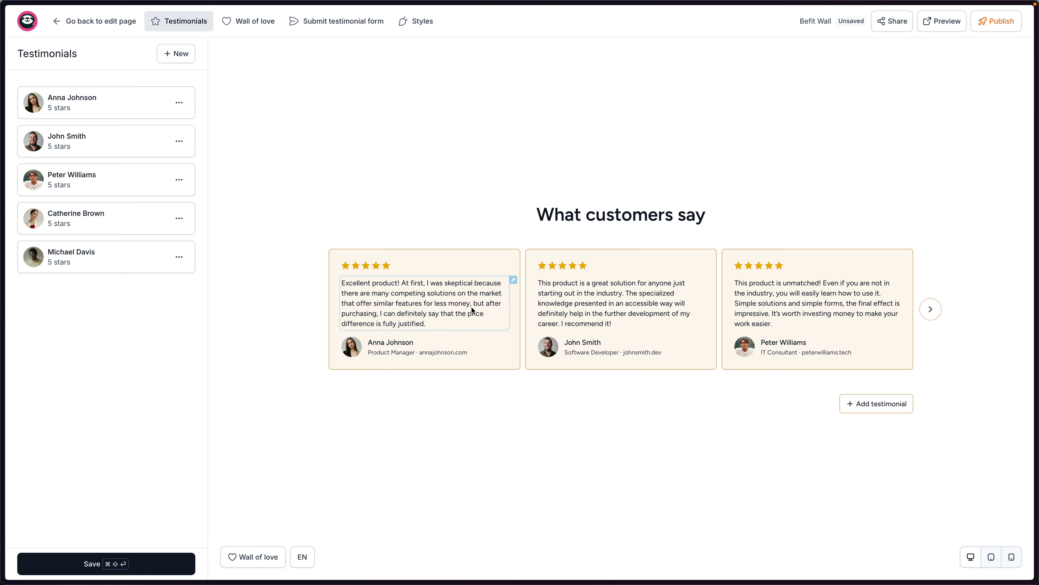
left_click(258, 24)
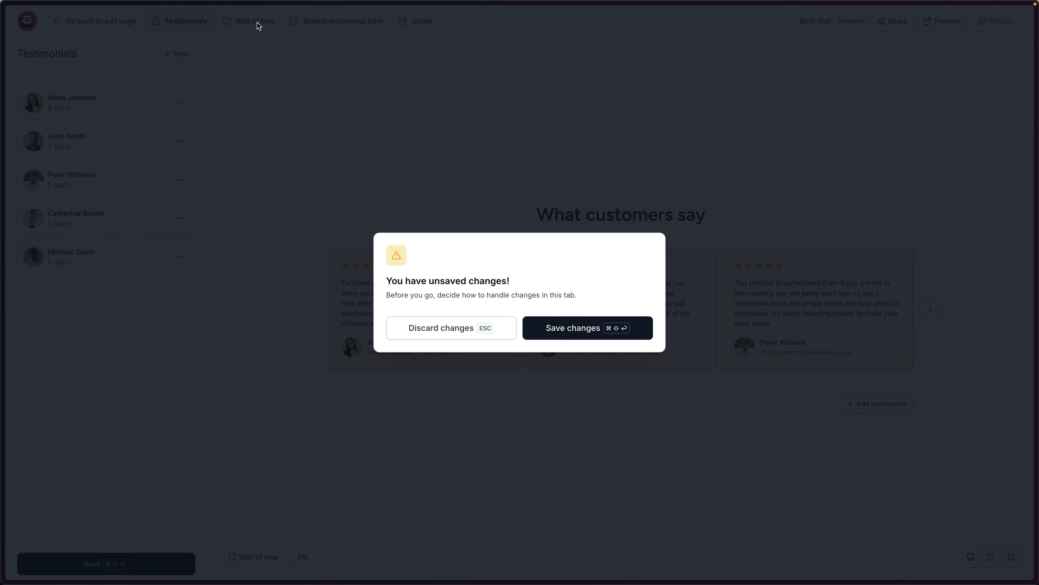
left_click(561, 326)
left_click(43, 260)
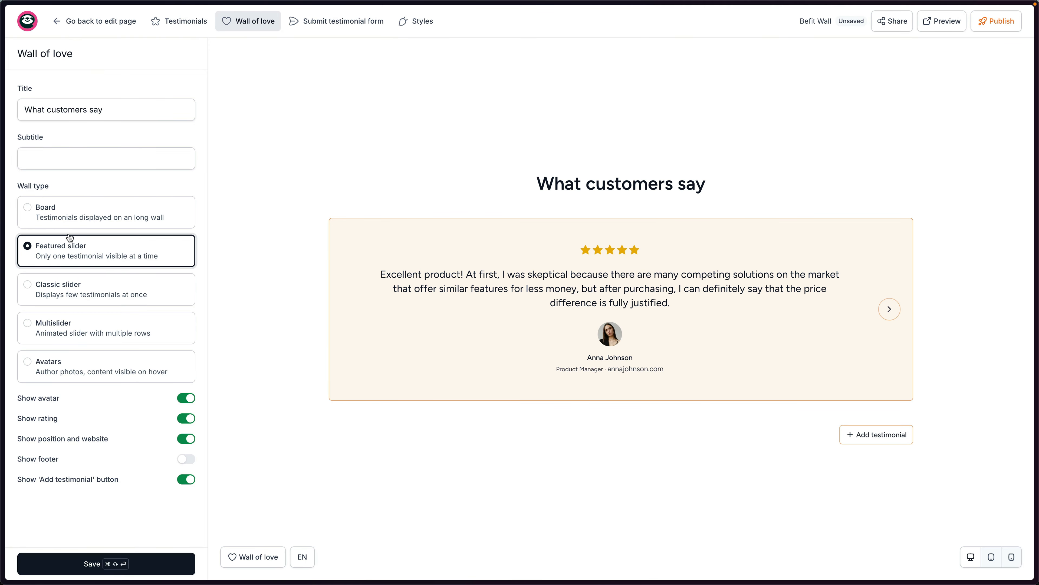
Compare the wall layouts, settle on Featured slider, and publish the wall.
left_click(81, 221)
left_click(102, 297)
left_click(113, 329)
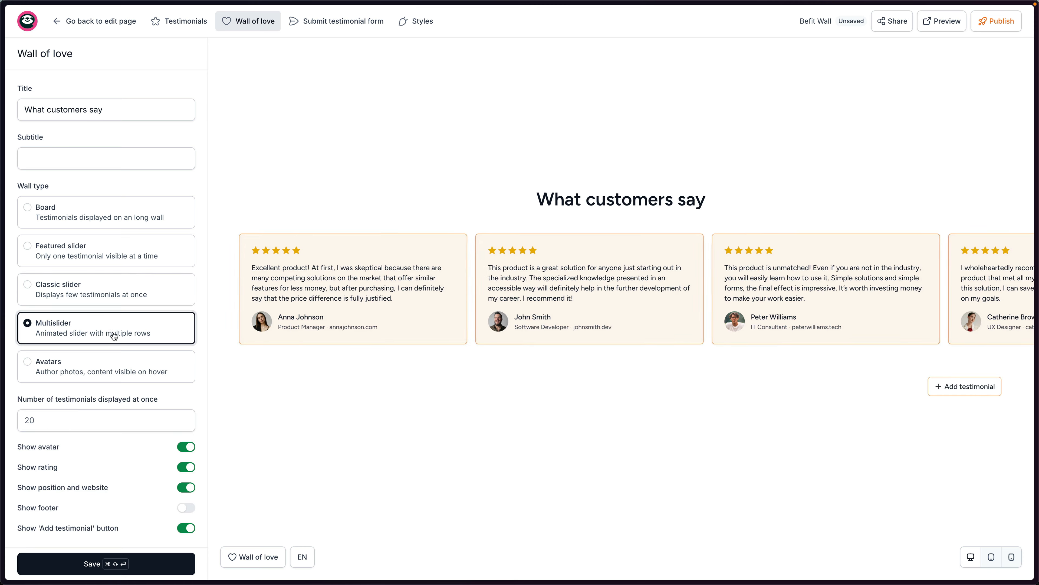
left_click(120, 366)
left_click(107, 257)
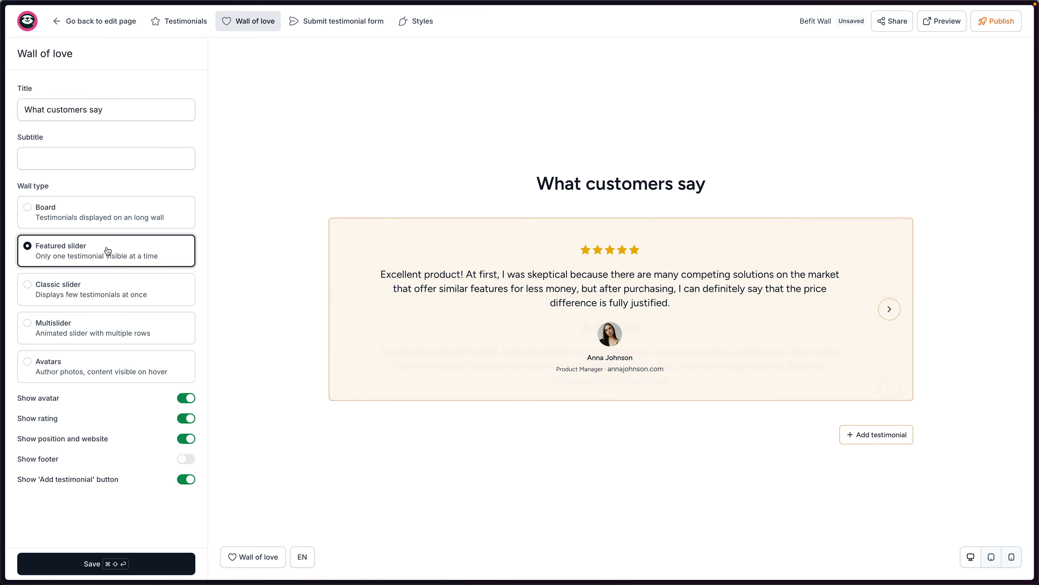
left_click(99, 225)
left_click(118, 255)
left_click(1003, 23)
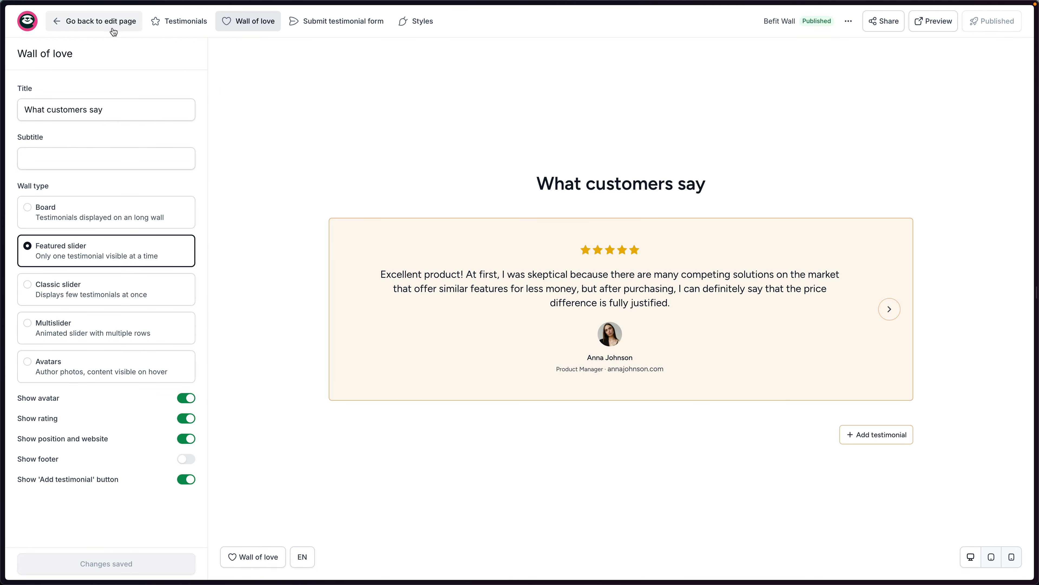
left_click(117, 28)
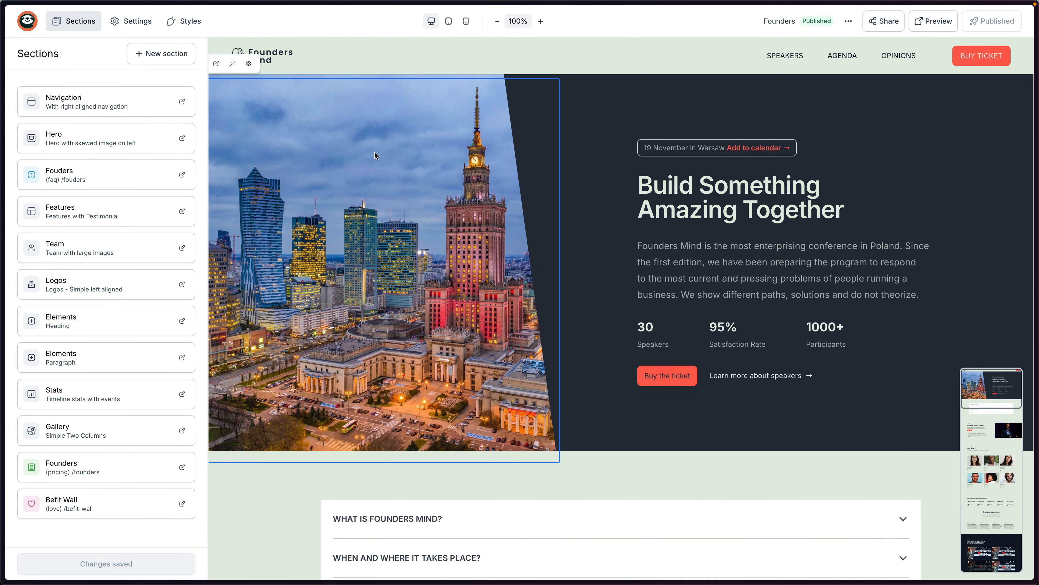
Preview the landing page and step the testimonial carousel forward and back.
left_click(934, 21)
scroll(594, 293, "down", 15)
scroll(646, 294, "down", 10)
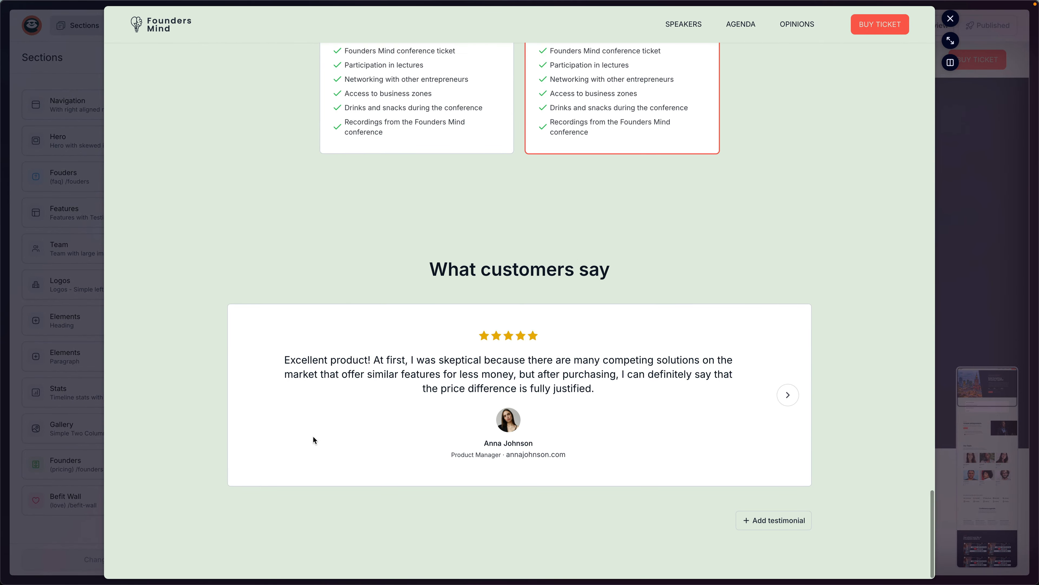
left_click(789, 400)
left_click(789, 395)
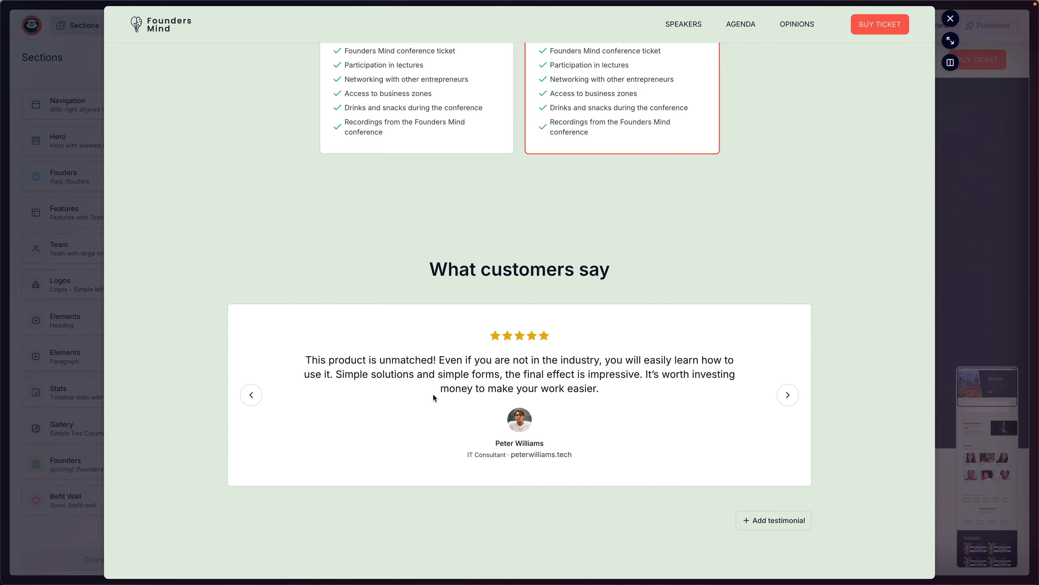
left_click(251, 395)
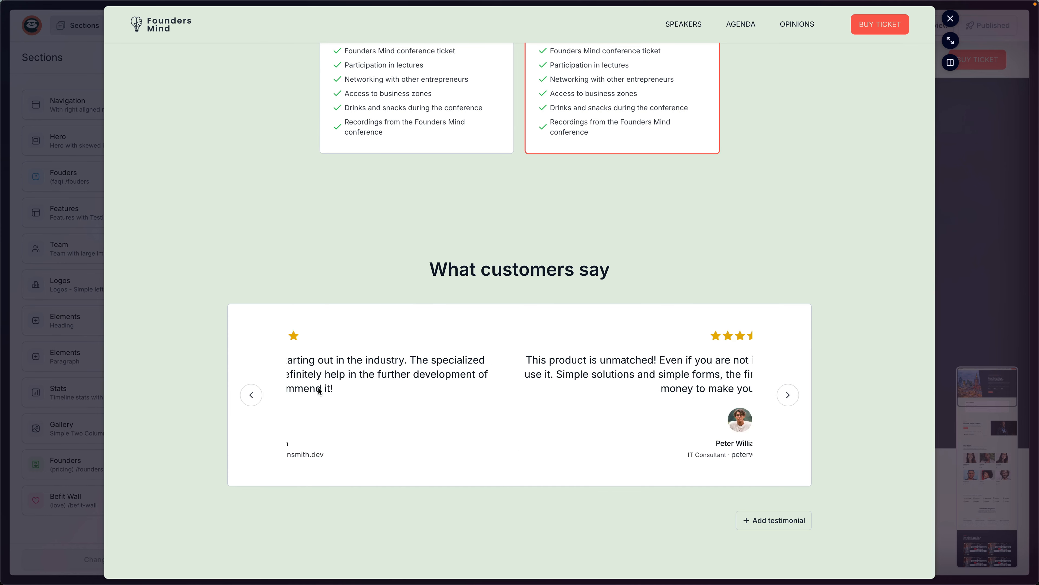
left_click(789, 397)
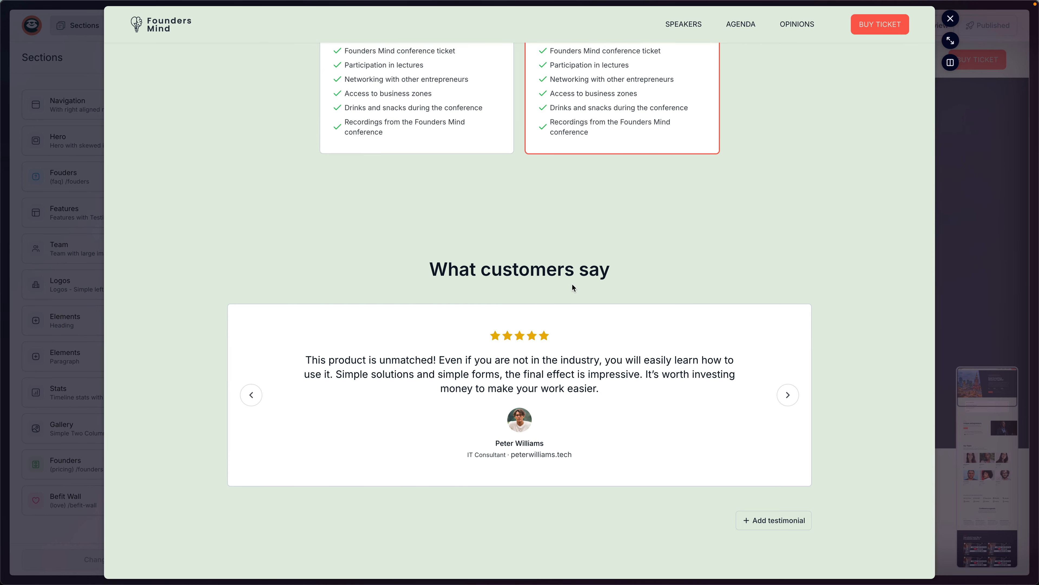
left_click(950, 19)
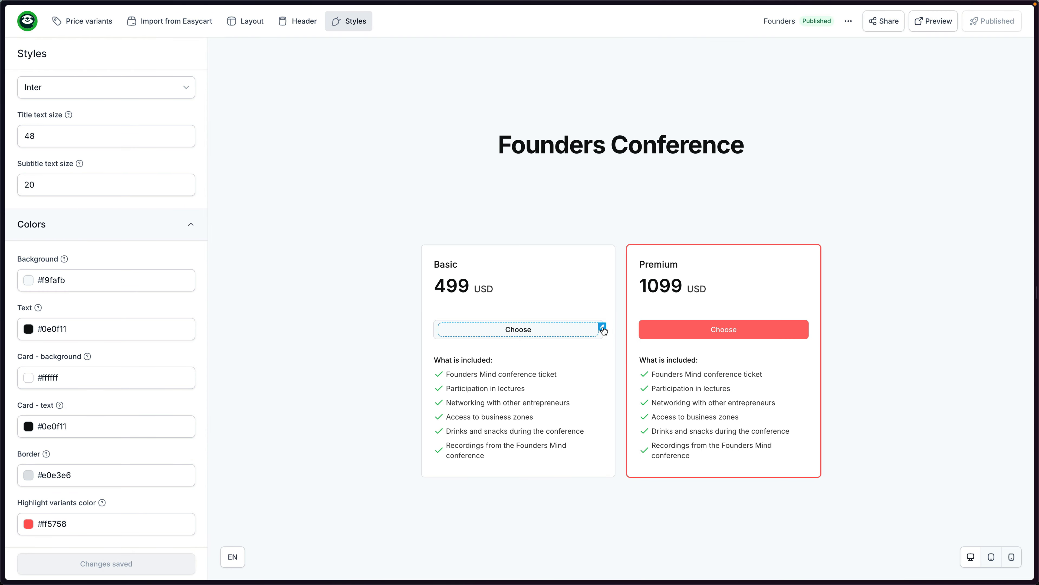
Leave the pricing section editor and expand the Store options.
left_click(27, 21)
left_click(45, 43)
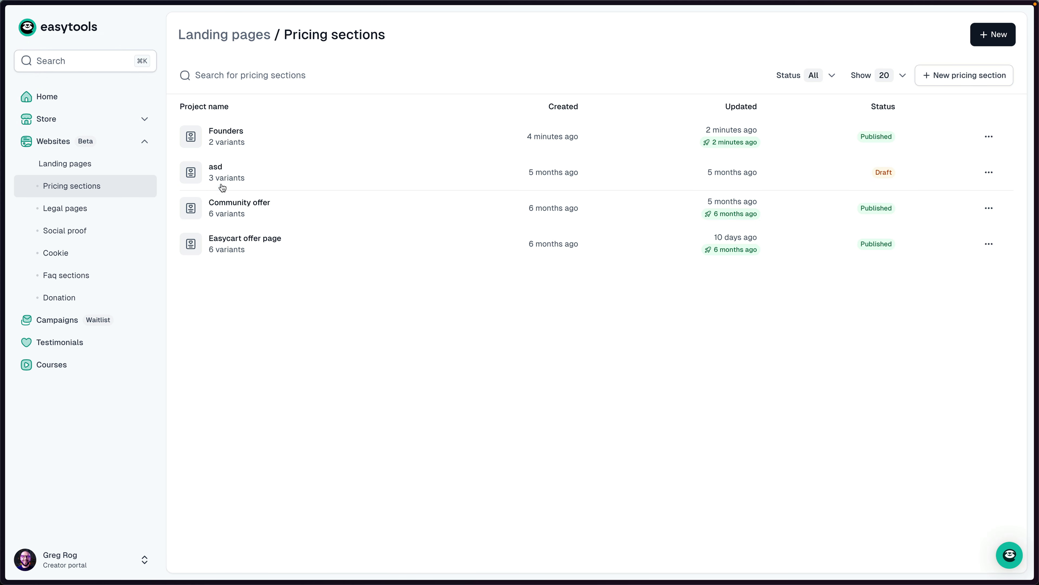
left_click(62, 119)
Bind the Befit Wall to the Founders Conference checkout testimonials add-on and save.
left_click(57, 141)
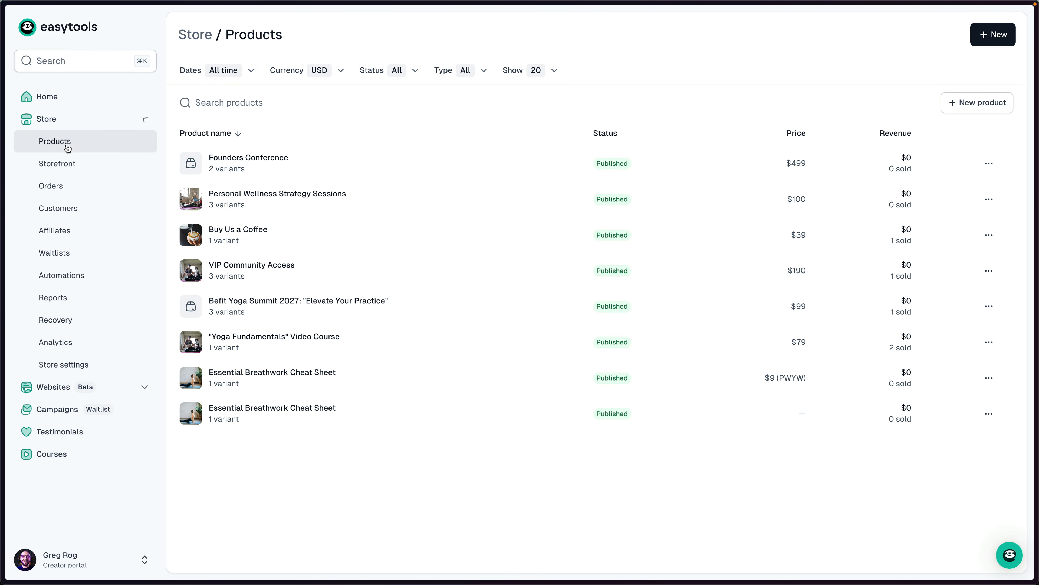
left_click(265, 160)
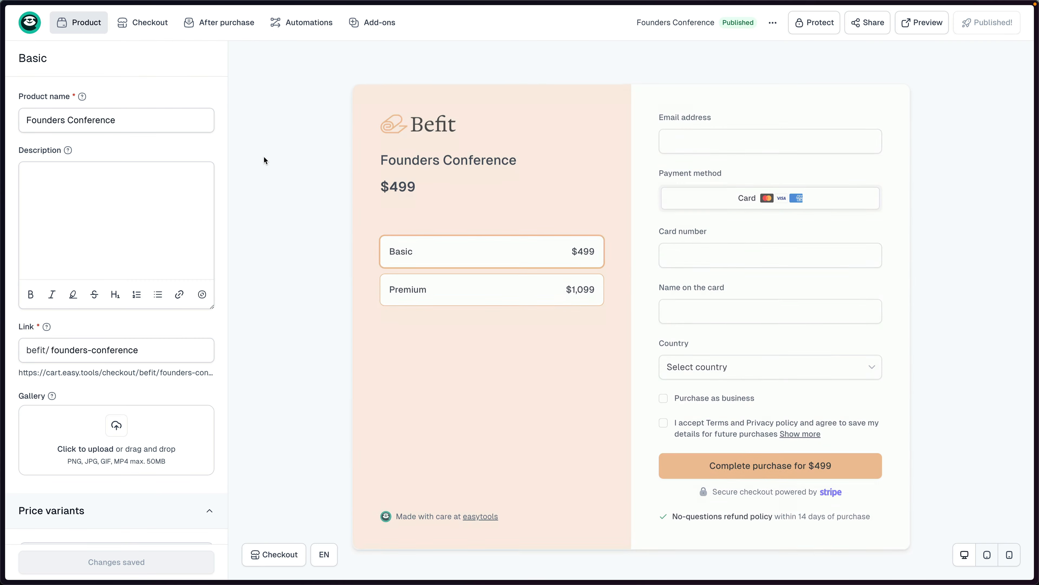
left_click(377, 29)
left_click(386, 48)
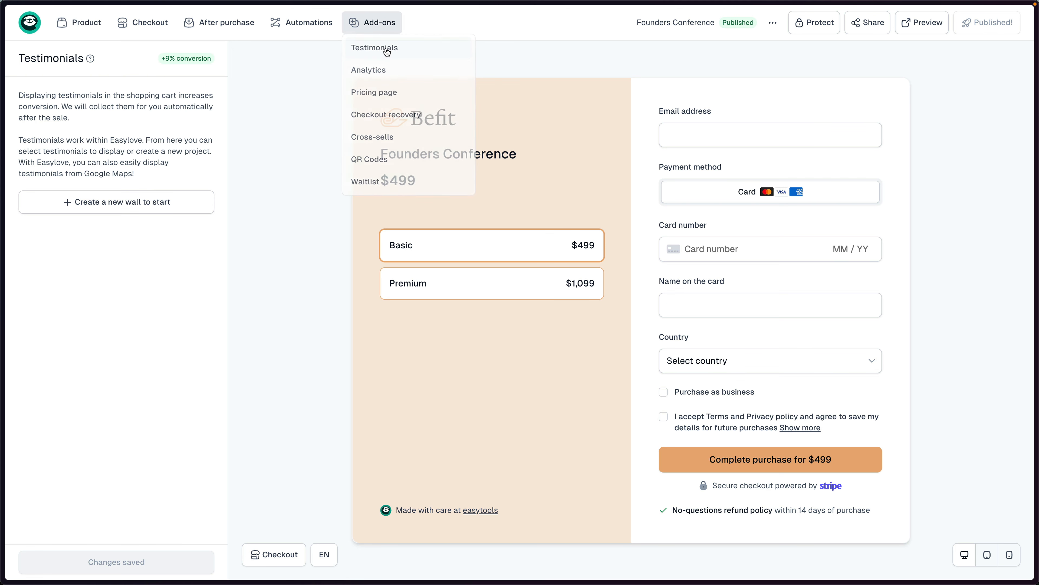
left_click(144, 257)
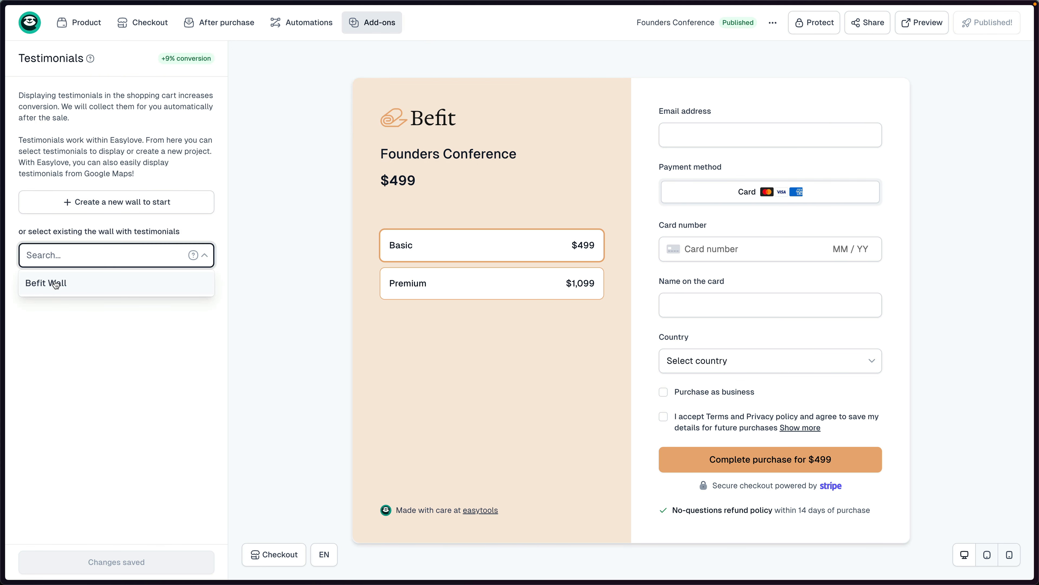
left_click(45, 283)
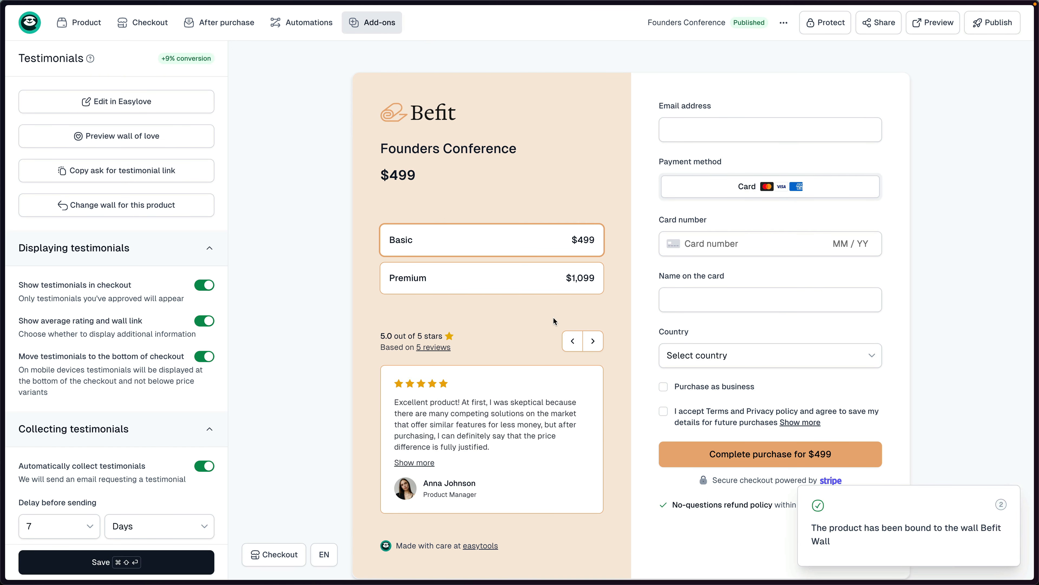
scroll(532, 451, "down", 2)
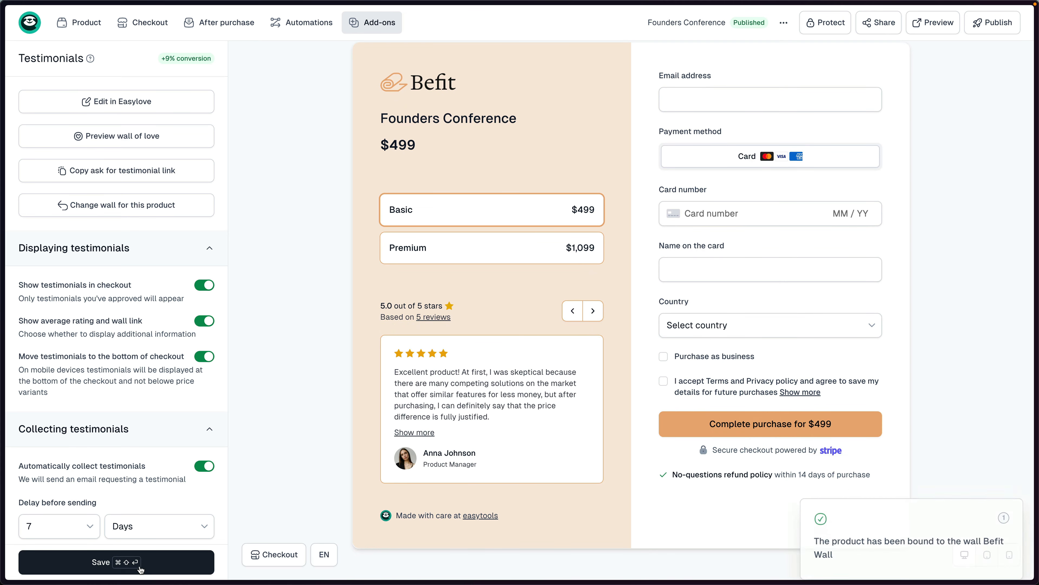
scroll(48, 471, "down", 1)
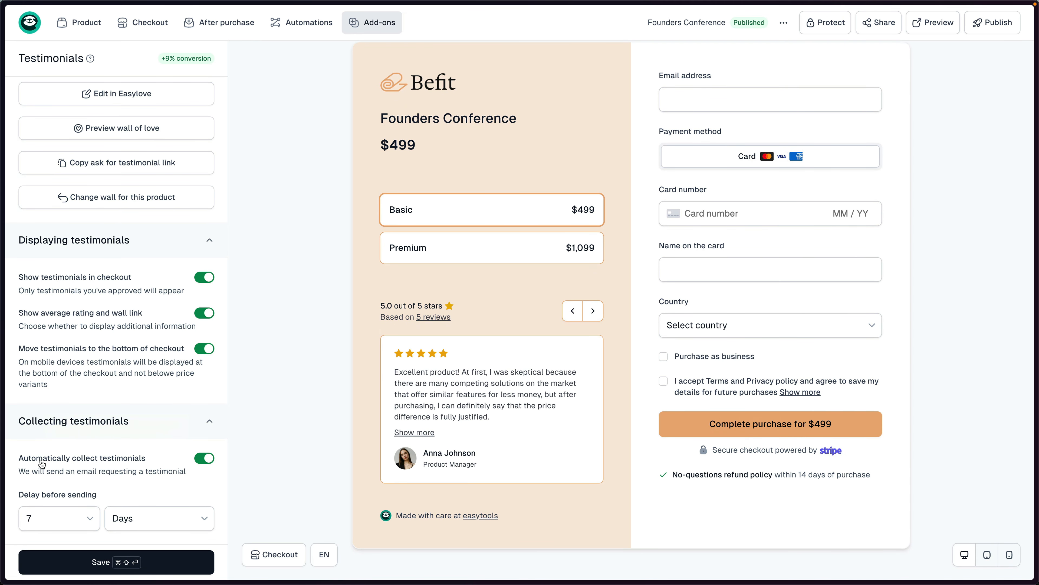
mouse_move(101, 465)
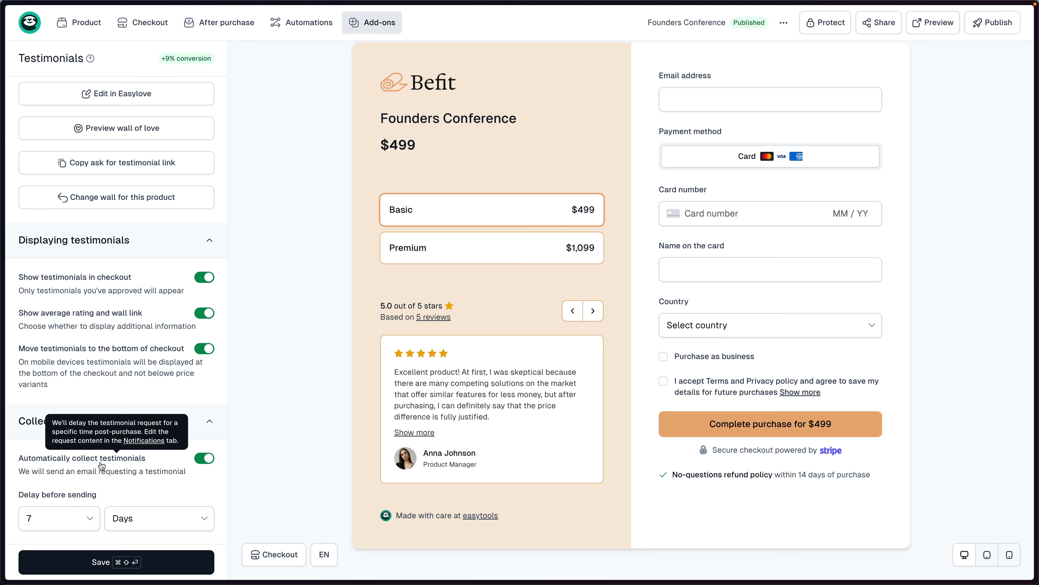
left_click(147, 568)
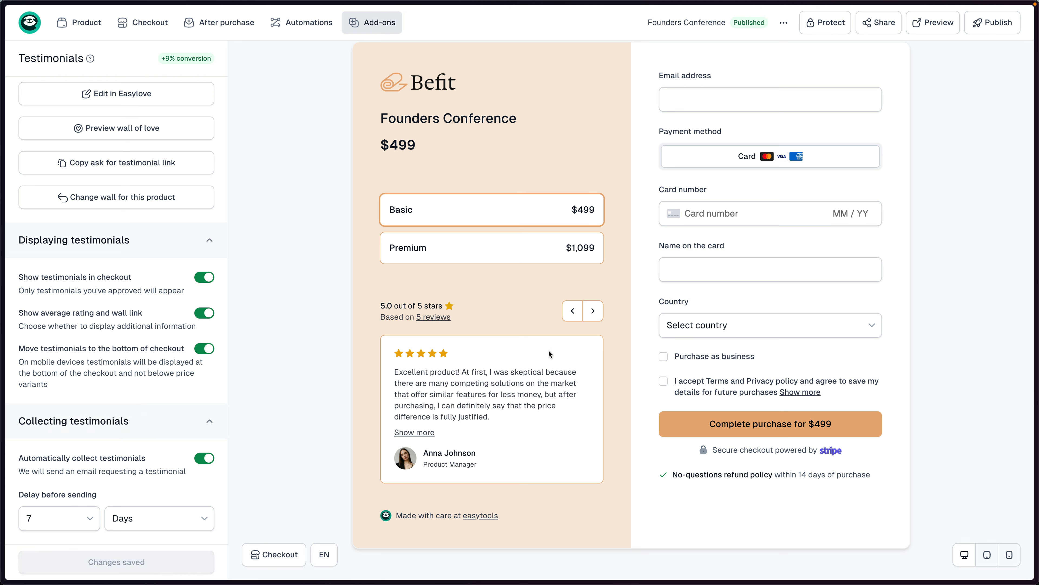
Browse back and forth through the testimonials in the checkout preview.
left_click(586, 319)
left_click(587, 318)
left_click(574, 314)
left_click(574, 313)
left_click(597, 314)
left_click(598, 315)
left_click(598, 315)
left_click(599, 315)
left_click(576, 313)
left_click(575, 312)
left_click(595, 314)
left_click(596, 315)
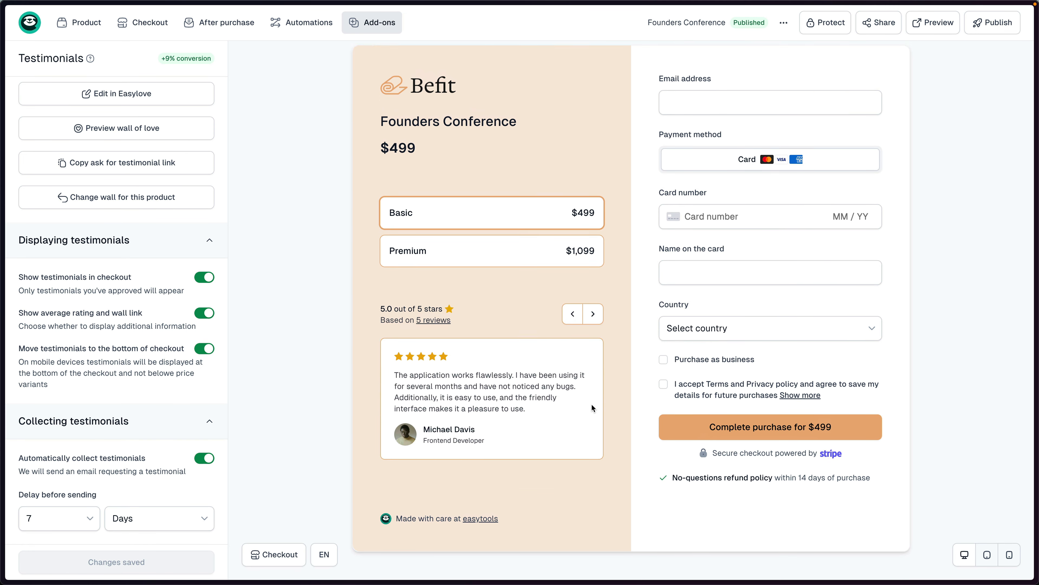
scroll(593, 404, "up", 1)
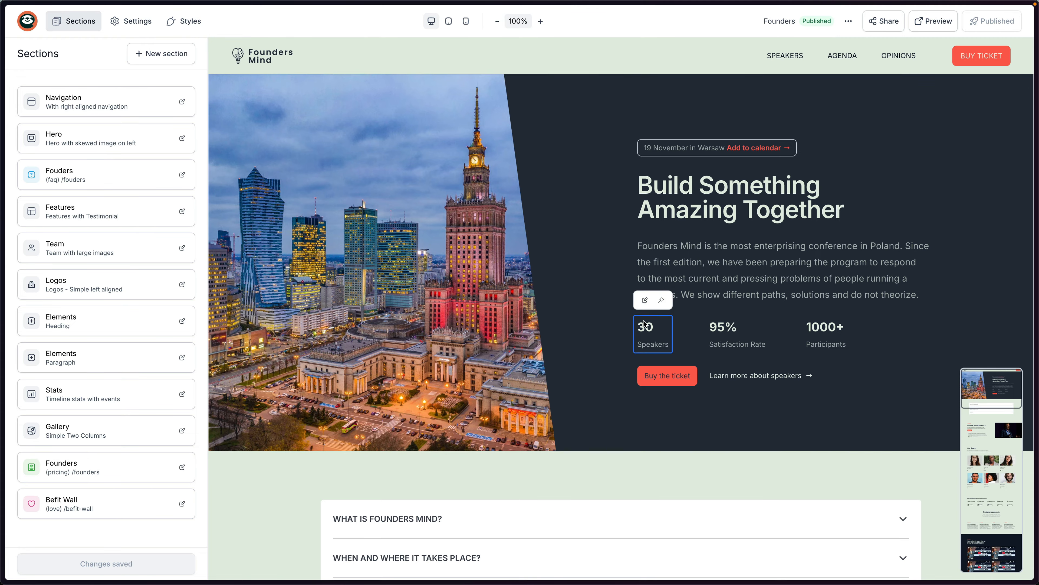
Scroll the landing page to check the What customers say slider below the pricing cards.
scroll(643, 320, "down", 15)
scroll(643, 323, "down", 10)
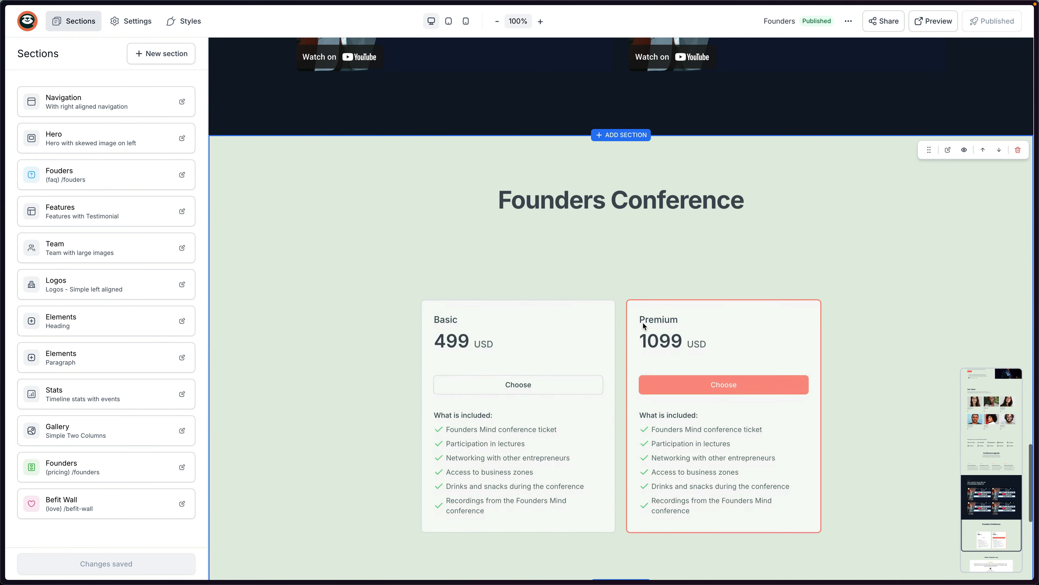
scroll(743, 385, "down", 8)
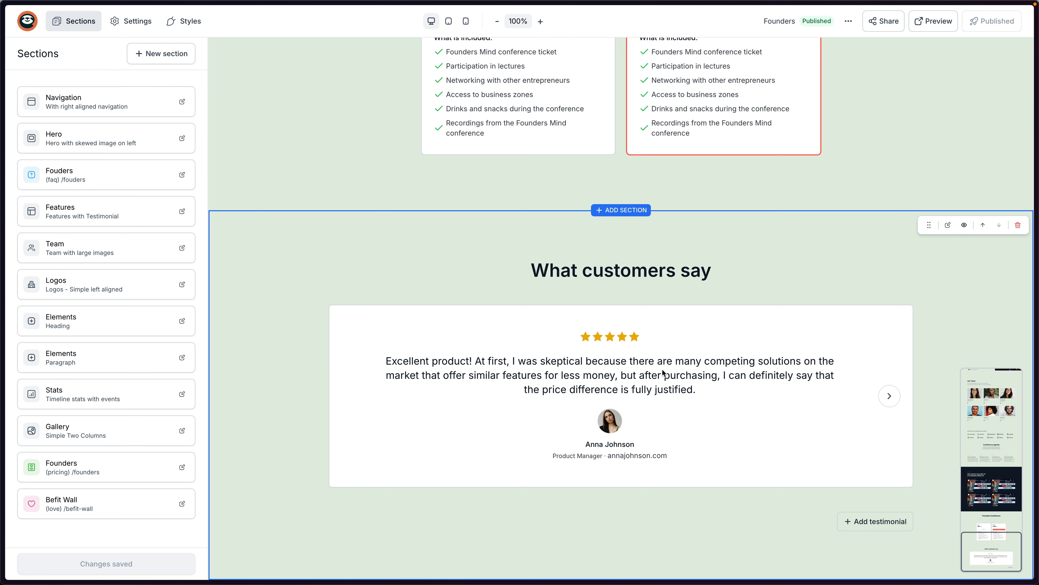
scroll(665, 361, "up", 6)
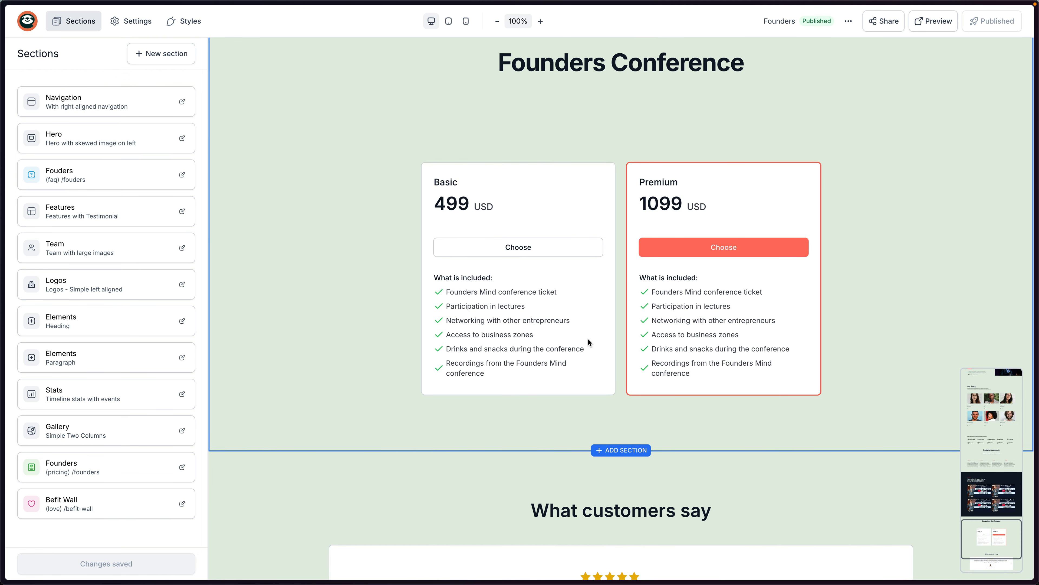
scroll(613, 346, "down", 5)
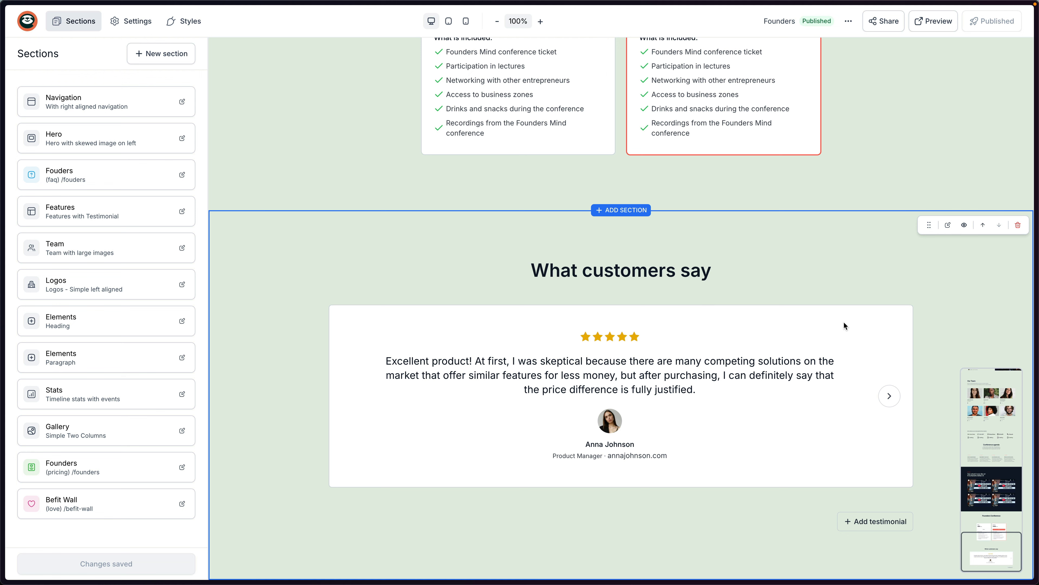
Switch to Brave and scroll through the live foundersmind.pl page.
key("super+Tab")
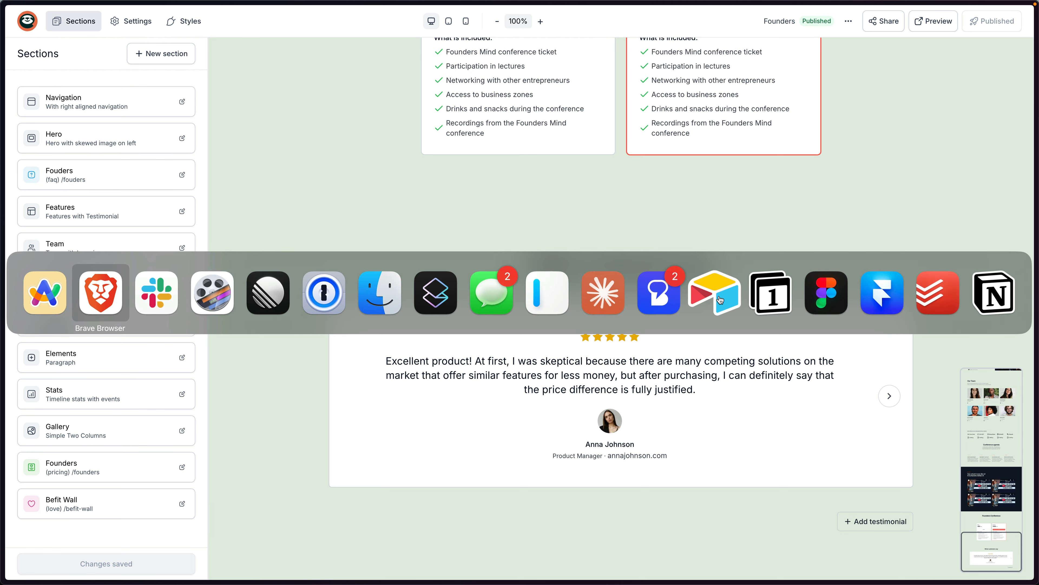
left_click(96, 291)
scroll(732, 267, "down", 10)
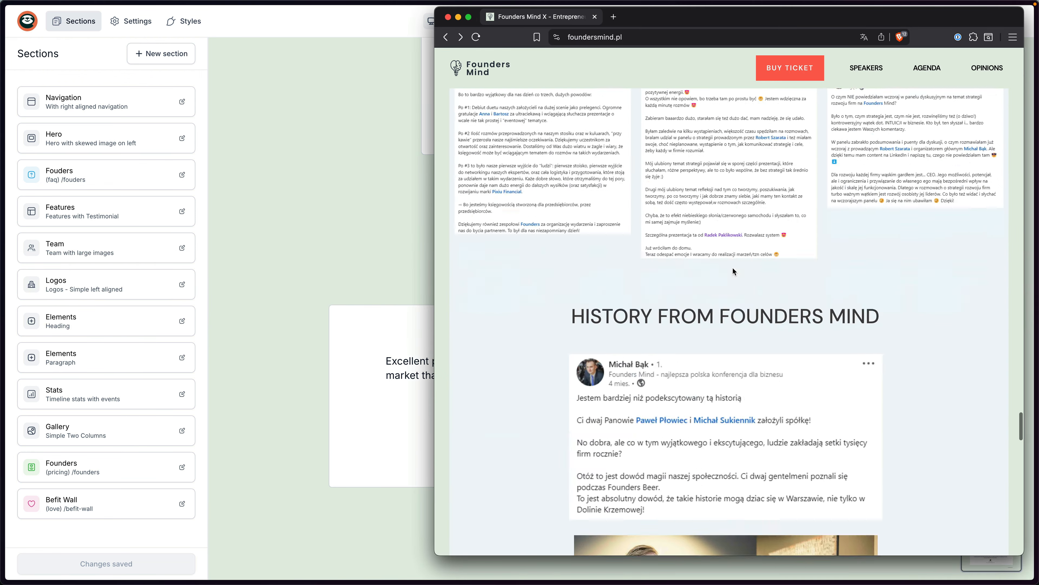
scroll(654, 185, "down", 5)
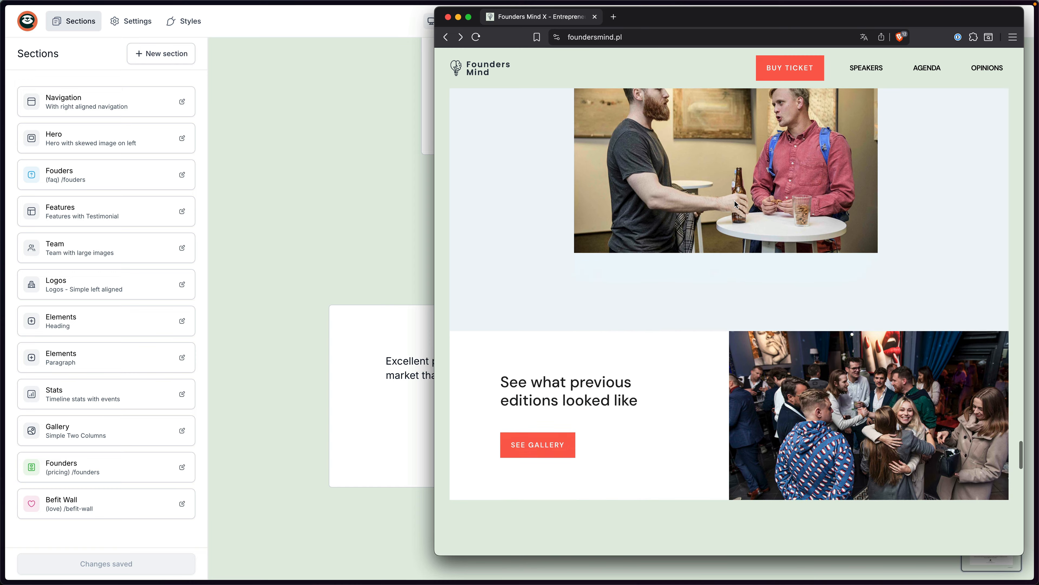
scroll(716, 205, "up", 7)
scroll(762, 214, "down", 5)
scroll(760, 221, "down", 6)
left_click_drag(553, 214, 587, 233)
left_click(594, 232)
Scroll down to the Contact section and footer, then open the editor's Add section library.
scroll(835, 243, "down", 2)
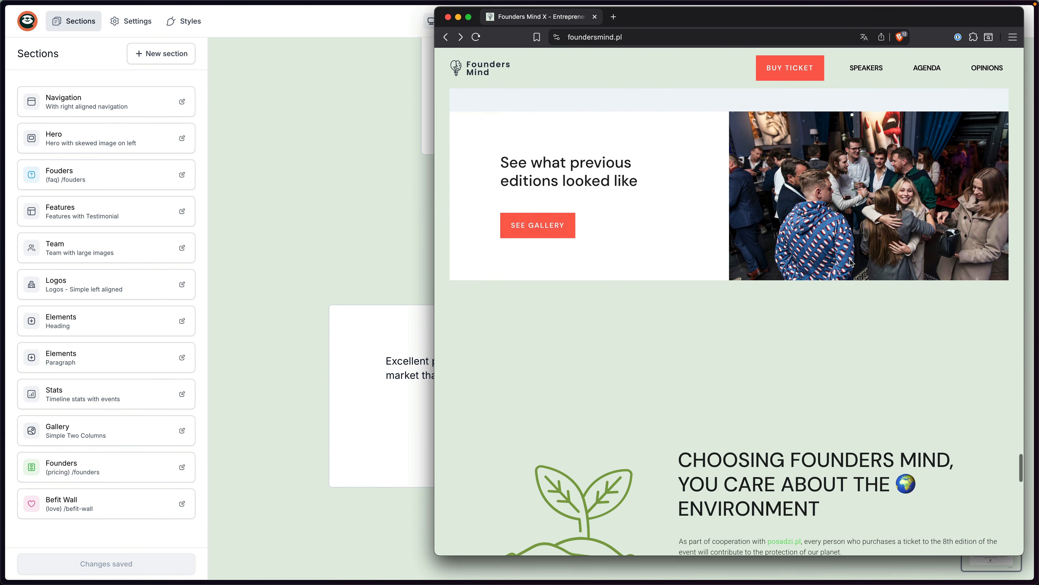
scroll(841, 257, "down", 7)
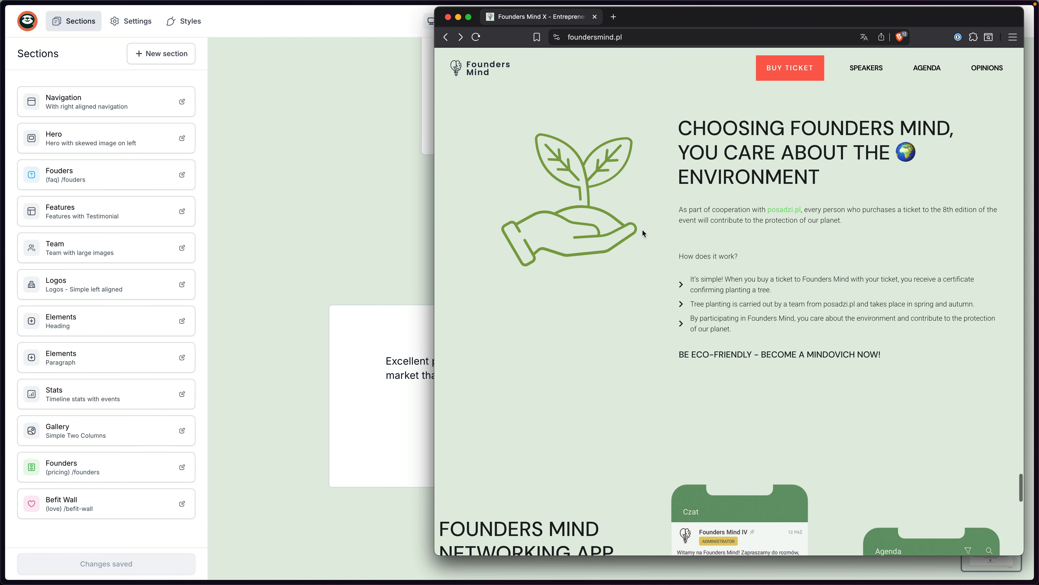
scroll(645, 238, "down", 15)
scroll(641, 268, "down", 5)
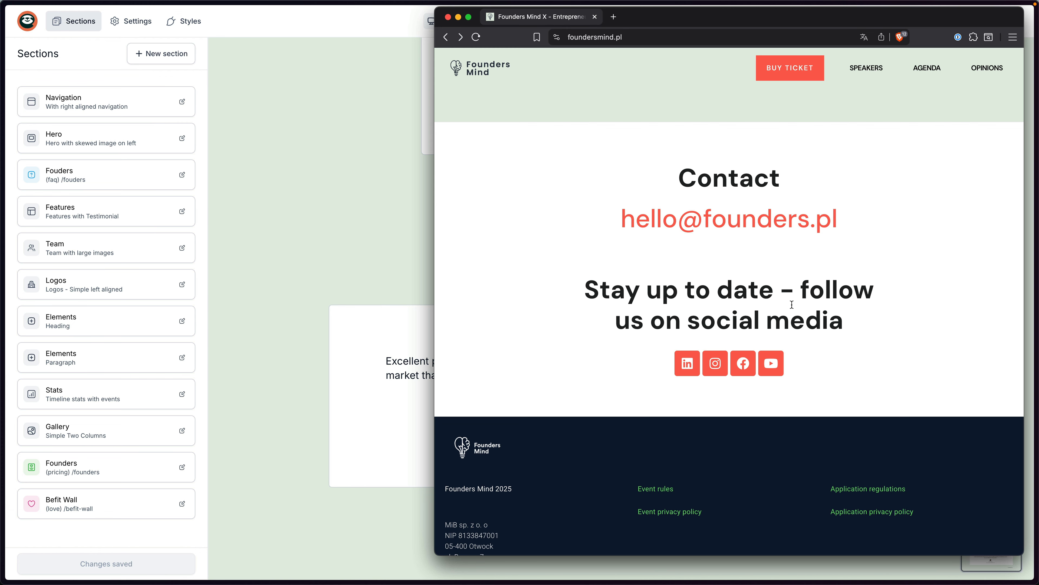
scroll(792, 305, "down", 3)
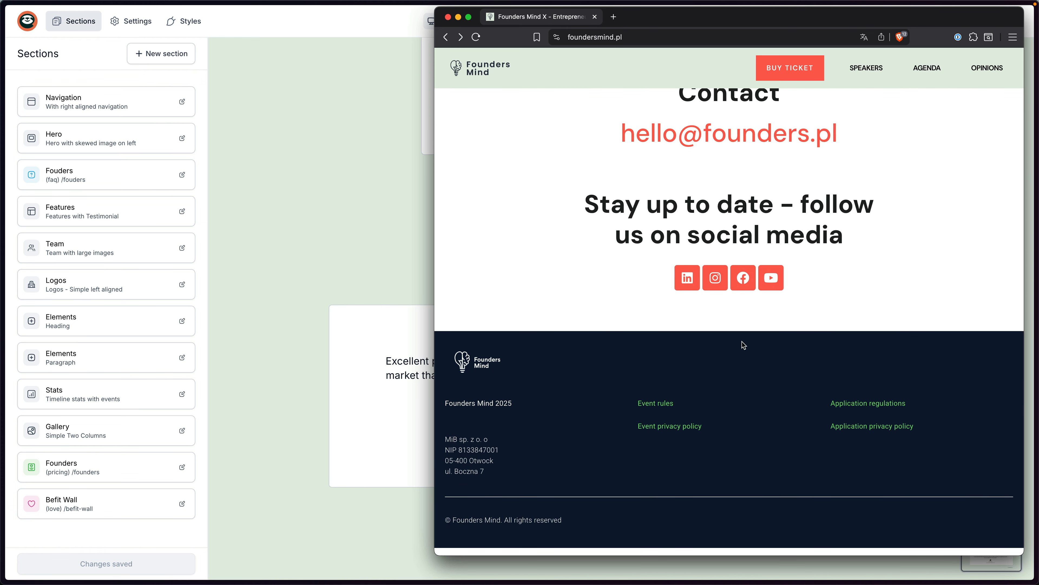
scroll(743, 343, "up", 2)
left_click(363, 232)
left_click(146, 54)
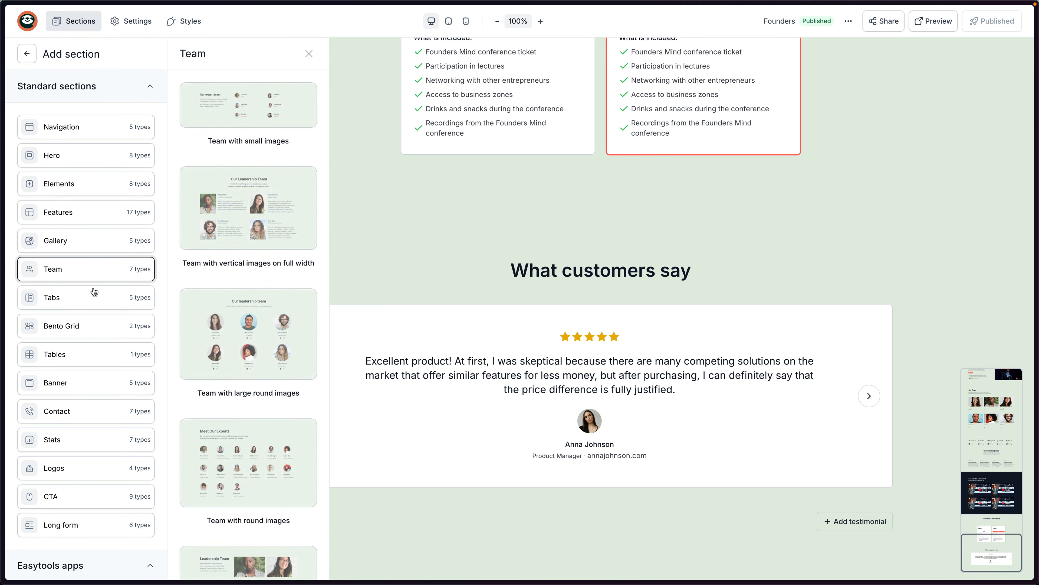
Add the Contact 'Form - with pattern' section at the bottom of the page.
scroll(90, 369, "down", 2)
mouse_move(80, 445)
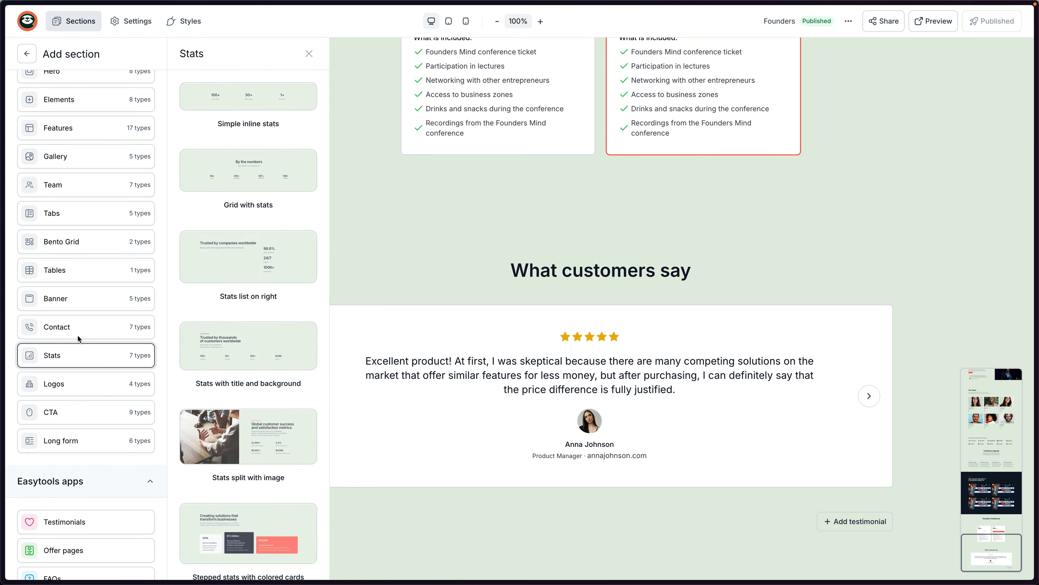
mouse_move(80, 327)
scroll(276, 204, "down", 7)
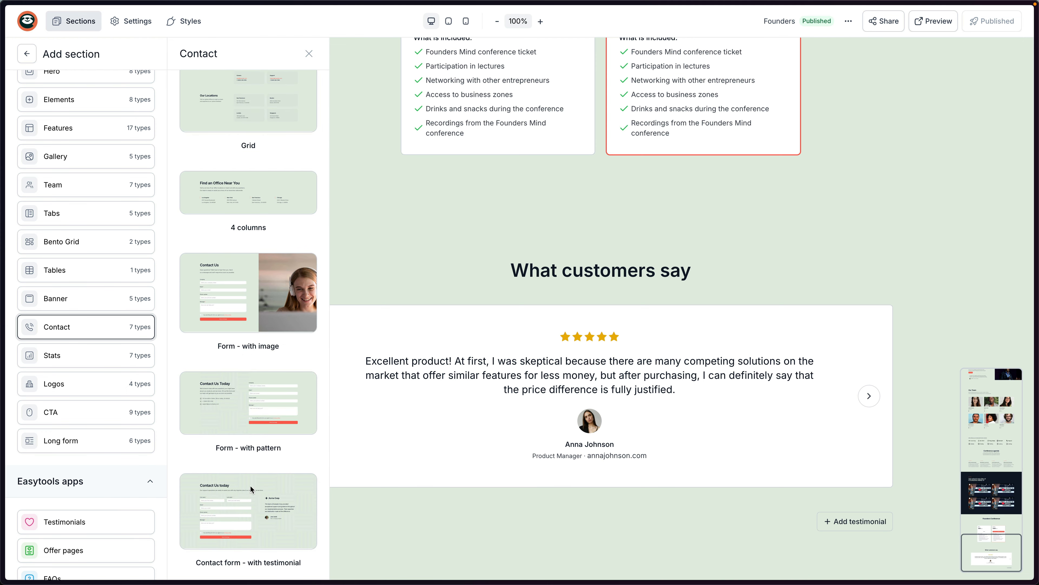
left_click_drag(246, 419, 577, 541)
Inspect the heading, address, phone and email, then focus the Send message button's Hook URL field.
left_click(624, 438)
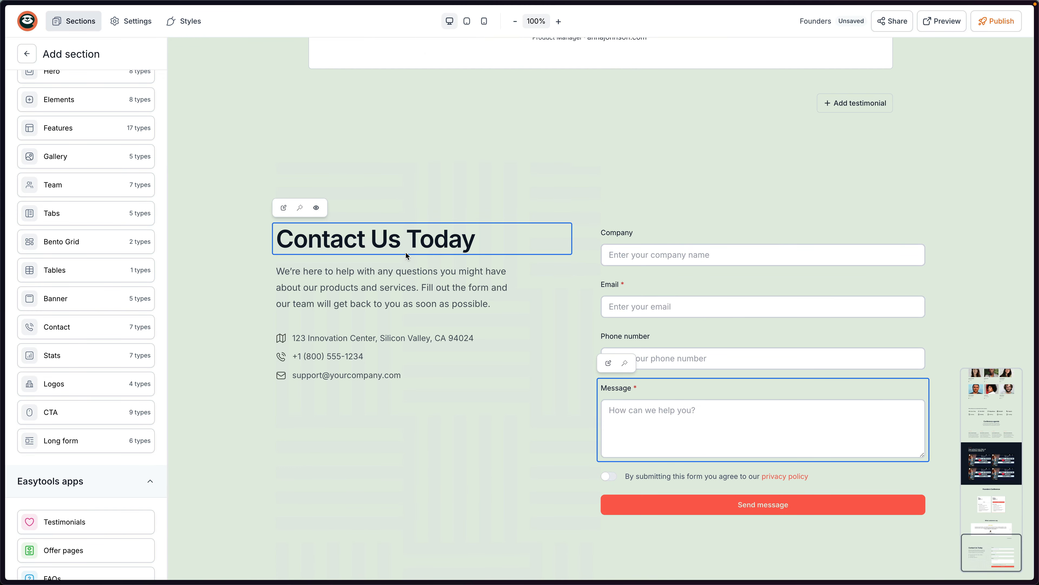
left_click(348, 338)
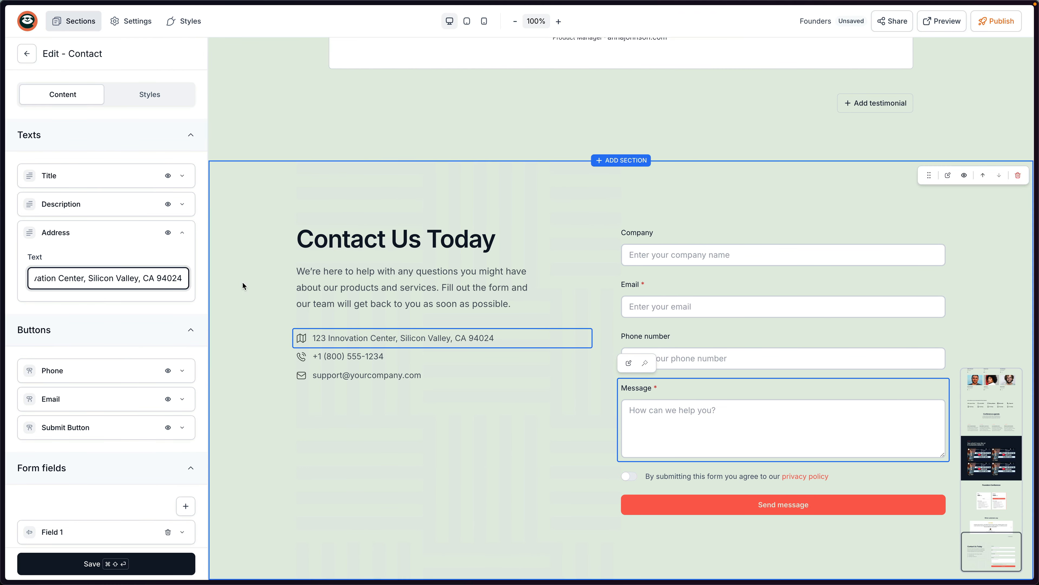
left_click(348, 359)
left_click(354, 375)
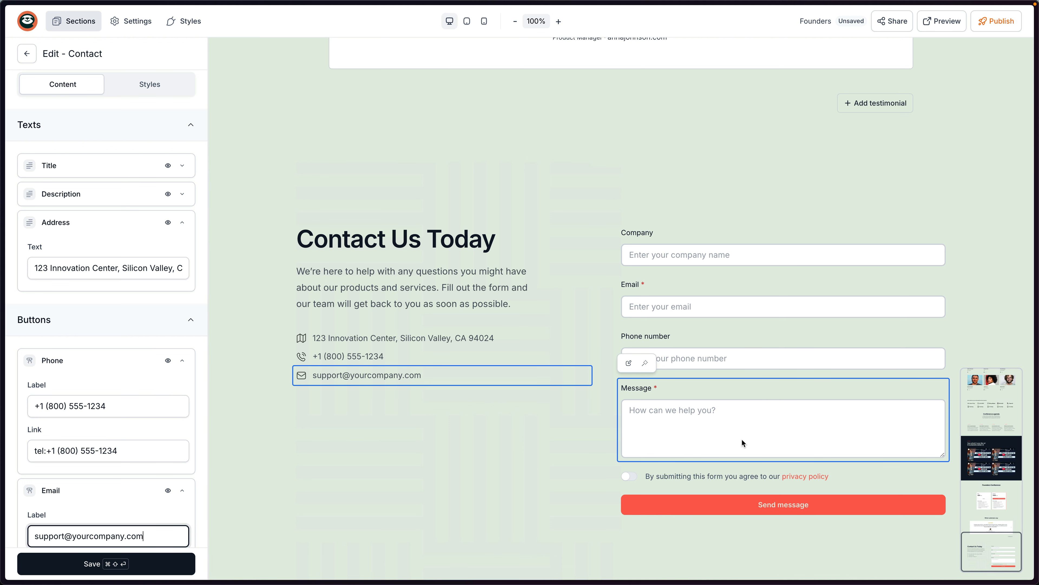
left_click(704, 501)
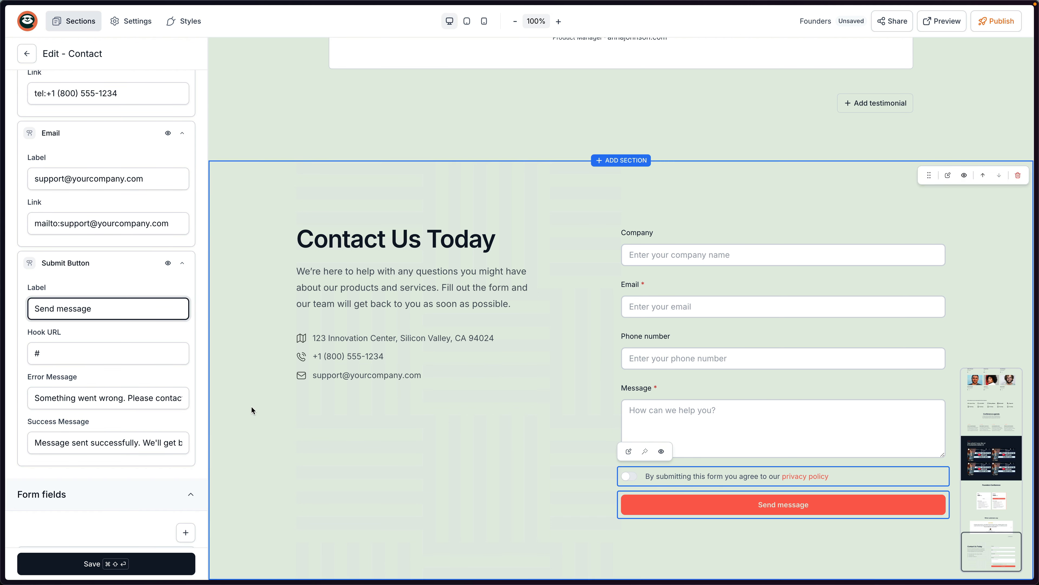
left_click(71, 354)
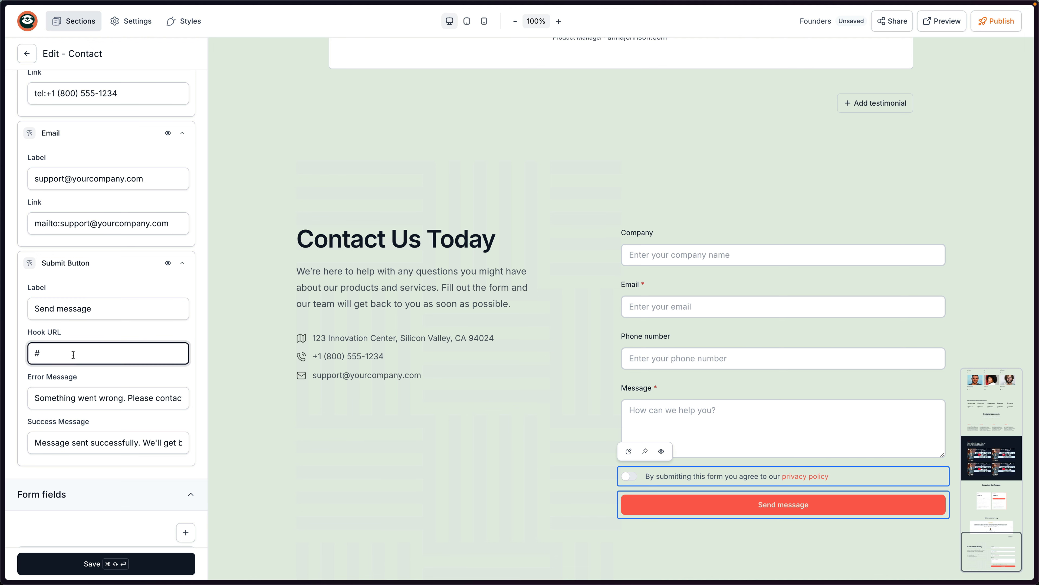
key("super+t")
Go to make.com, log in, and start a new blank scenario.
type("me")
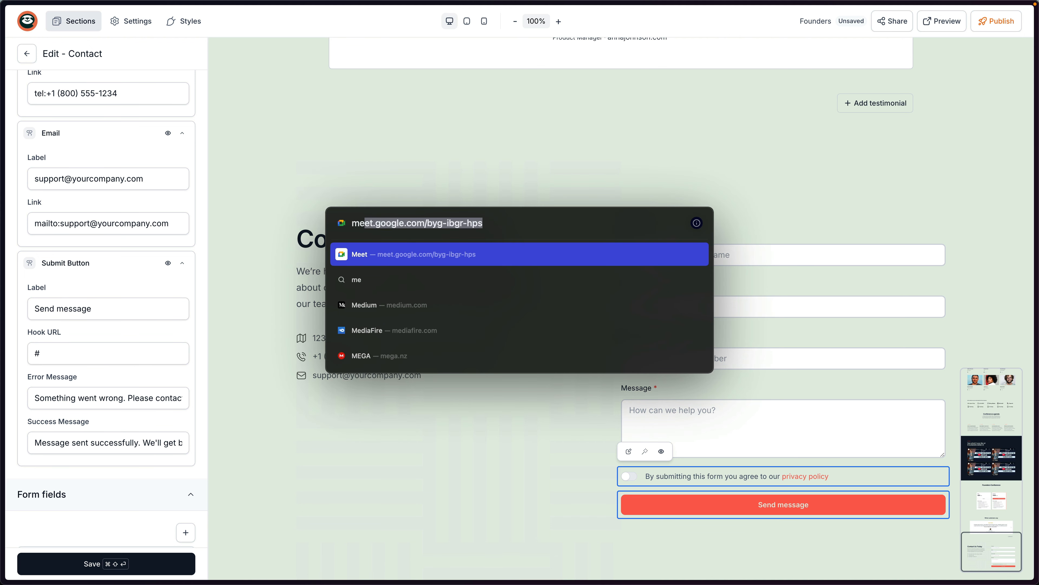
type("a")
key("BackSpace")
key("BackSpace")
type("ak")
key("Return")
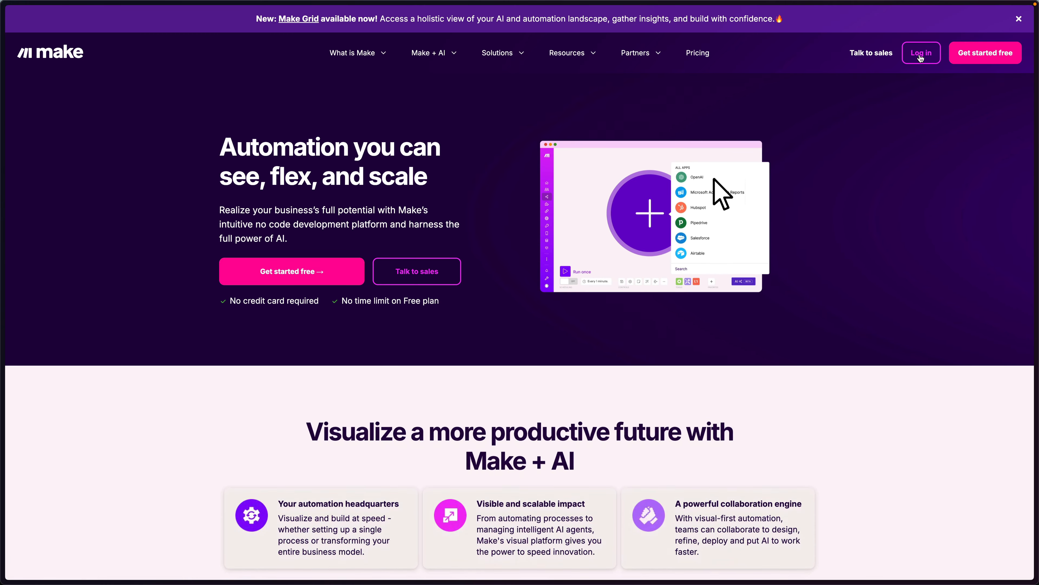
left_click(921, 53)
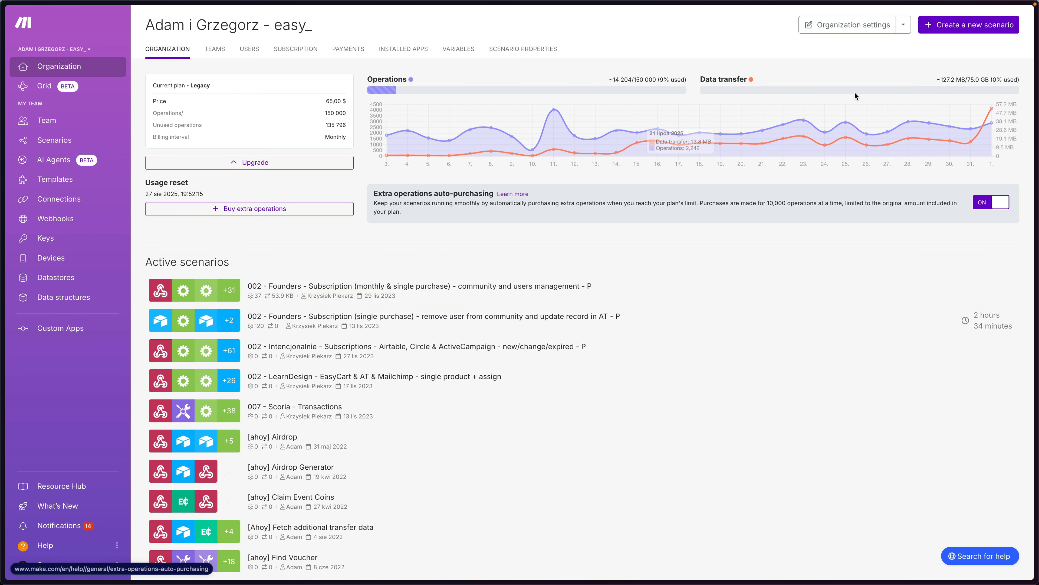
left_click(956, 30)
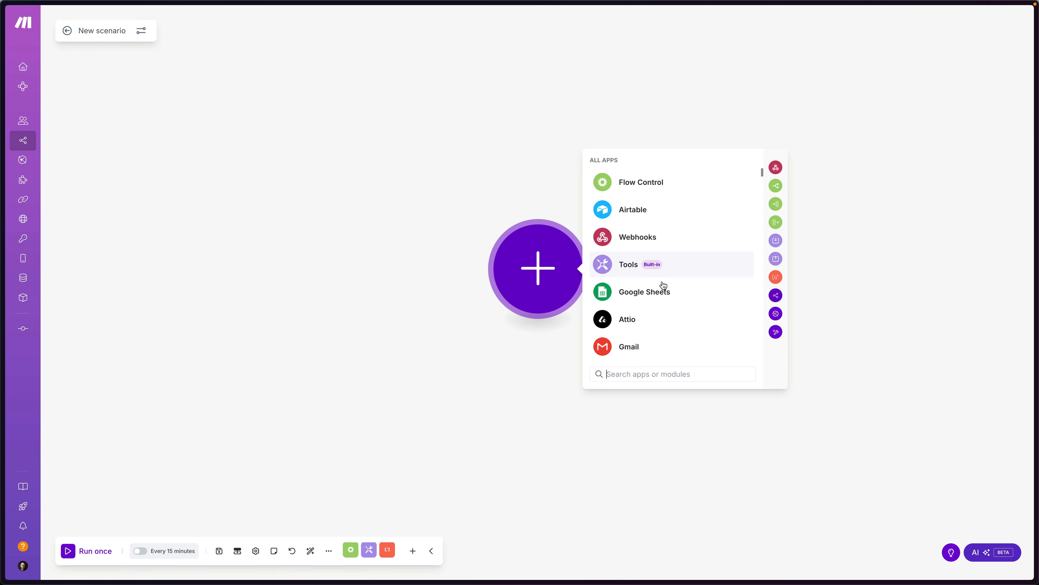
Add a Custom webhook trigger with a new hook named 'Founders' and copy its address.
type("webho")
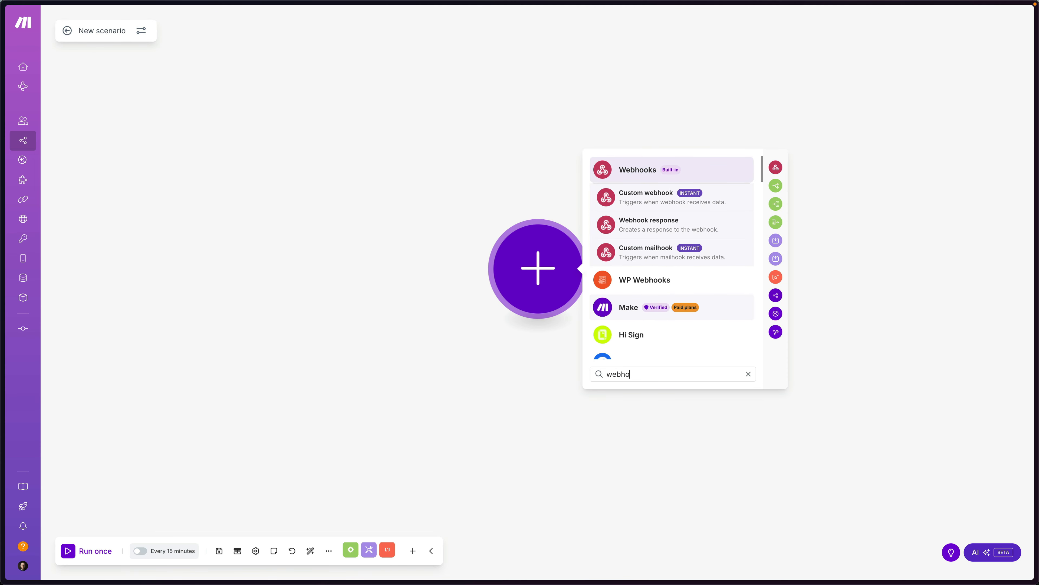
left_click(646, 202)
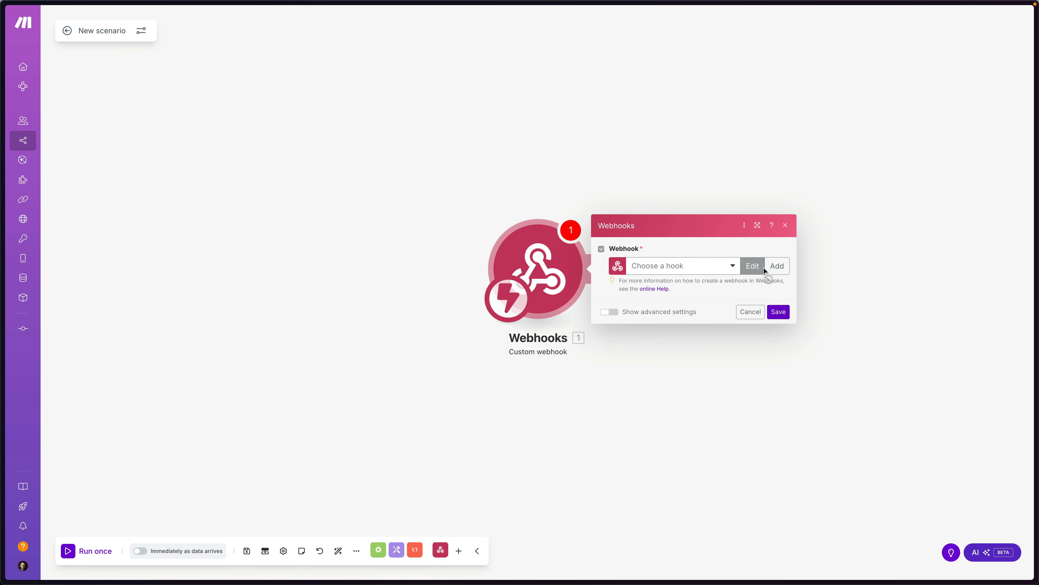
left_click(776, 266)
triple_click(868, 200)
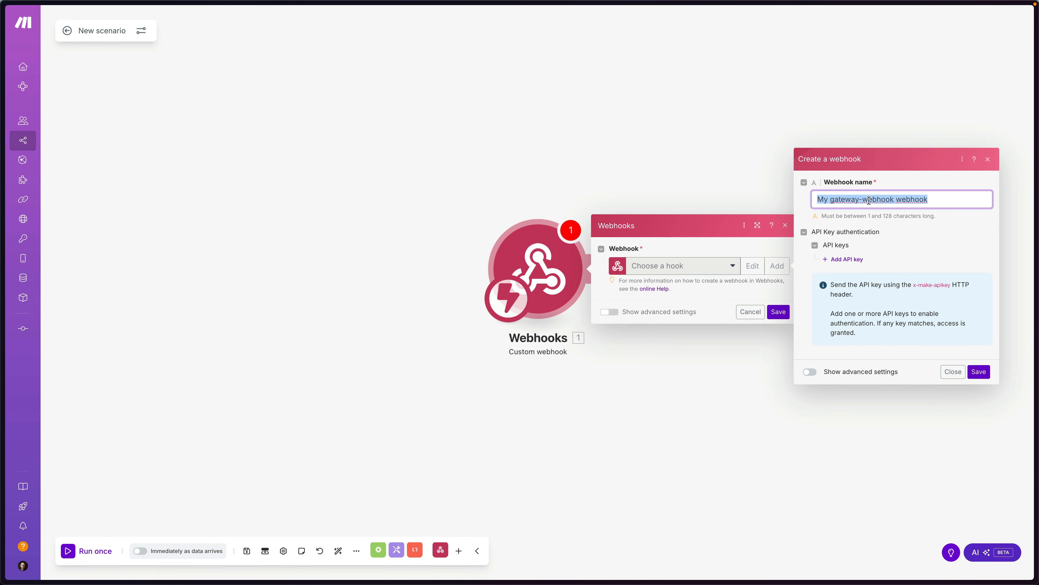
type("Founders")
key("ctrl+a")
left_click(978, 373)
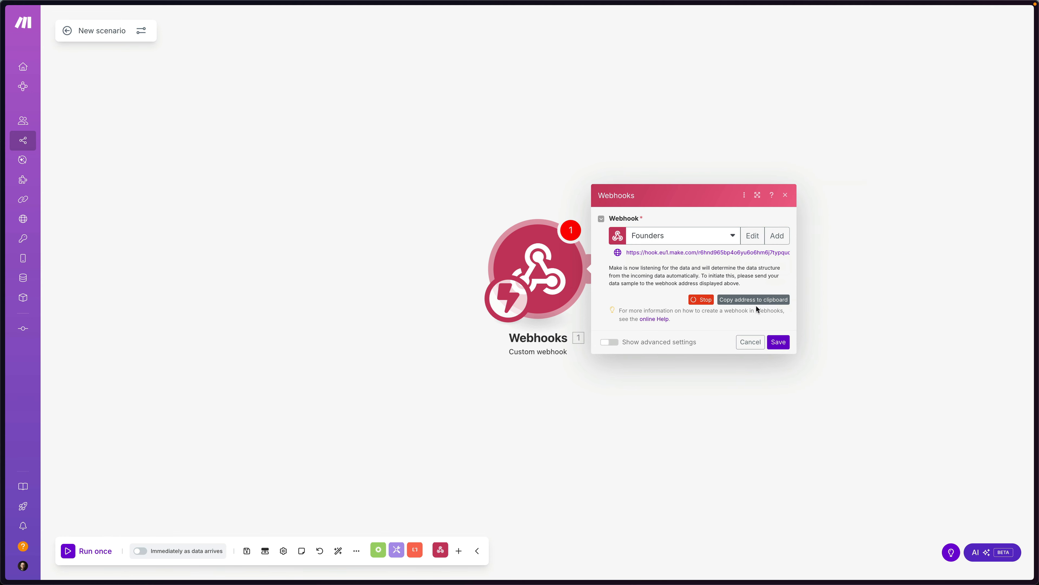
left_click(738, 303)
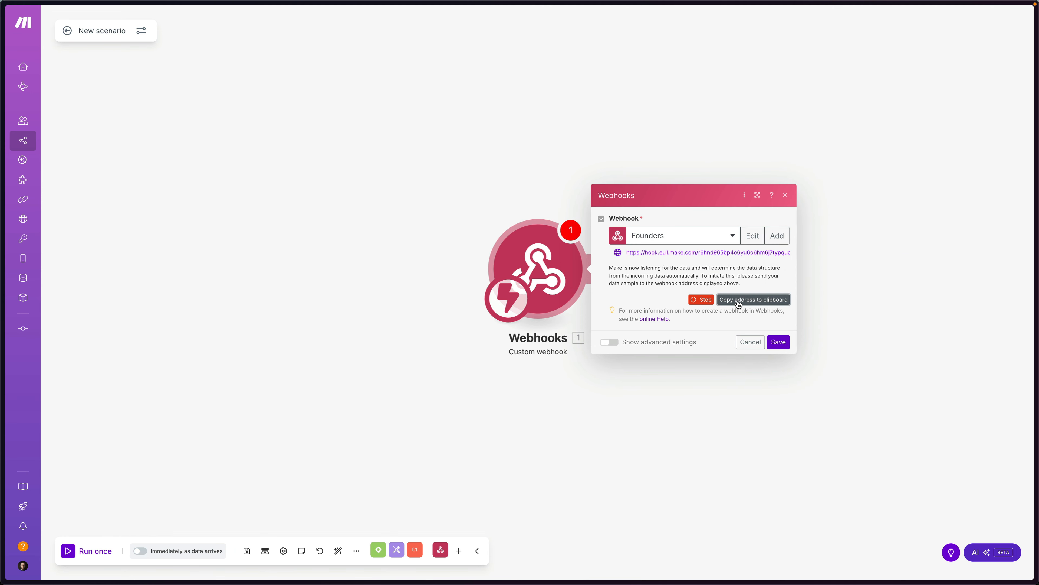
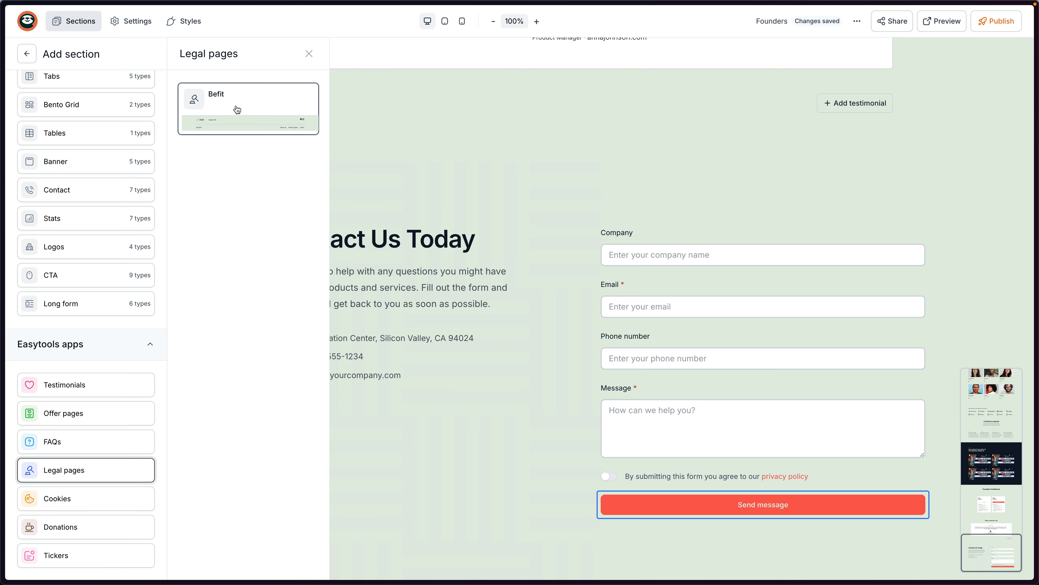
Add the Befit legal footer below the contact section and save the changes.
left_click_drag(234, 110, 598, 565)
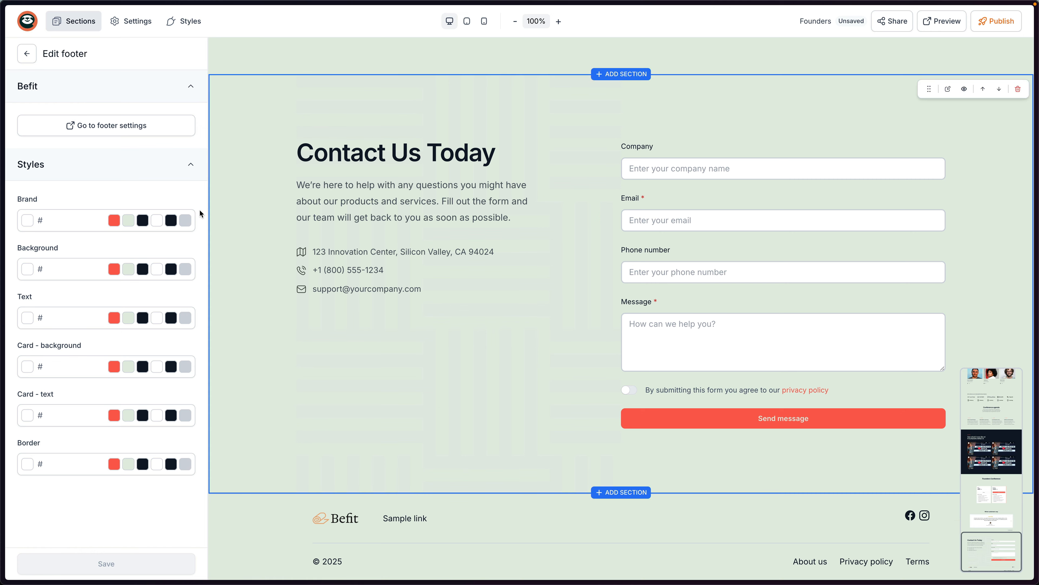
left_click(122, 131)
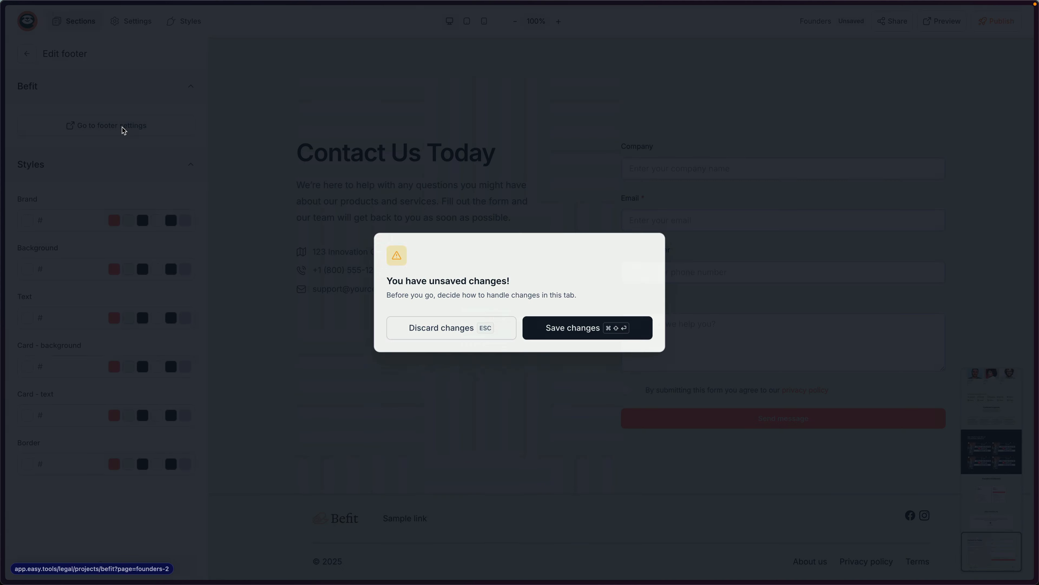
left_click(577, 336)
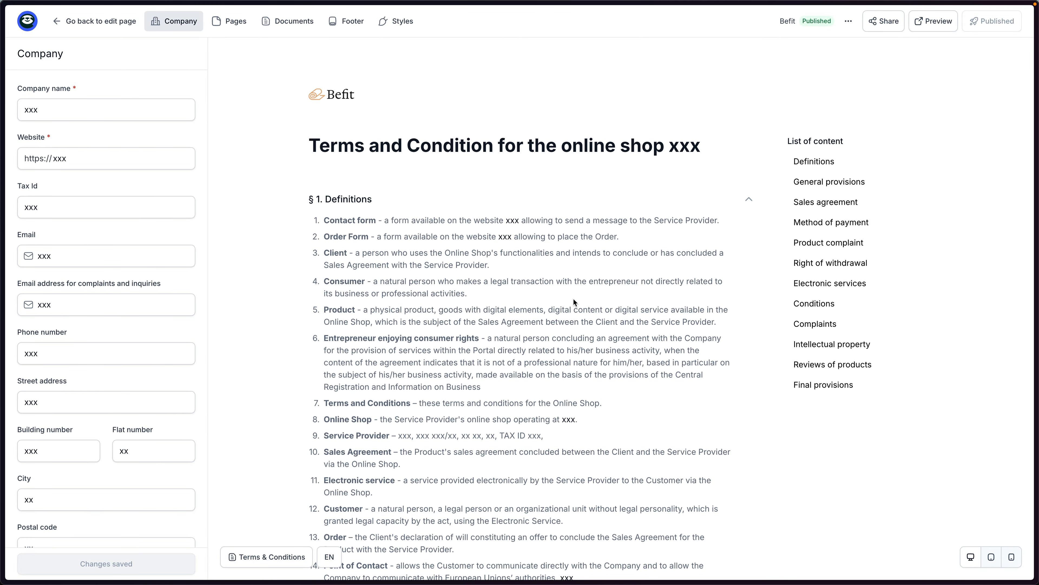
Review the company name and website fields of the legal documents.
left_click(71, 112)
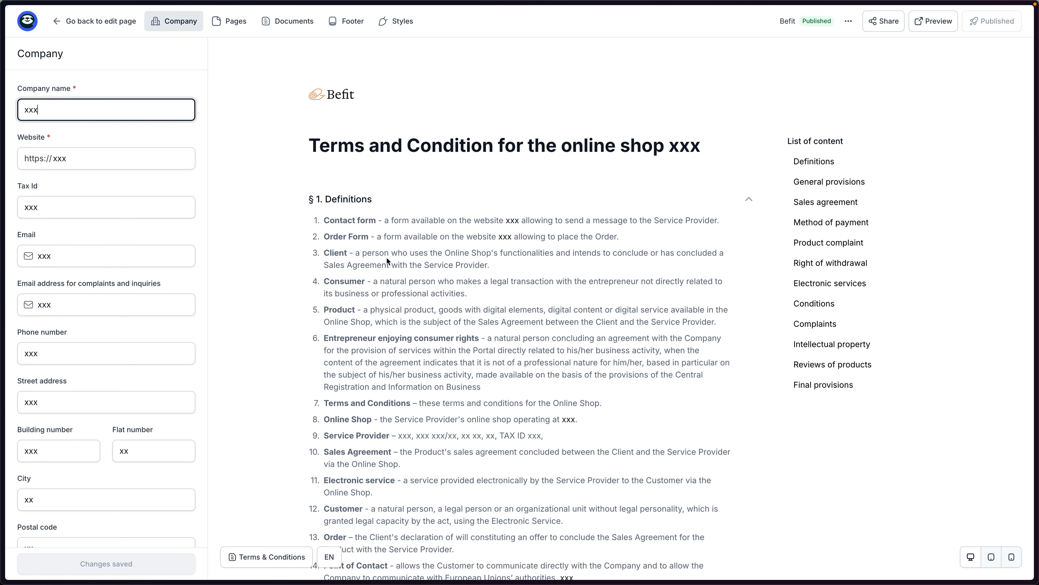
scroll(389, 263, "down", 12)
scroll(396, 271, "up", 13)
left_click_drag(41, 107, 6, 111)
left_click(70, 156)
scroll(115, 198, "down", 2)
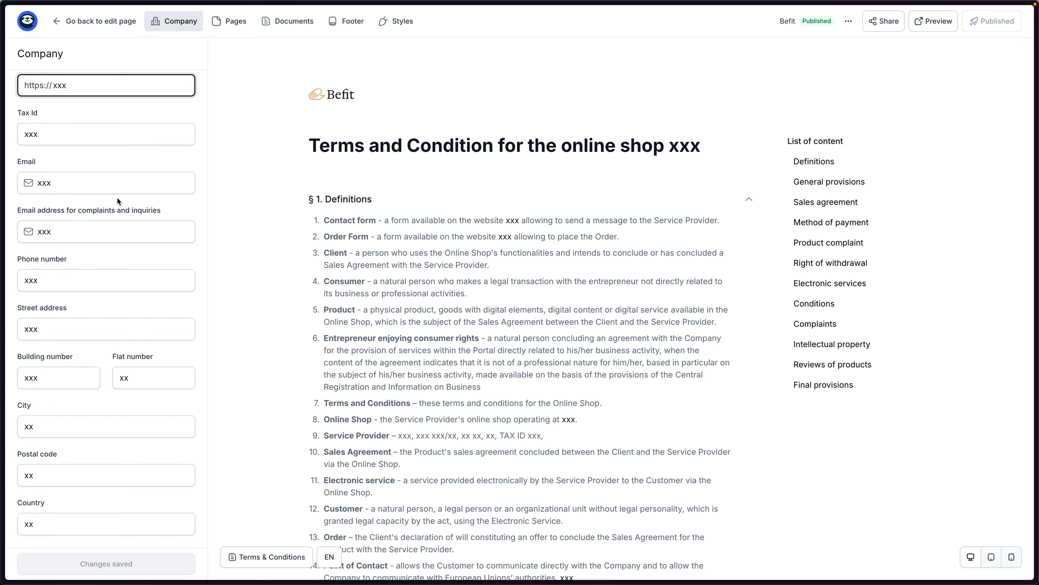
Browse the Terms & Conditions and Privacy policy pages, then open Footer Layout & Content.
left_click(229, 21)
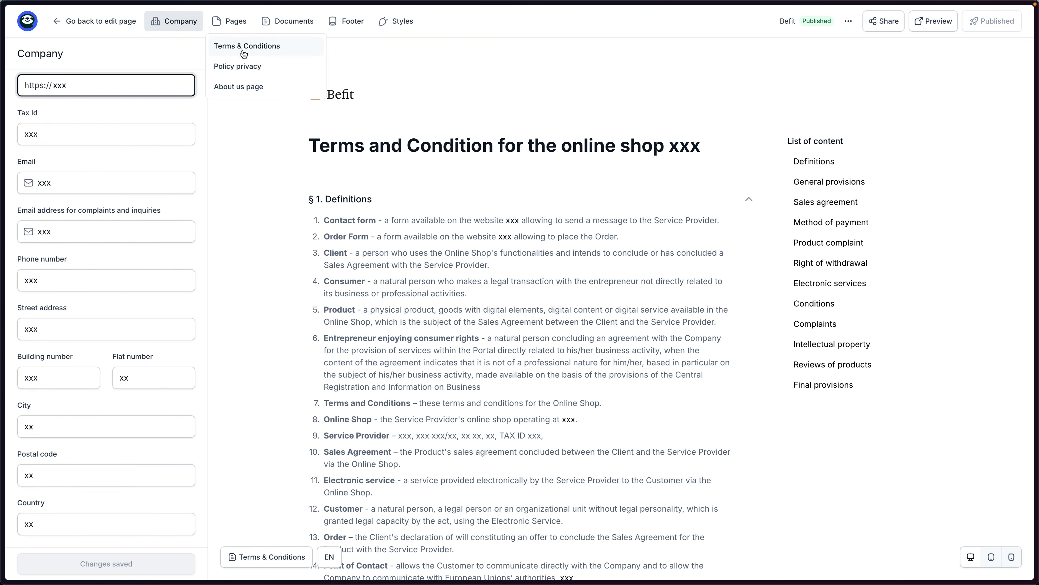
left_click(243, 48)
scroll(106, 111, "down", 10)
left_click(230, 21)
left_click(242, 67)
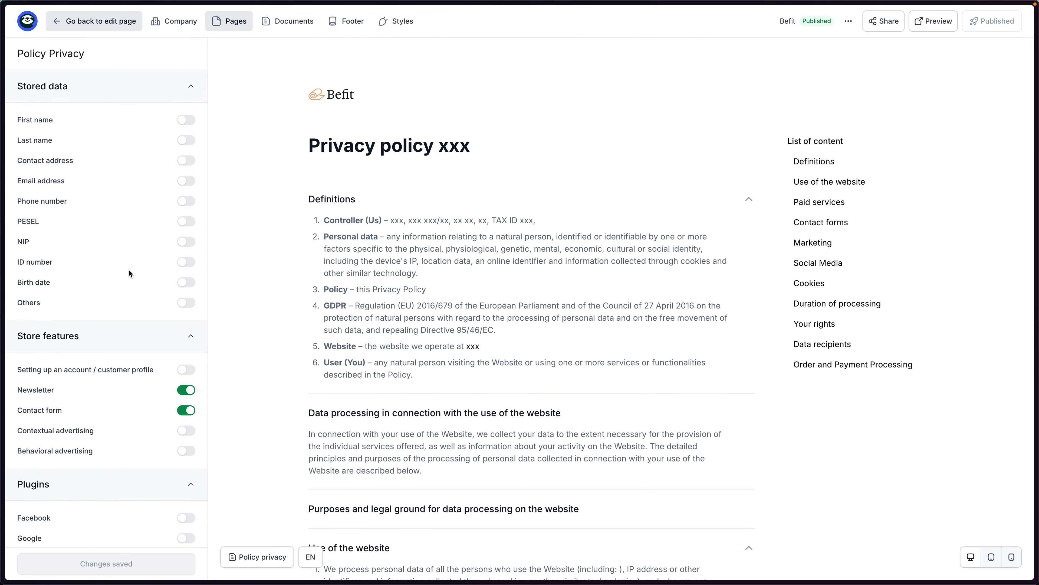
scroll(133, 276, "down", 2)
scroll(123, 254, "up", 2)
left_click(349, 25)
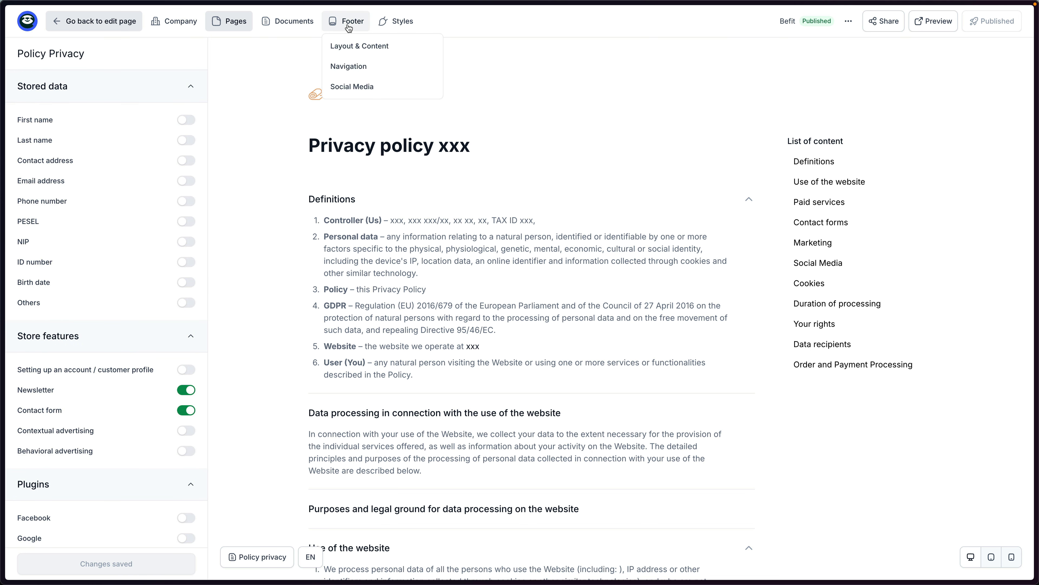
left_click(351, 29)
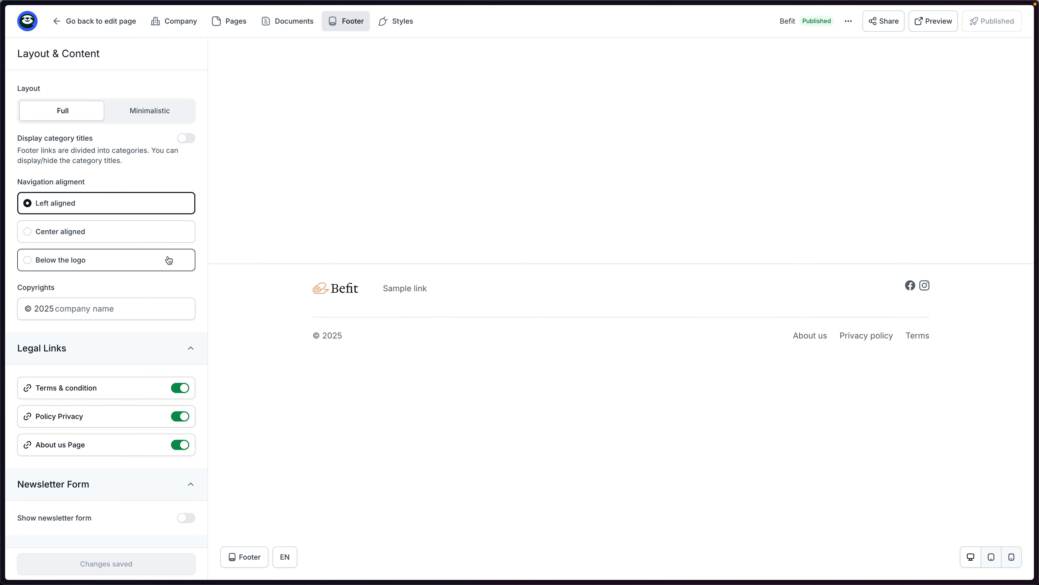
Try centred and below-logo navigation and the minimalistic layout, keeping left-aligned full layout.
left_click(152, 231)
left_click(139, 258)
left_click(131, 207)
left_click(149, 113)
left_click(87, 111)
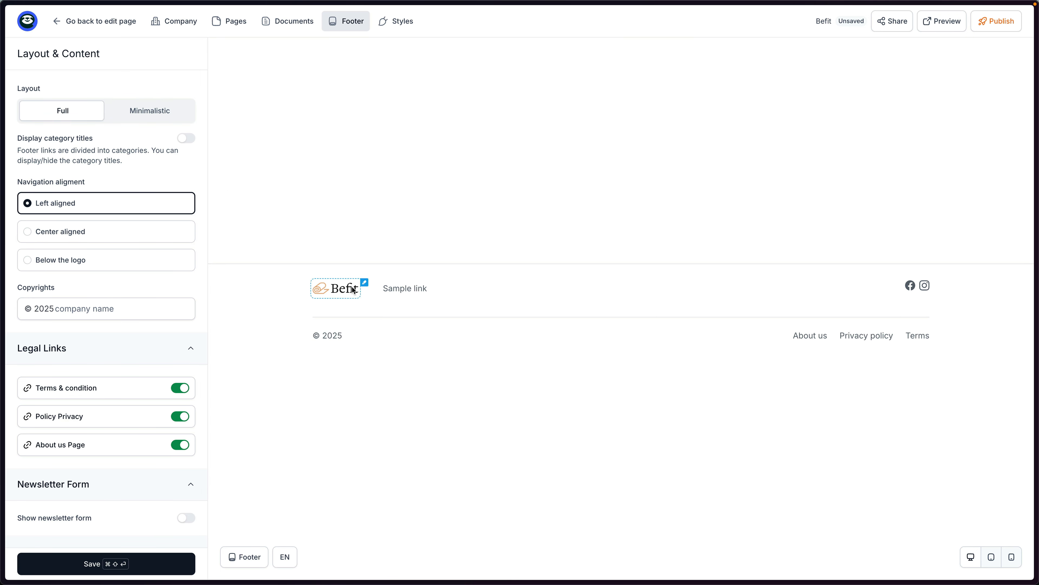
Replace the Befit footer logo with logo-new_3 (1).png and save.
left_click(364, 284)
left_click(552, 328)
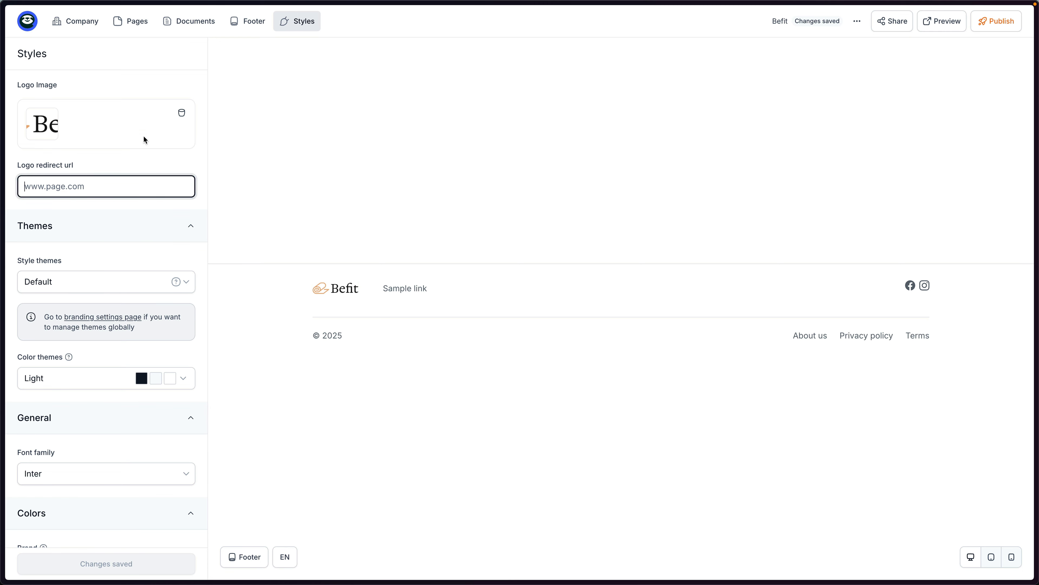
left_click(179, 113)
left_click(112, 116)
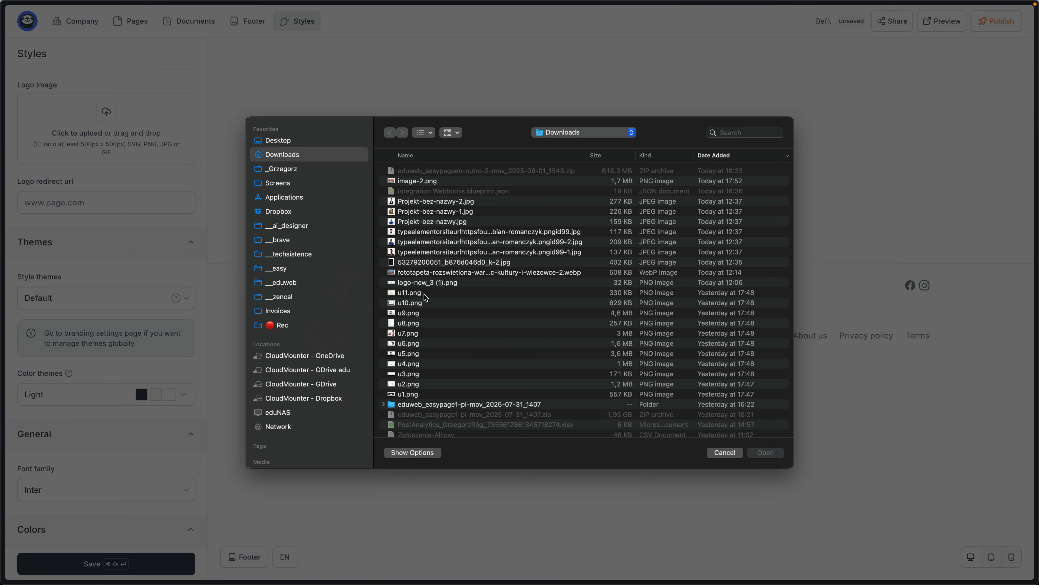
double_click(435, 283)
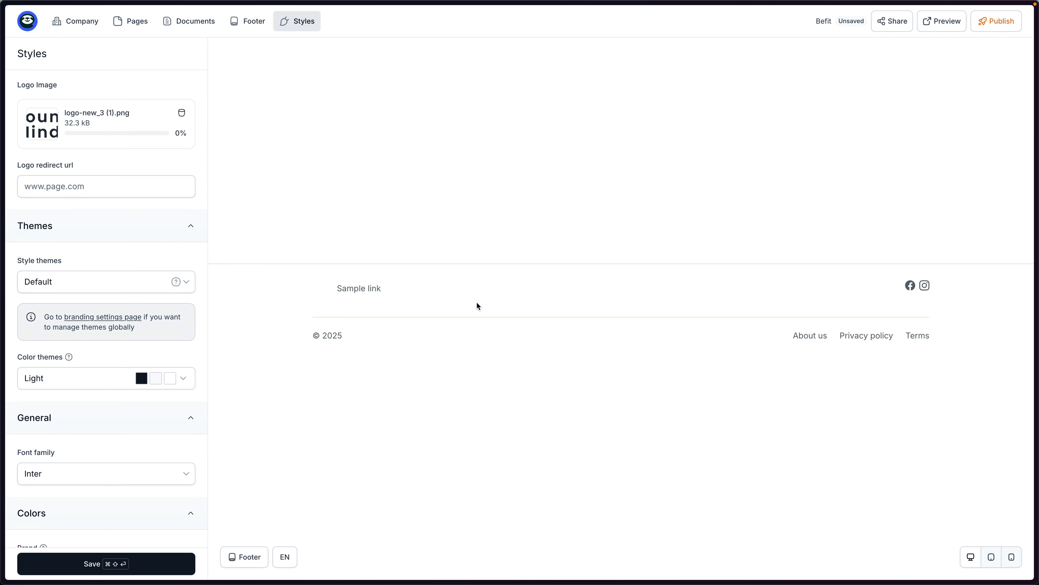
left_click(128, 568)
Bring up the footer's social media links for editing.
scroll(118, 426, "down", 5)
scroll(38, 379, "up", 5)
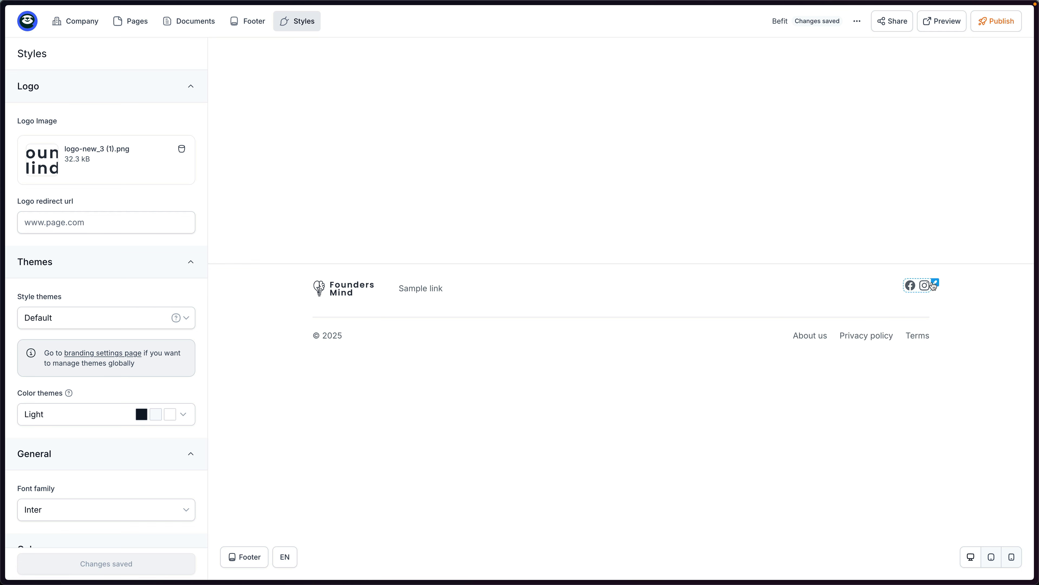
left_click(935, 284)
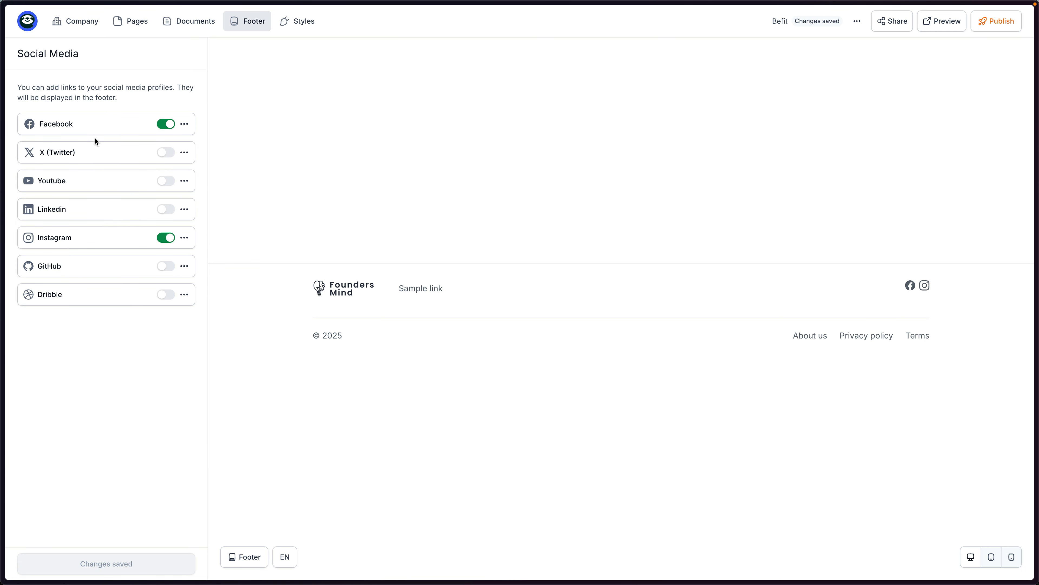
Publish the Befit legal pages and go back to the Founders landing page via Landing pages.
left_click(88, 127)
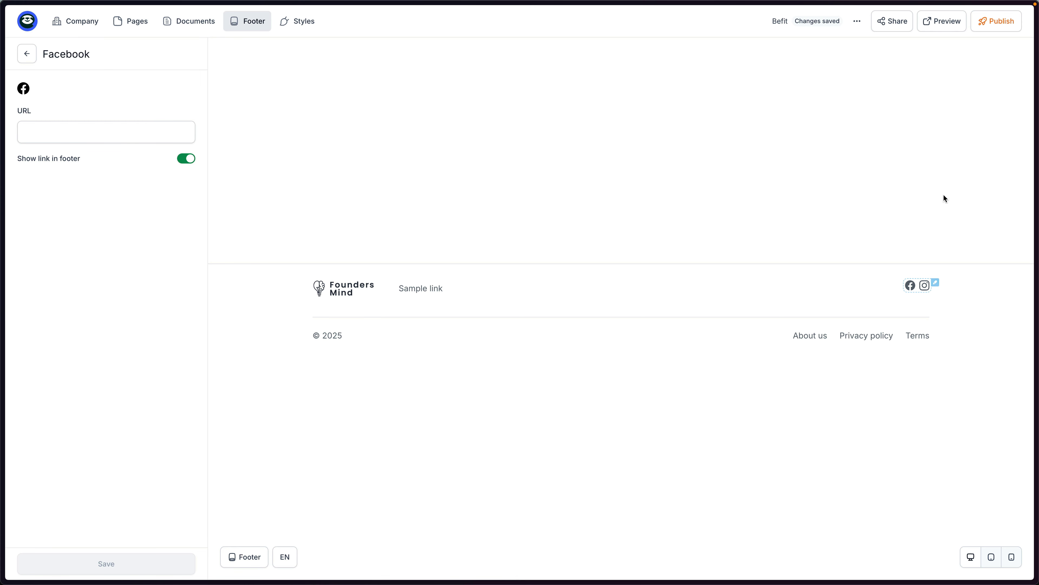
left_click(990, 25)
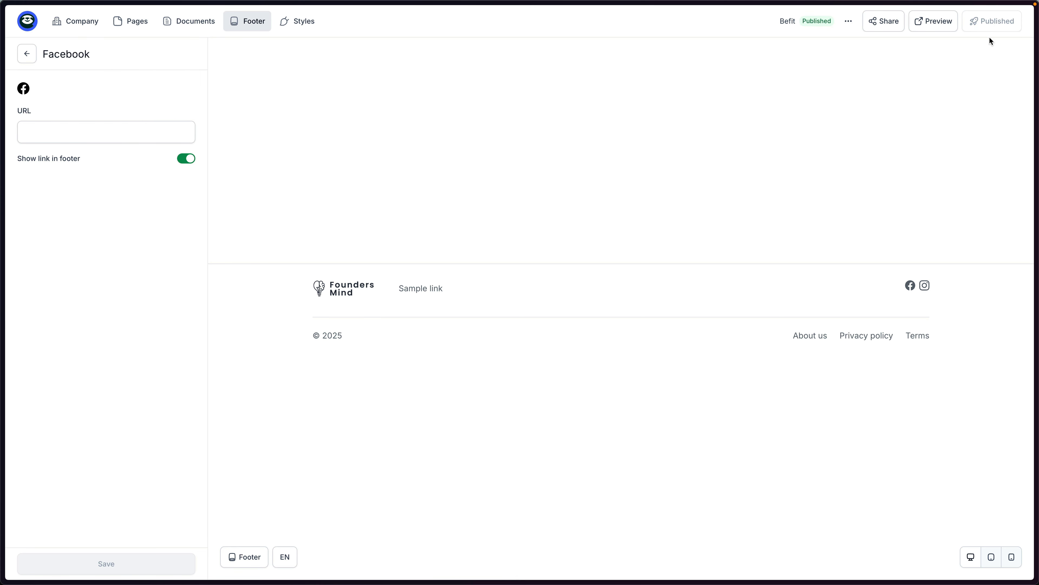
left_click(27, 20)
left_click(53, 50)
left_click(69, 168)
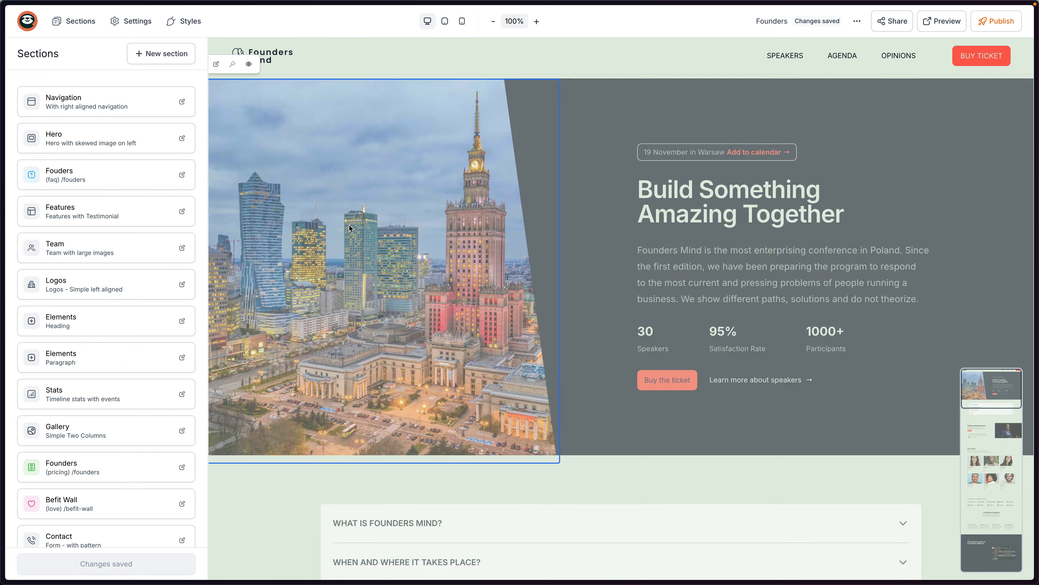
Publish the Founders page and preview it, checking the footer's privacy policy link.
scroll(444, 276, "down", 20)
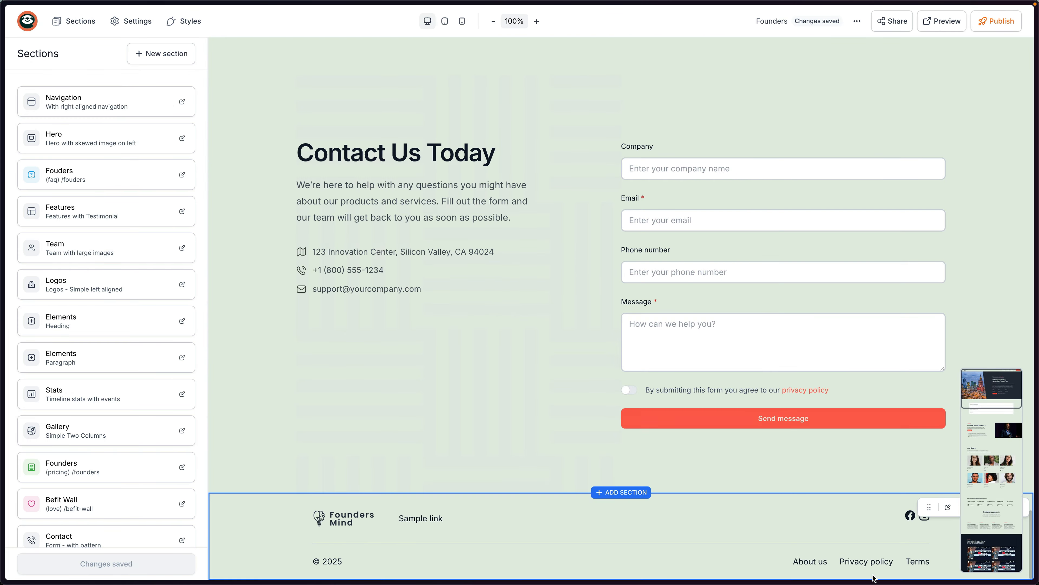
left_click(995, 25)
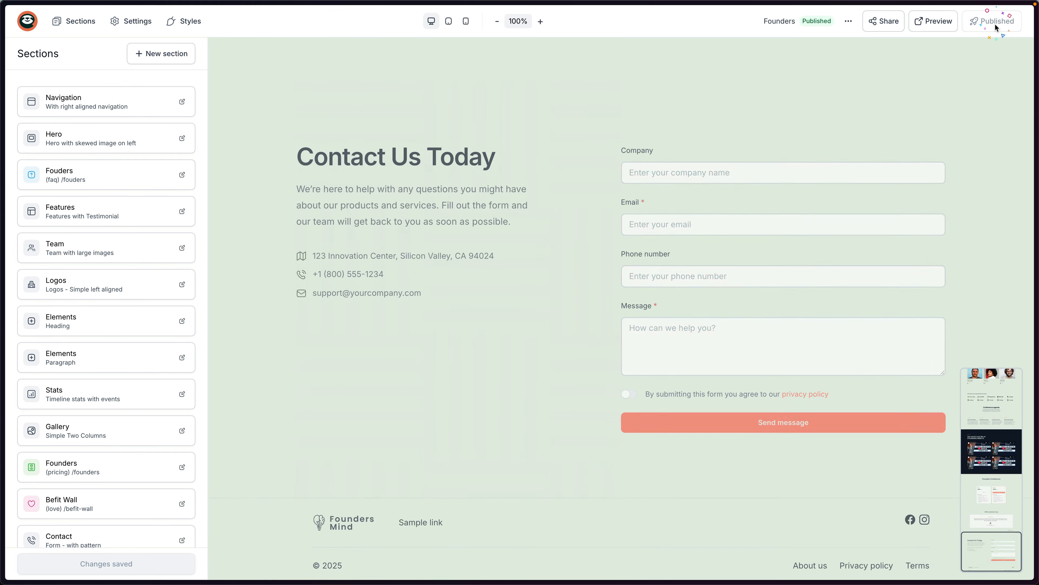
left_click(933, 21)
scroll(733, 104, "down", 15)
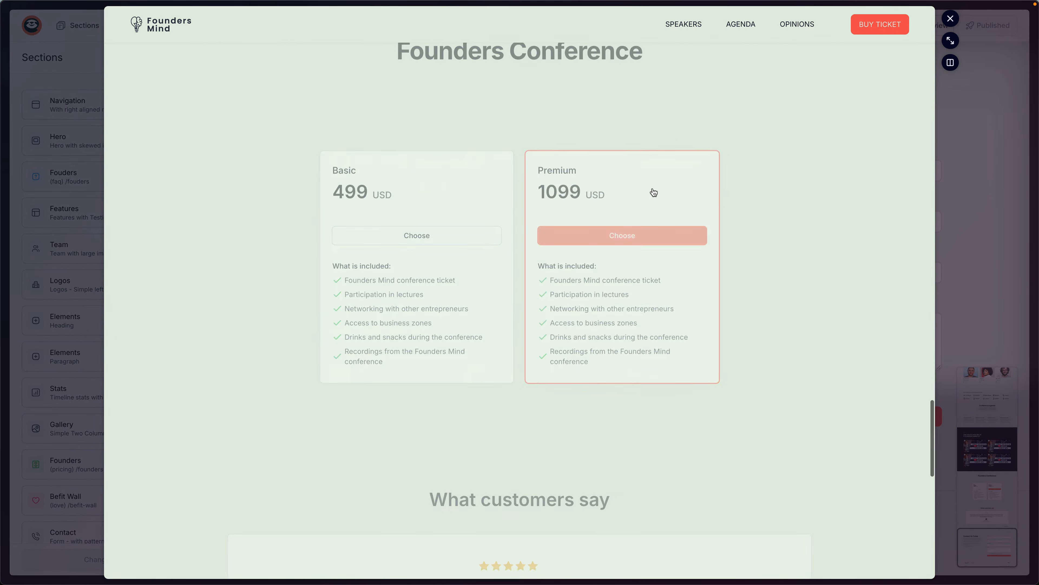
scroll(654, 192, "down", 10)
left_click(736, 562)
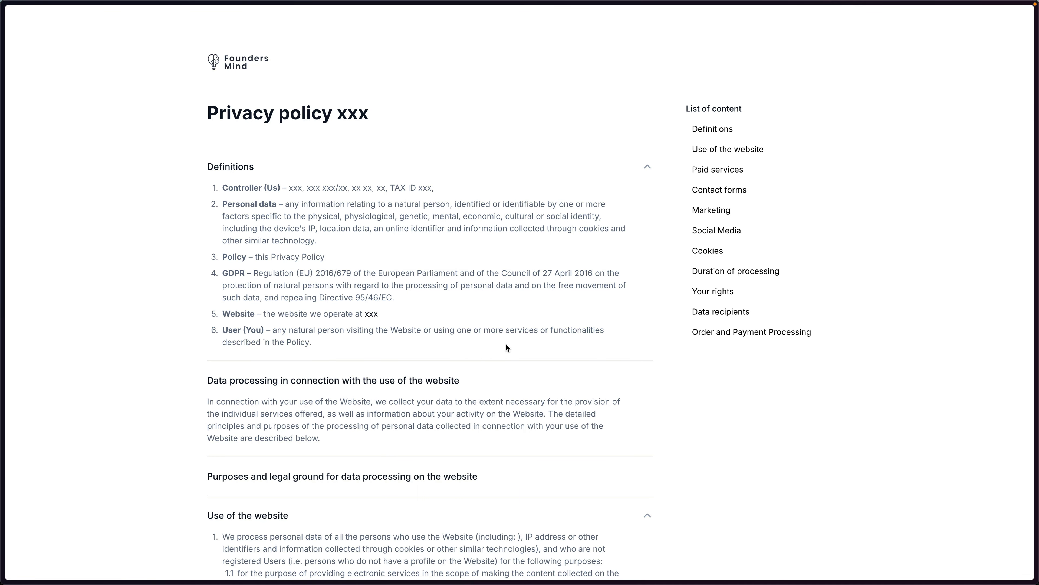
key("Escape")
scroll(576, 414, "up", 15)
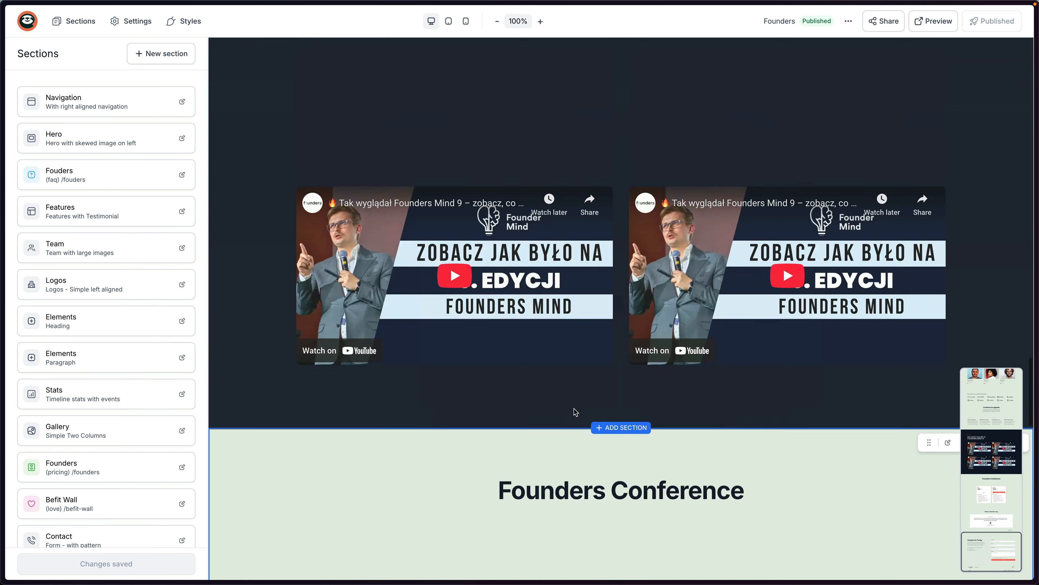
scroll(574, 409, "up", 15)
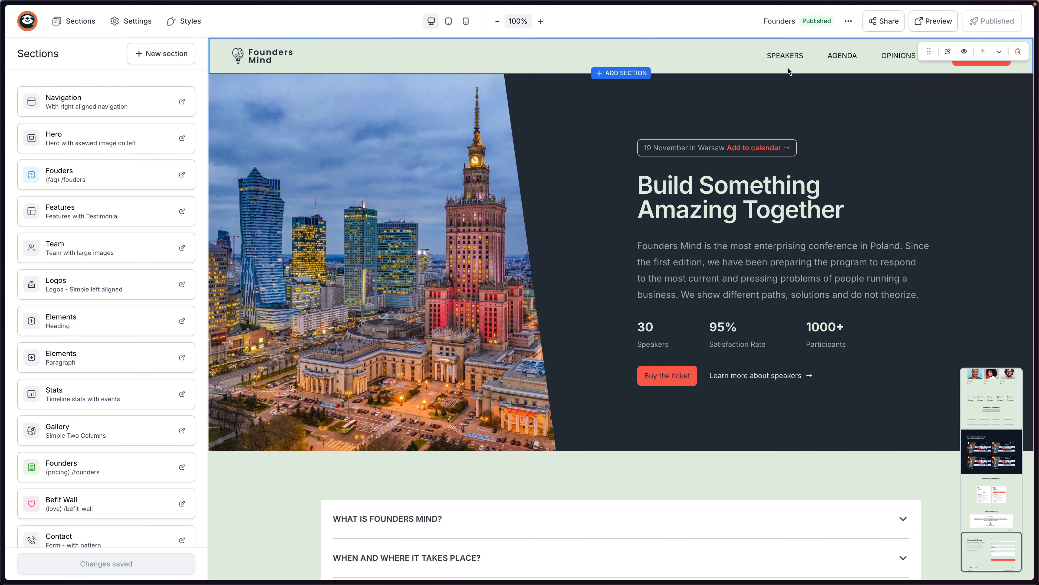
Link the SPEAKERS menu item to the 'team' section and save.
left_click(783, 57)
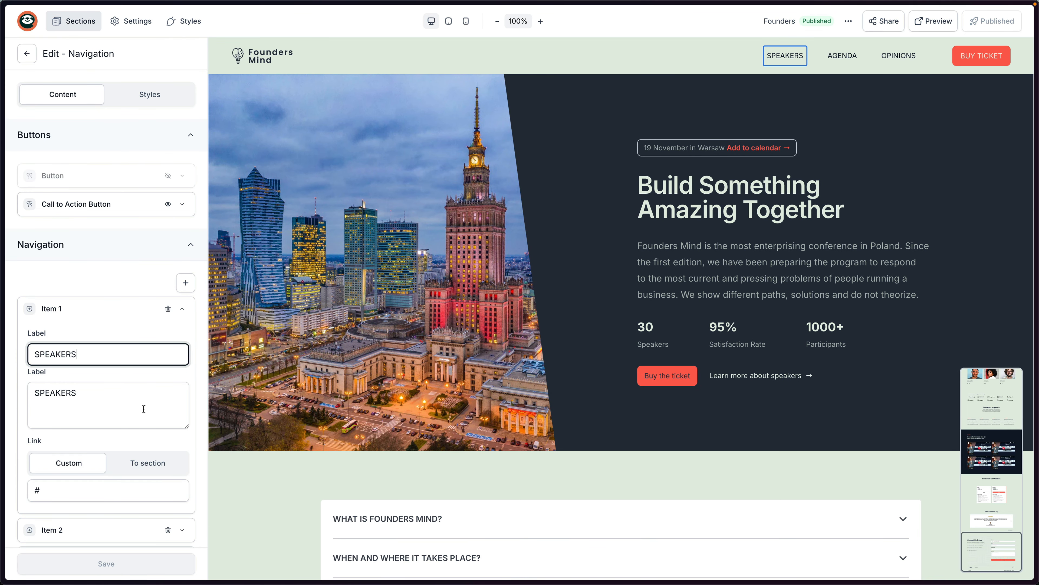
left_click(148, 463)
scroll(86, 422, "down", 2)
left_click(81, 401)
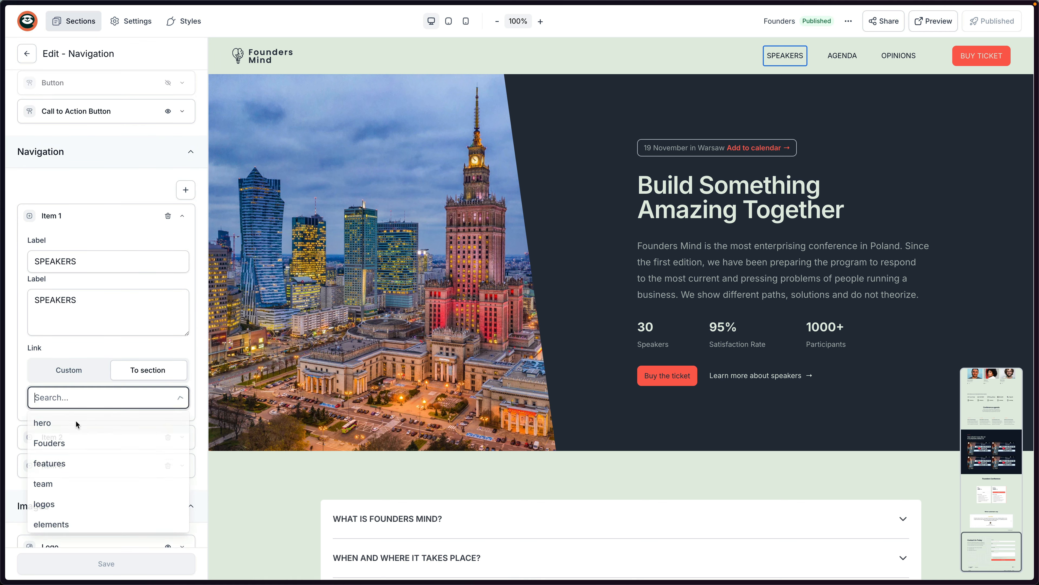
left_click(49, 477)
left_click(102, 563)
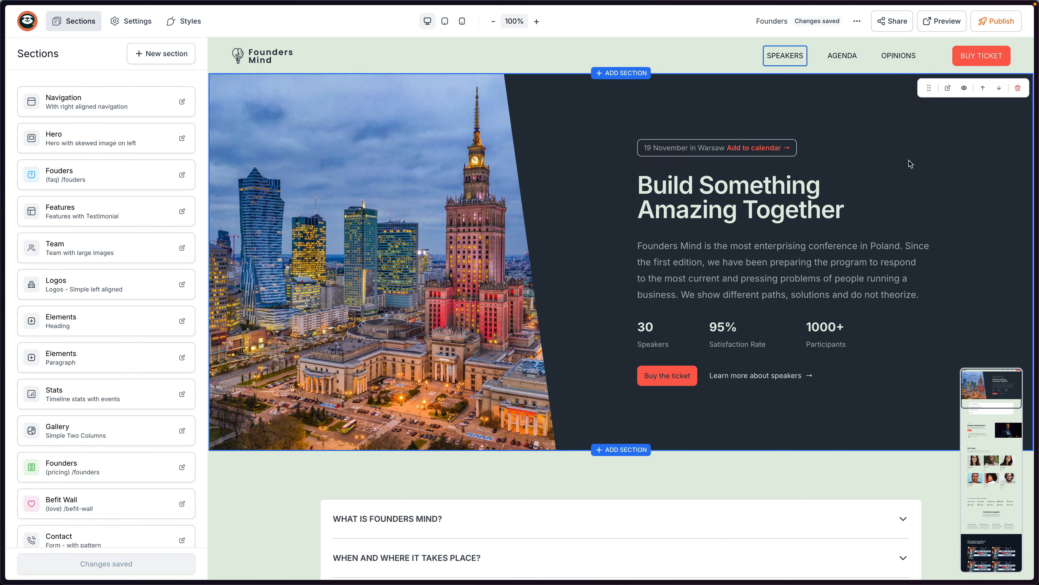
Republish, confirm in preview that SPEAKERS jumps to Our Team, and close the preview.
left_click(984, 22)
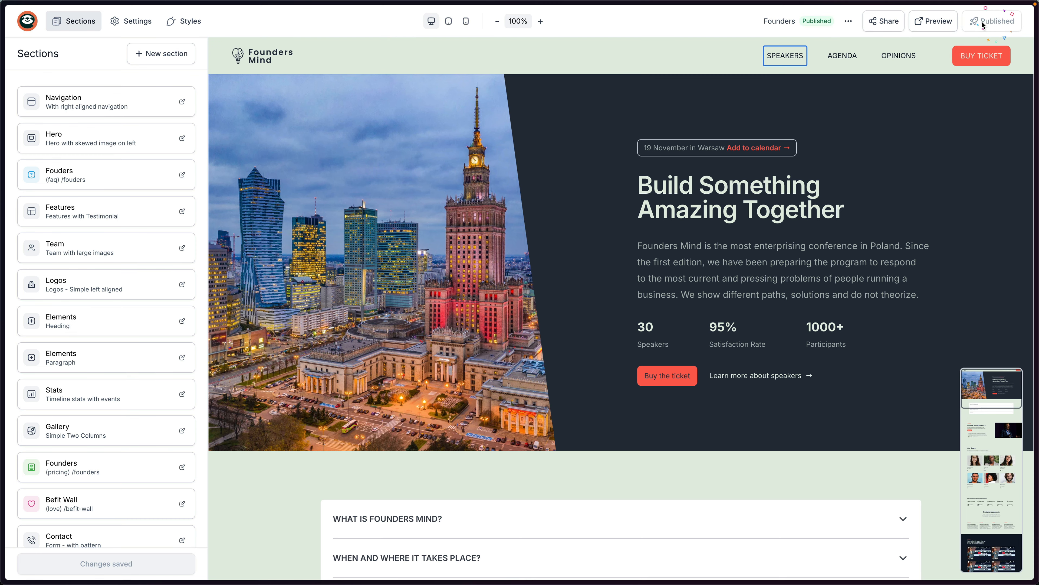
left_click(933, 21)
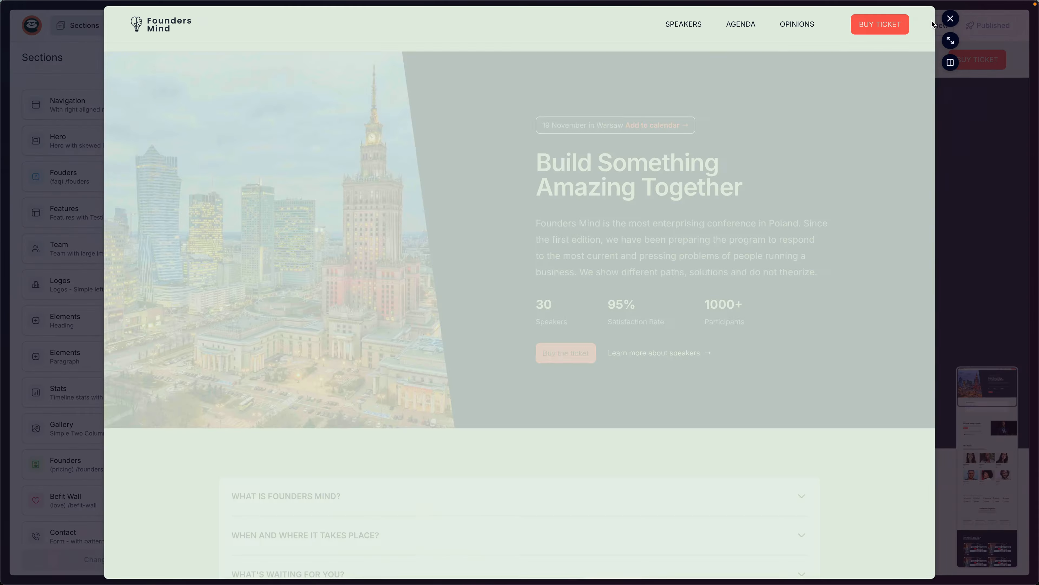
left_click(684, 25)
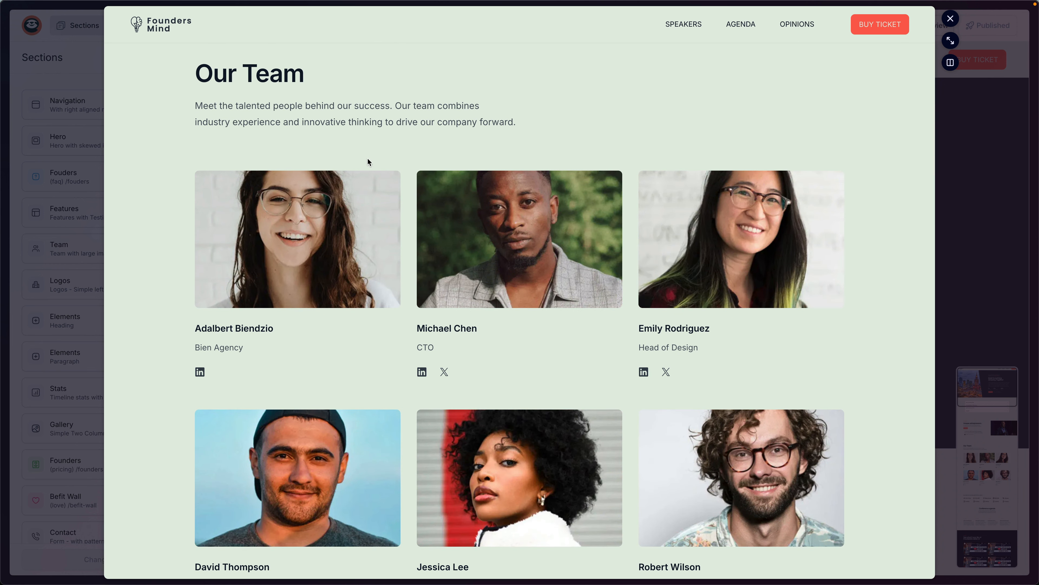
left_click_drag(196, 70, 320, 74)
left_click(429, 122)
left_click(747, 119)
left_click(951, 19)
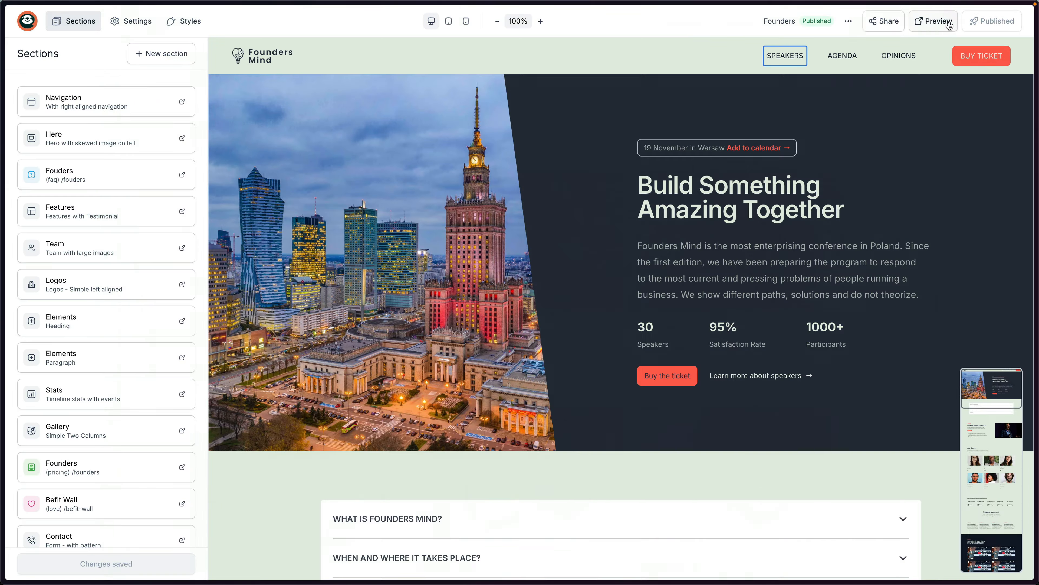
mouse_move(963, 72)
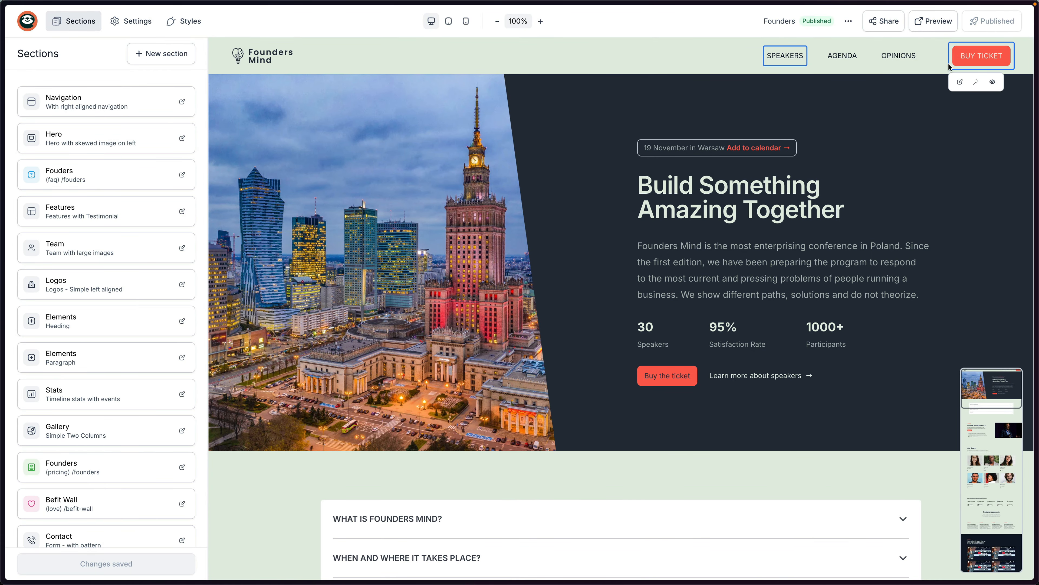
scroll(663, 231, "down", 8)
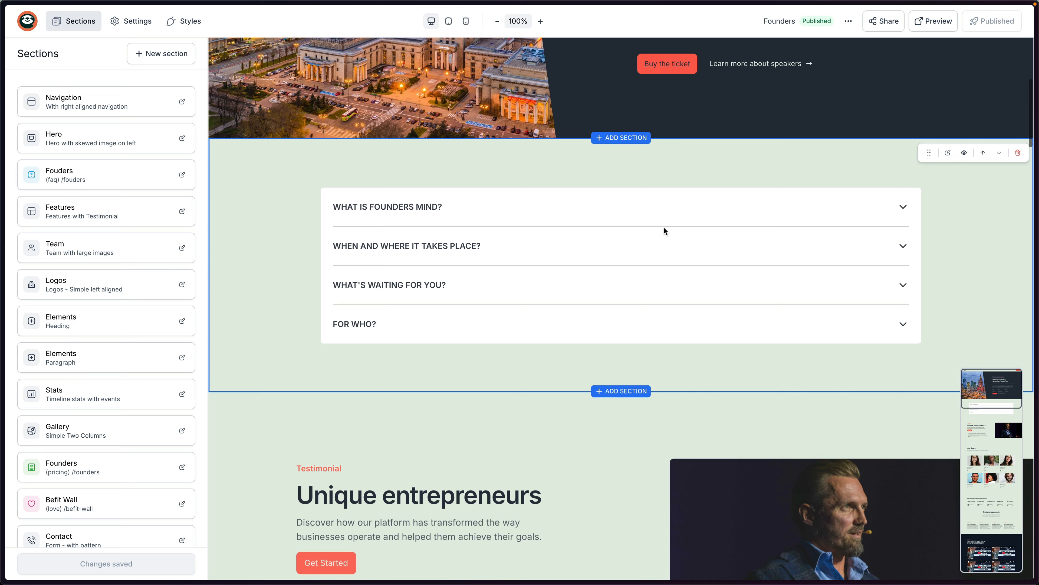
scroll(663, 231, "up", 2)
mouse_move(684, 148)
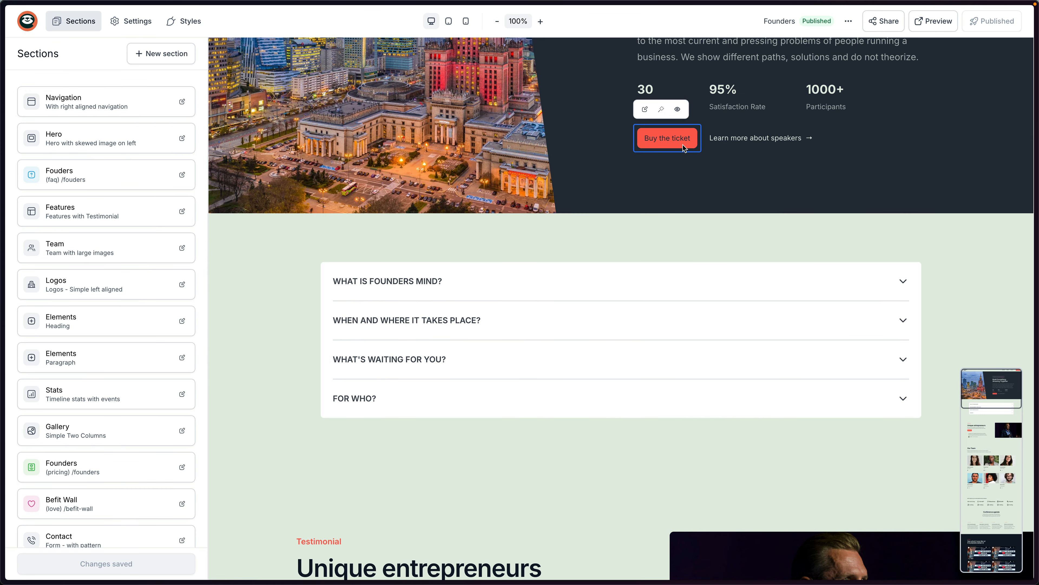
scroll(684, 147, "down", 5)
scroll(616, 353, "down", 10)
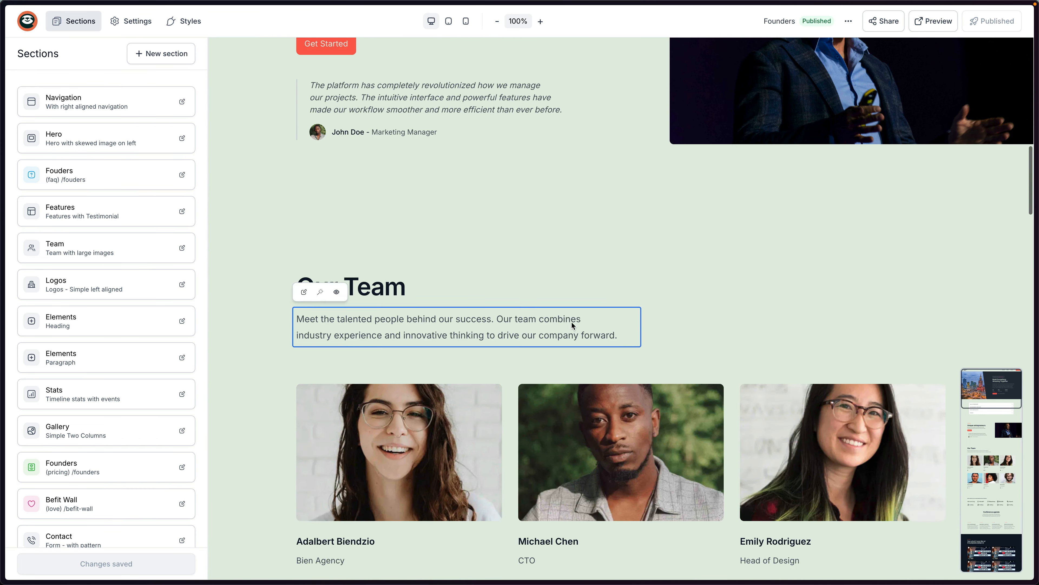
scroll(573, 326, "down", 18)
scroll(603, 305, "down", 10)
scroll(604, 293, "down", 20)
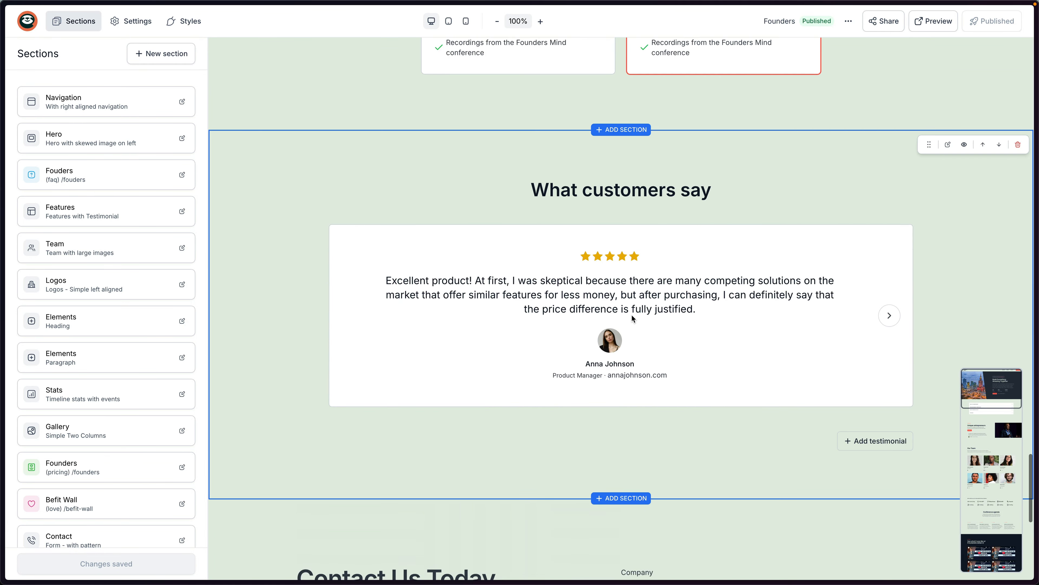
scroll(633, 318, "down", 10)
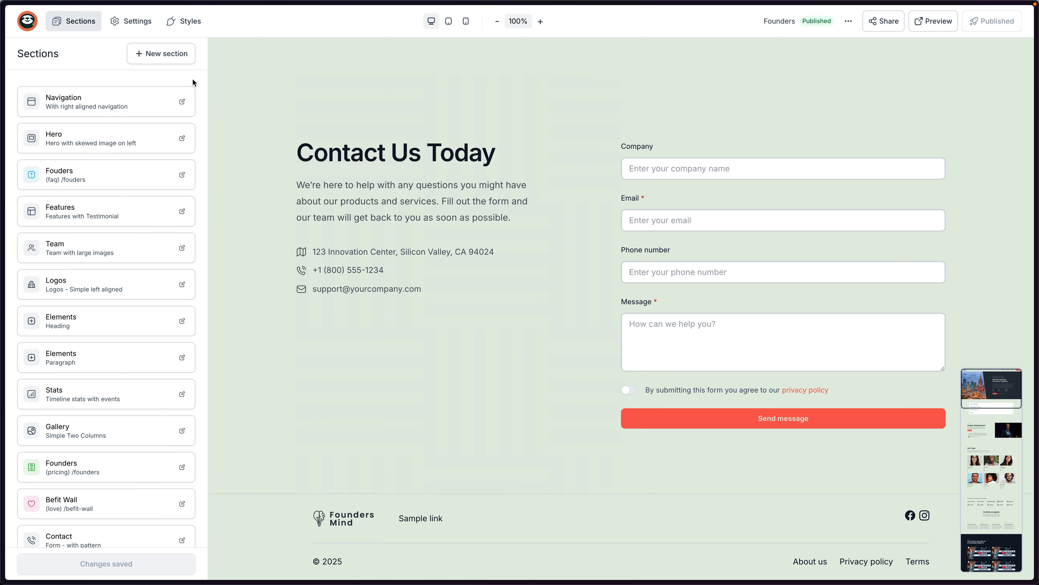
left_click(152, 58)
Browse the navigation, long form, donations and tickers section layouts, then open page Settings.
left_click(151, 125)
scroll(158, 150, "down", 5)
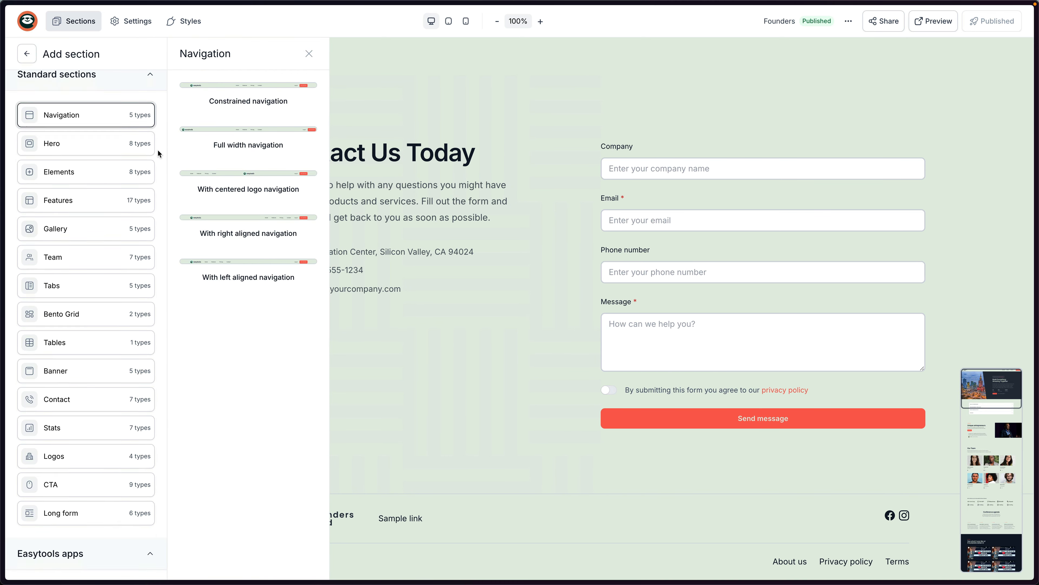
left_click(139, 304)
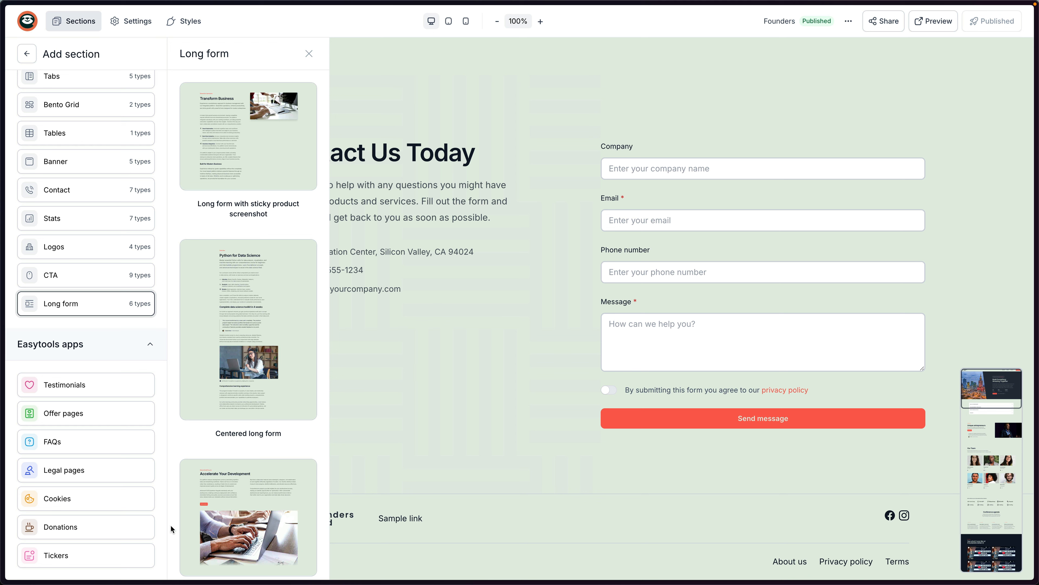
left_click(163, 519)
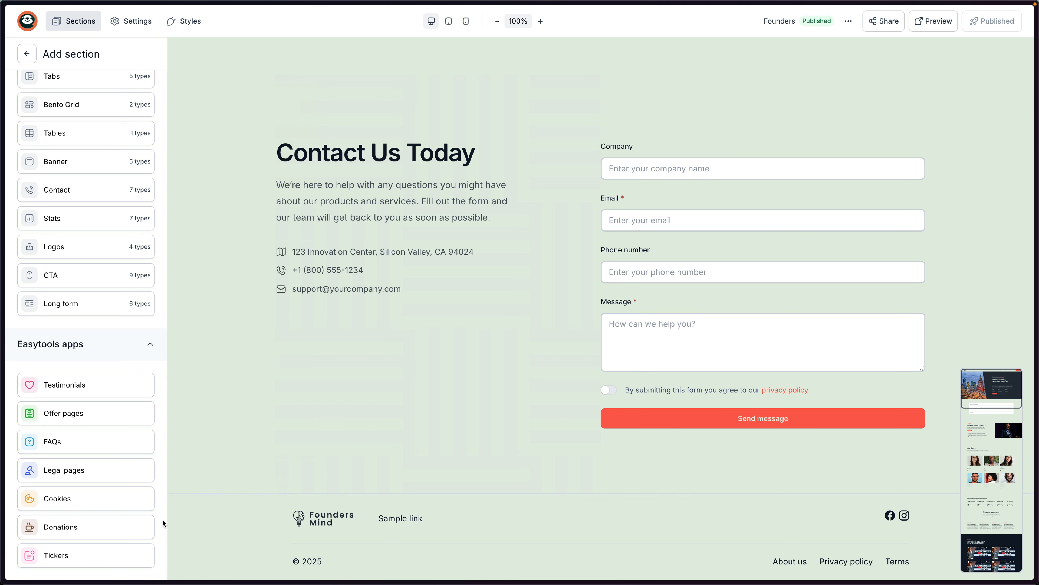
left_click(145, 527)
left_click(143, 556)
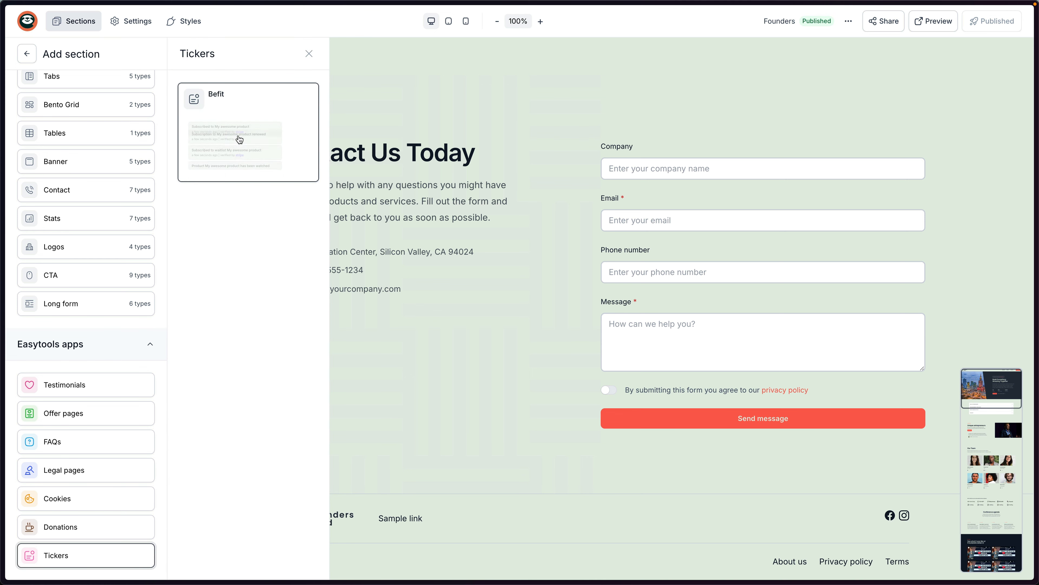
left_click(447, 346)
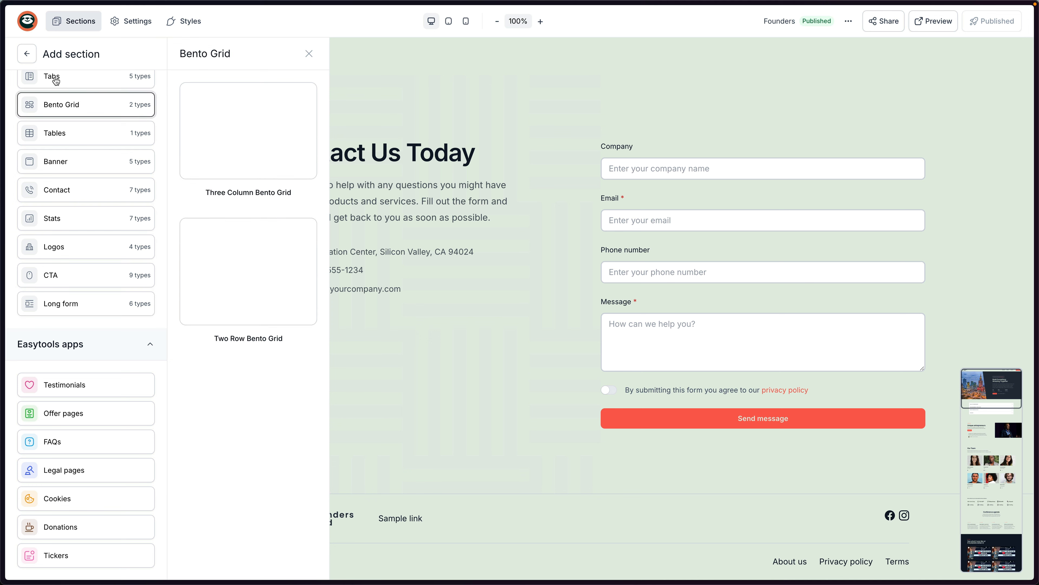
left_click(136, 23)
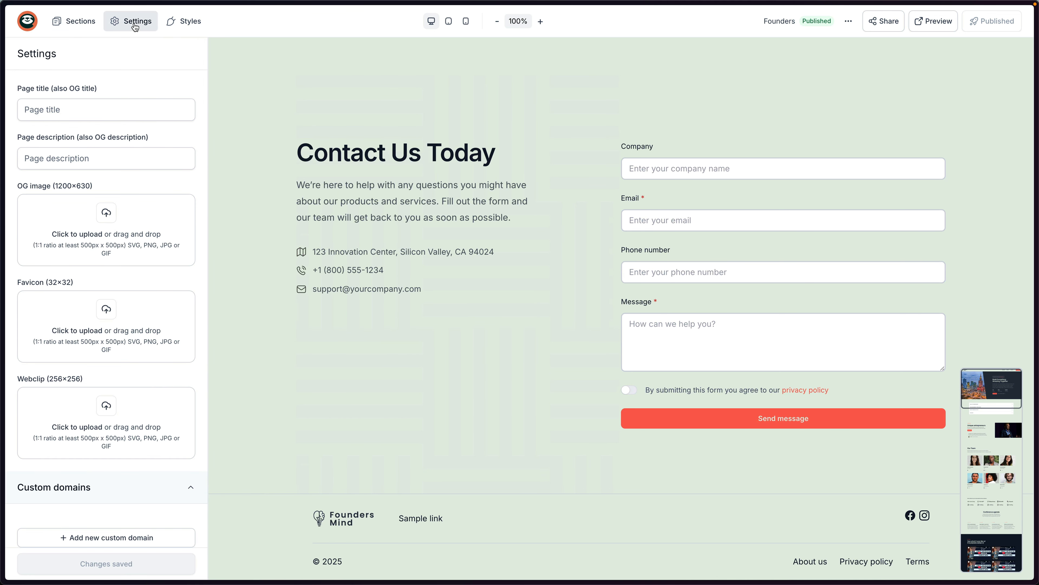
Enter 'Founders Conference' as page title, paste it as page description, and save.
left_click(68, 114)
type("Founders Conference")
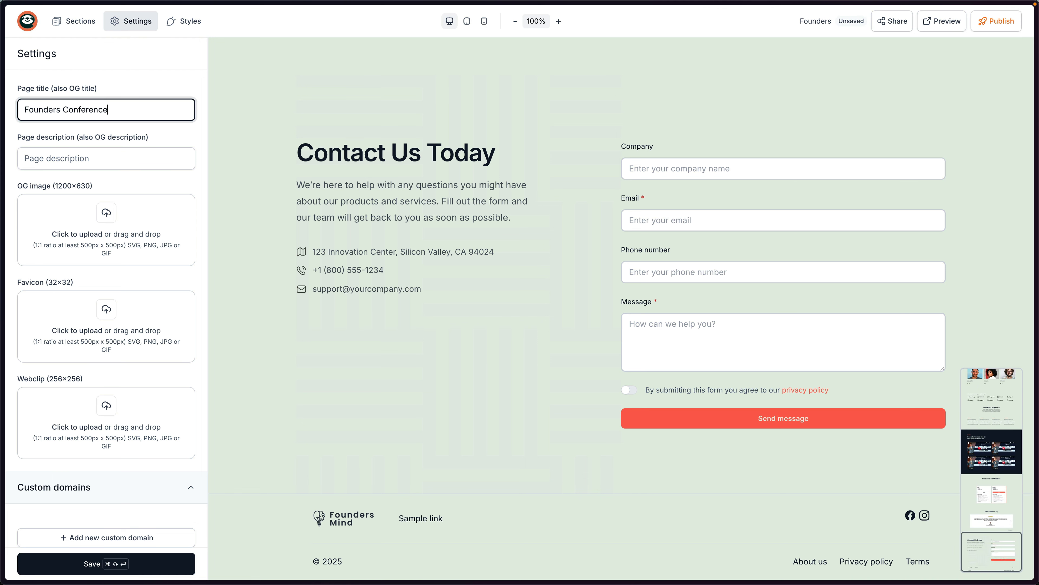
key("super+a")
key("super+c")
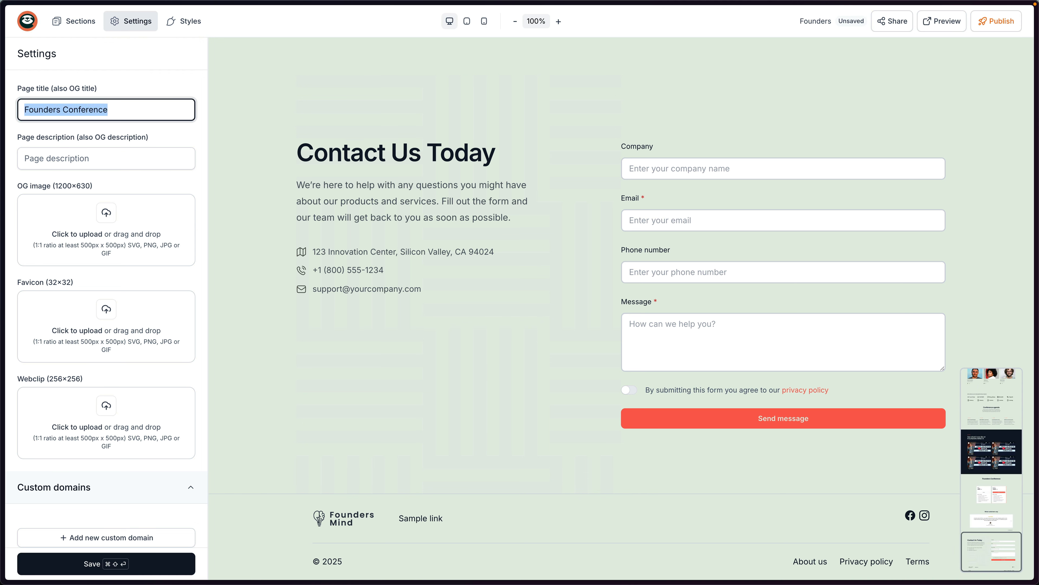
left_click(109, 112)
left_click(85, 165)
key("super+v")
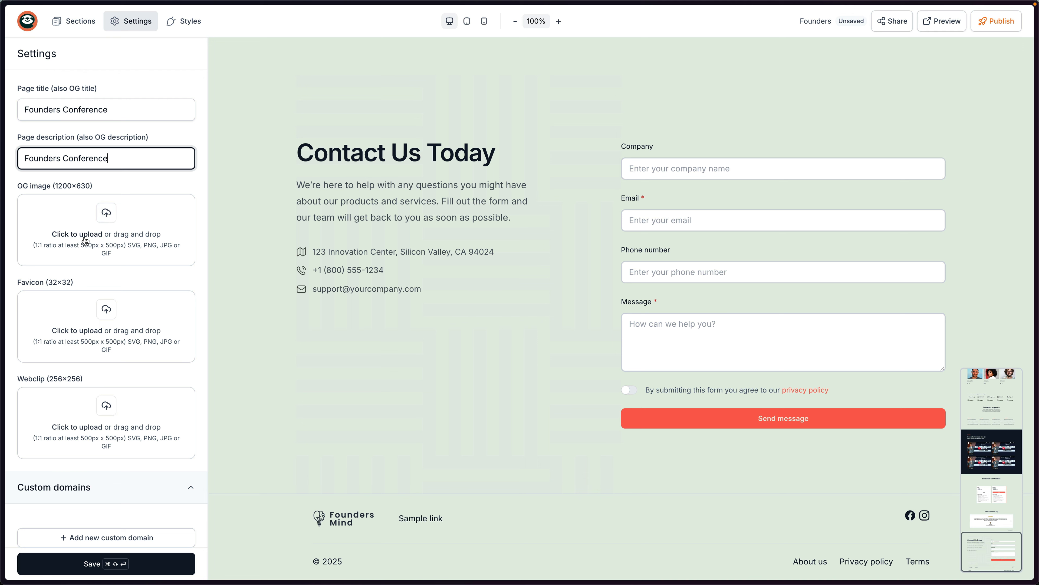
scroll(105, 270, "down", 1)
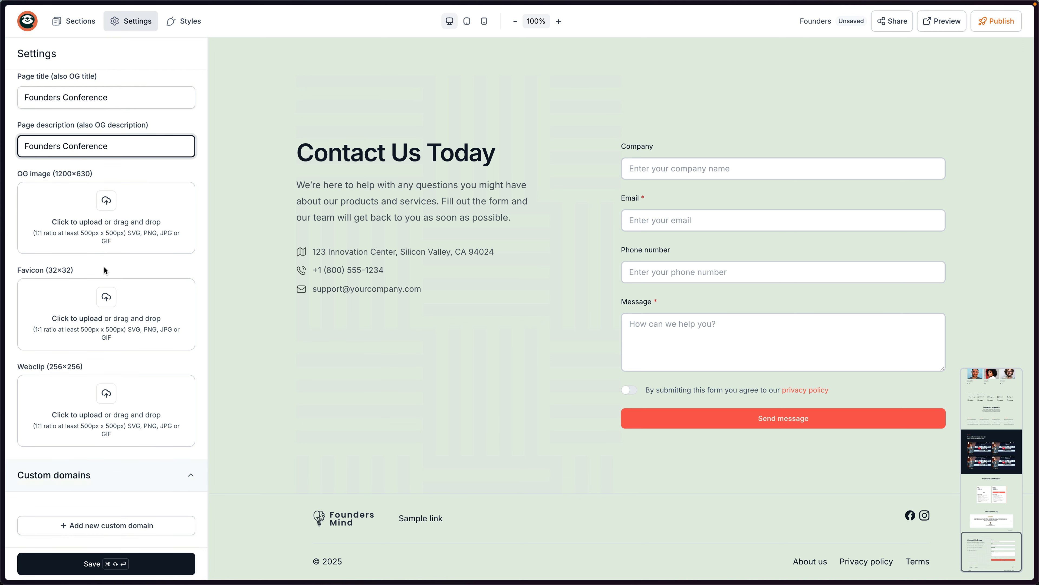
left_click(122, 566)
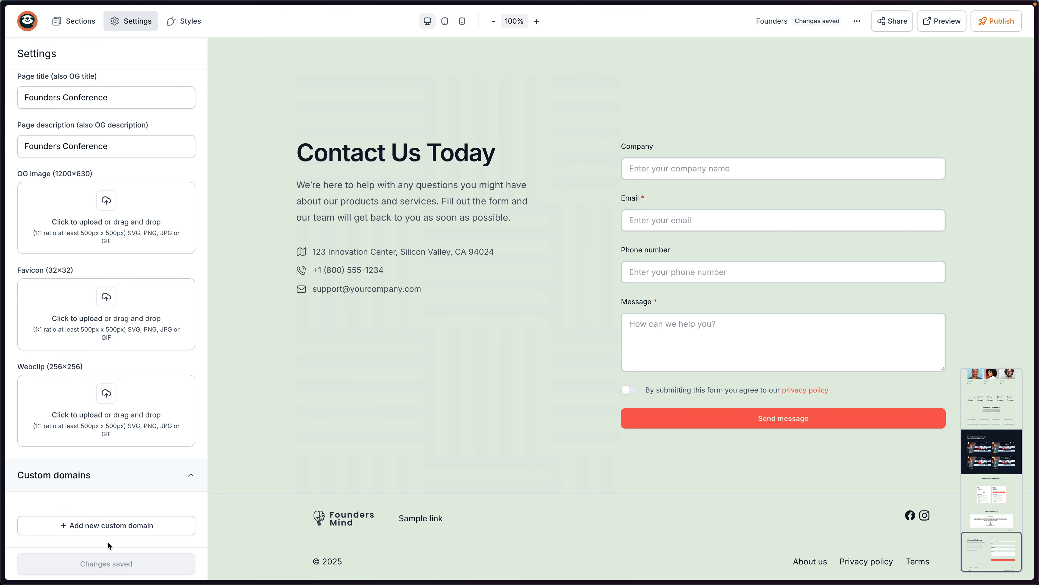
Add foundersconf.com as a custom domain and review its A-record activation instructions.
left_click(140, 532)
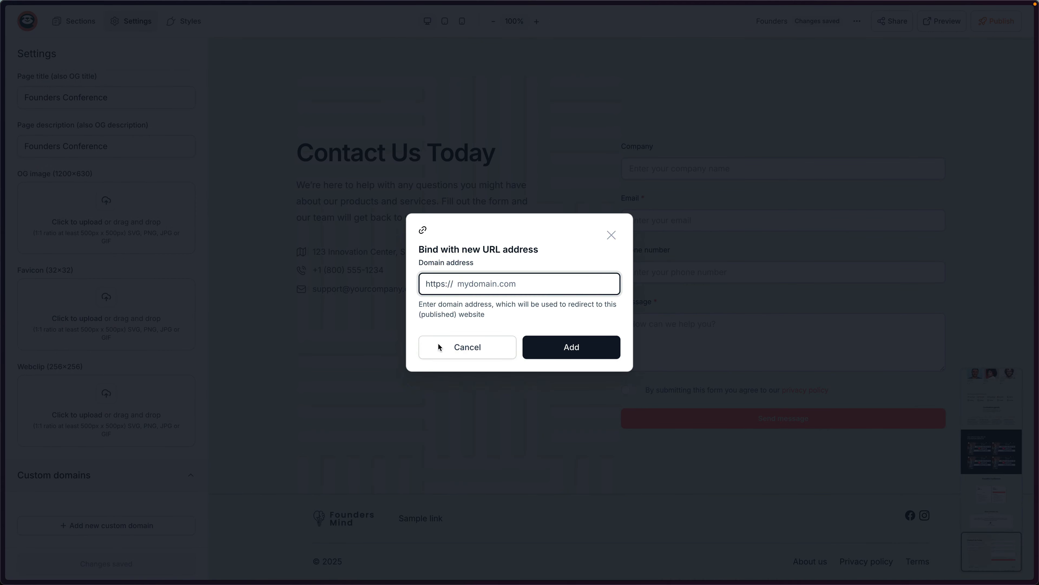
type("foundersconf.com")
left_click(561, 353)
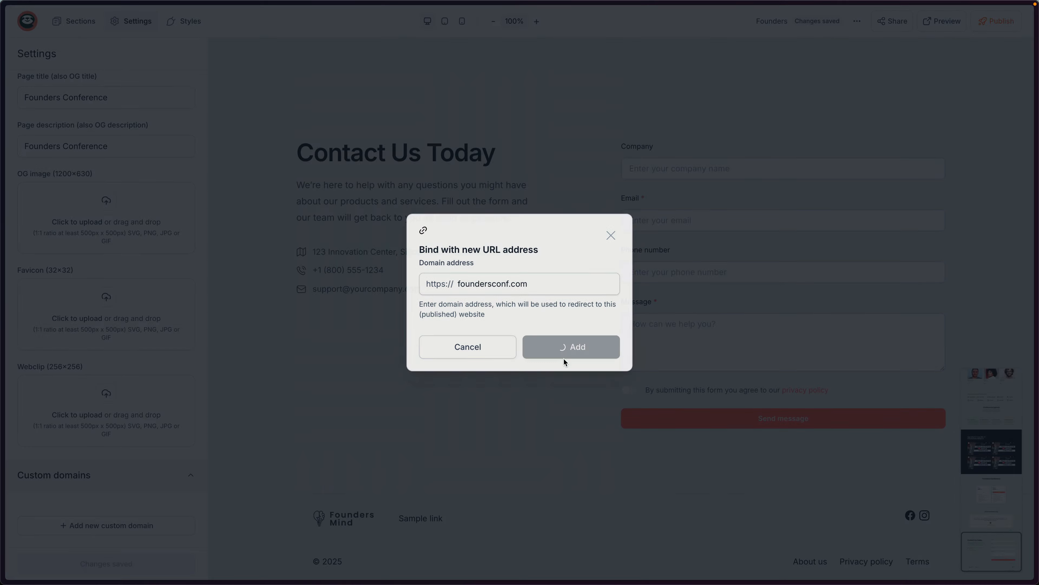
scroll(131, 343, "down", 1)
scroll(132, 340, "down", 2)
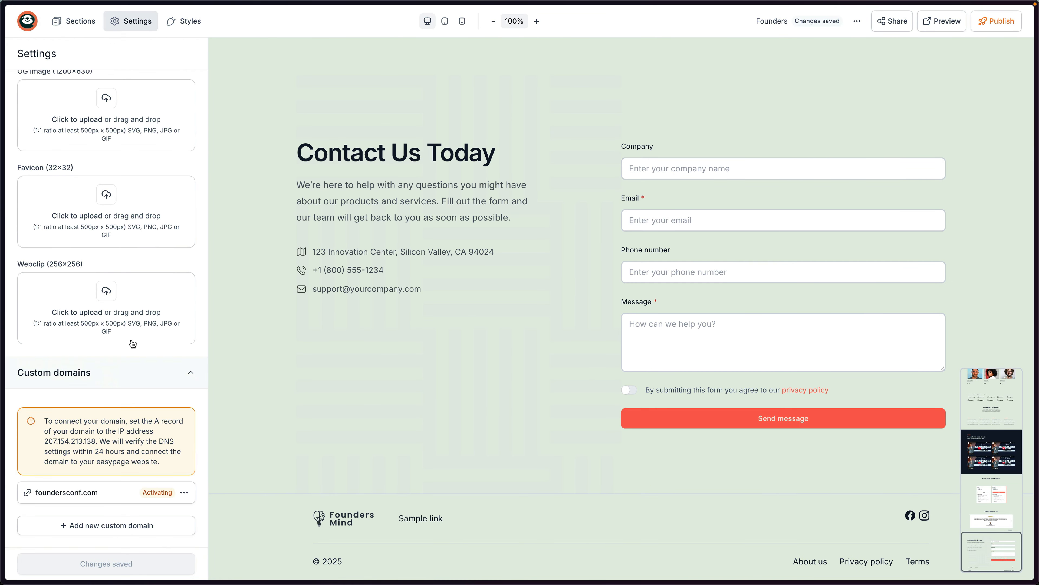